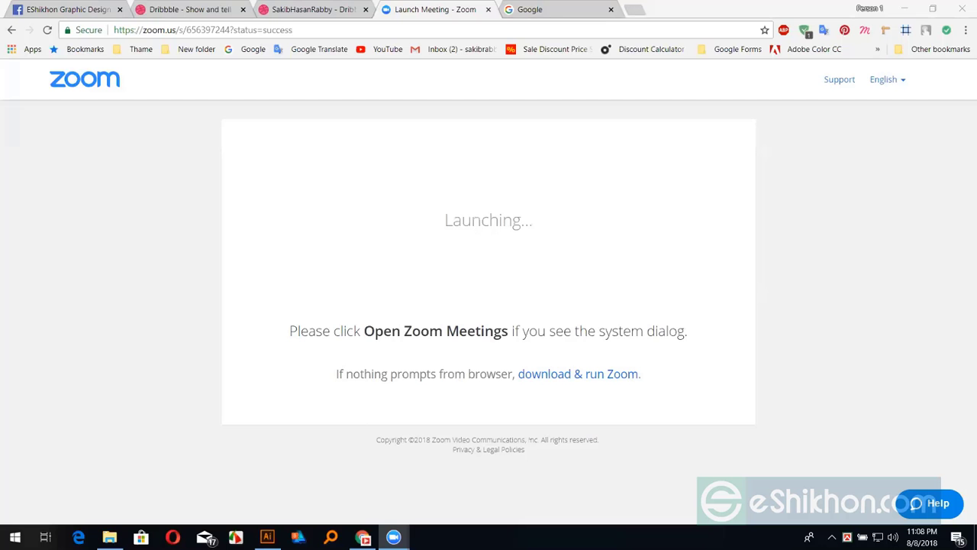
Bring the blank Illustrator document to the front.
left_click(267, 537)
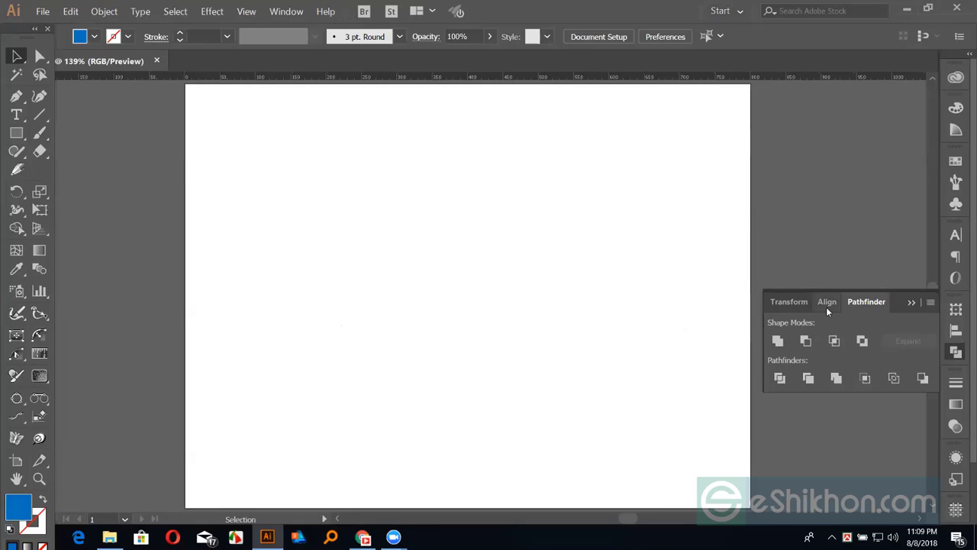
Reopen the Pathfinder panel from the Window menu and select the Rectangle tool.
left_click(956, 352)
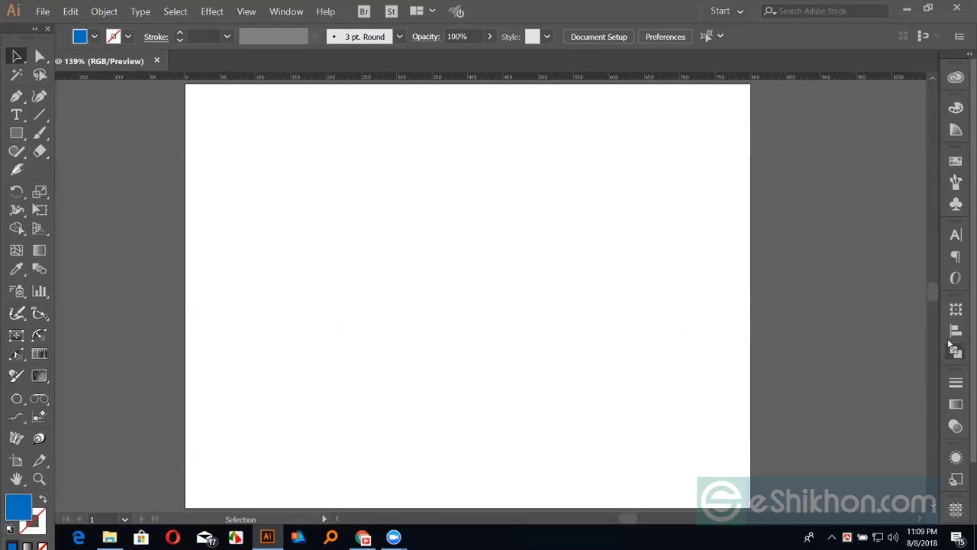
left_click(294, 12)
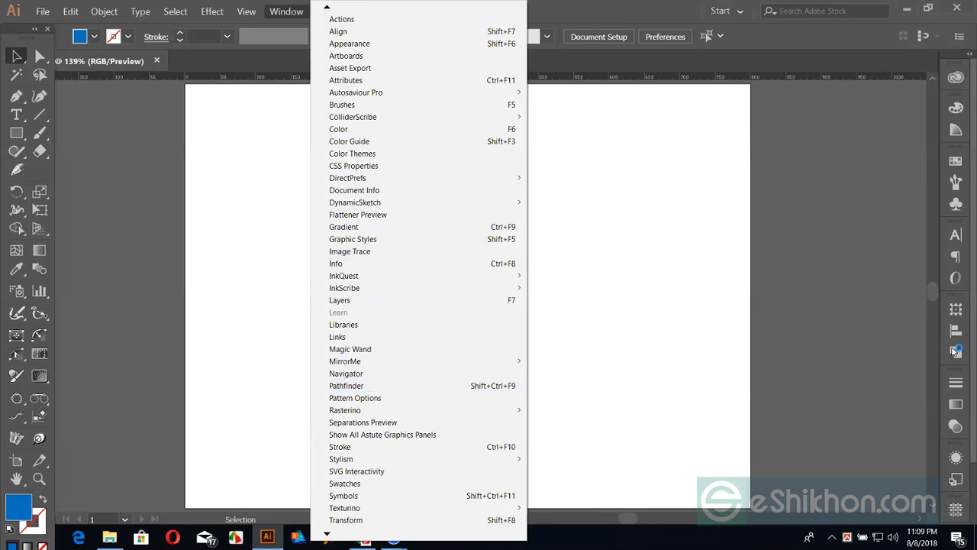
left_click(957, 352)
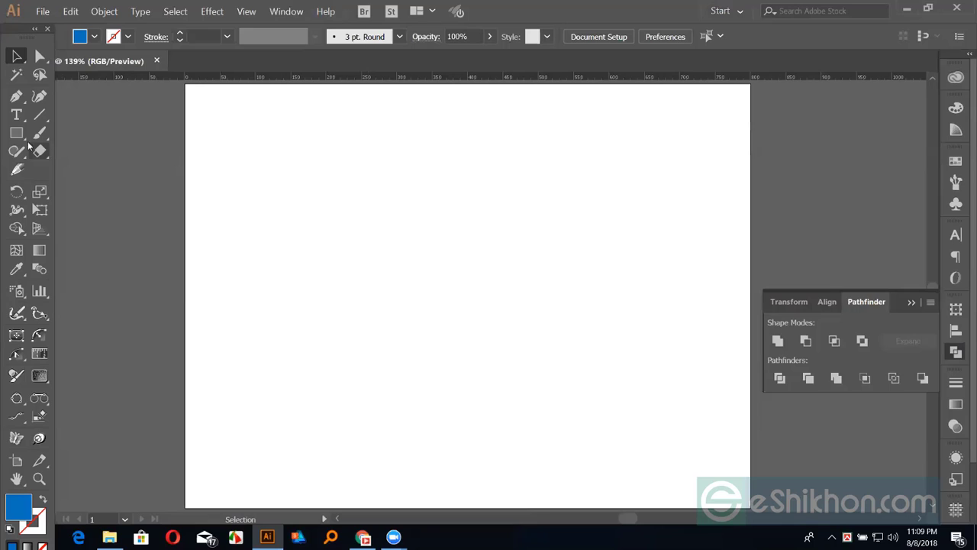
left_click(17, 133)
Draw a blue square with an overlapping copy, and repeat the pair into a row of four.
left_click_drag(292, 199, 320, 233)
left_click(16, 57)
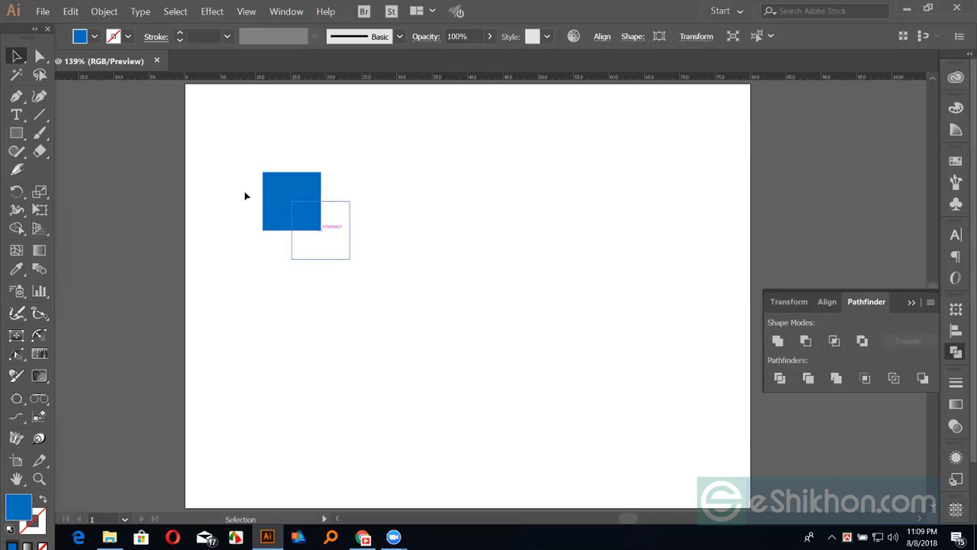
left_click_drag(233, 169, 355, 248)
left_click_drag(329, 217, 429, 226)
key("ctrl+d")
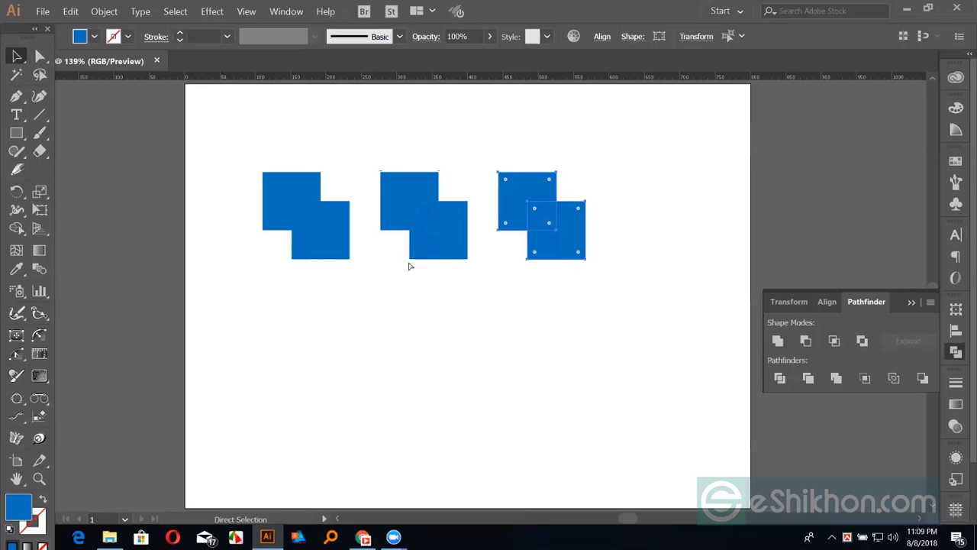
key("ctrl+d")
Copy the row of four pairs down to form a second row, then select the first pair.
left_click_drag(255, 145, 716, 290)
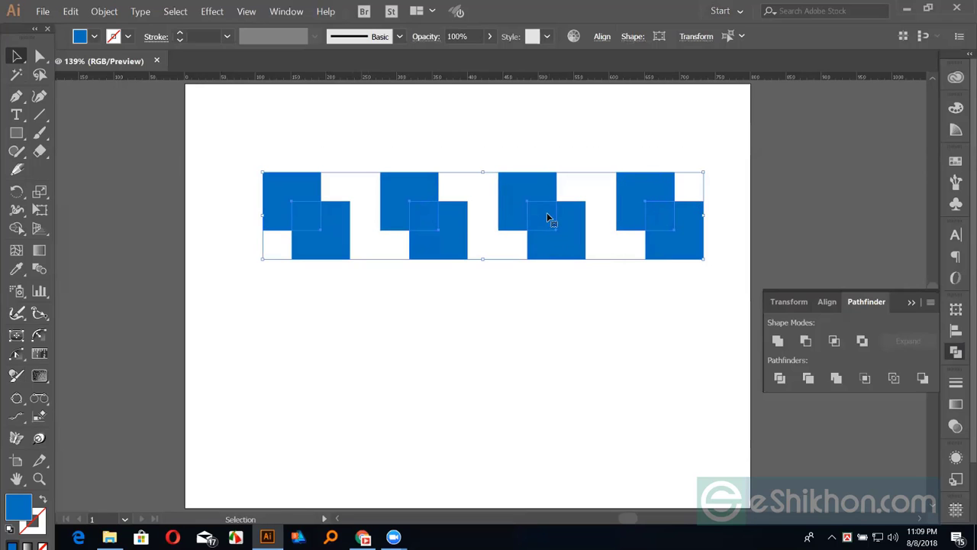
left_click_drag(548, 217, 548, 336)
left_click(505, 136)
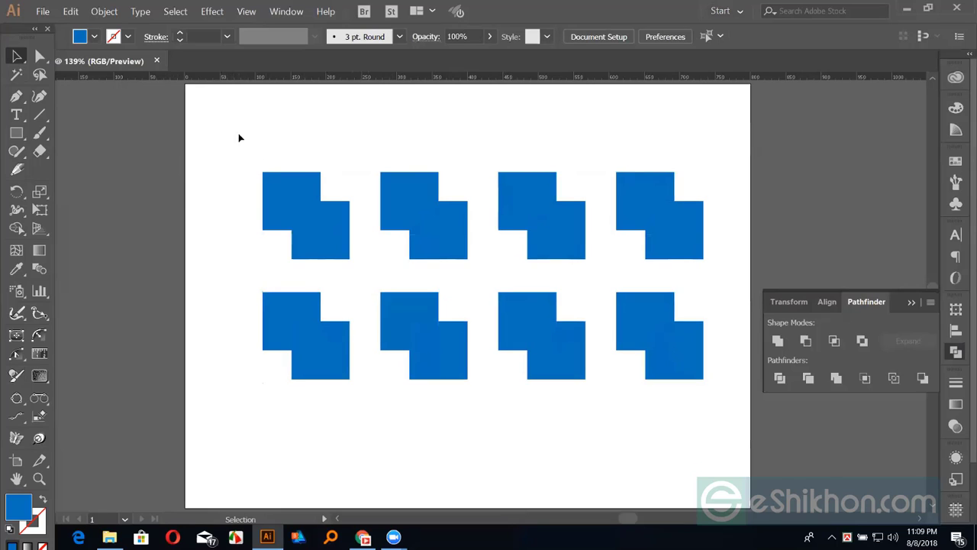
left_click_drag(238, 135, 327, 241)
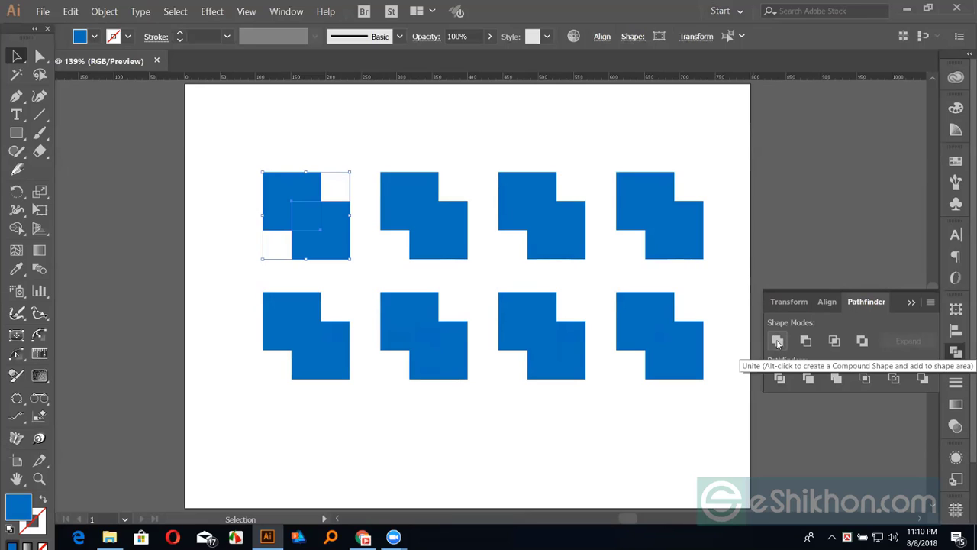
Unite the first square pair, moving it aside to confirm it is one piece, then undo the move.
left_click(778, 341)
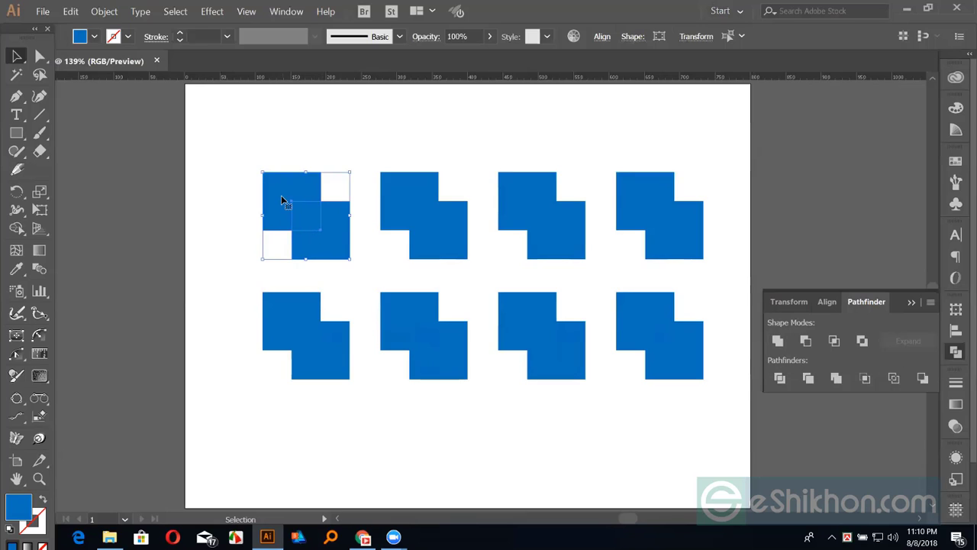
mouse_move(327, 228)
left_mouse_down()
mouse_move(336, 189)
mouse_move(319, 231)
left_mouse_up()
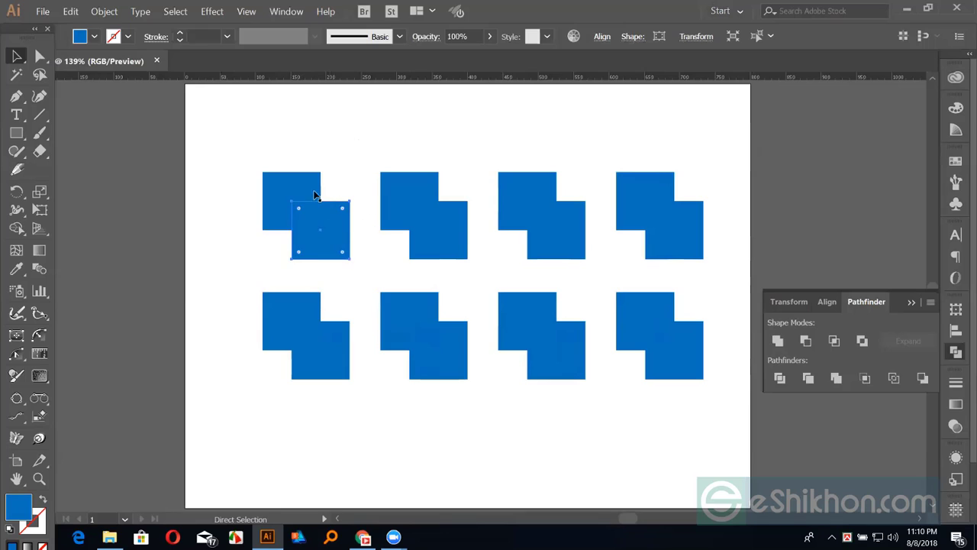
left_click(278, 218, "shift")
left_click(778, 341)
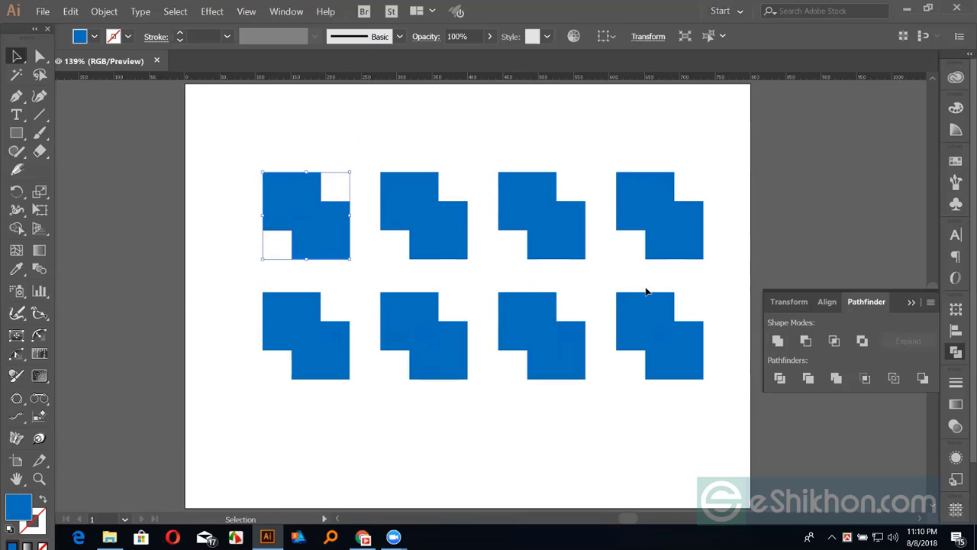
left_click_drag(279, 216, 132, 217)
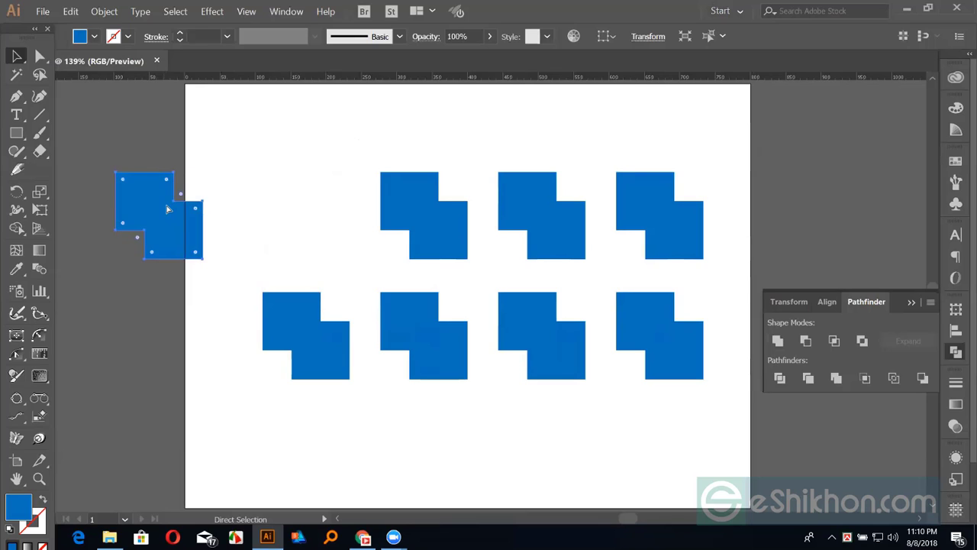
key("ctrl+z")
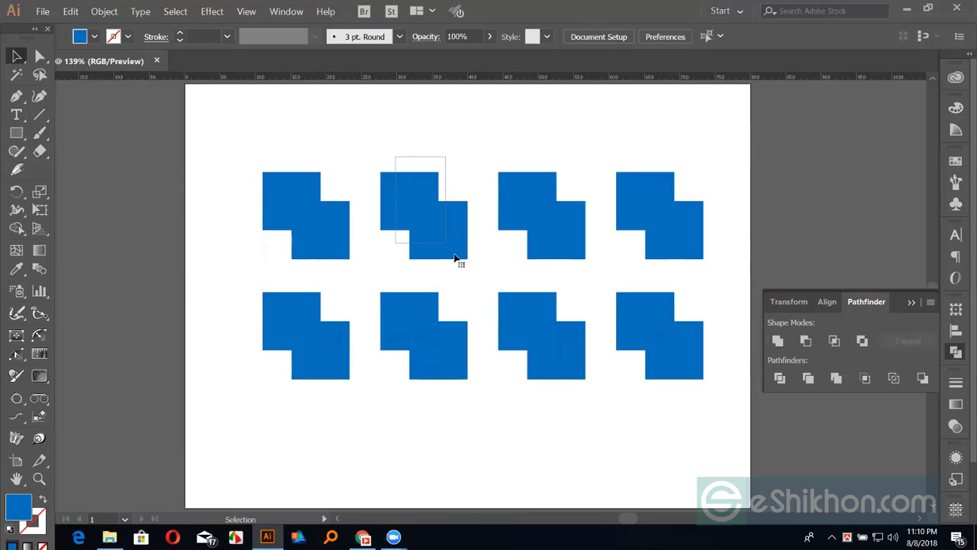
Inspect the second pair's stacking by temporarily filling the front square red, then undo.
left_click_drag(390, 153, 458, 256)
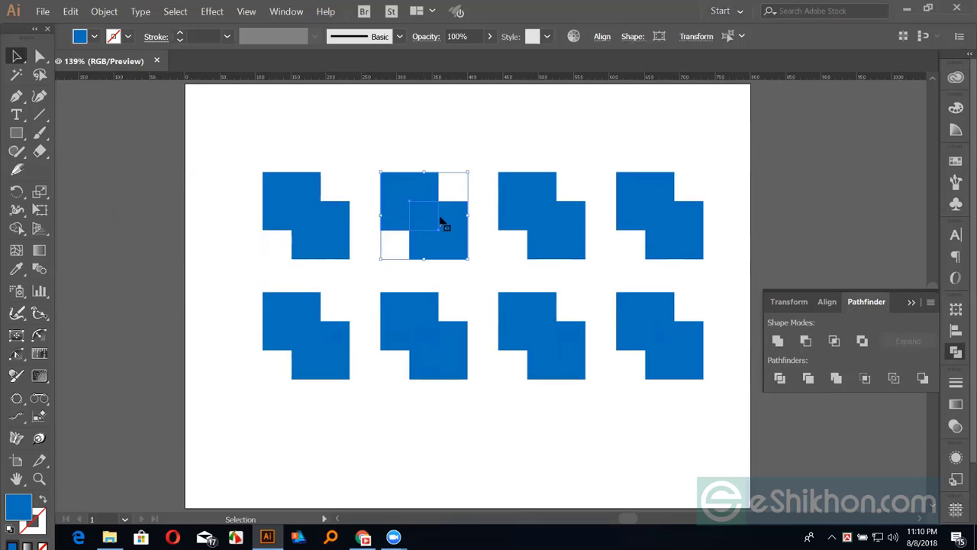
left_click(449, 142)
left_click(445, 217)
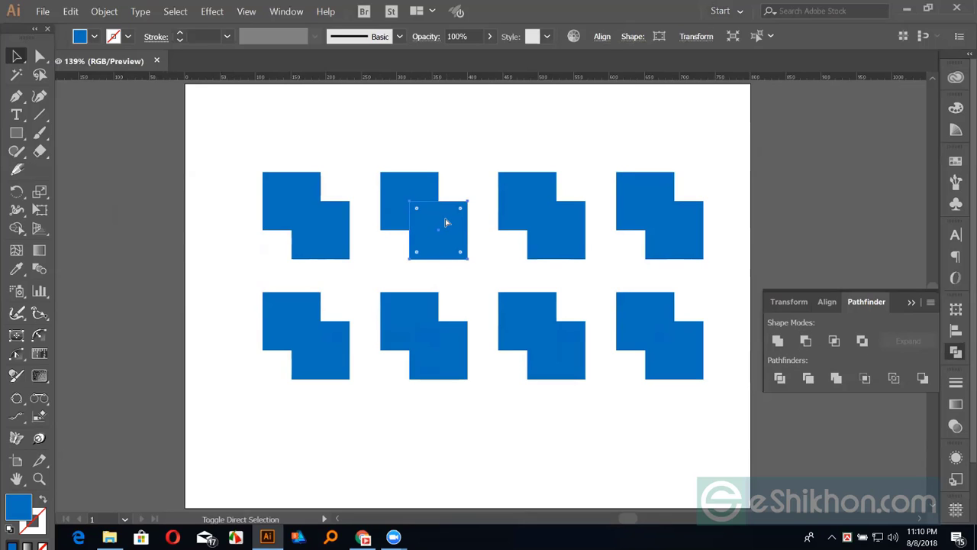
left_click(428, 181)
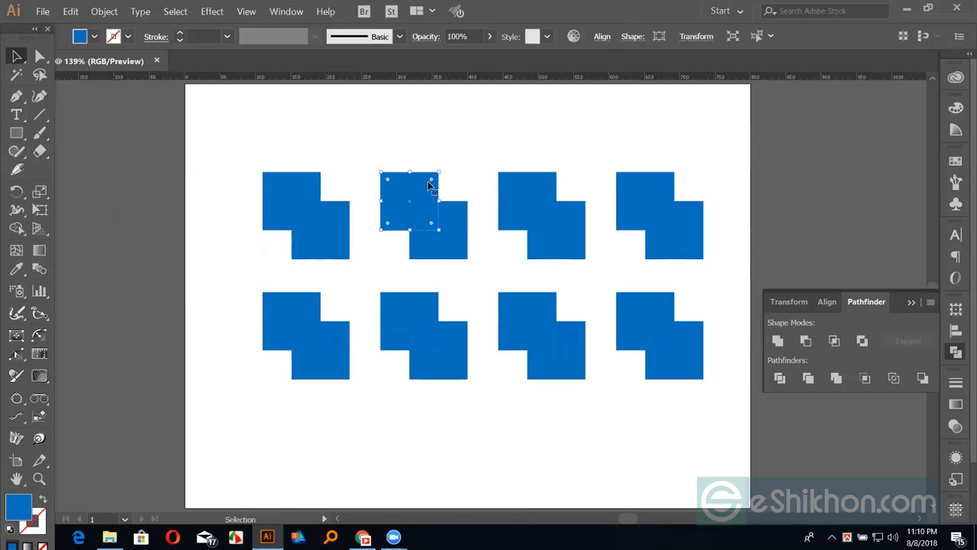
left_click(463, 221)
left_click(956, 160)
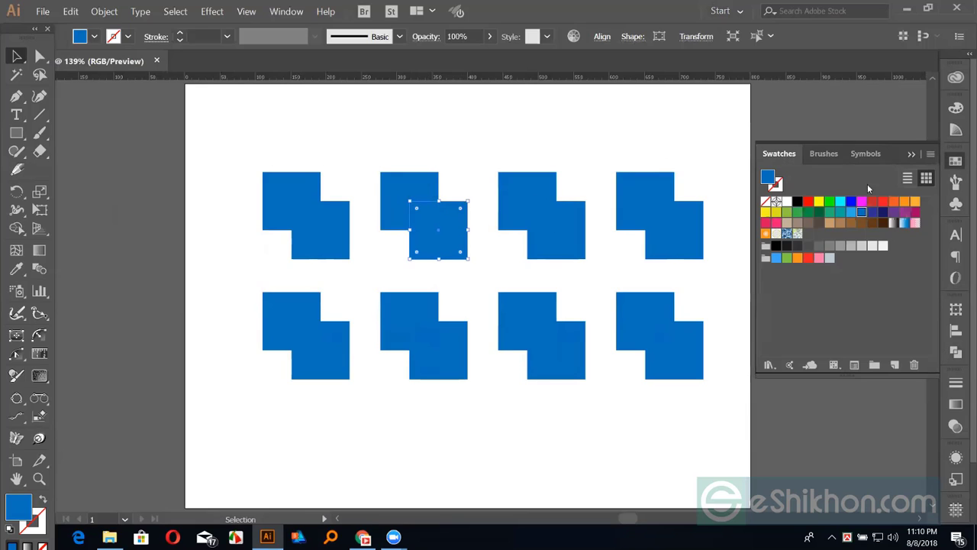
left_click(808, 202)
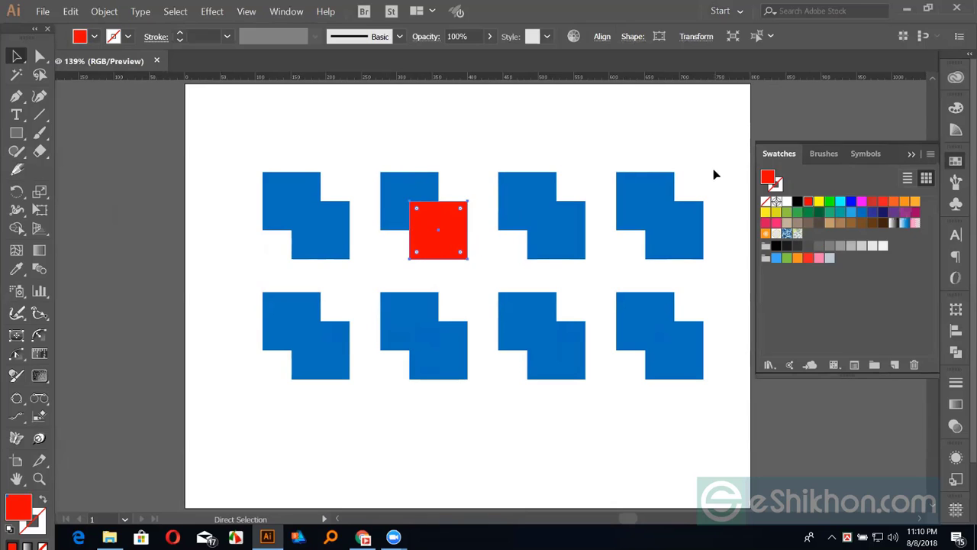
key("ctrl+z")
Apply Minus Front to the whole second pair, leaving a notched back square.
left_click_drag(400, 130, 469, 241)
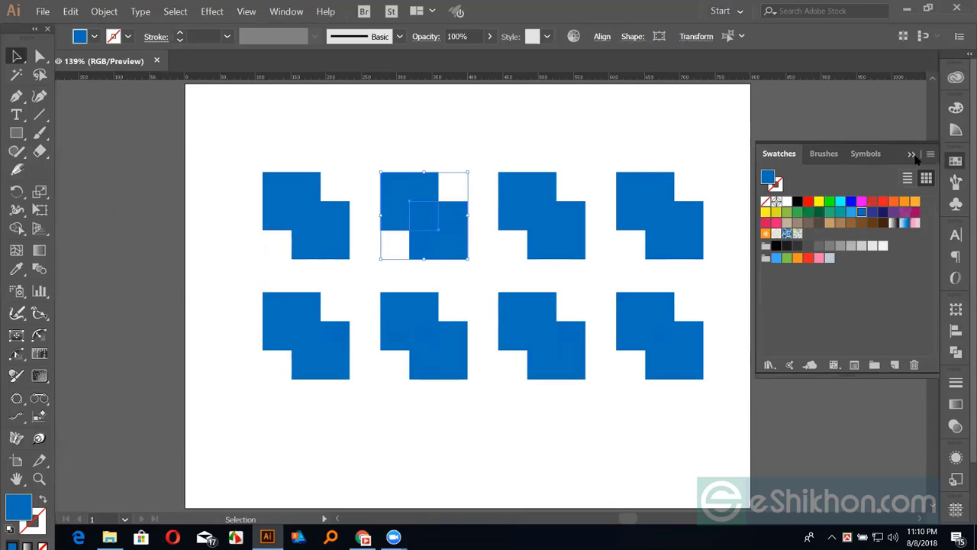
left_click(912, 154)
left_click(955, 356)
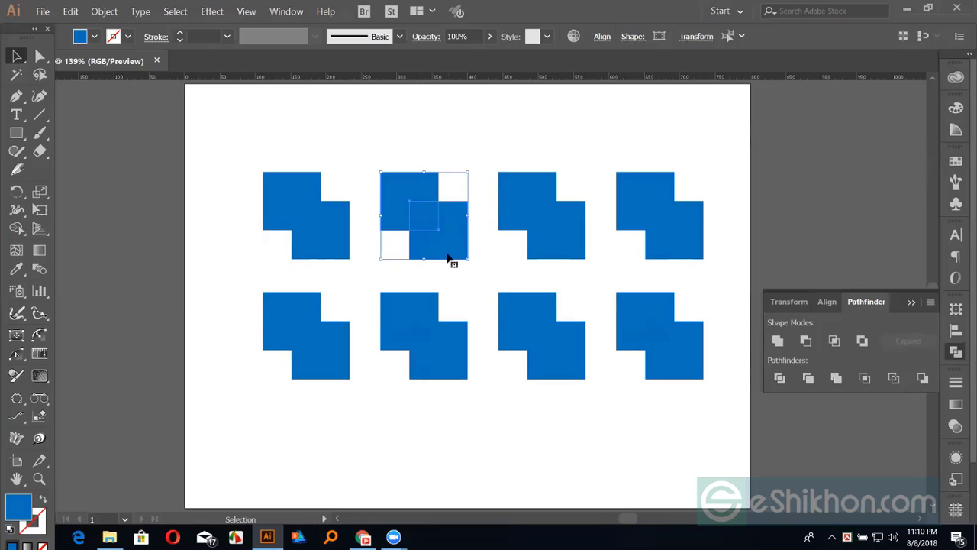
left_click(806, 340)
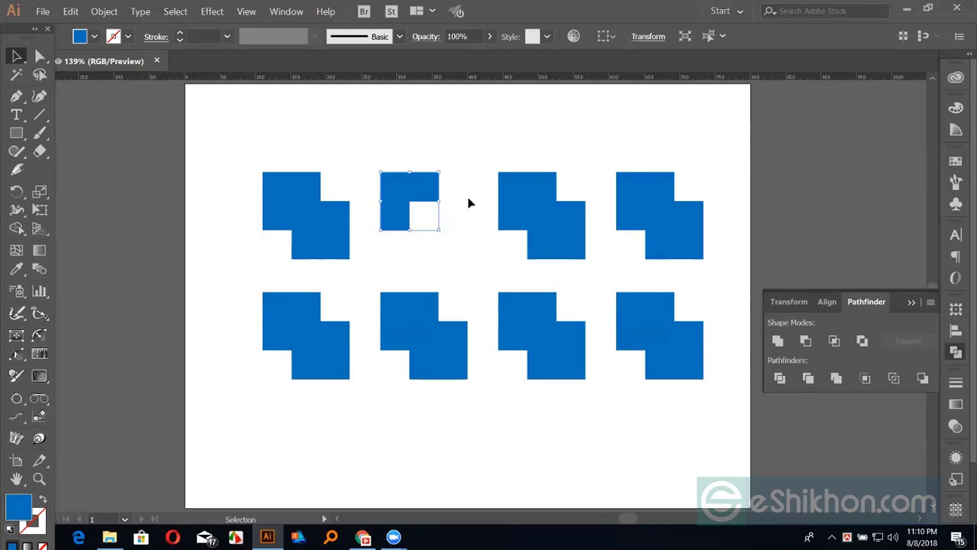
left_click(499, 148)
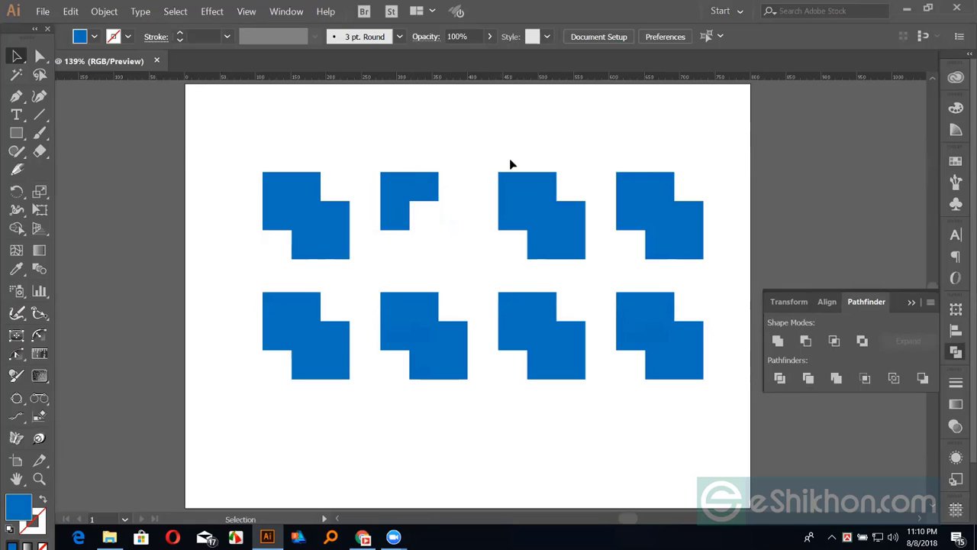
left_click_drag(509, 159, 594, 272)
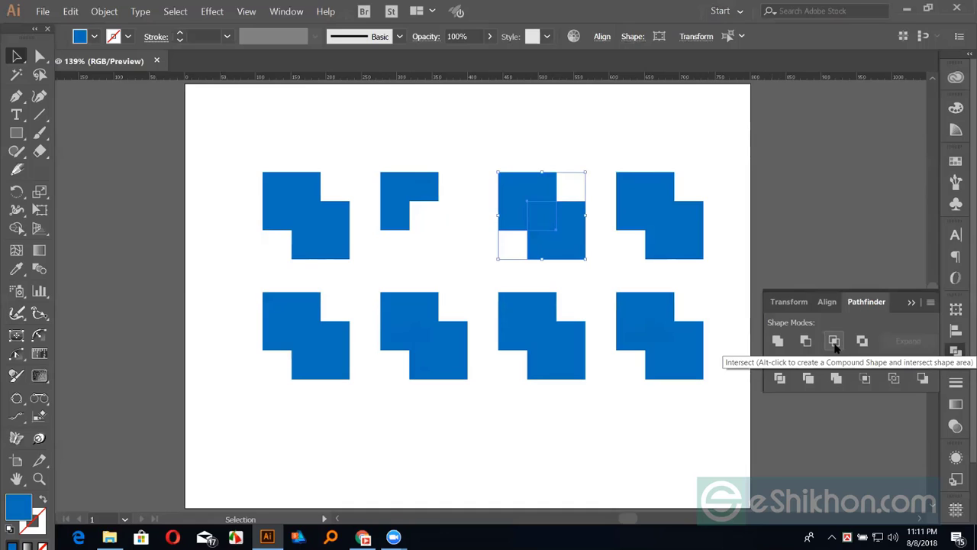
Intersect the third pair so only their small overlapping square remains.
left_click(835, 344)
left_click(496, 254)
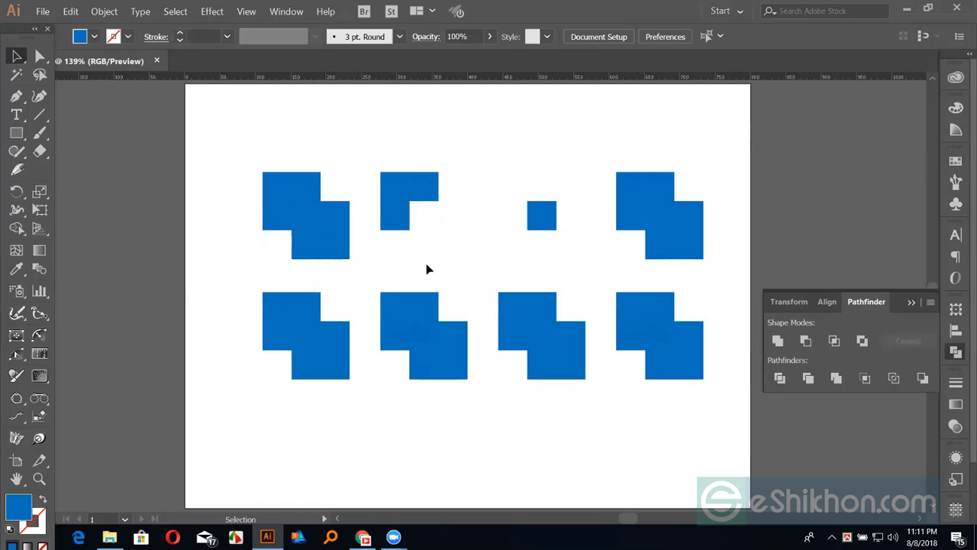
left_click(674, 199)
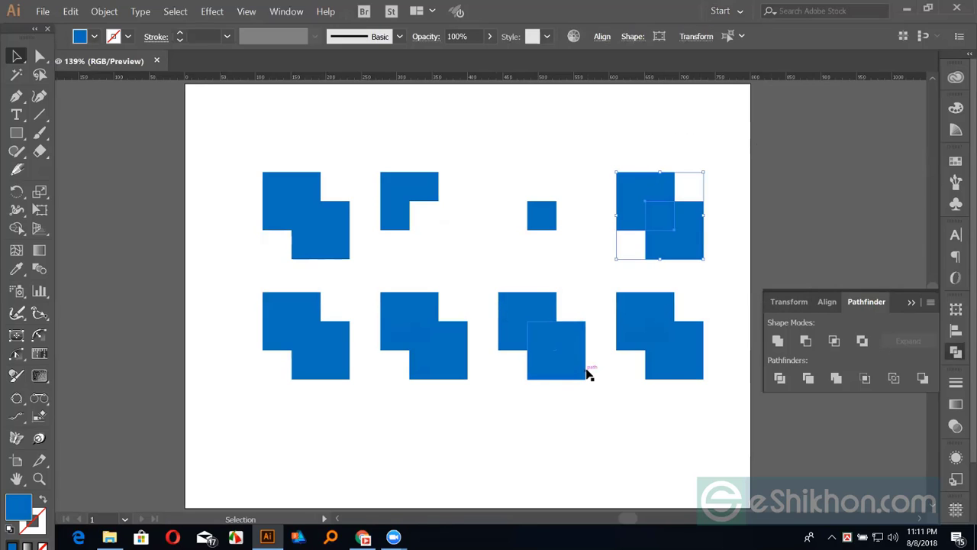
left_click(578, 245)
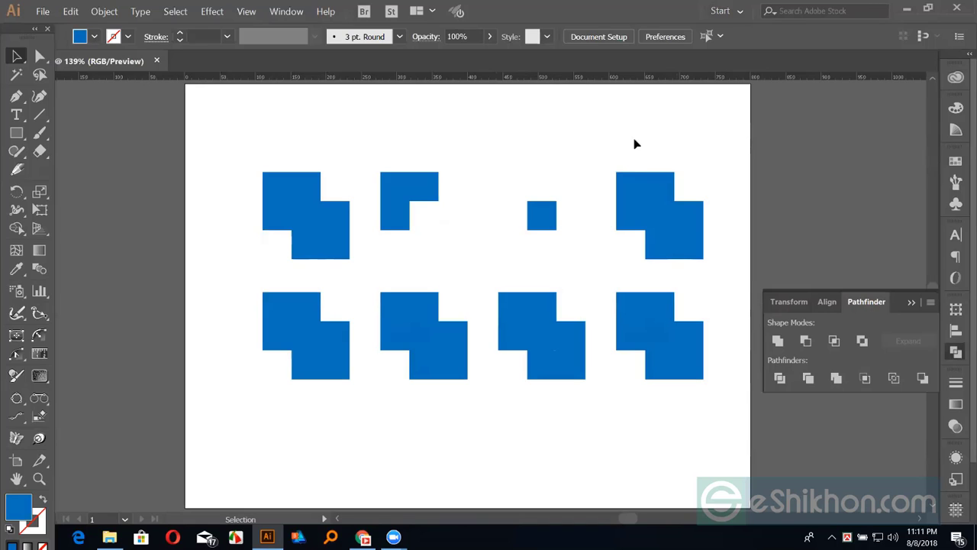
Apply Exclude to the top-right pair to hollow out their shared overlap.
left_click_drag(633, 124, 706, 258)
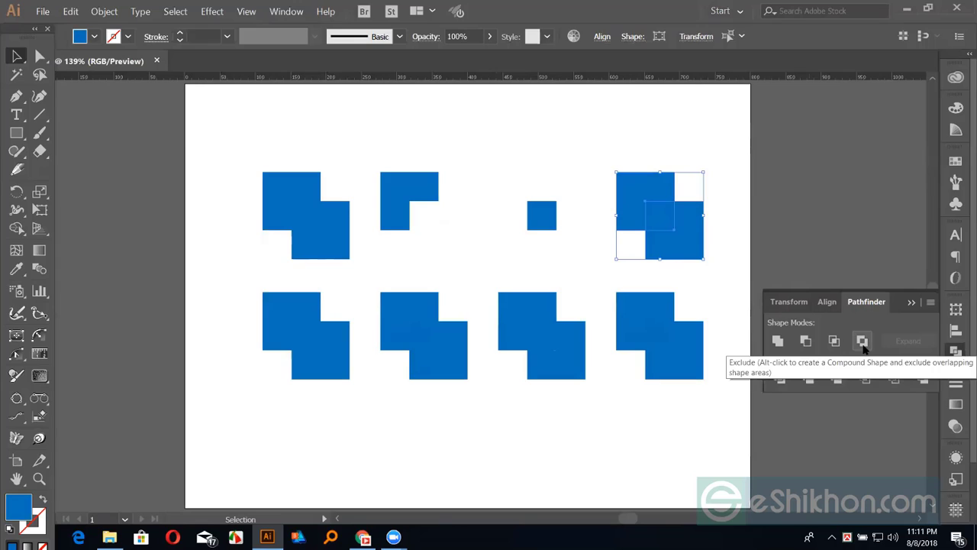
left_click(862, 341)
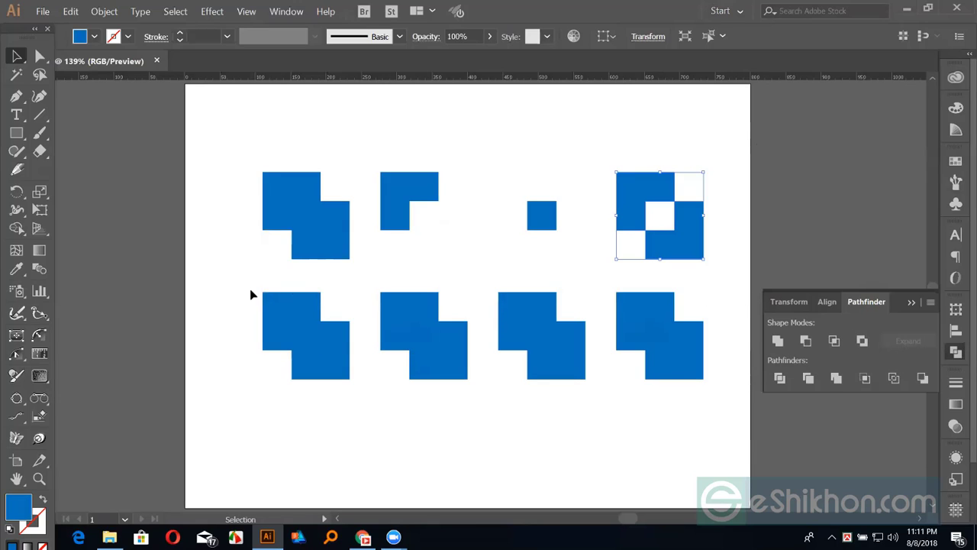
left_click_drag(224, 282, 315, 372)
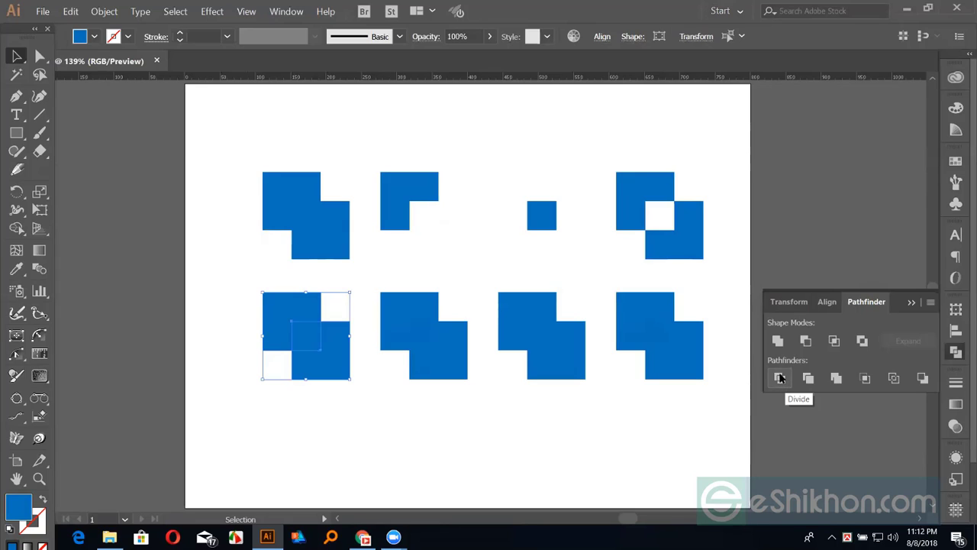
left_click(780, 377)
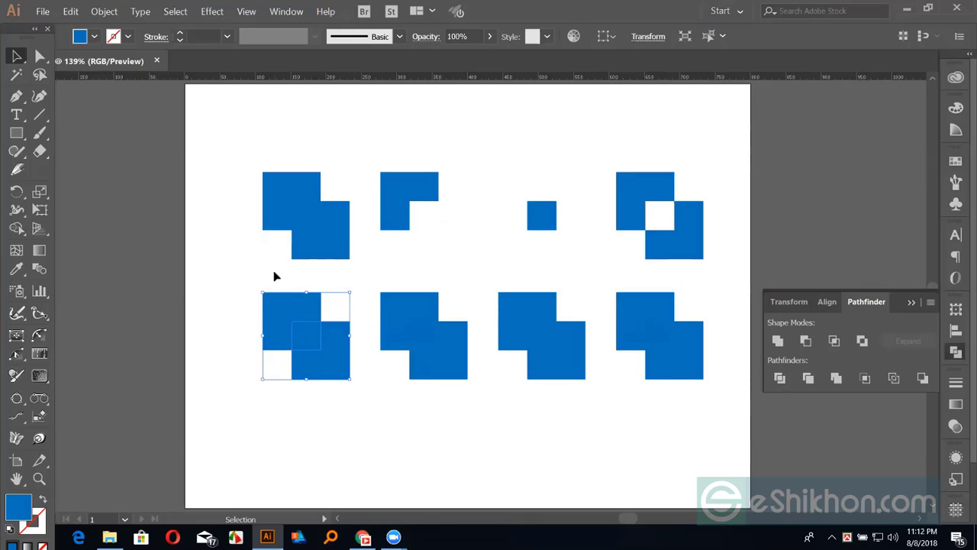
key("ctrl+shift+a")
left_click_drag(290, 313, 242, 288)
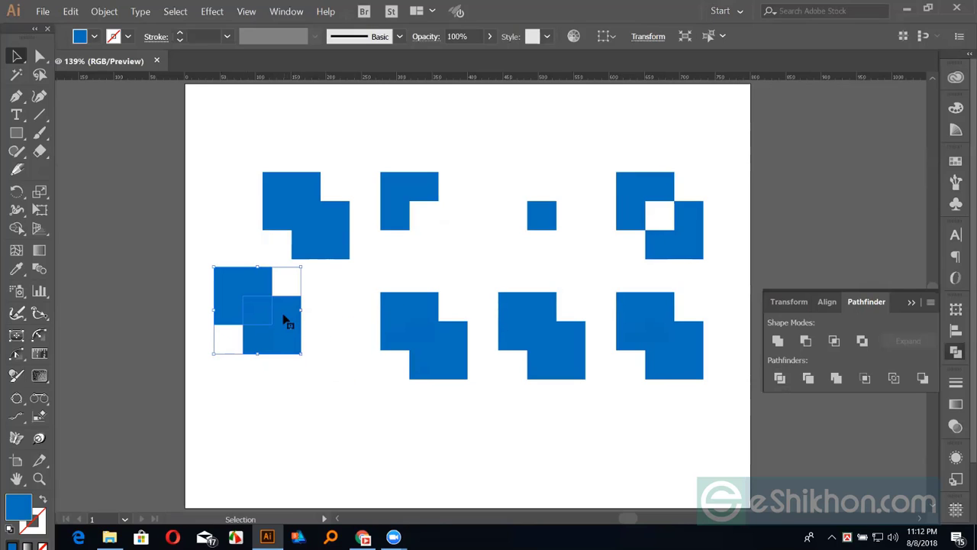
key("ctrl+z")
left_click_drag(299, 316, 235, 278)
key("ctrl+z")
right_click(294, 315)
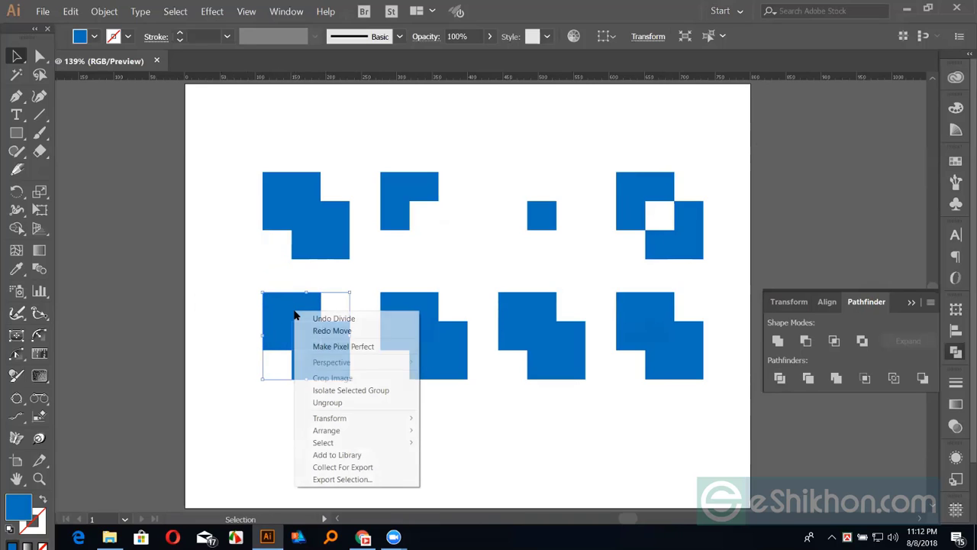
left_click(326, 402)
mouse_move(291, 307)
left_mouse_down()
mouse_move(268, 310)
mouse_move(291, 309)
mouse_move(305, 341)
left_mouse_up()
left_click_drag(243, 284, 305, 316)
left_click(284, 278)
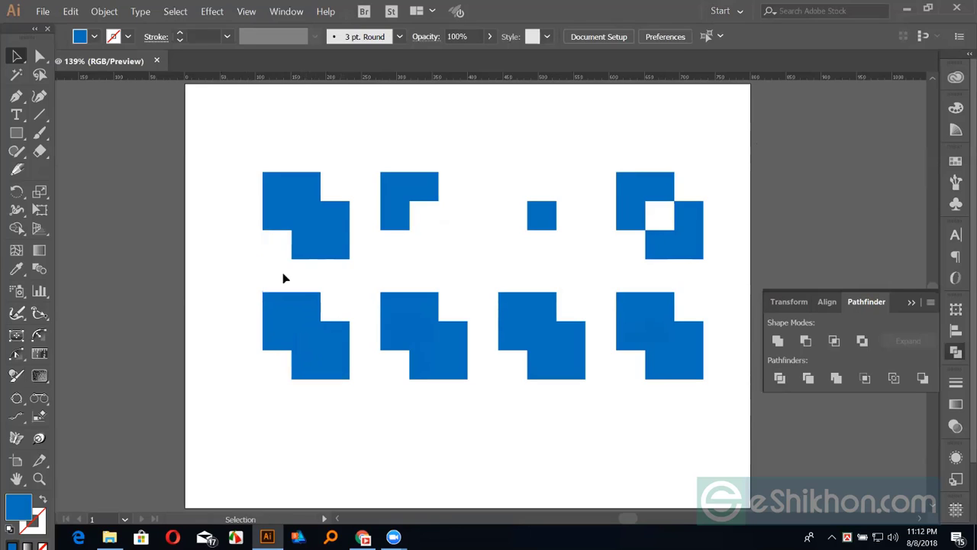
left_click(40, 56)
left_click(283, 302)
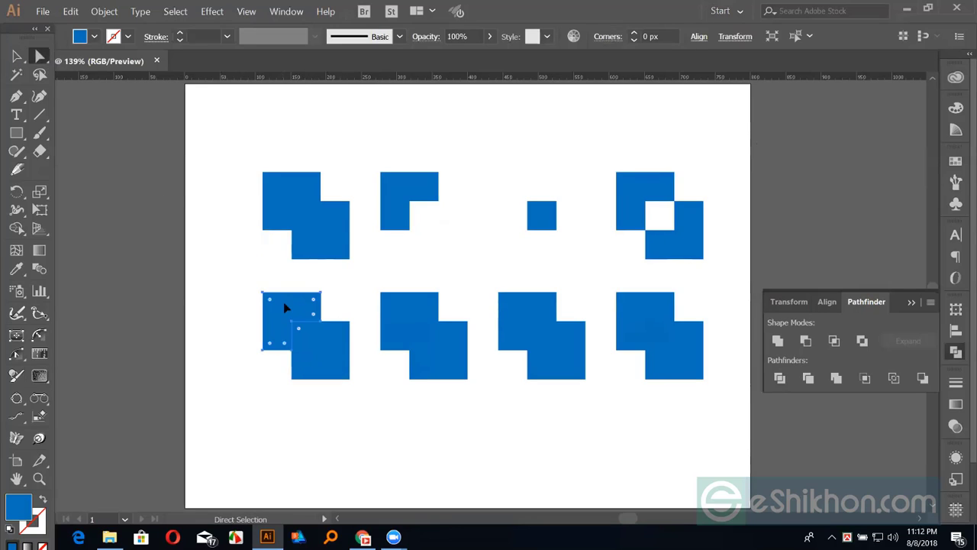
left_click(257, 278)
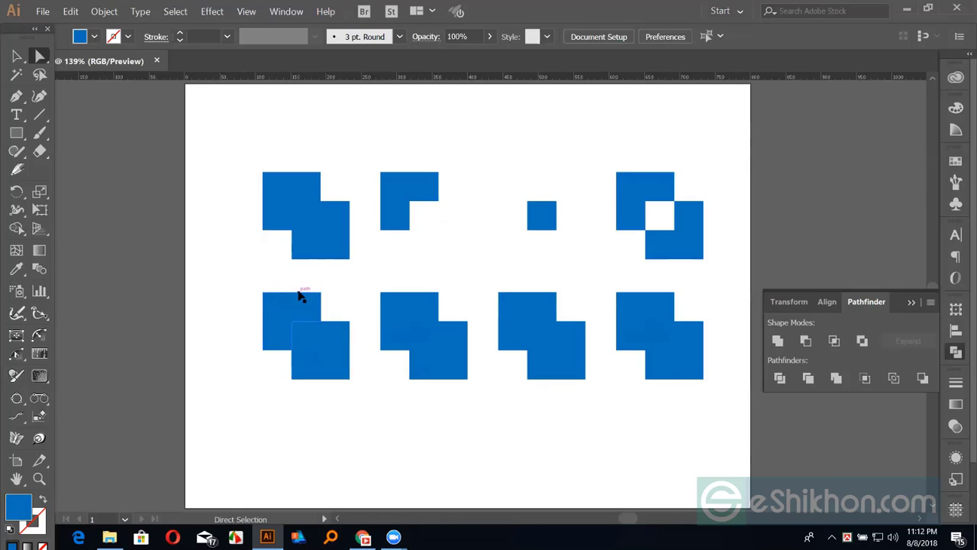
left_click_drag(260, 293, 187, 243)
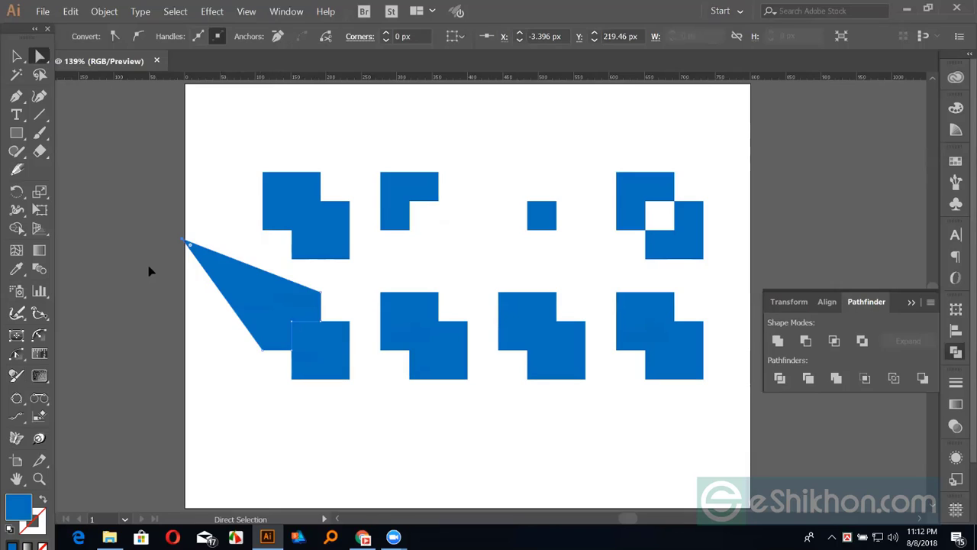
key("ctrl+z")
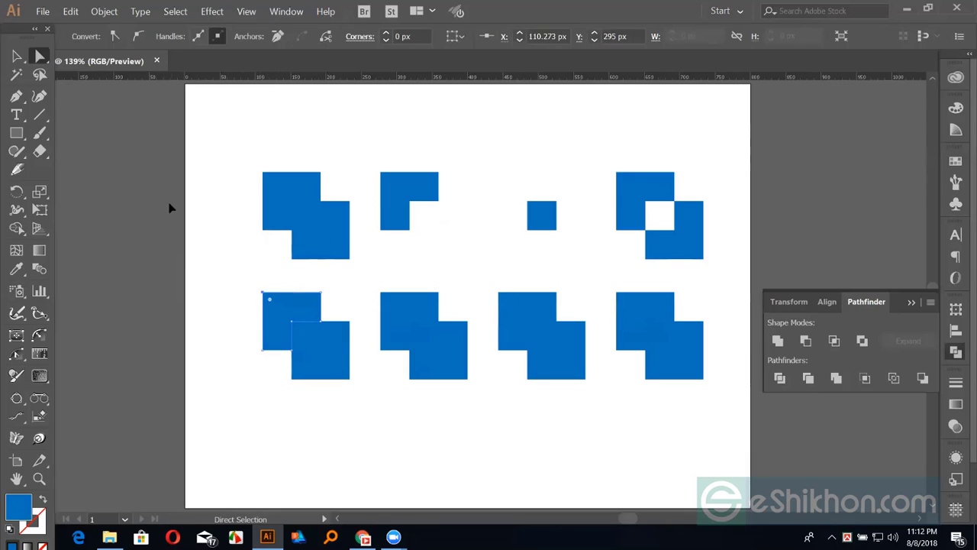
left_click(170, 207)
left_click_drag(40, 55, 77, 74)
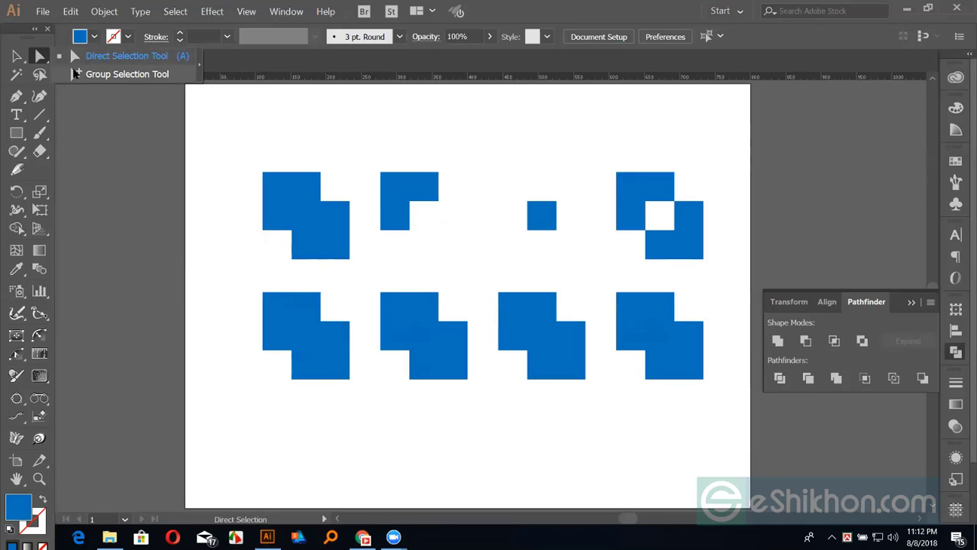
left_click_drag(266, 331, 194, 276)
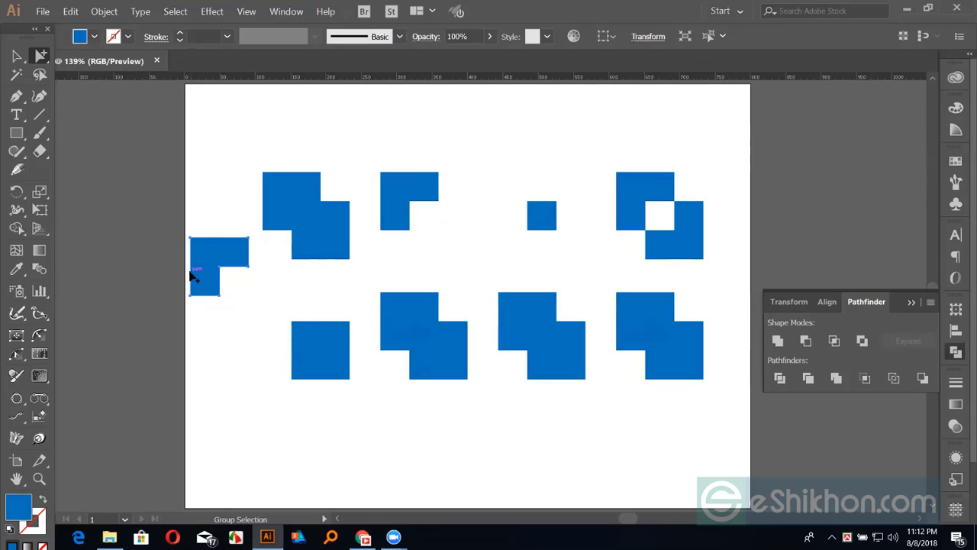
key("ctrl+z")
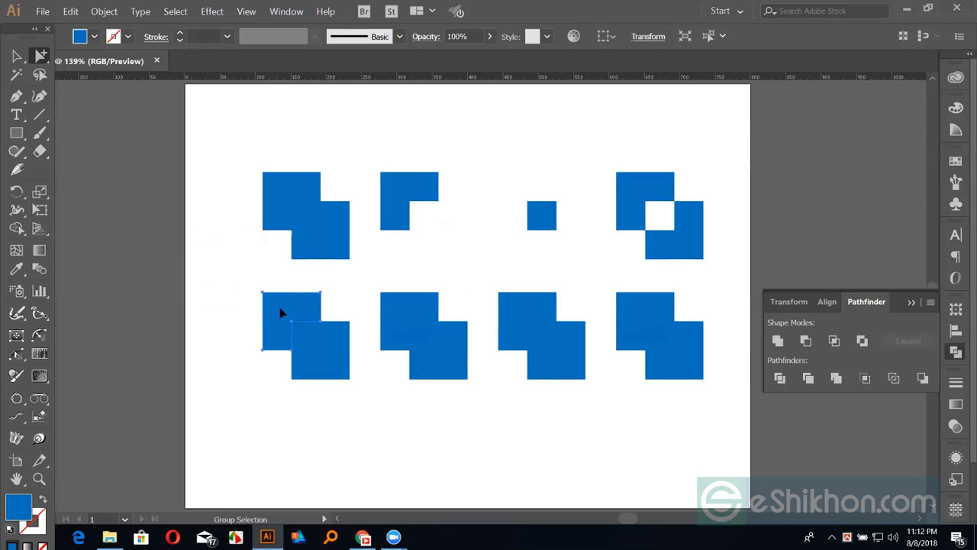
mouse_move(262, 312)
left_mouse_down()
mouse_move(205, 271)
mouse_move(206, 284)
left_mouse_up()
left_click(16, 56)
left_click(217, 271)
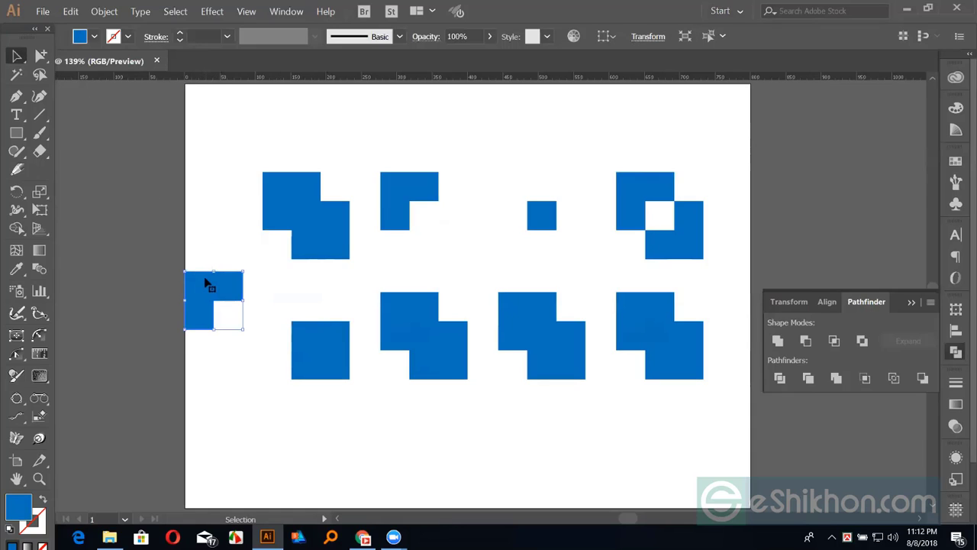
left_click(191, 221)
left_click(302, 342)
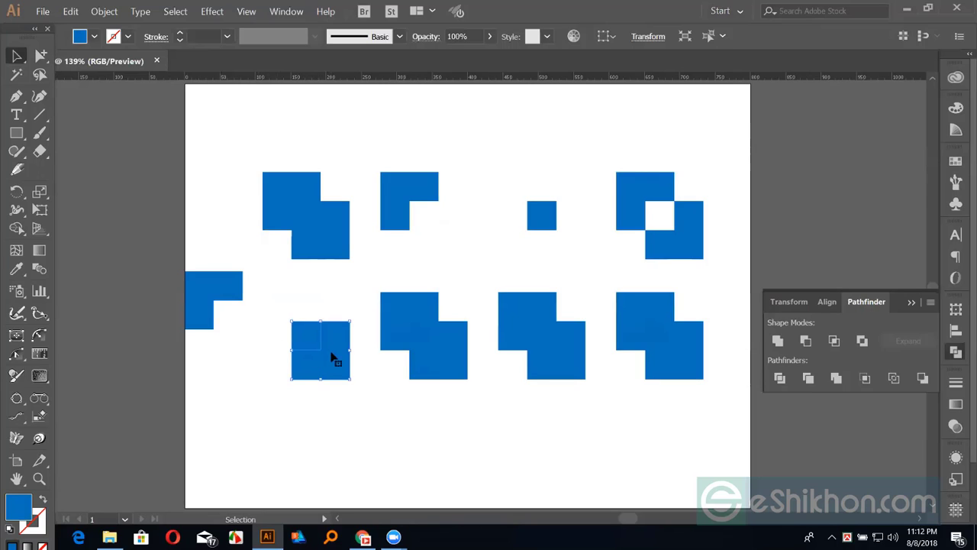
left_click_drag(331, 355, 336, 387)
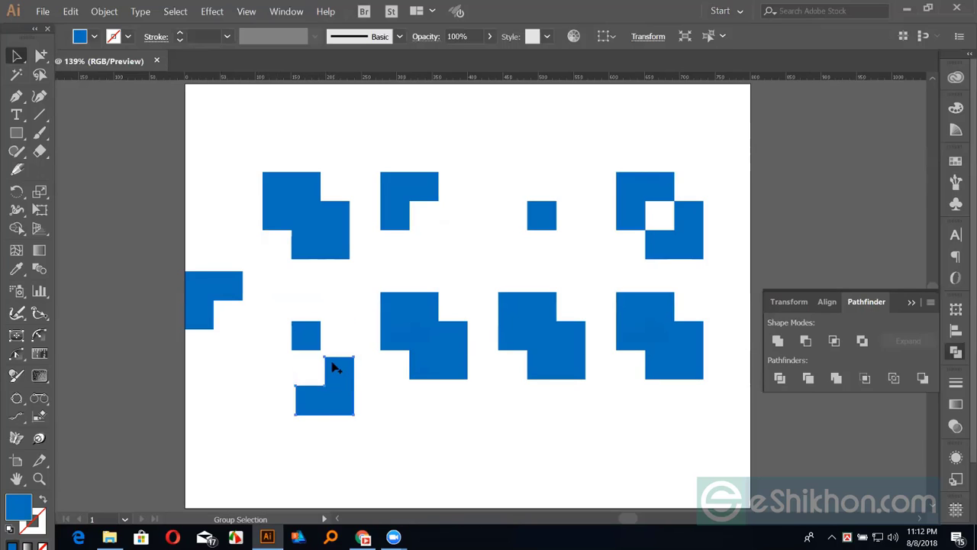
key("ctrl+z")
key("ctrl+z")
key("ctrl+z")
Apply Pathfinder Trim to the second bottom-row pair of squares.
left_click(337, 294)
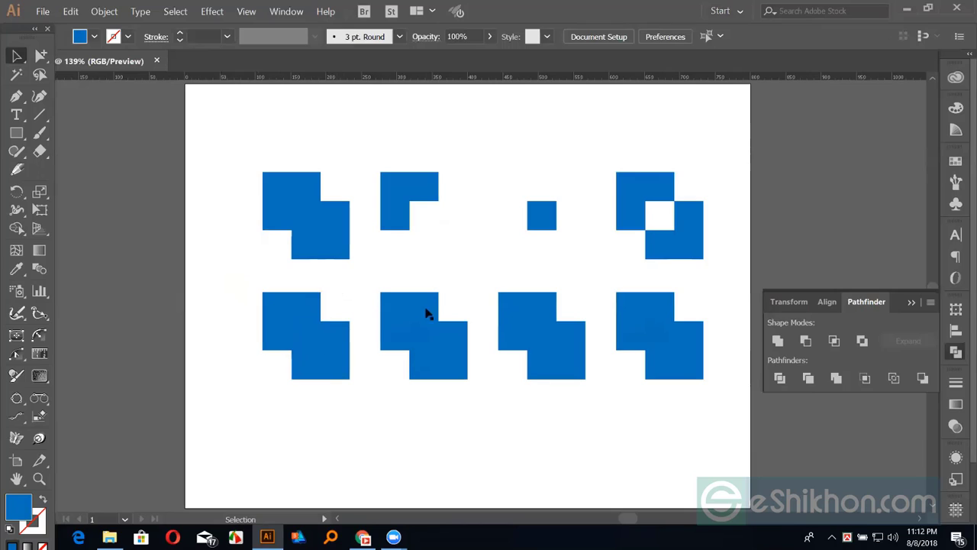
left_click_drag(389, 266, 455, 379)
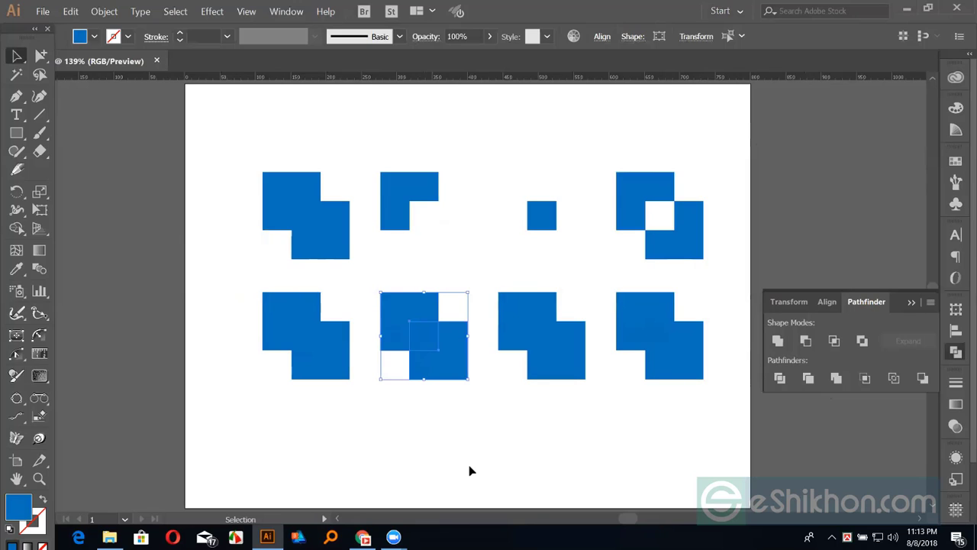
left_click(810, 379)
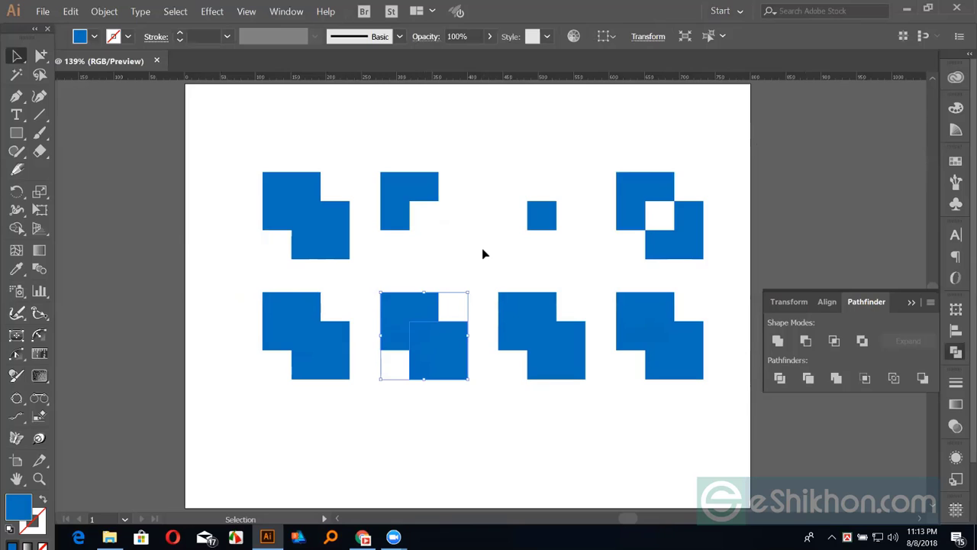
left_click(479, 268)
Ungroup the trimmed shape, pull the front square out to verify, undo, and zoom to 200%.
left_click(442, 341)
right_click(439, 345)
left_click(453, 434)
left_click_drag(449, 355, 480, 399)
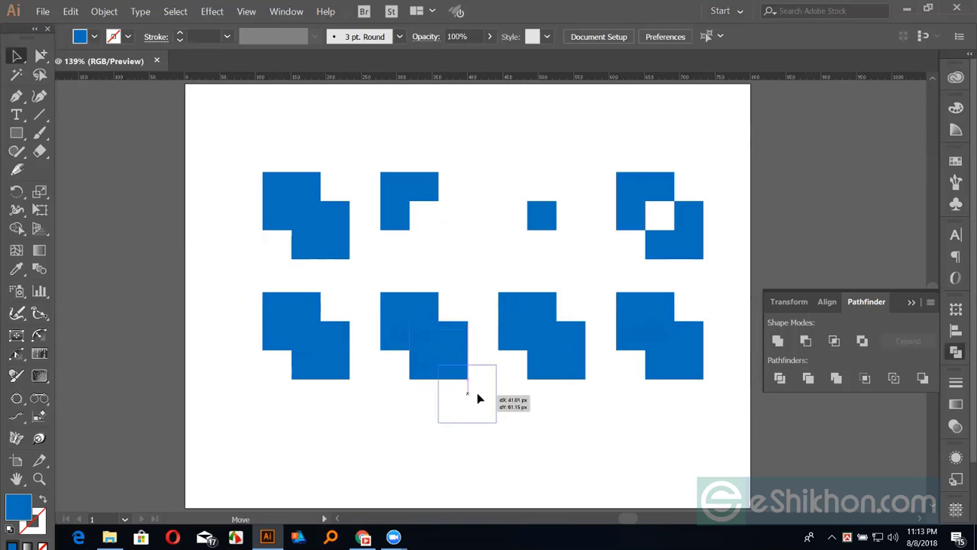
key("ctrl+z")
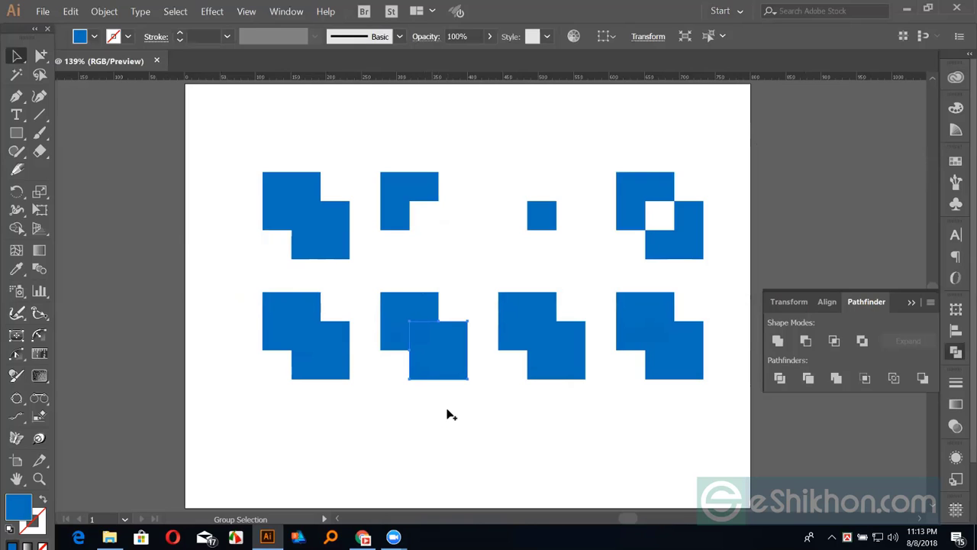
left_click(454, 423)
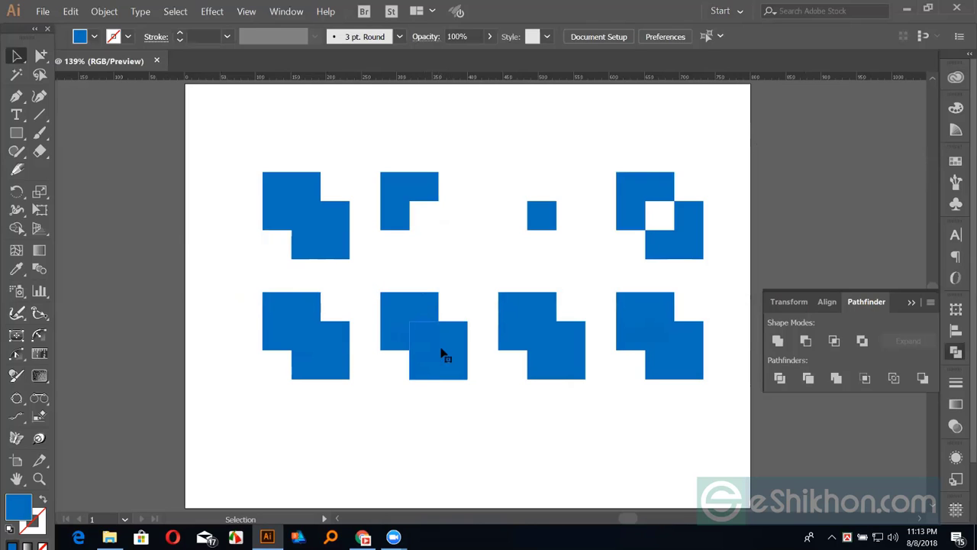
left_click(441, 353)
key("ctrl+equal")
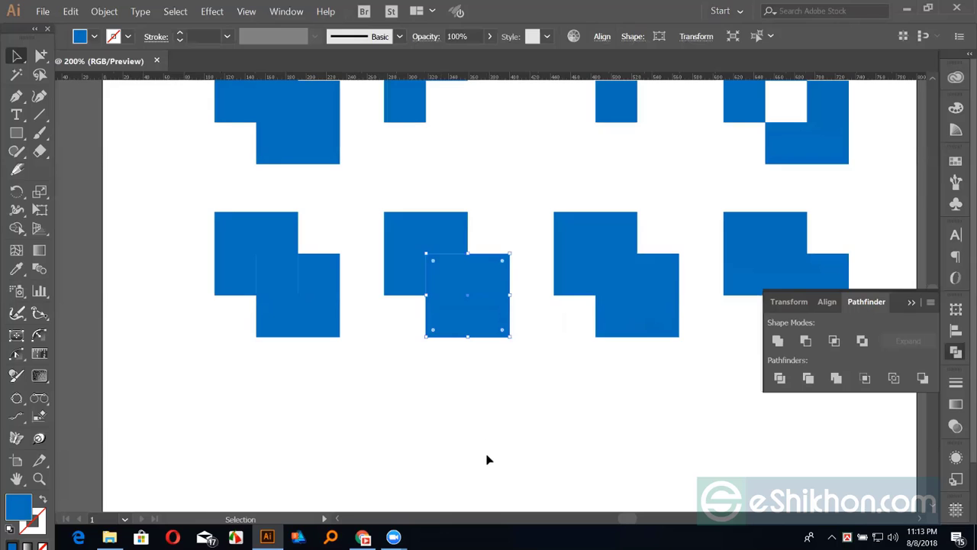
Trim both squares of the second pair to remove their hidden overlap.
left_click_drag(402, 191, 486, 337)
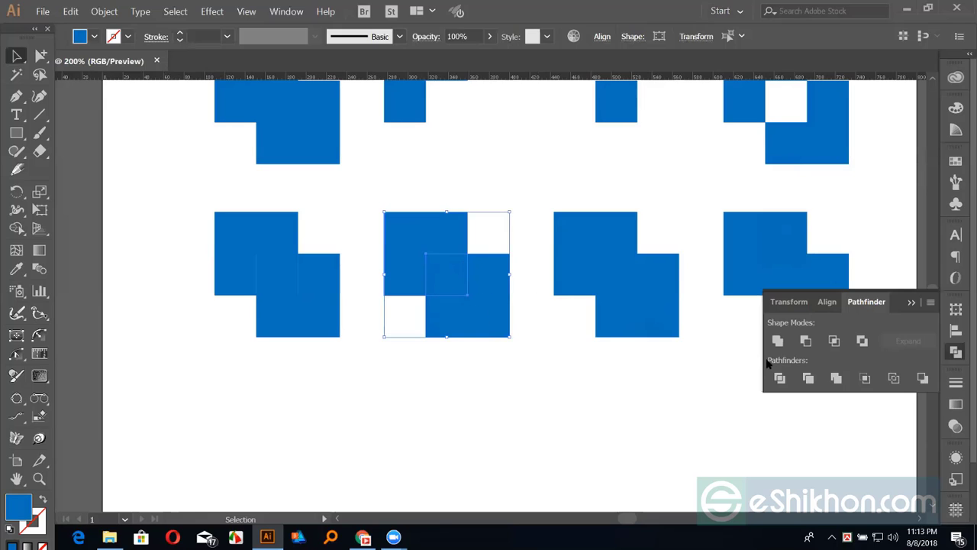
left_click(808, 377)
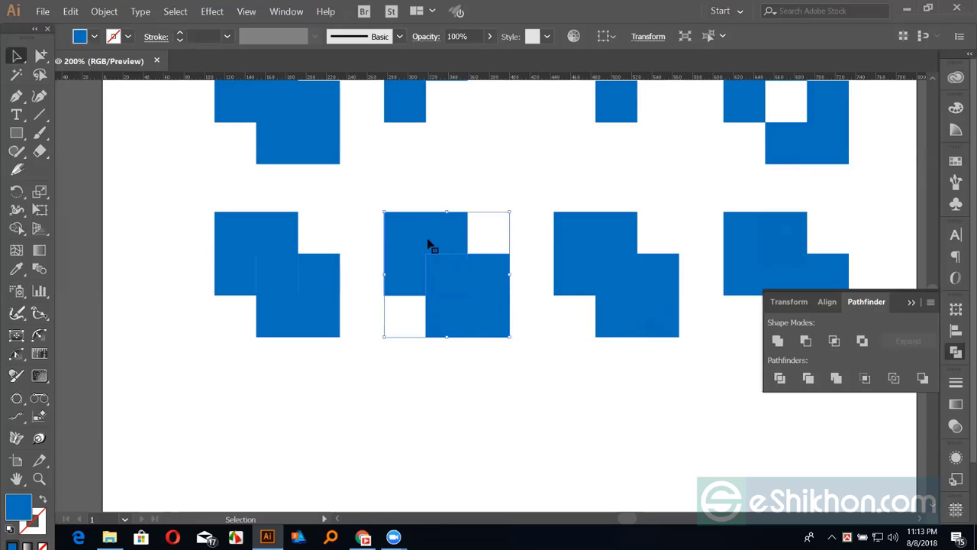
left_click(480, 367)
Merge the third bottom-row pair's overlapping squares into one shape.
left_click_drag(553, 201, 662, 347)
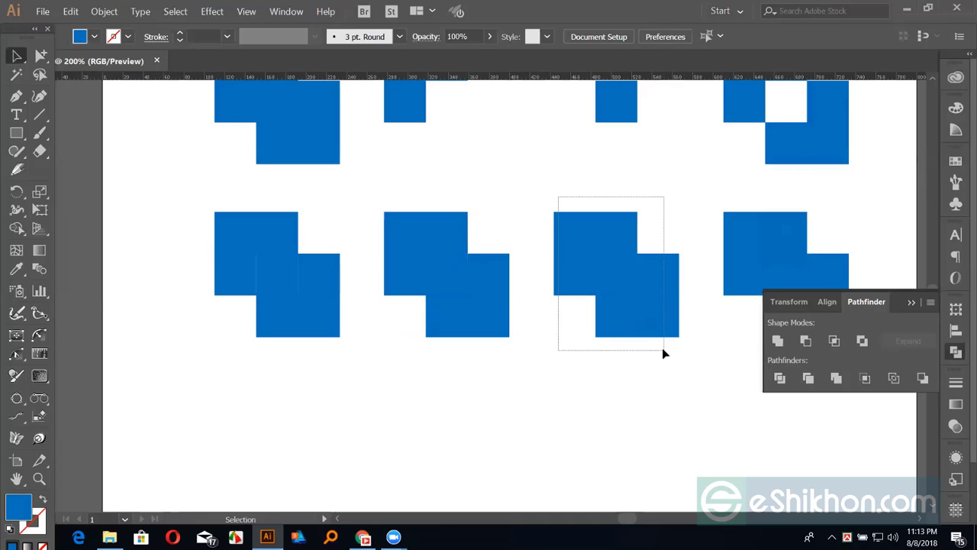
left_click(835, 378)
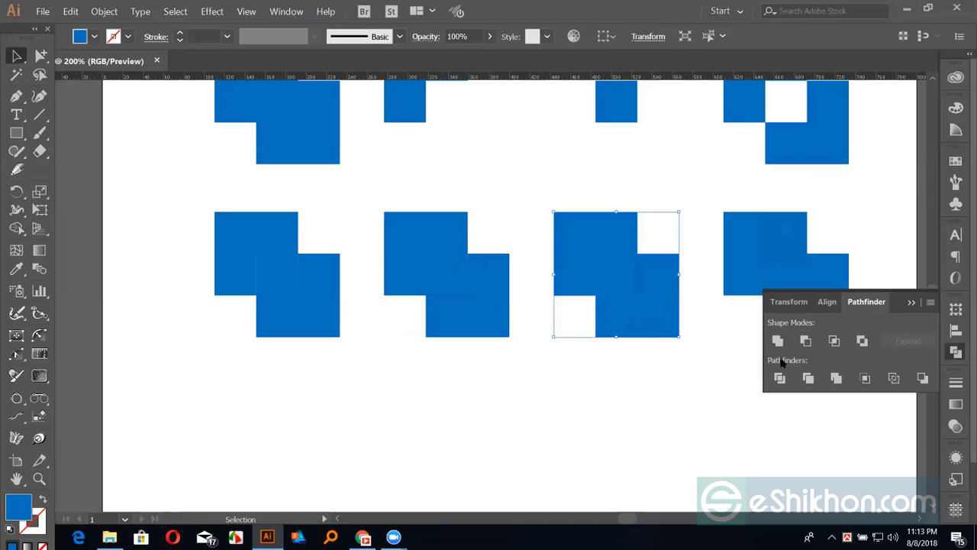
left_click(570, 277)
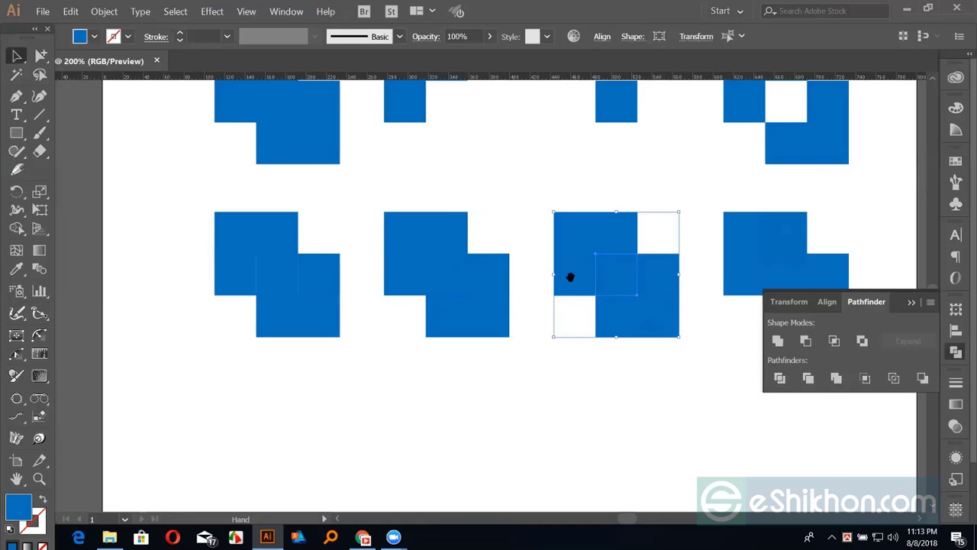
left_click_drag(570, 277, 543, 371)
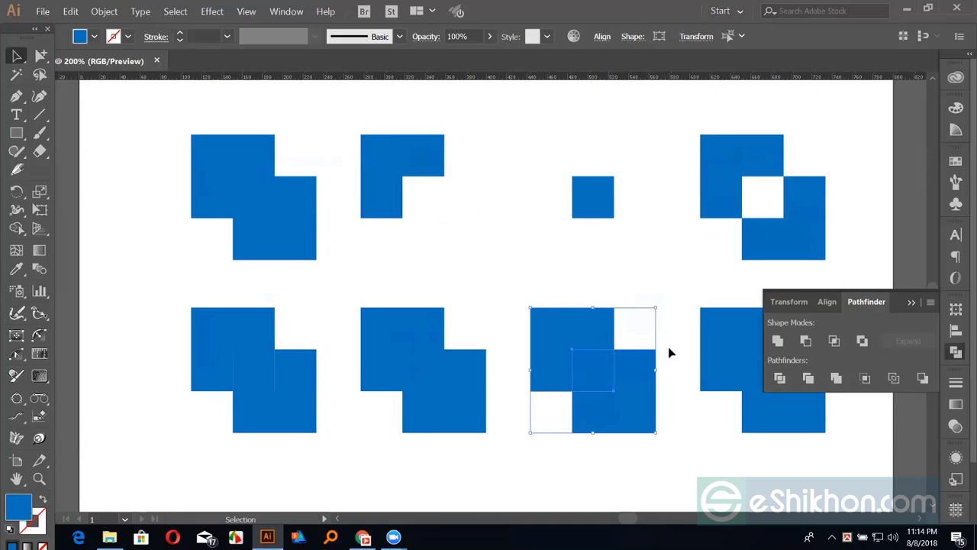
left_click_drag(582, 338, 563, 254)
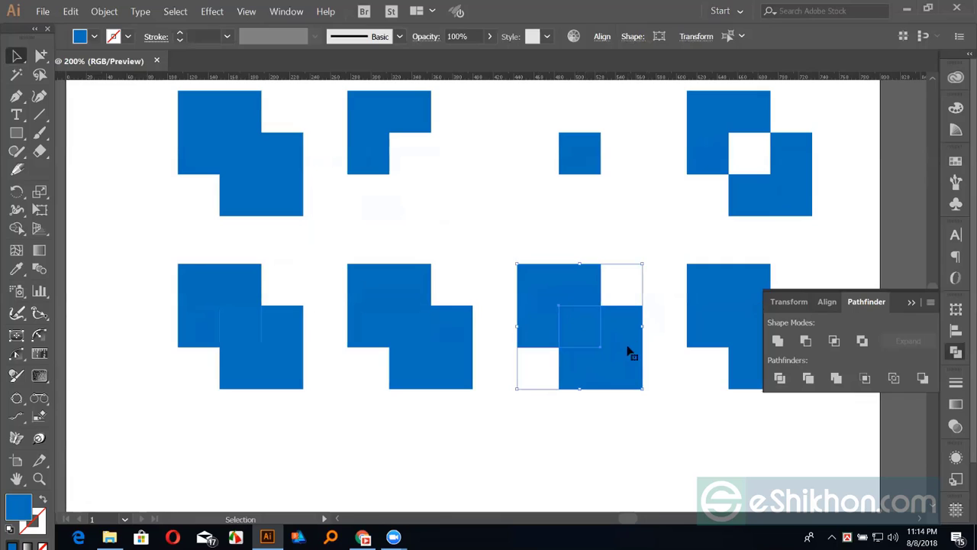
left_click(835, 379)
left_click_drag(528, 238, 603, 352)
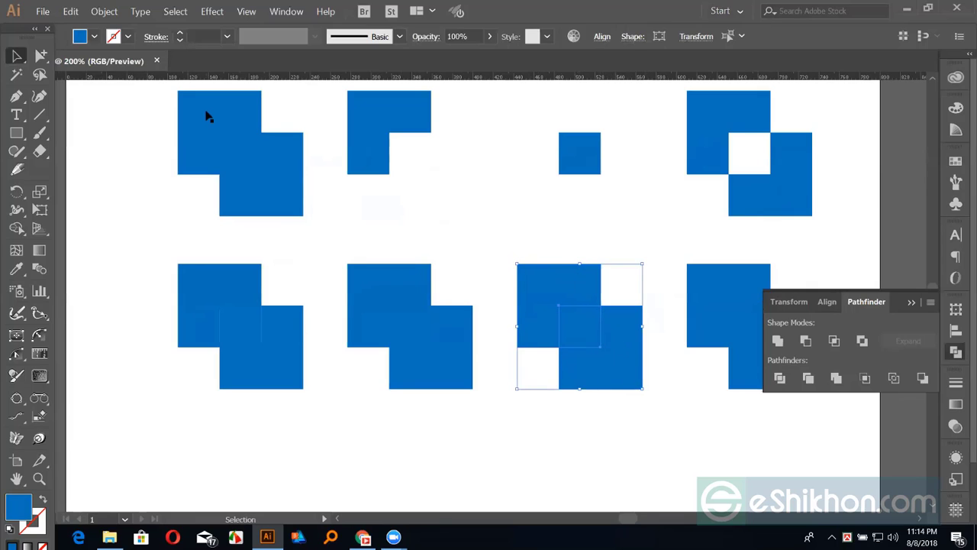
left_click(836, 380)
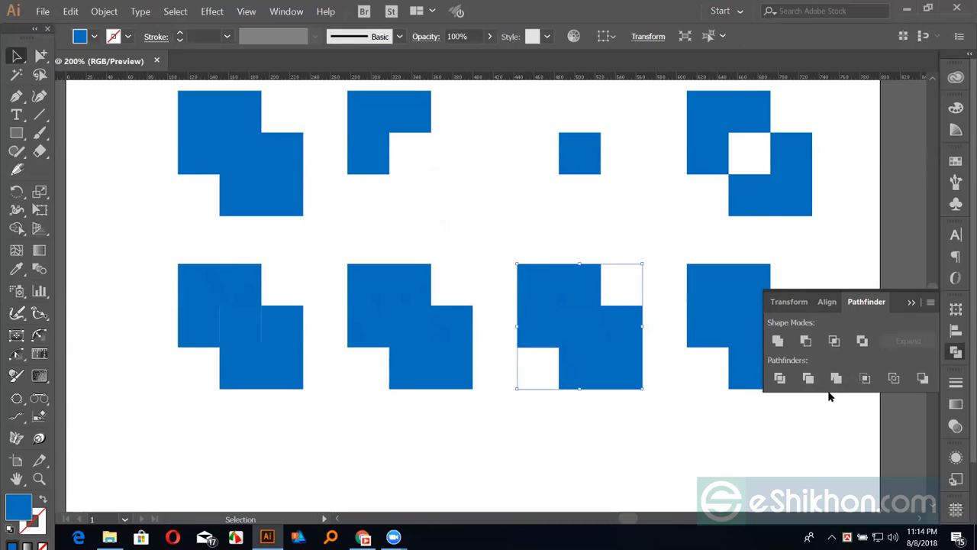
left_click(733, 445)
Crop the fourth pair, then undo to restore its full stepped outline.
left_click_drag(713, 432, 541, 393)
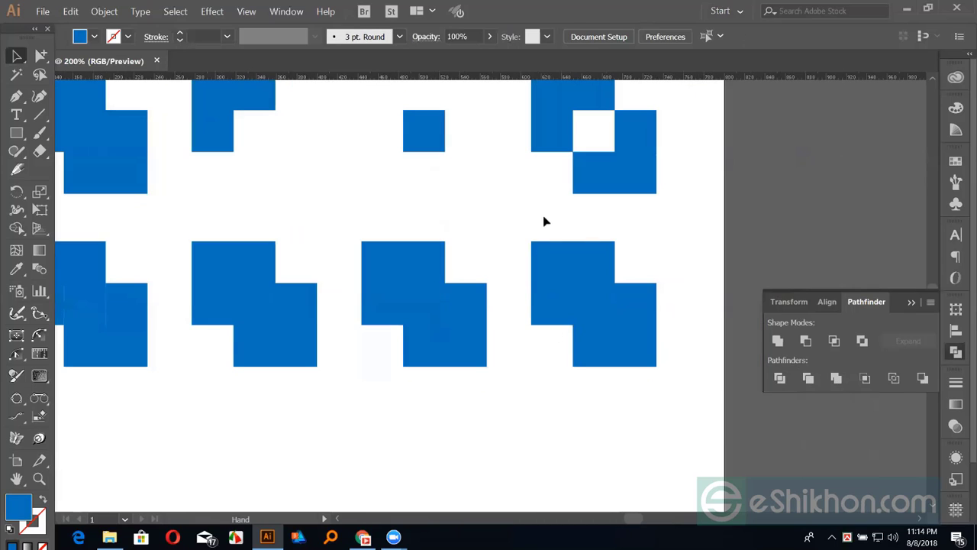
left_click_drag(544, 219, 654, 369)
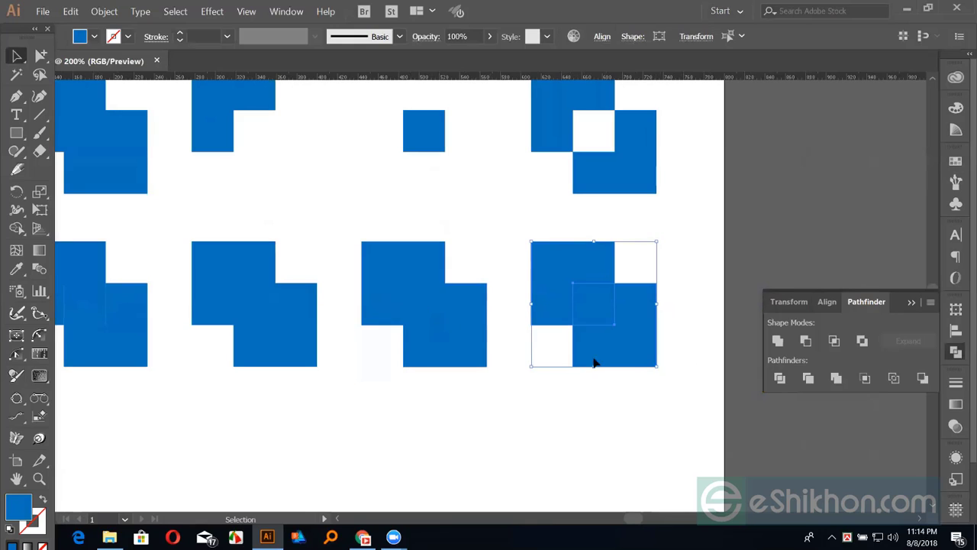
left_click(865, 379)
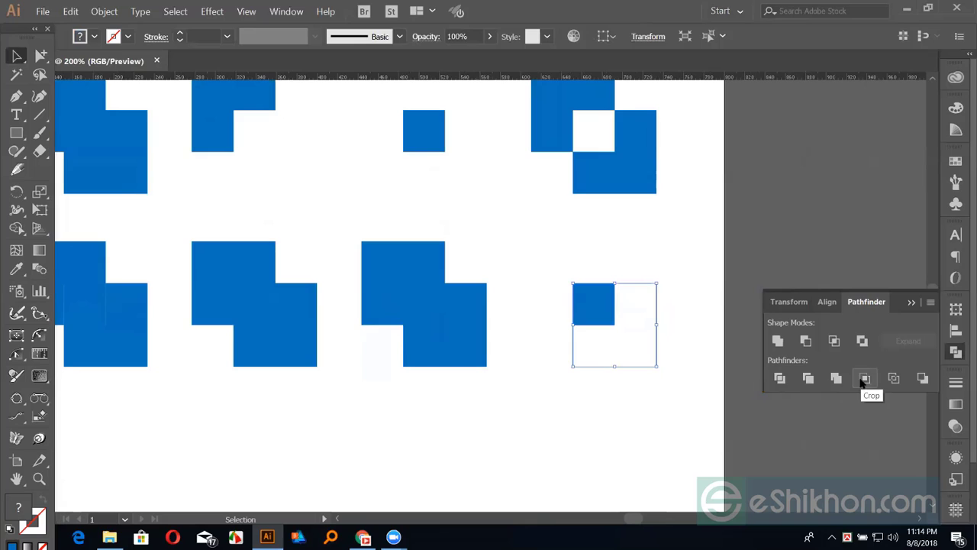
left_click(647, 260)
left_click(592, 302)
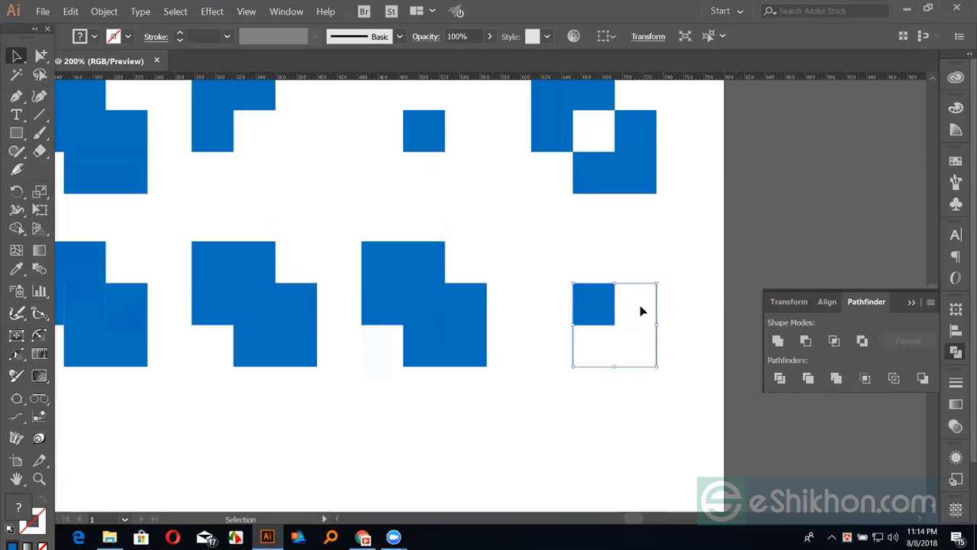
key("ctrl")
key("ctrl+z")
left_click_drag(377, 244, 463, 373)
key("ctrl+z")
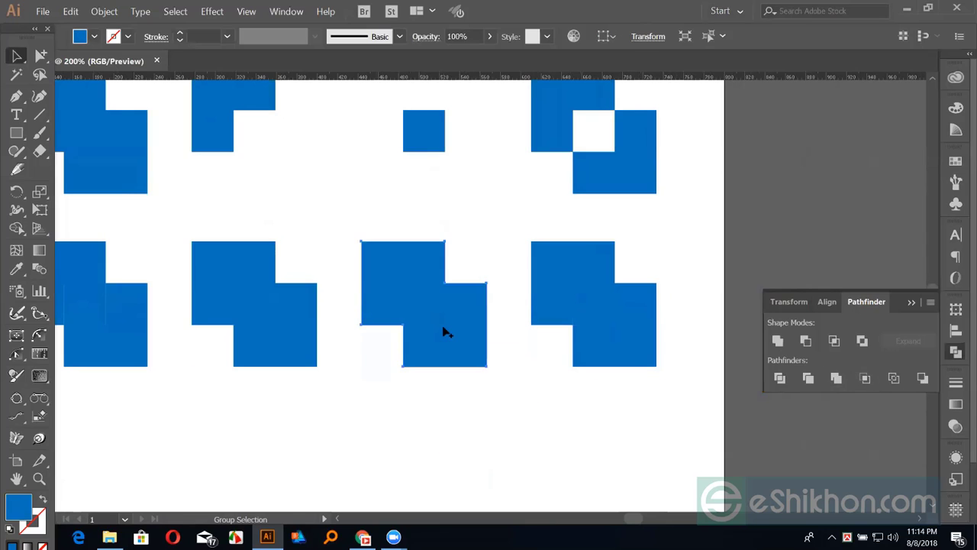
left_click_drag(385, 209, 478, 368)
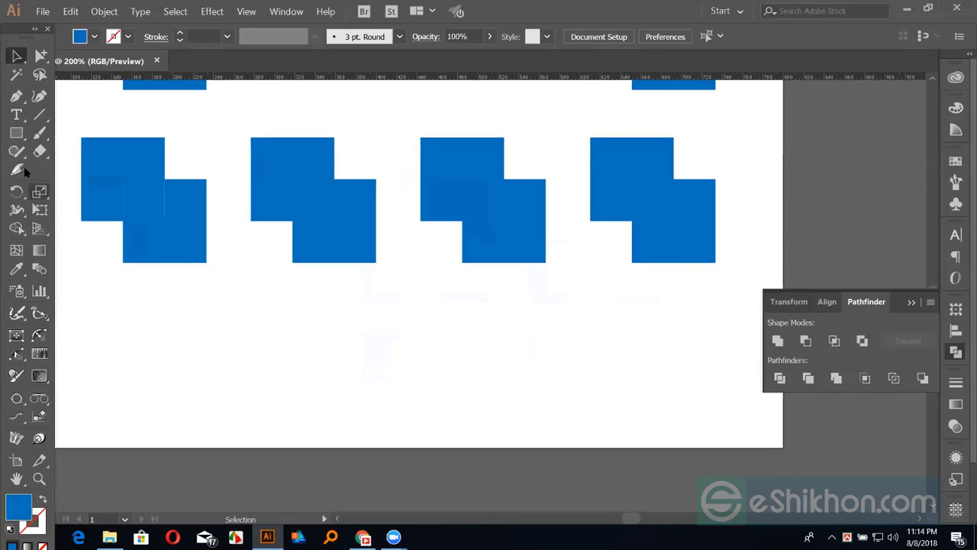
Draw a circle below the square rows and Alt-scale a smaller concentric copy.
left_click(17, 133)
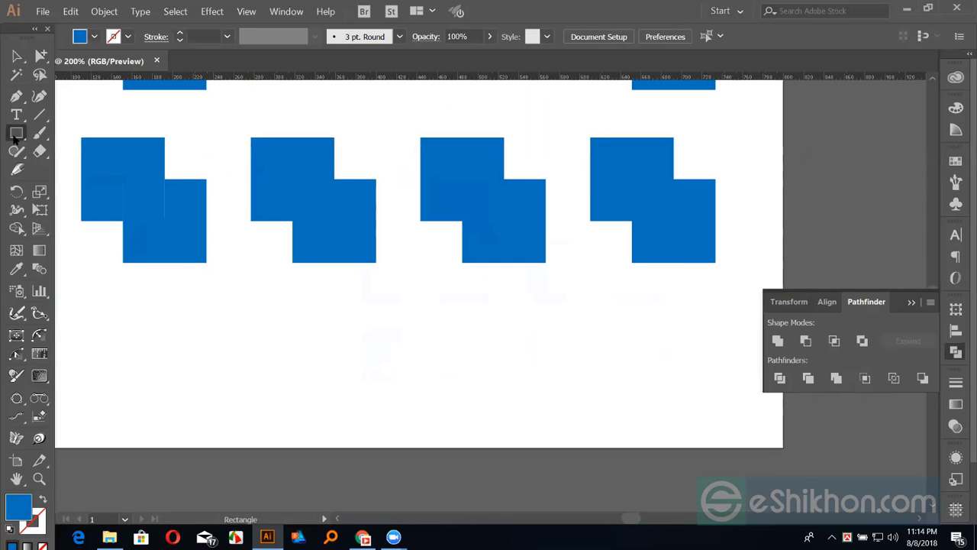
left_click(61, 172)
mouse_move(377, 333)
left_mouse_down()
mouse_move(399, 367)
mouse_move(420, 374)
left_mouse_up()
left_click(17, 56)
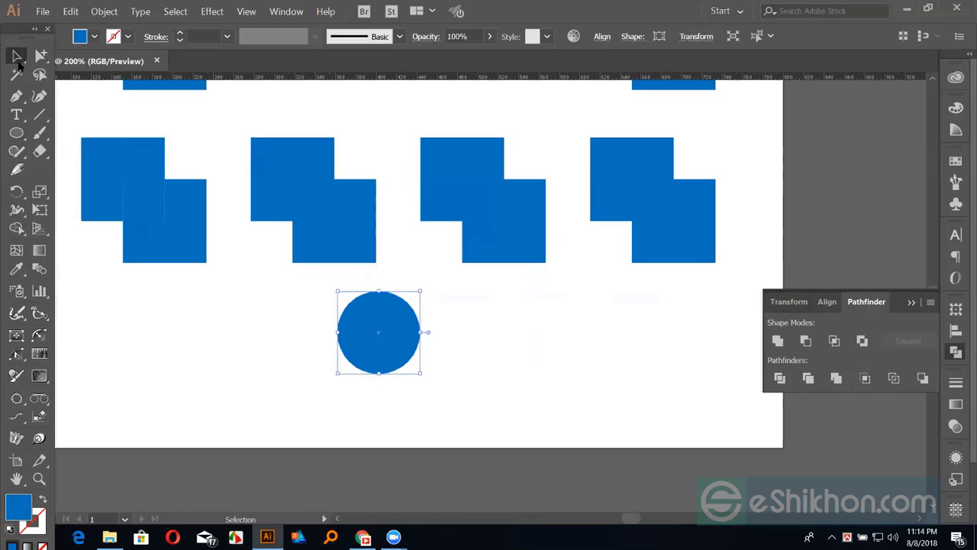
key("a")
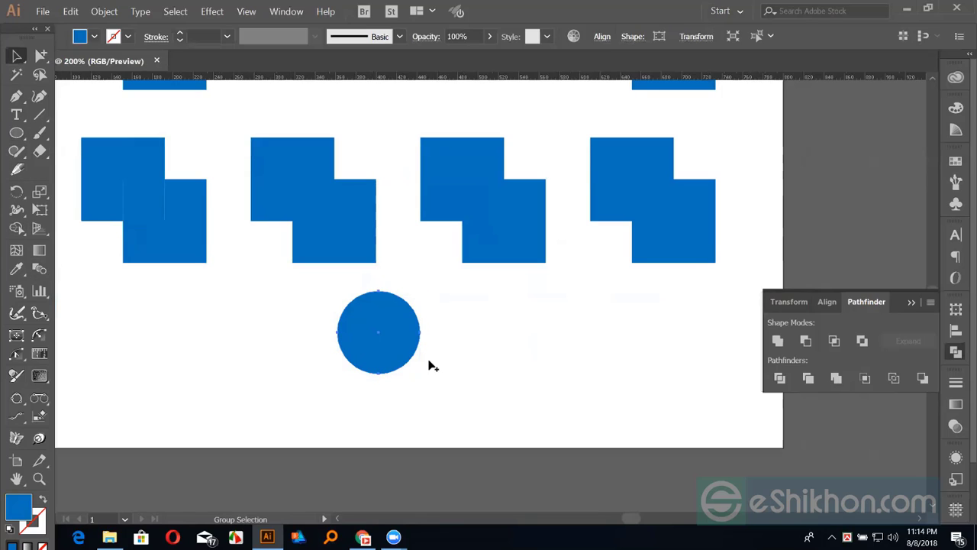
key("v")
left_click_drag(418, 373, 406, 366)
Fill the inner circle red from the Swatches panel.
left_click(419, 332)
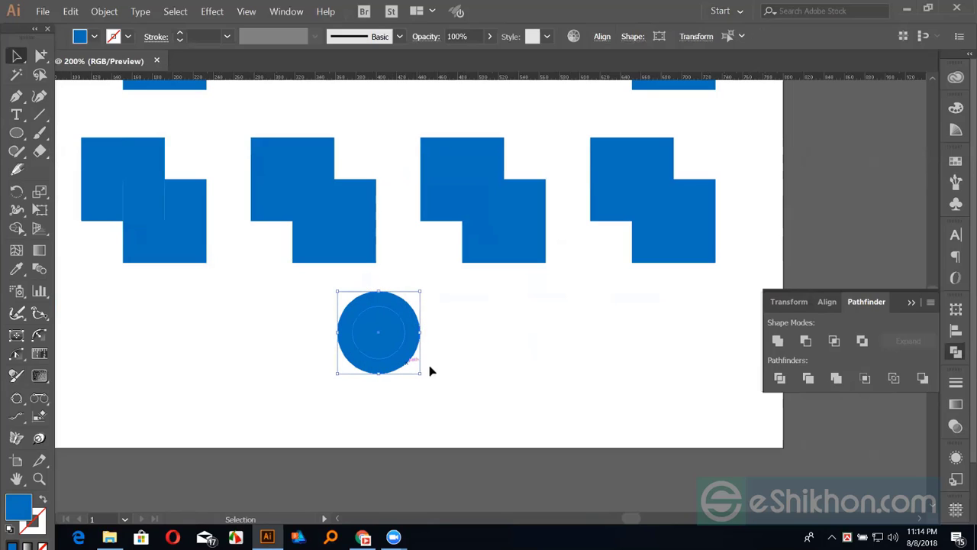
left_click(467, 376)
left_click(394, 333)
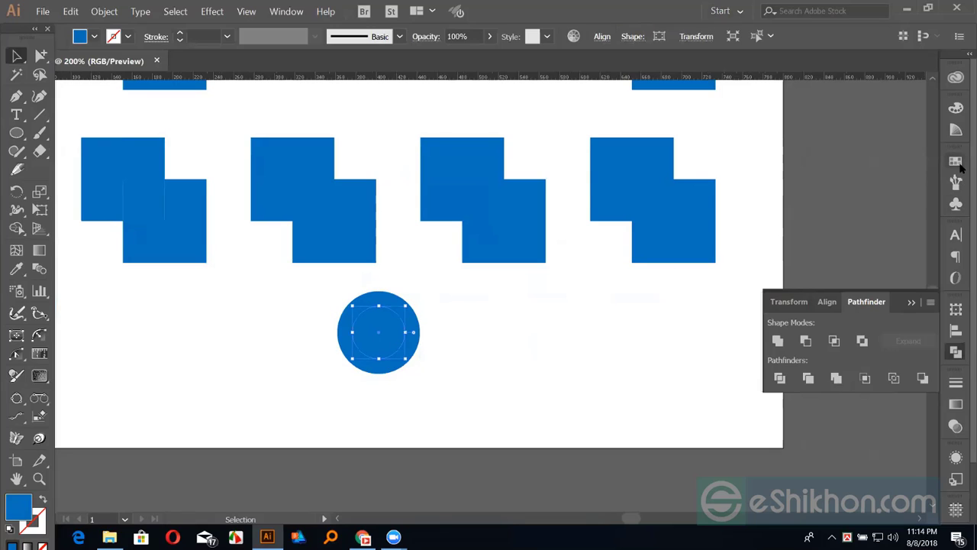
left_click(956, 161)
left_click(797, 201)
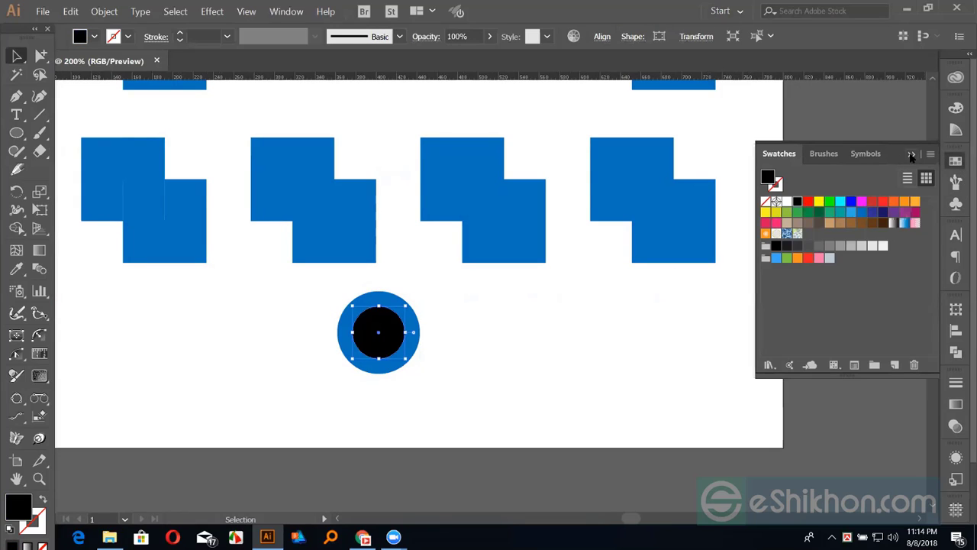
left_click(809, 202)
left_click(911, 154)
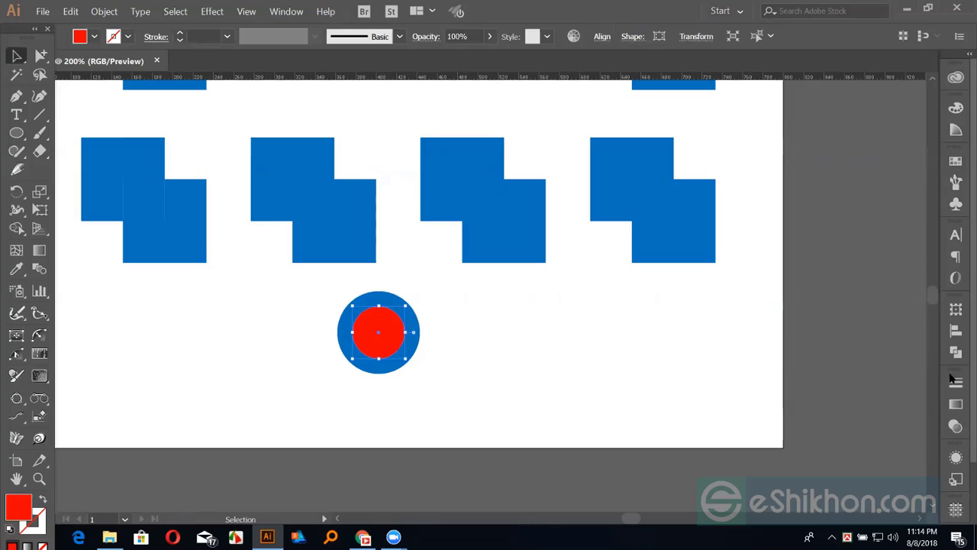
Combine the two circles with Pathfinder Merge.
left_click(956, 351)
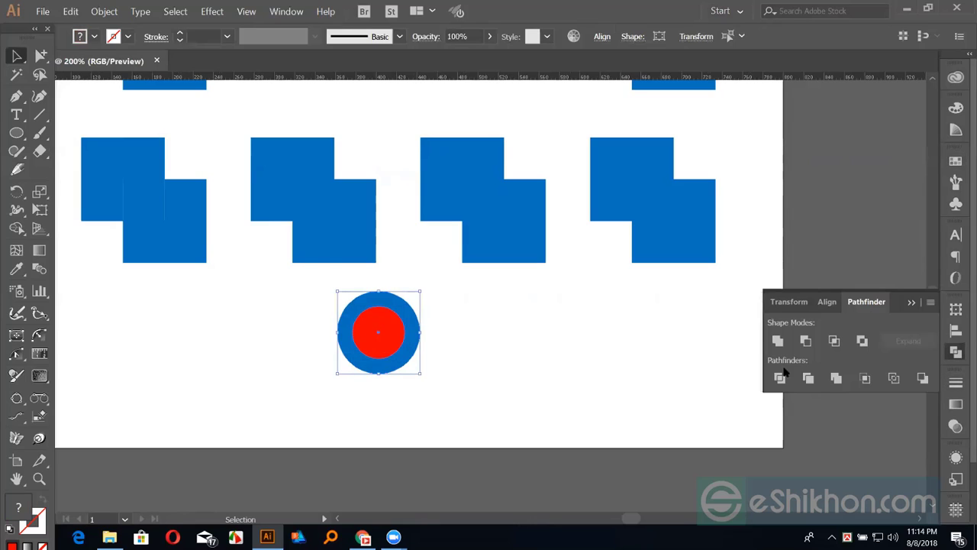
left_click(341, 332, "shift")
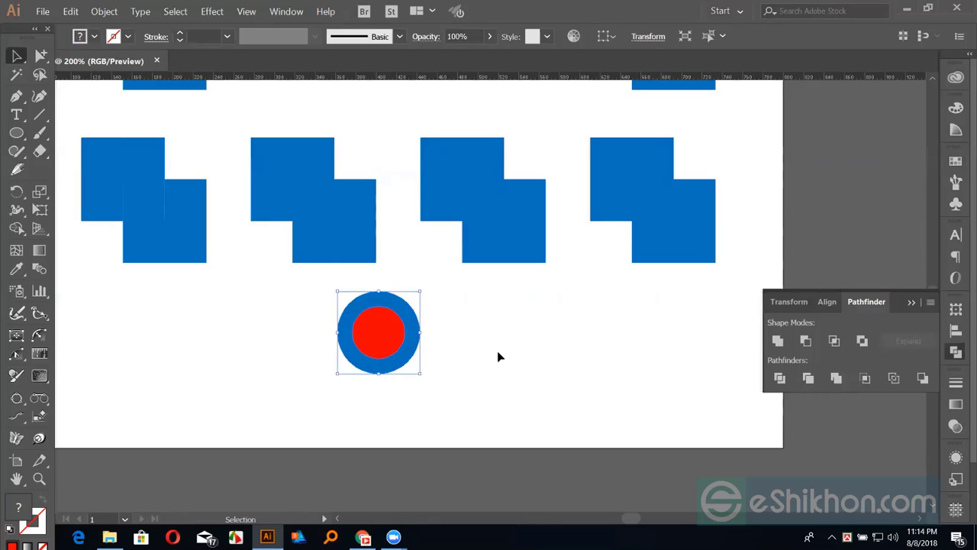
left_click(478, 353)
left_click(397, 333)
Ungroup the merged circles and test pulling the red disc and blue ring apart, then undo.
right_click(386, 333)
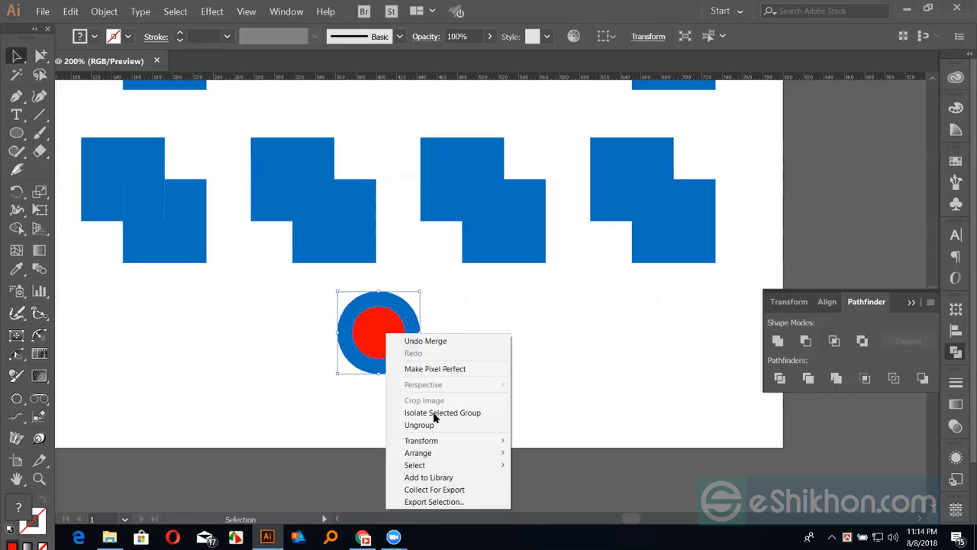
left_click(442, 425)
left_click_drag(386, 356, 519, 367)
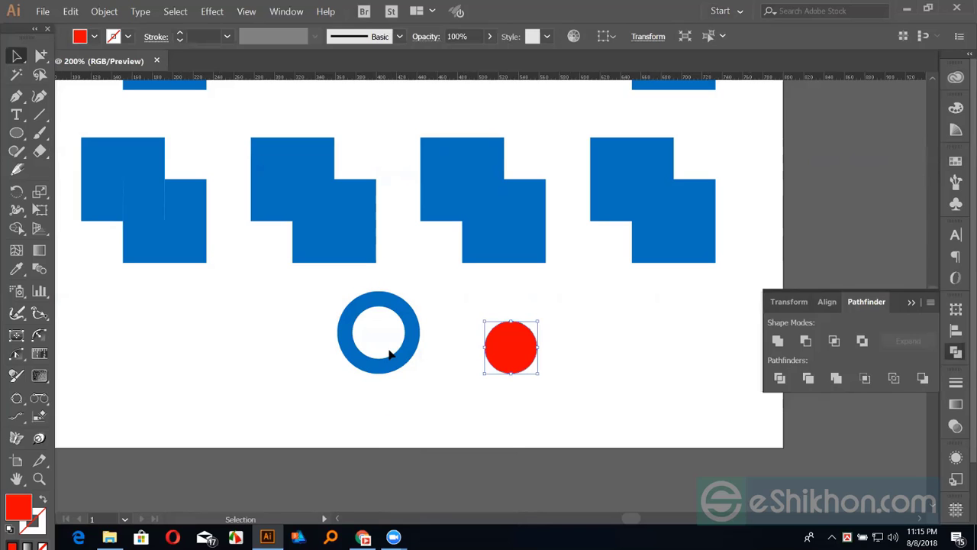
left_click_drag(407, 359, 379, 421)
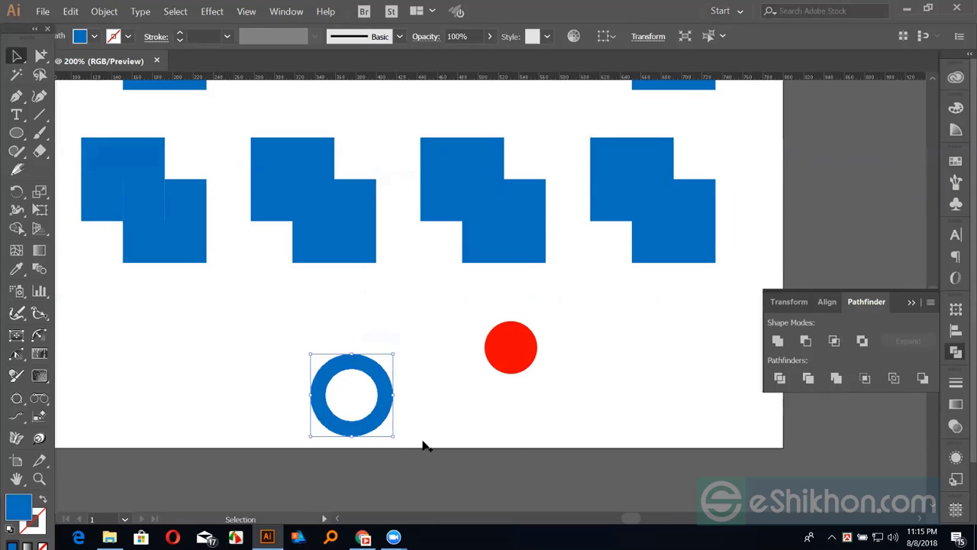
key("ctrl+z")
key("ctrl+z")
key("ctrl+z")
left_click_drag(393, 349, 474, 385)
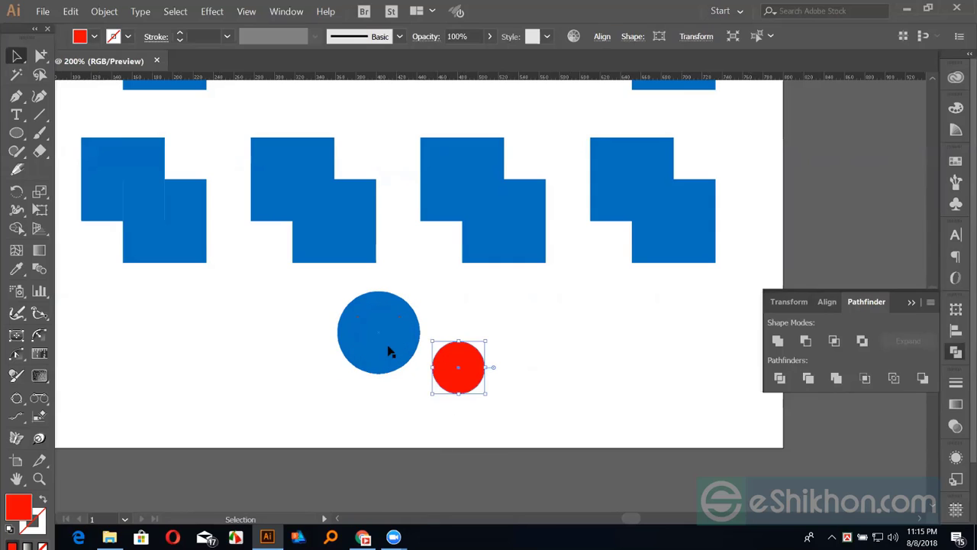
key("ctrl+z")
Try Unite and undo it, apply Merge to ring and disc, then scale the pair up.
left_click_drag(299, 305, 428, 381)
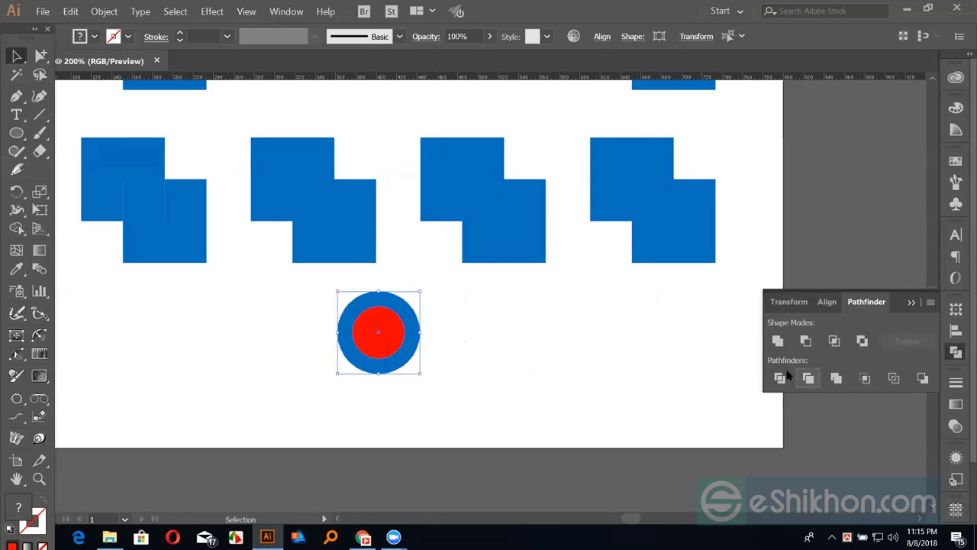
left_click(776, 341)
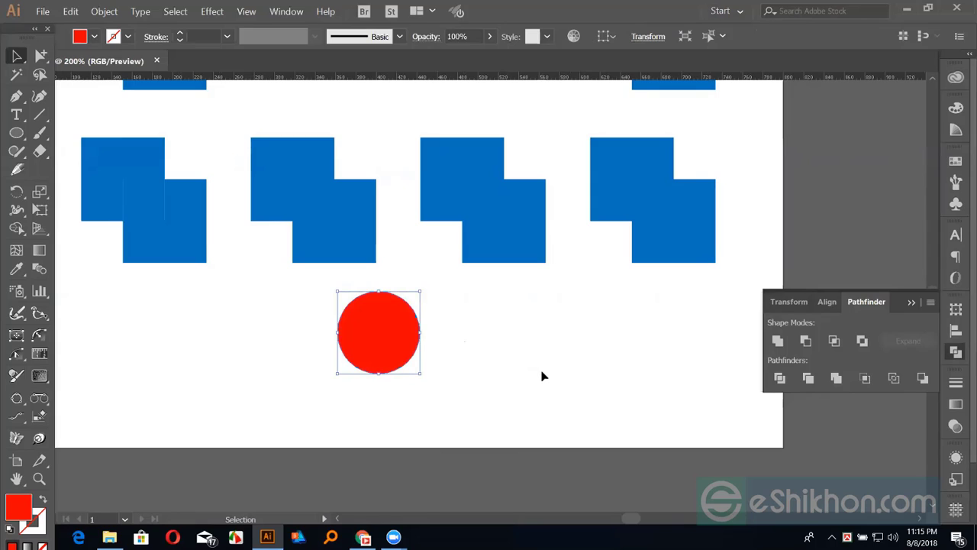
key("ctrl+z")
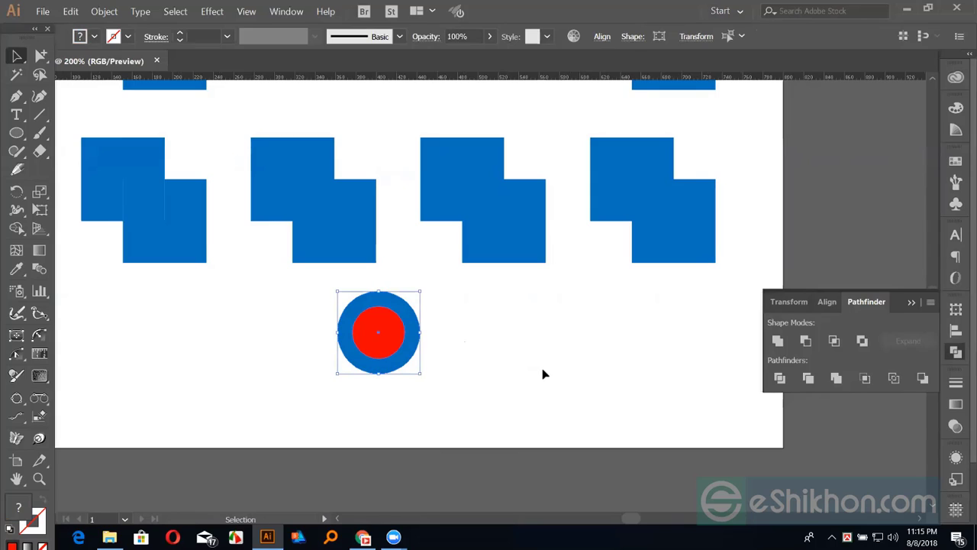
left_click(840, 380)
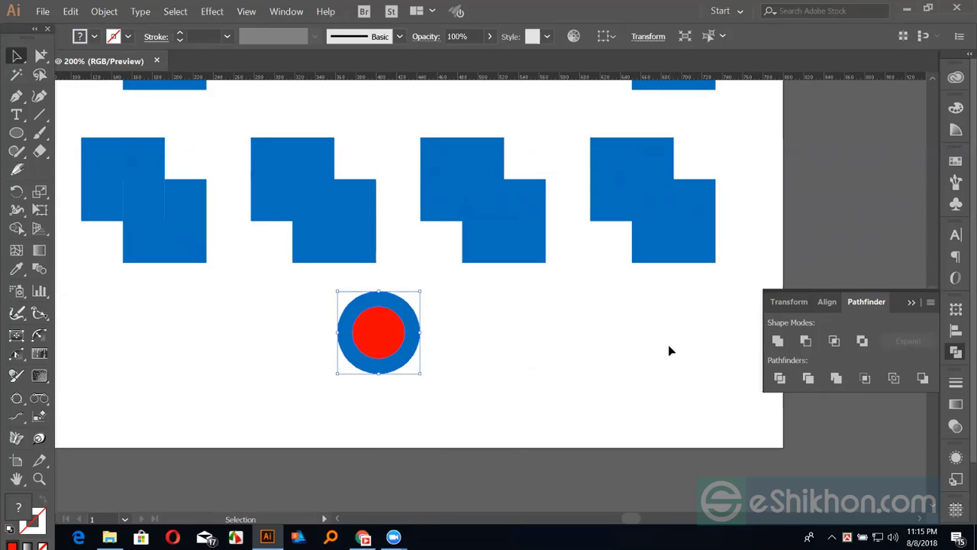
key("ctrl")
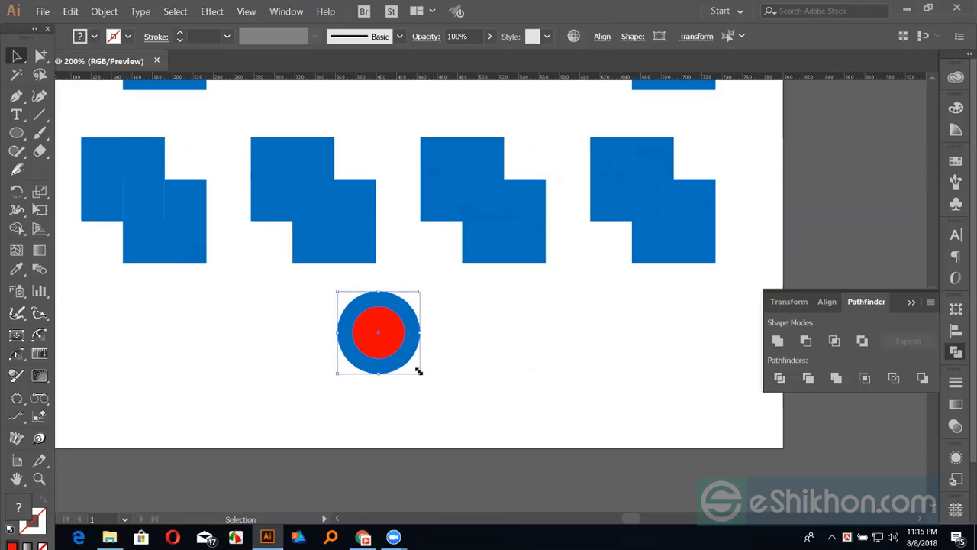
left_click_drag(418, 371, 478, 431)
Undo the enlargement and test moving the inner disc, then undo the move.
left_click(637, 481)
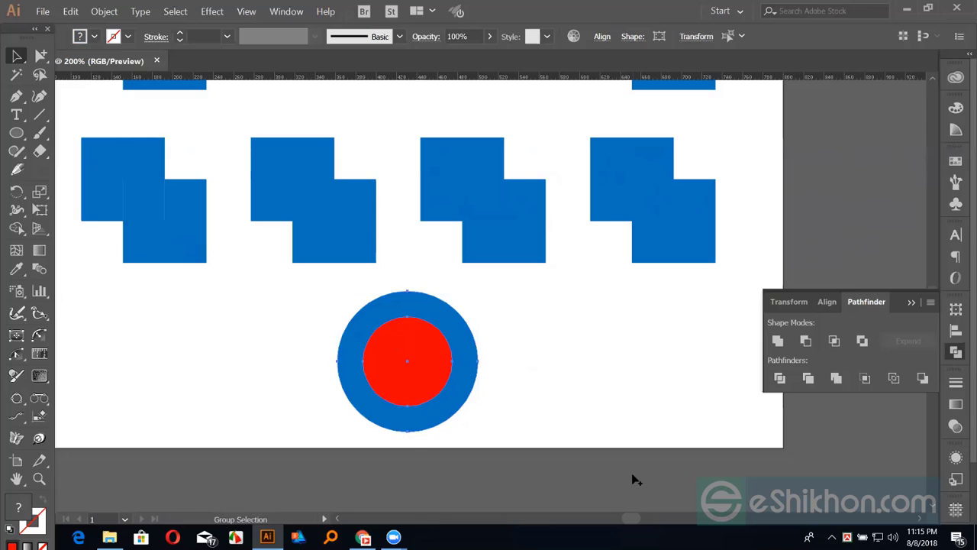
key("ctrl+z")
left_click(570, 400)
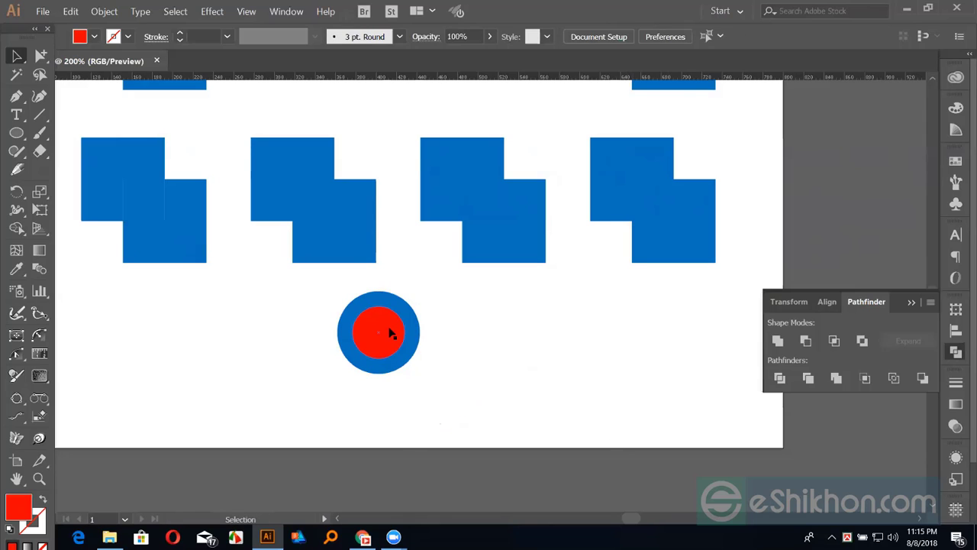
key("ctrl")
left_click(397, 340)
left_click(496, 342)
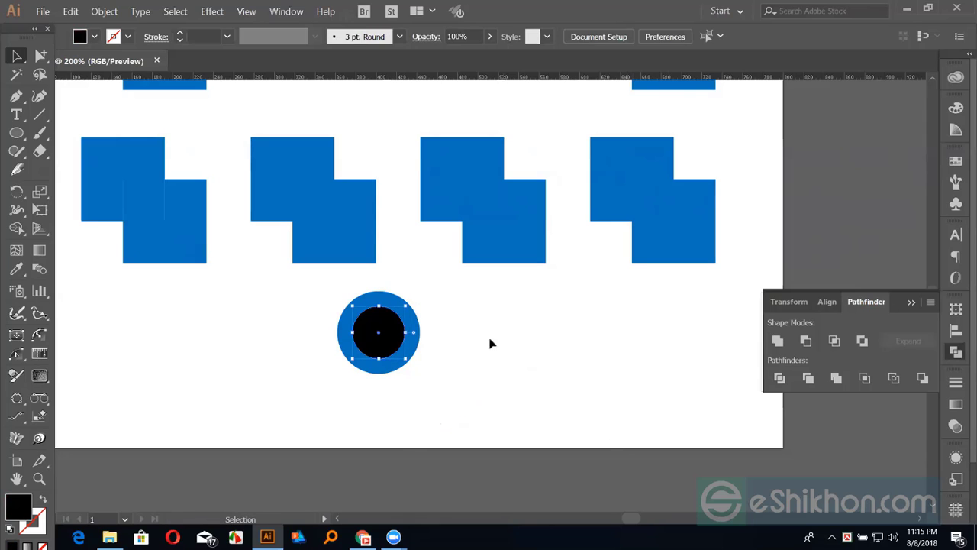
left_click(386, 336)
left_click_drag(386, 336, 457, 342)
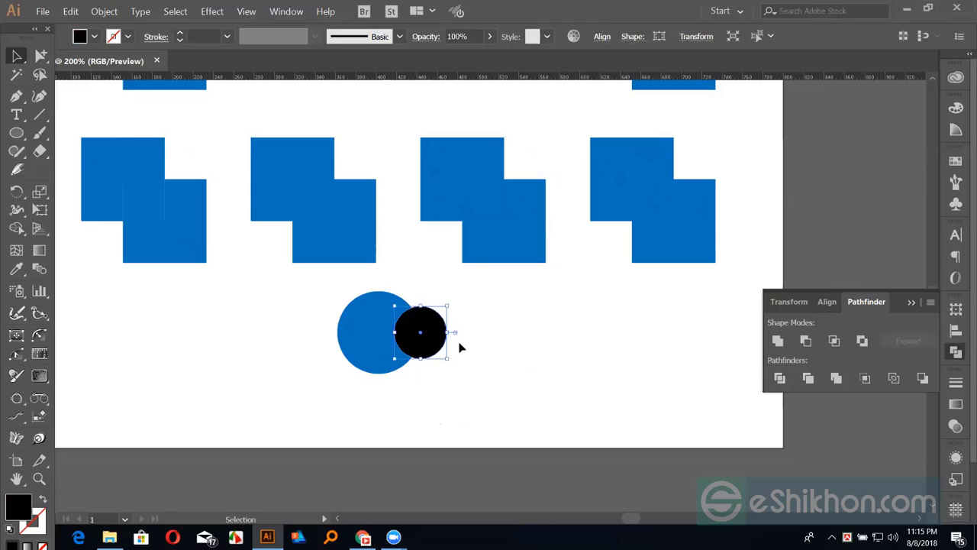
key("ctrl+z")
Refill the inner disc red and select both circles together.
left_click(955, 160)
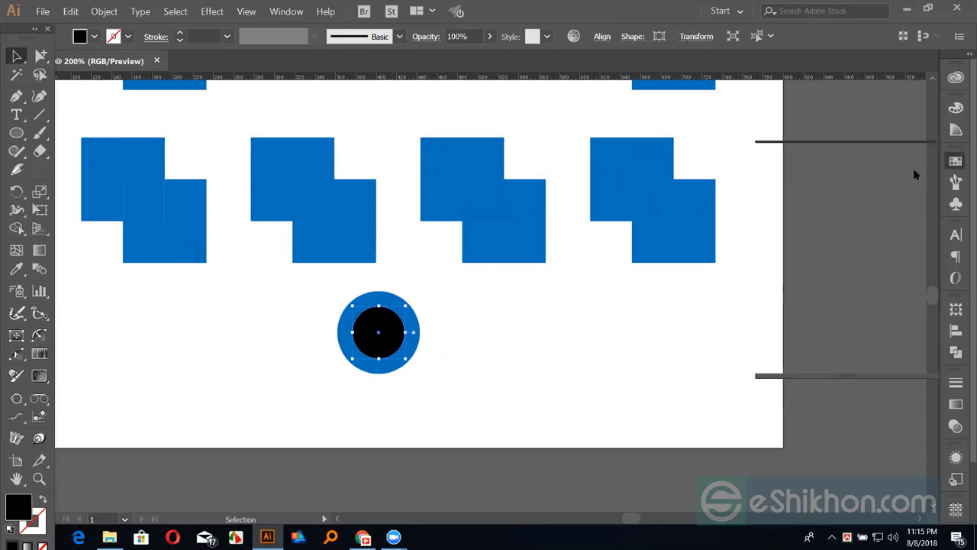
left_click(808, 202)
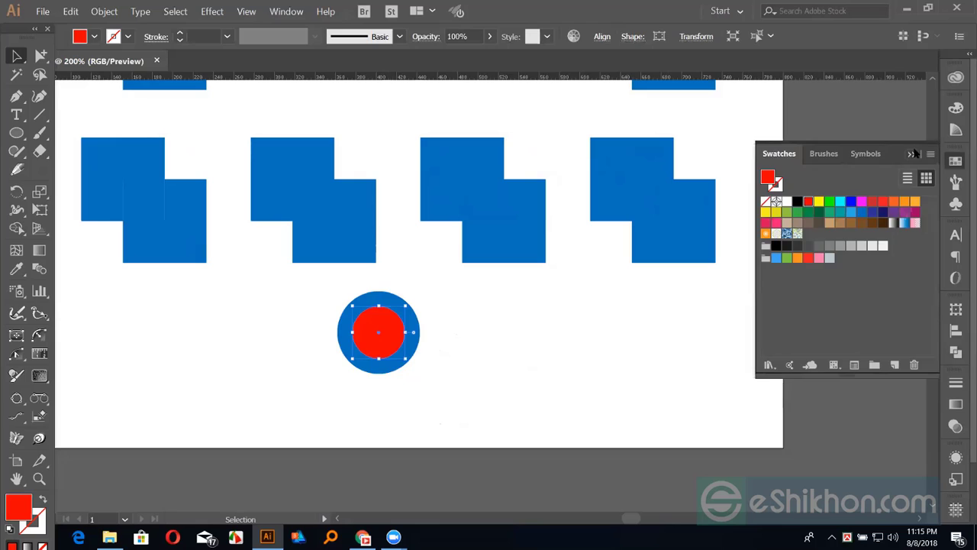
left_click(615, 303)
left_click_drag(323, 303, 418, 359)
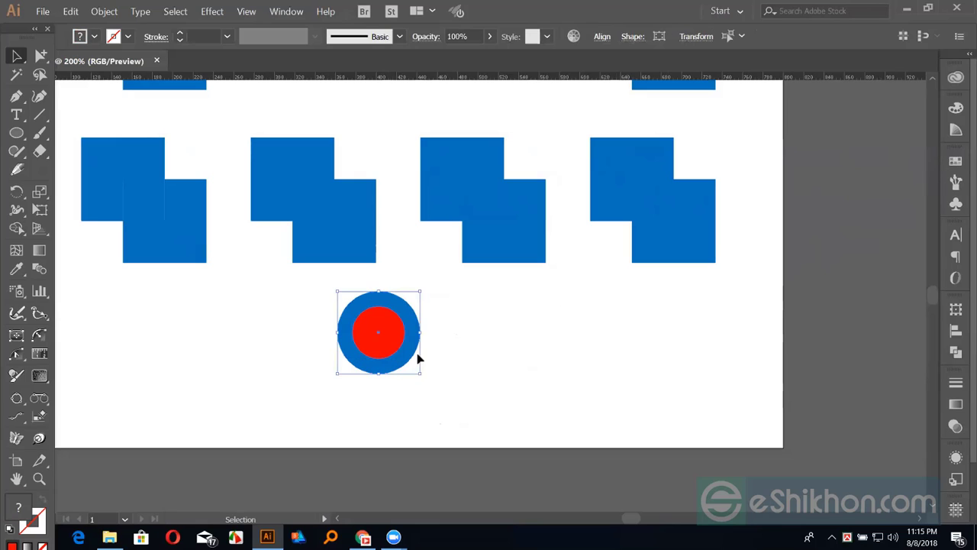
Try Merge and undo it, crop to a single blue circle, and move it down-right.
left_click(956, 351)
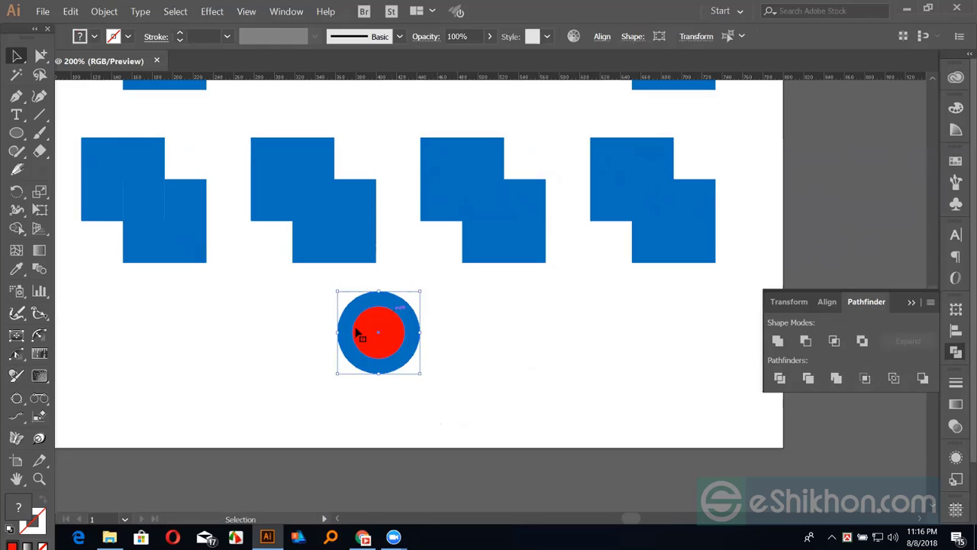
left_click(843, 377)
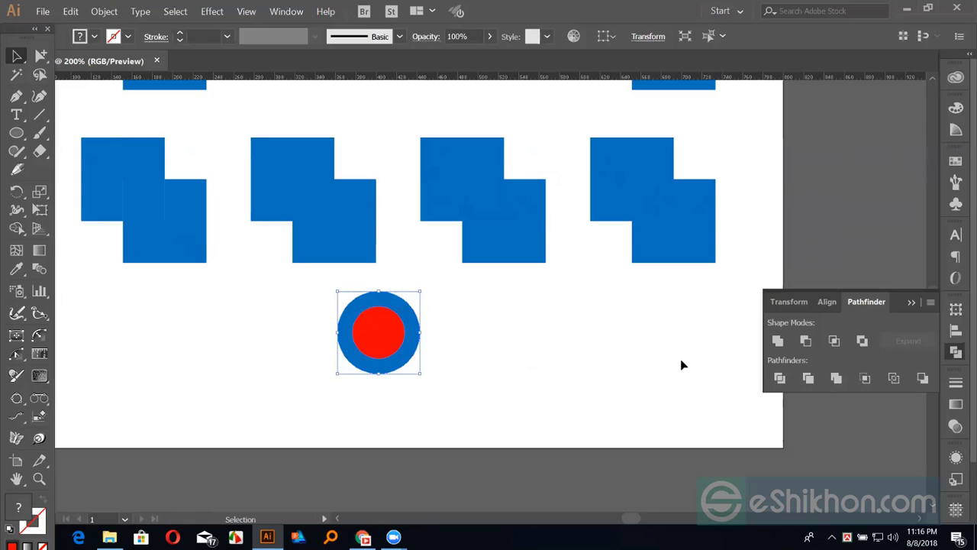
key("ctrl+z")
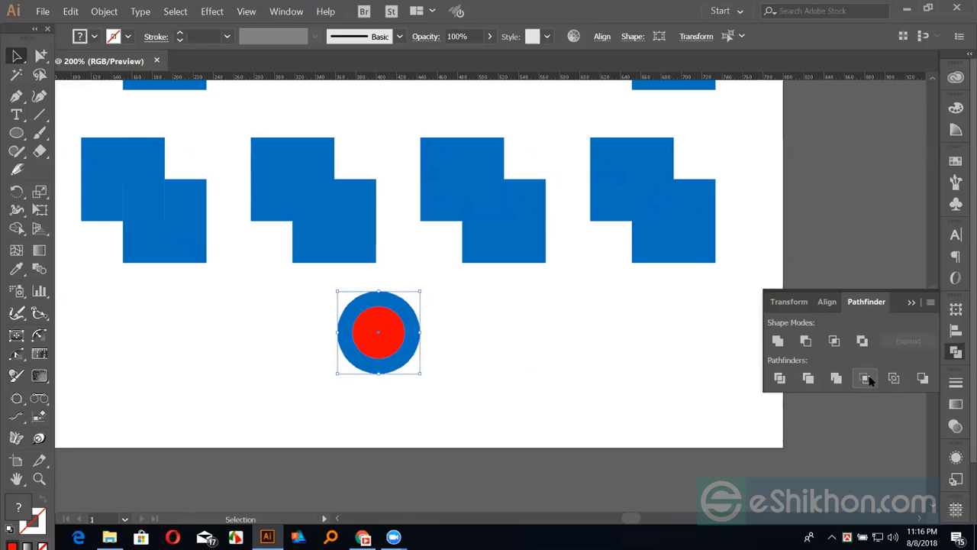
left_click(867, 378)
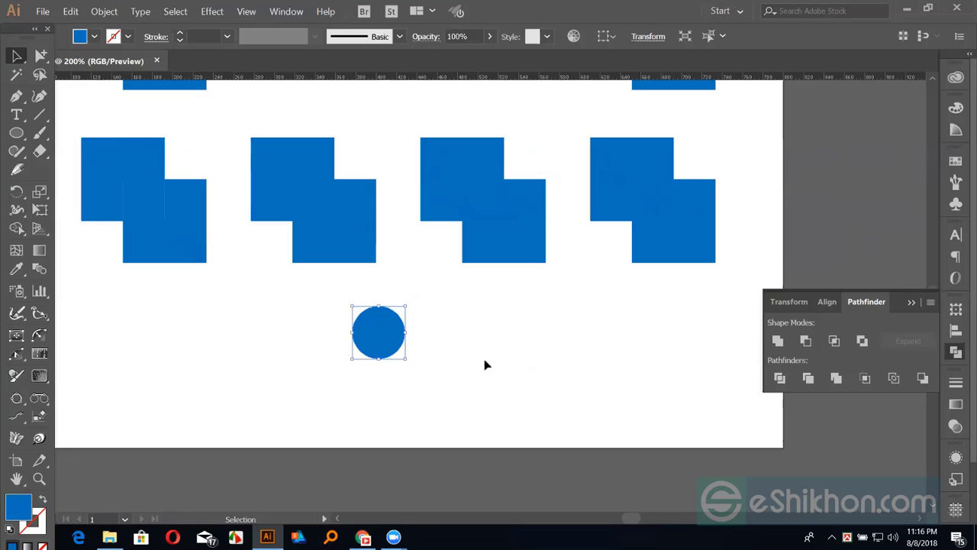
left_click_drag(386, 327, 419, 391)
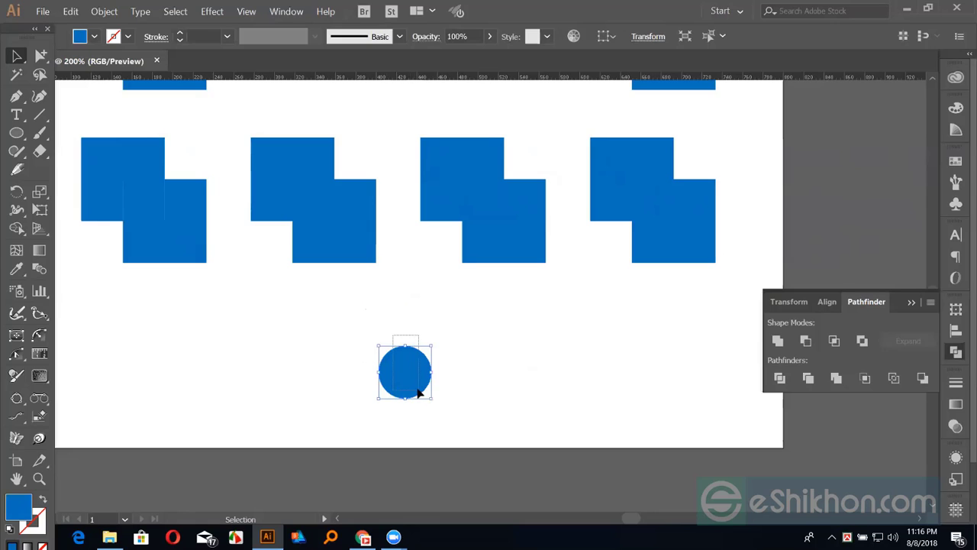
Crop the third square pair down to the small blue overlap square.
left_click(517, 244)
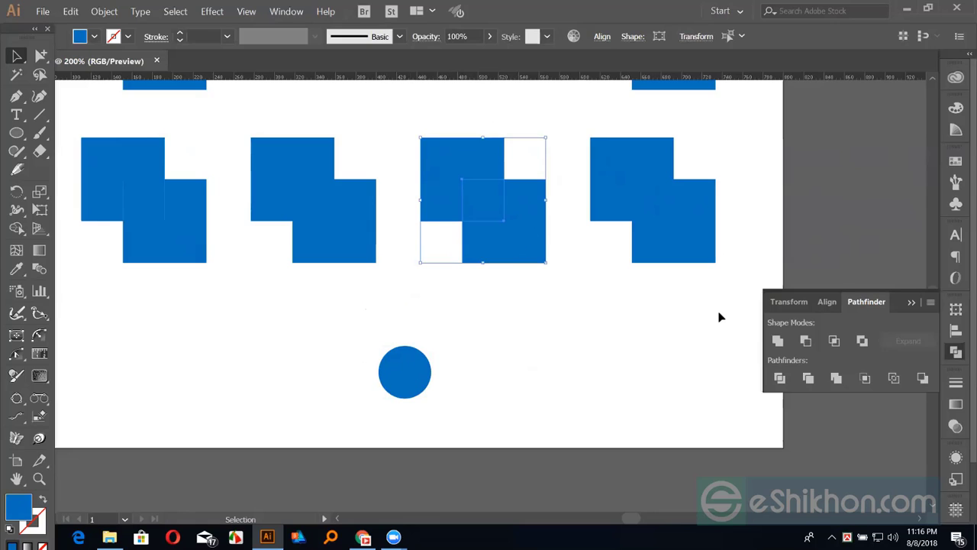
left_click(865, 379)
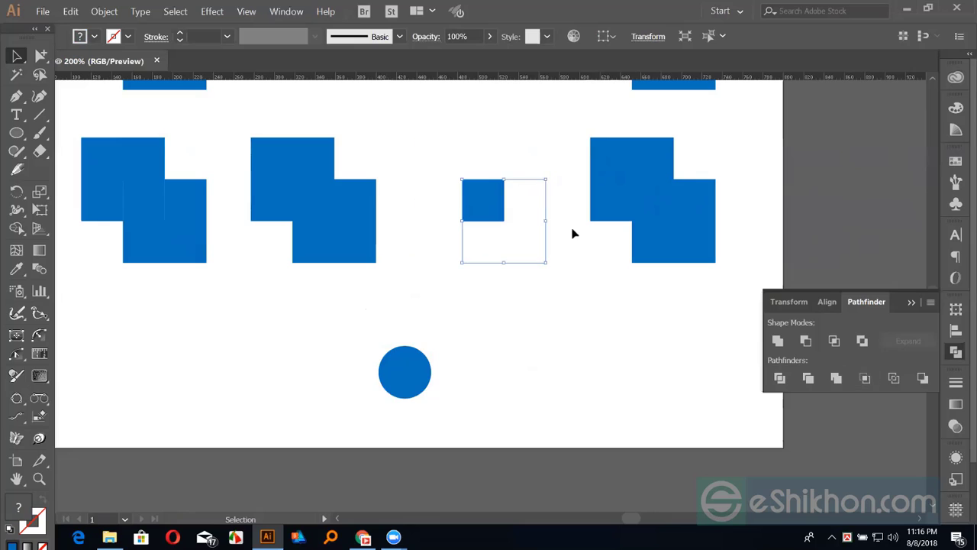
left_click(542, 255)
mouse_move(546, 255)
left_mouse_down()
mouse_move(567, 303)
mouse_move(550, 255)
mouse_move(555, 225)
left_mouse_up()
key("a")
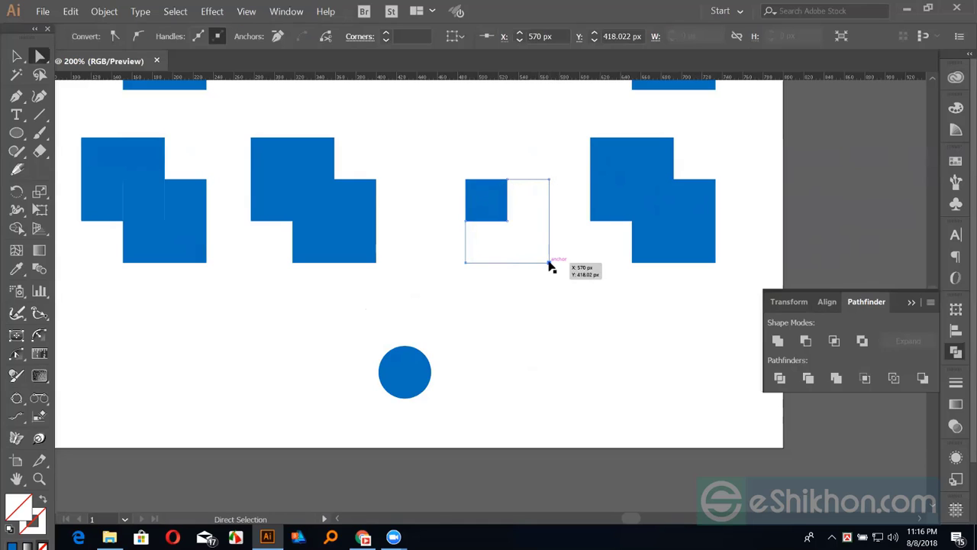
key("ctrl+z")
Give the invisible leftover square a black outline, then undo it.
left_click_drag(443, 255, 549, 289)
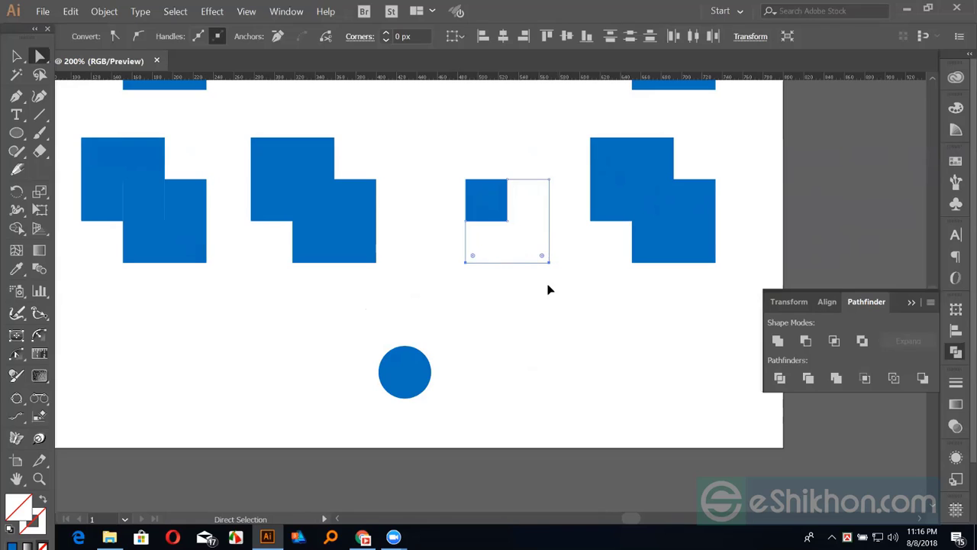
left_click(43, 513)
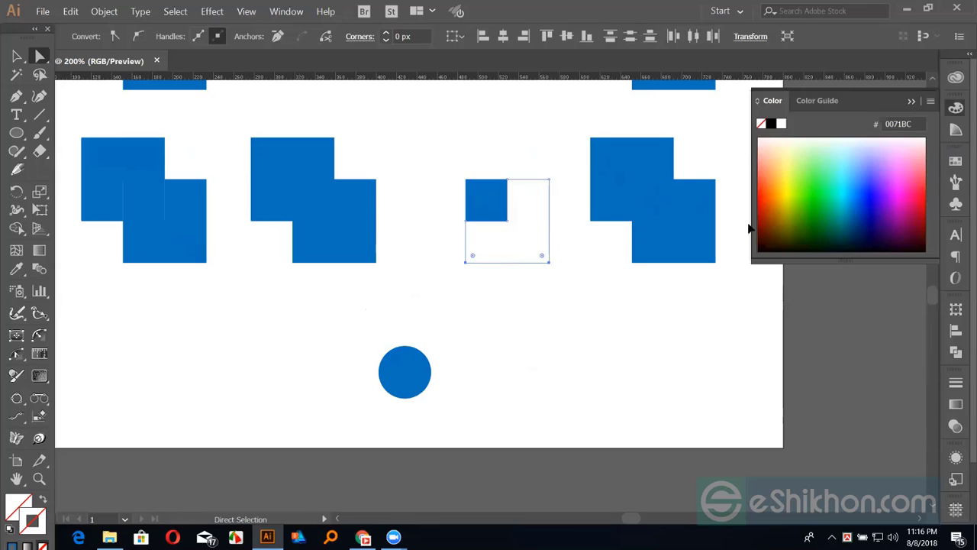
left_click(771, 124)
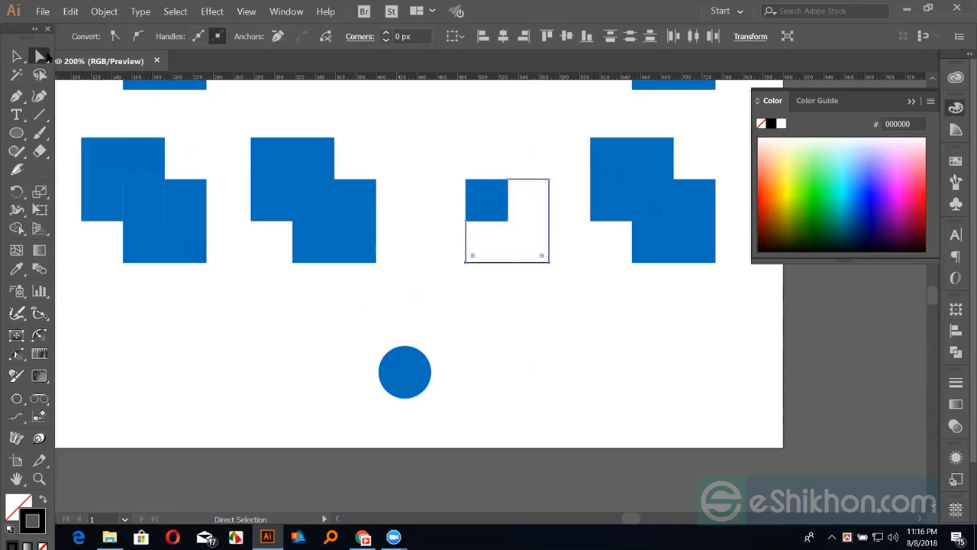
left_click(16, 56)
left_click(410, 150)
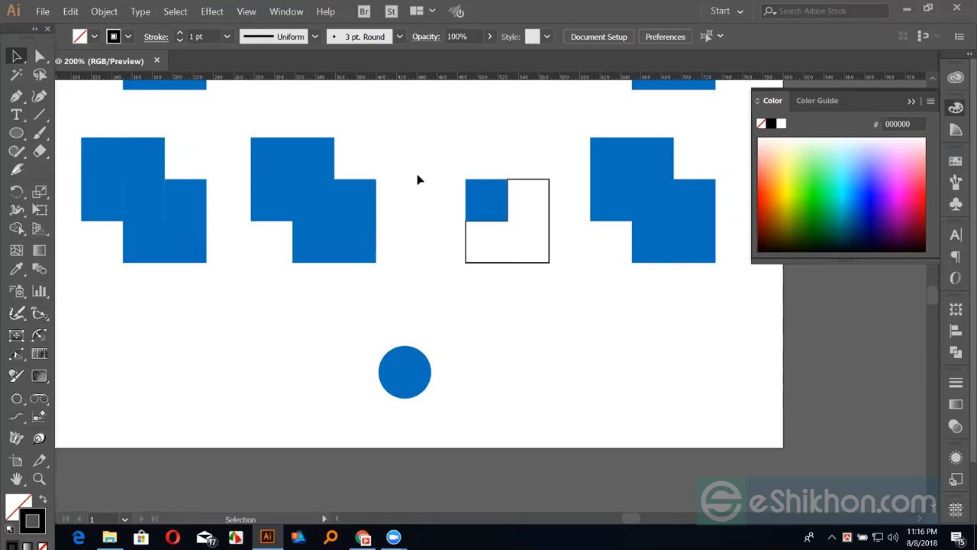
key("ctrl+z")
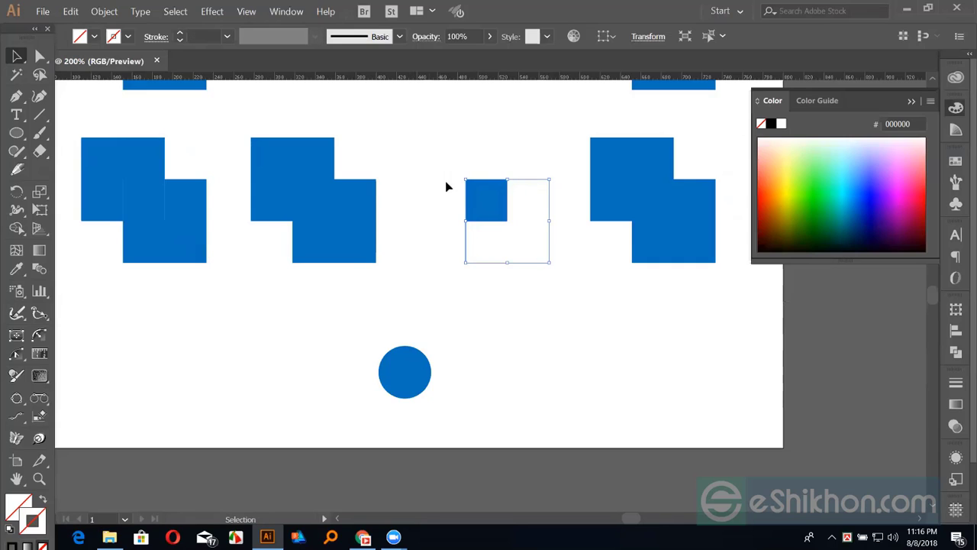
left_click(482, 292)
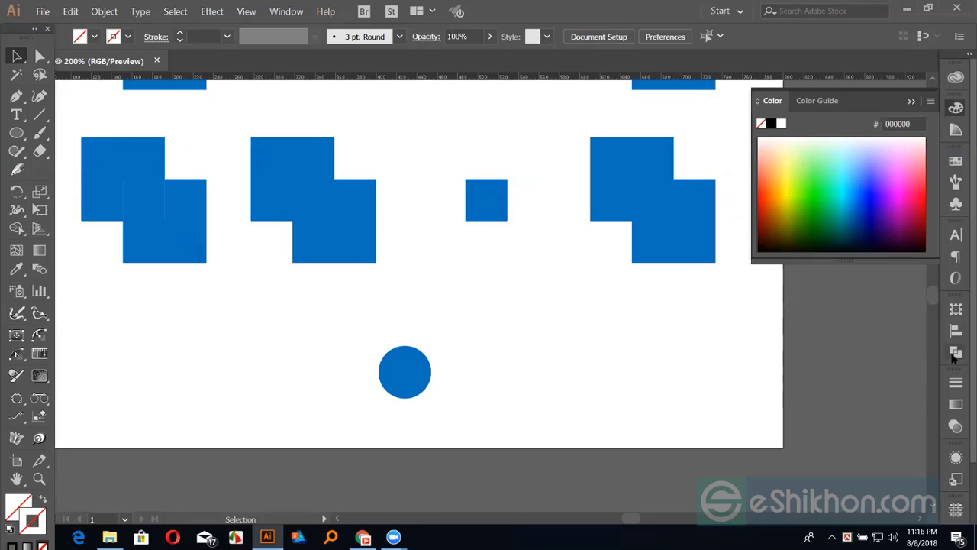
left_click(956, 352)
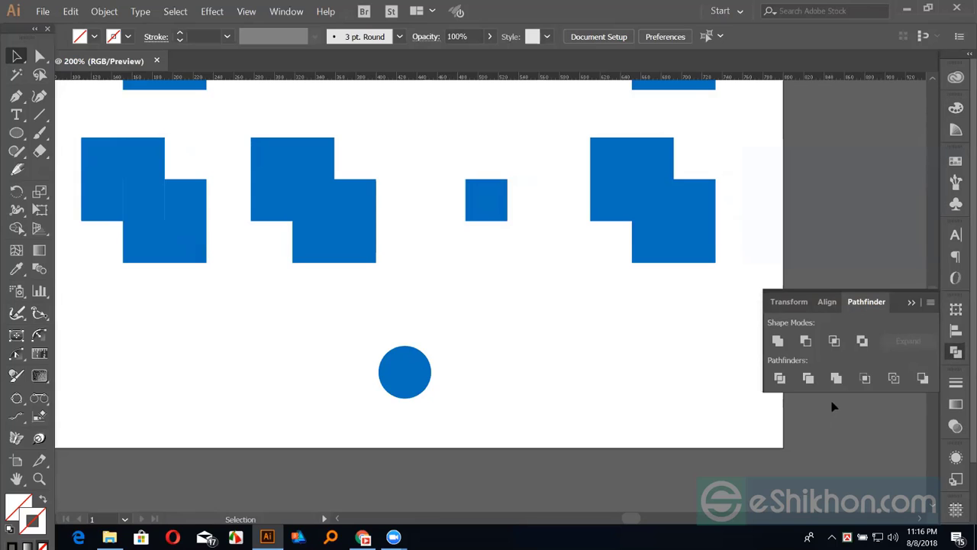
left_click_drag(594, 126, 701, 259)
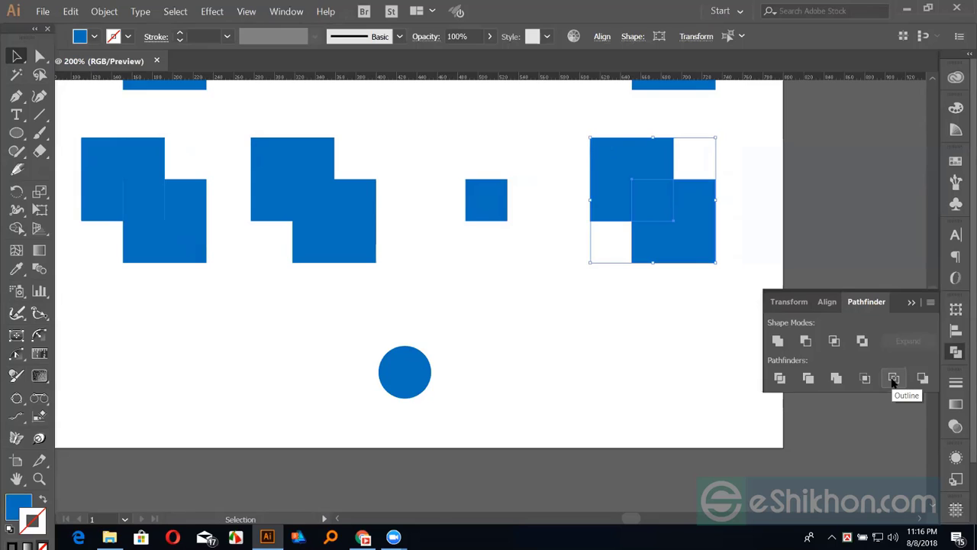
left_click(893, 379)
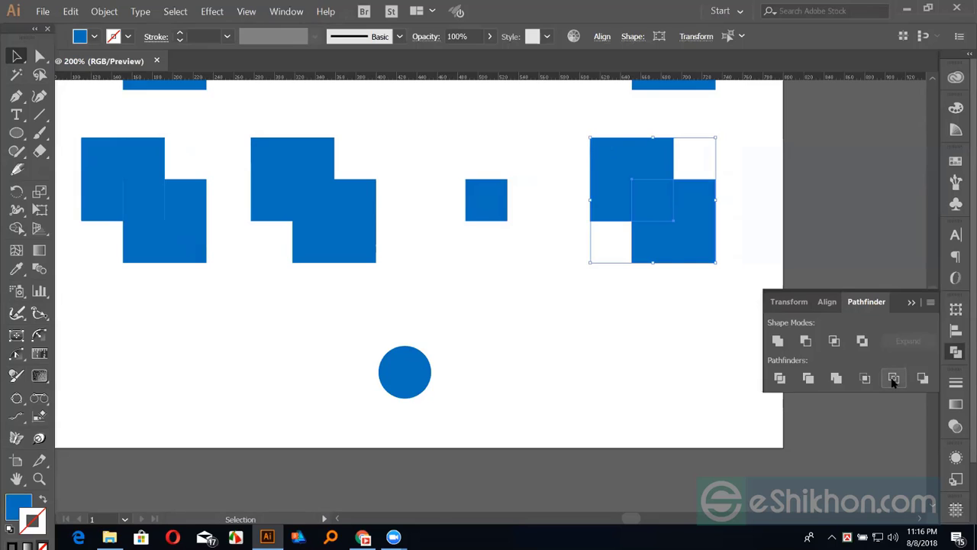
left_click(691, 355)
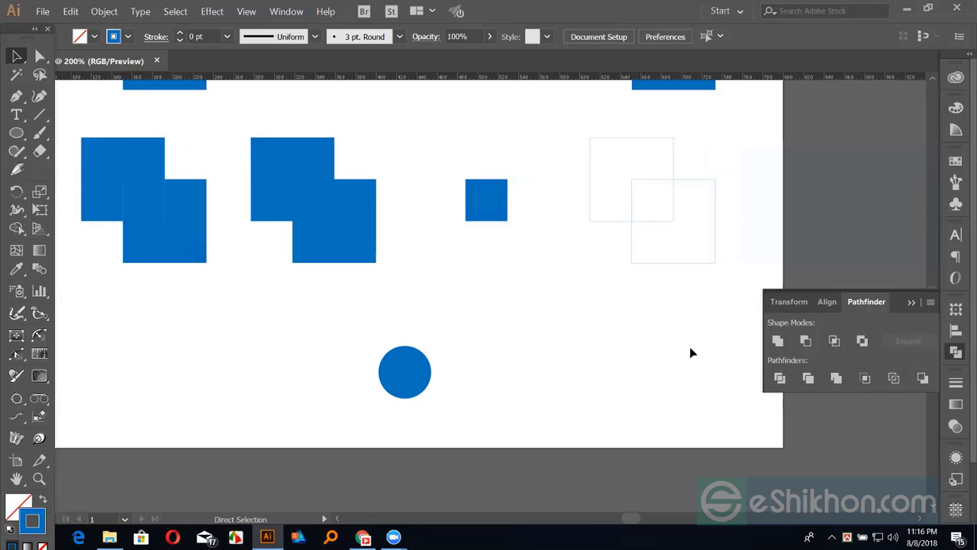
key("ctrl+z")
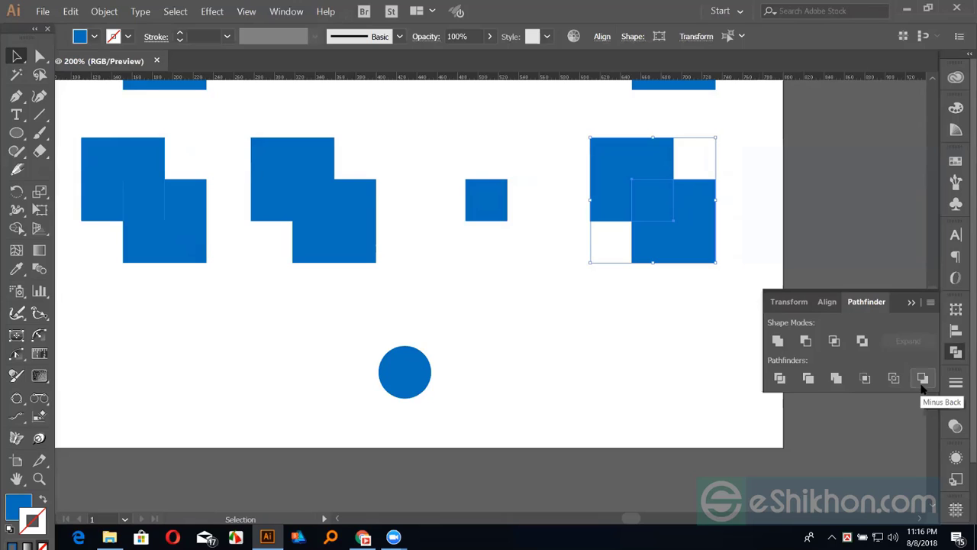
left_click(922, 378)
Apply Pathfinder Minus Back to the right square pair, leaving an L-shape.
left_click(923, 378)
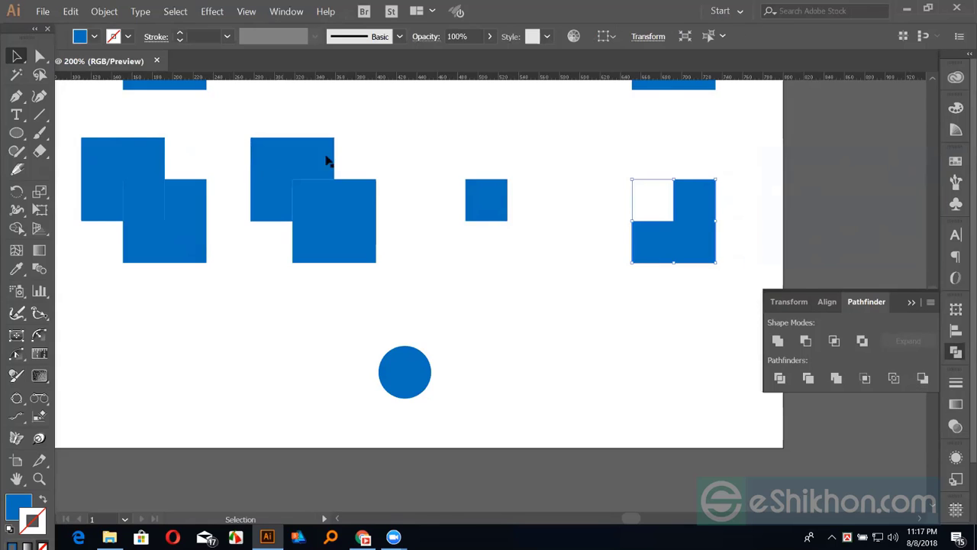
scroll(545, 272, "up", 3)
scroll(392, 159, "left", 4)
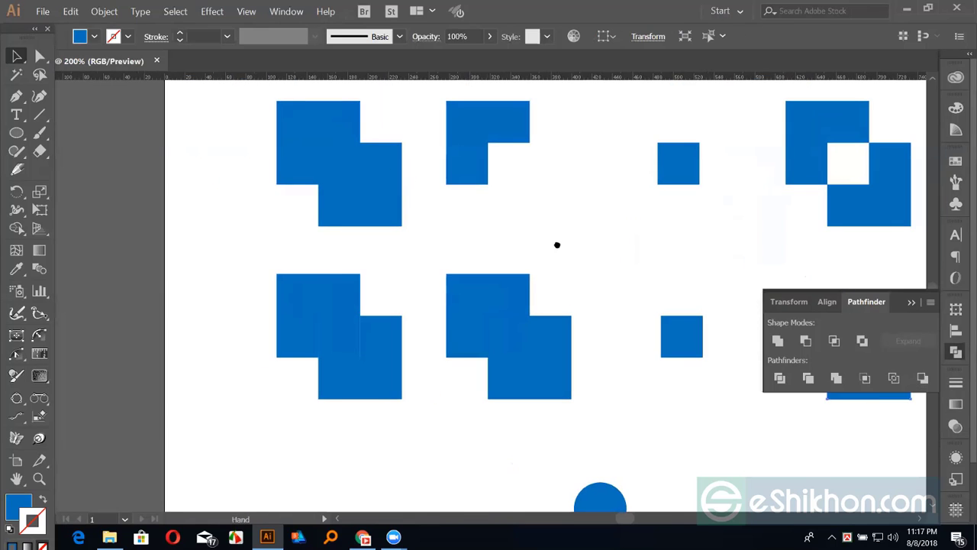
scroll(557, 244, "right", 3)
Inspect the L-shape and the lower compound shape, then deselect everything.
left_click(351, 146)
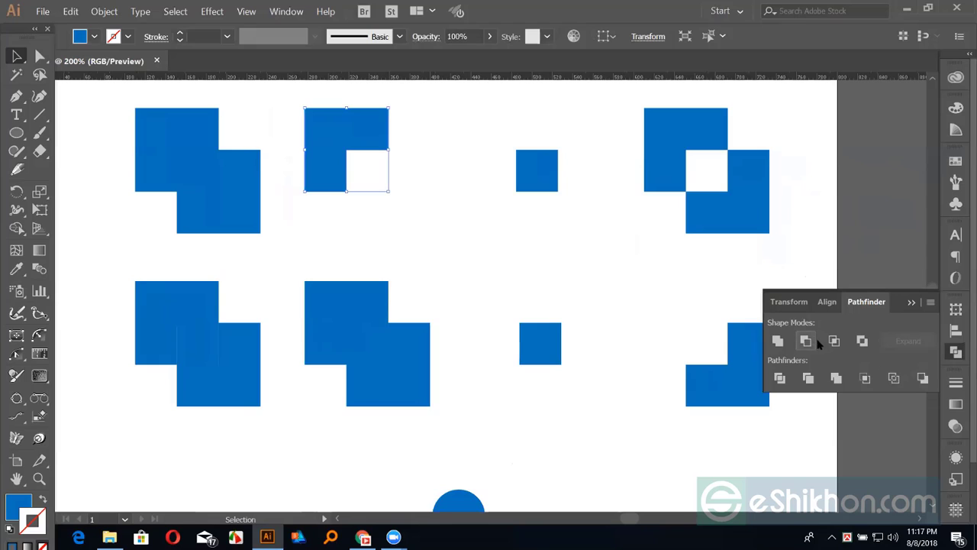
left_click(635, 283)
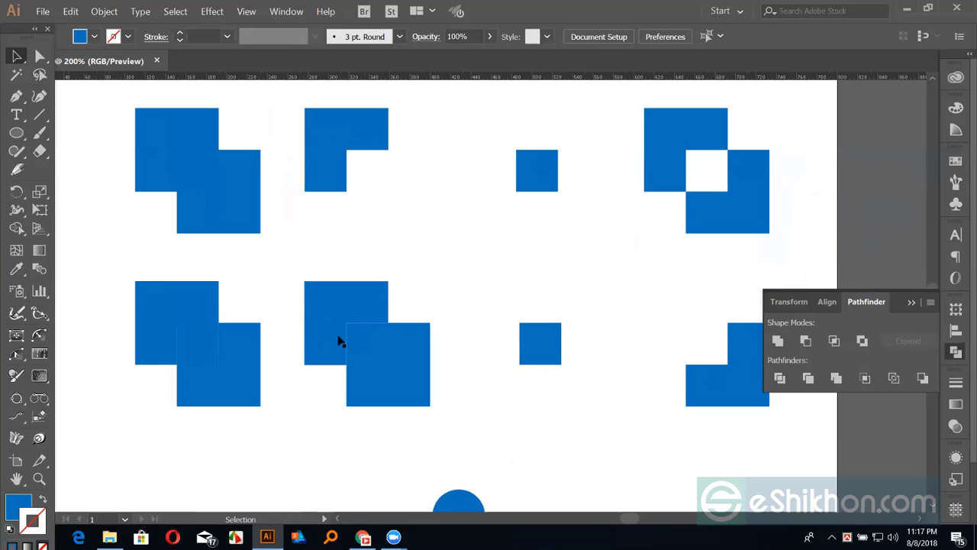
left_click(338, 338)
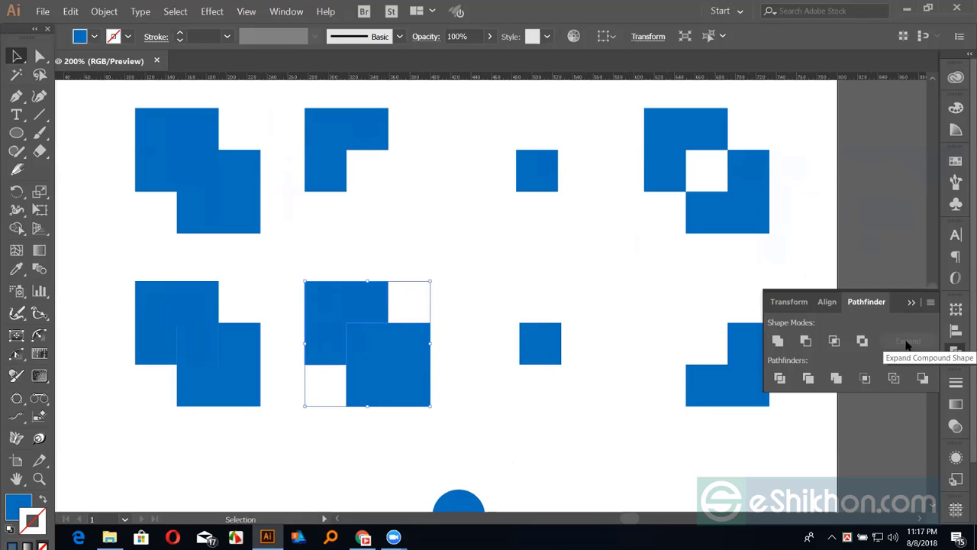
left_click(591, 305)
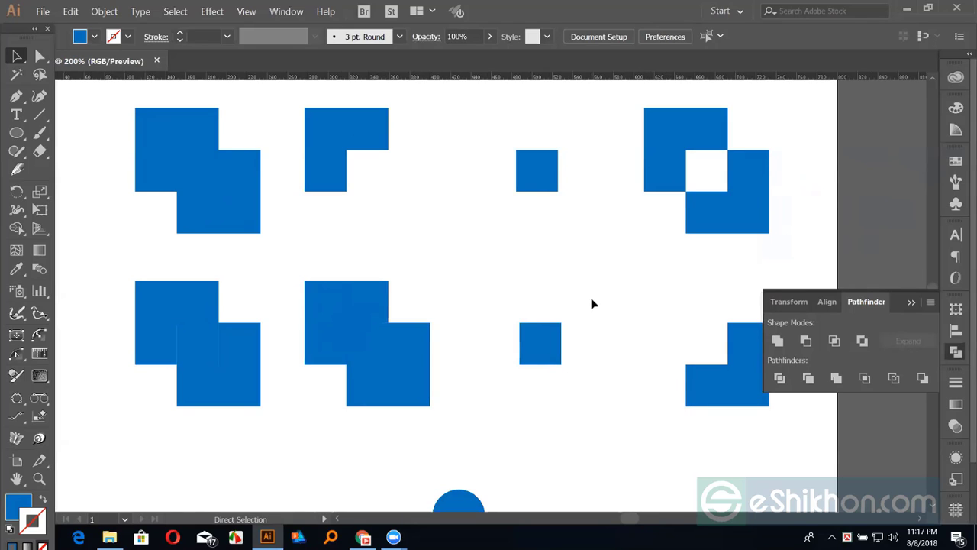
key("ctrl+z")
left_click(594, 303)
Zoom out, marquee-select and delete all shapes, then fit the artboard to the window.
key("ctrl+minus")
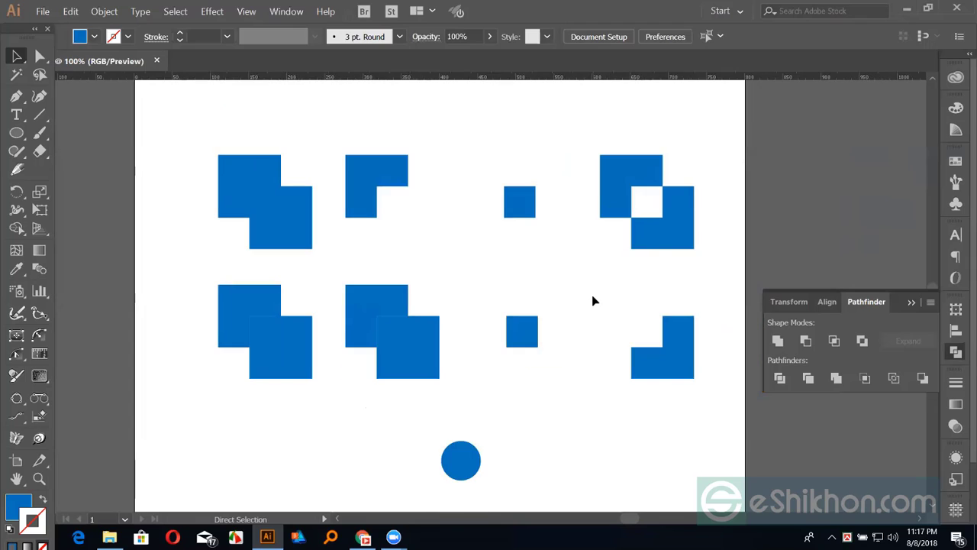
key("ctrl+minus")
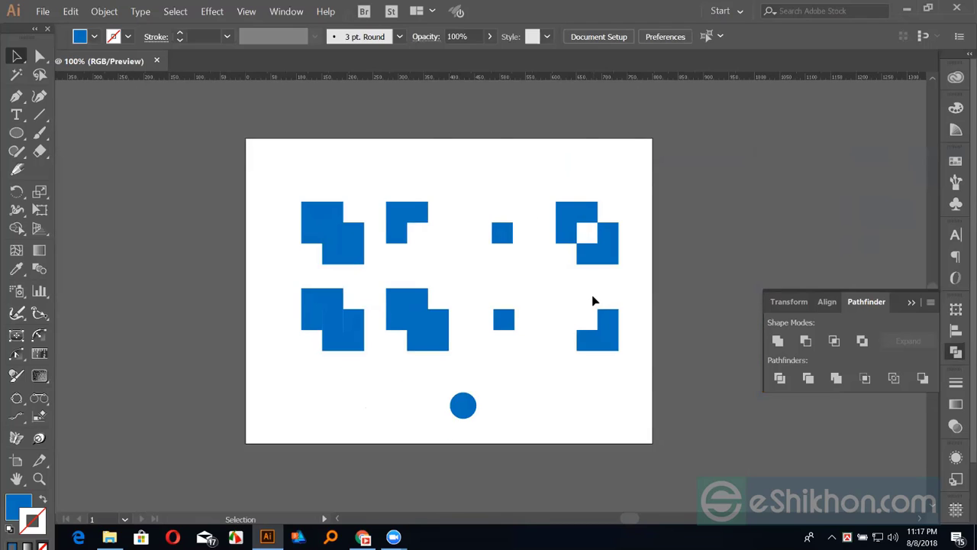
left_click_drag(270, 146, 691, 435)
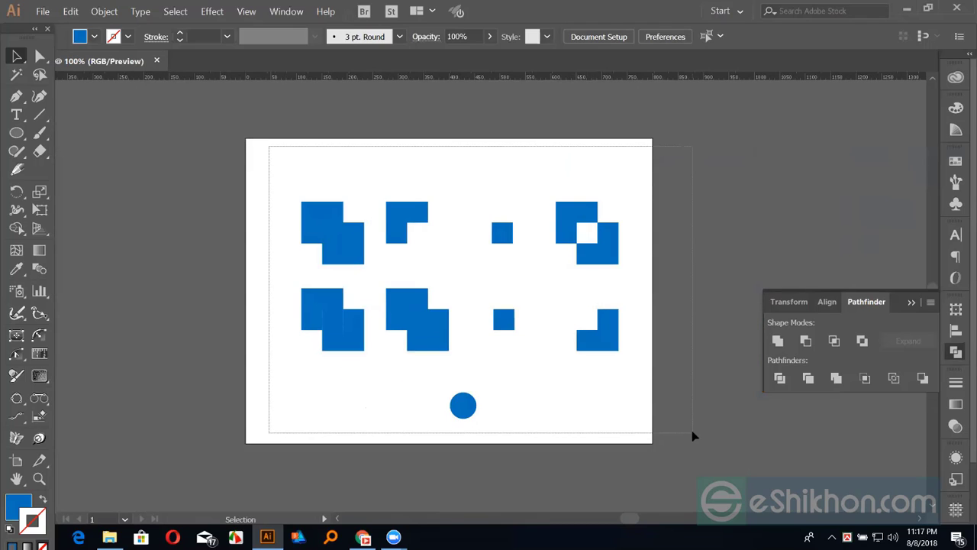
key("Delete")
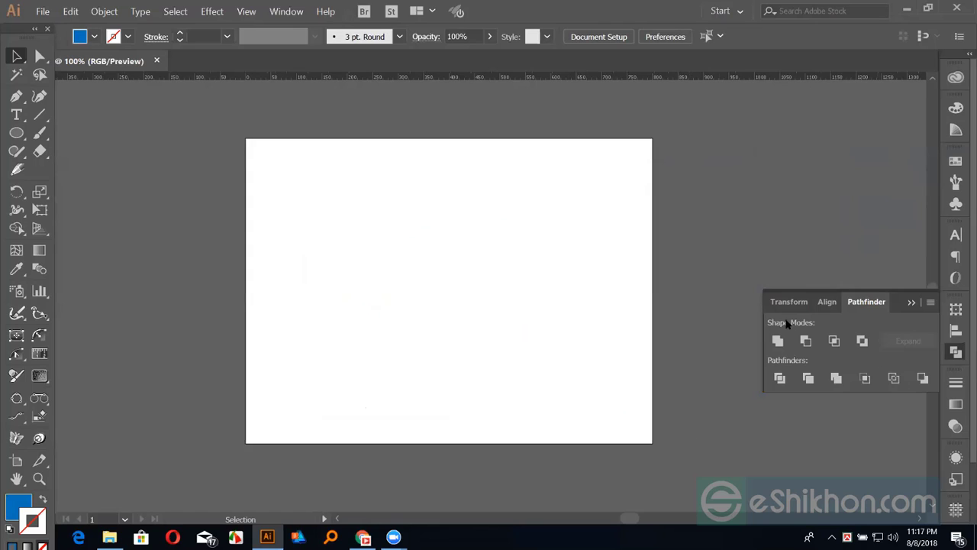
key("ctrl+0")
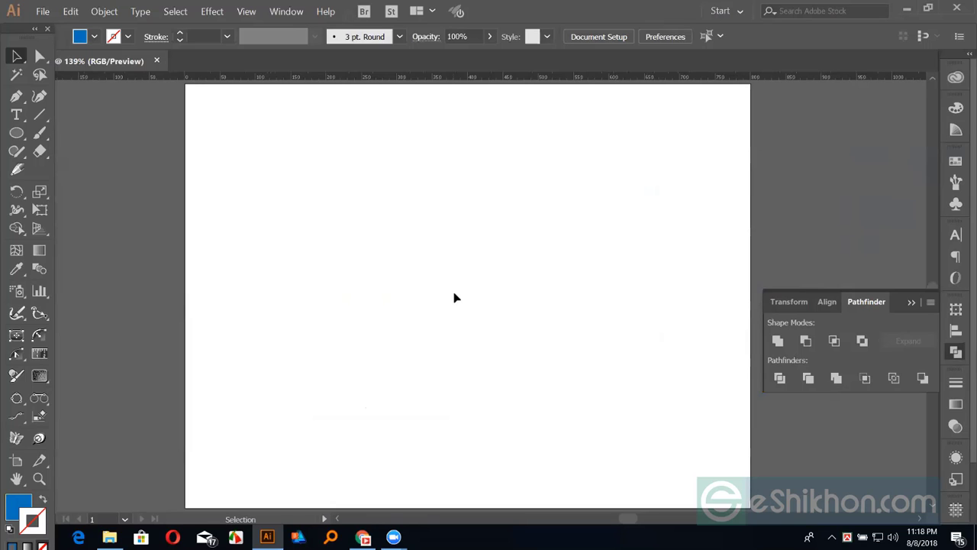
Draw a large blue circle and drag a duplicate slightly to the right.
key("l")
left_click_drag(422, 252, 456, 362)
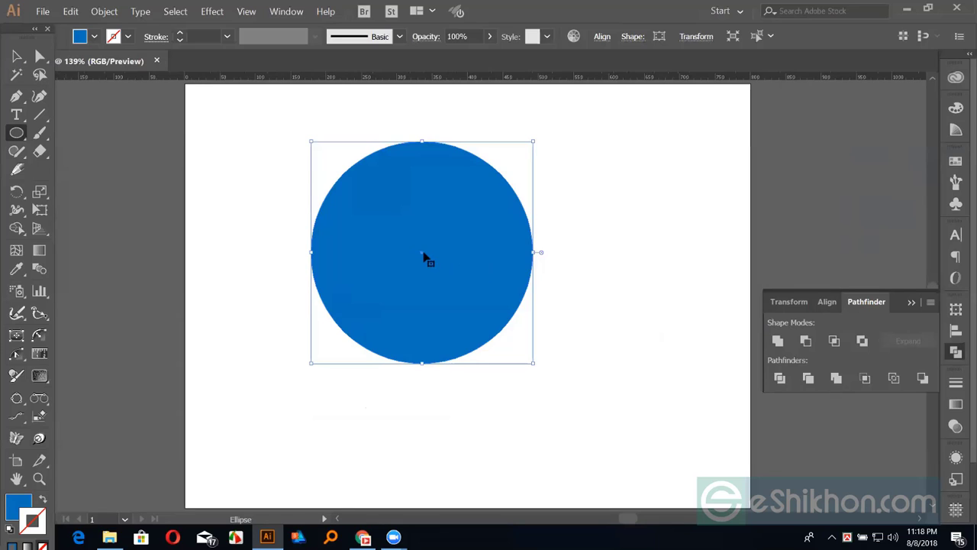
key("v")
left_click_drag(424, 255, 451, 254)
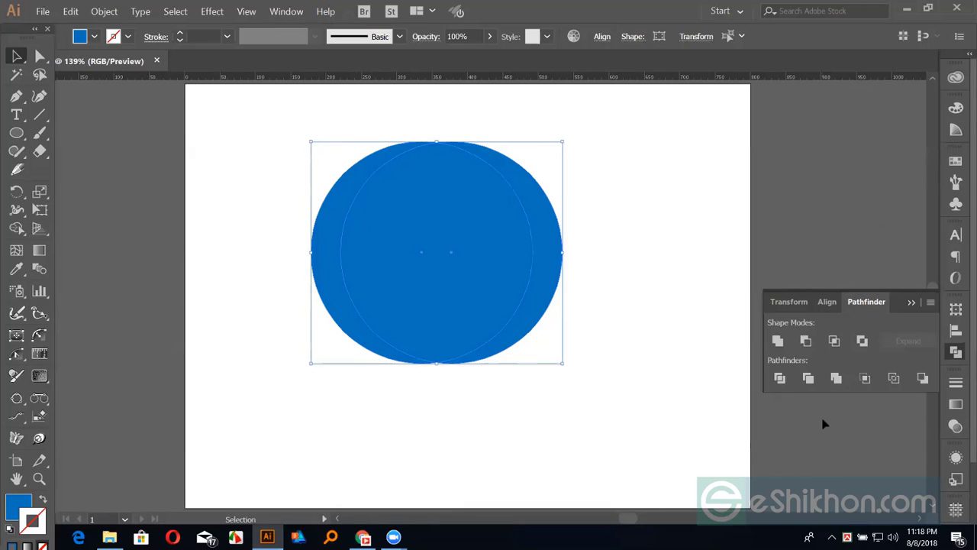
Subtract into a crescent, undo to restore both circles, and zoom in on them.
left_click(806, 340)
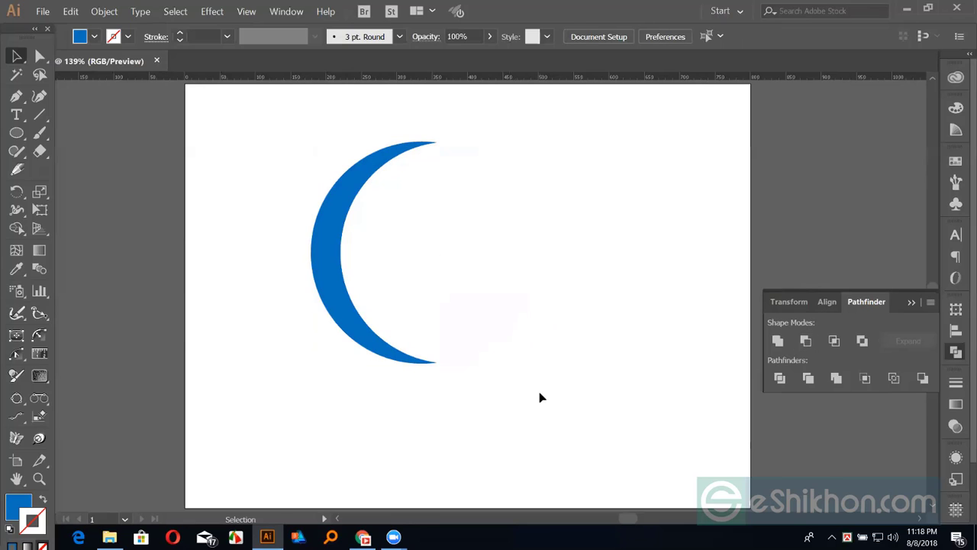
key("ctrl+z")
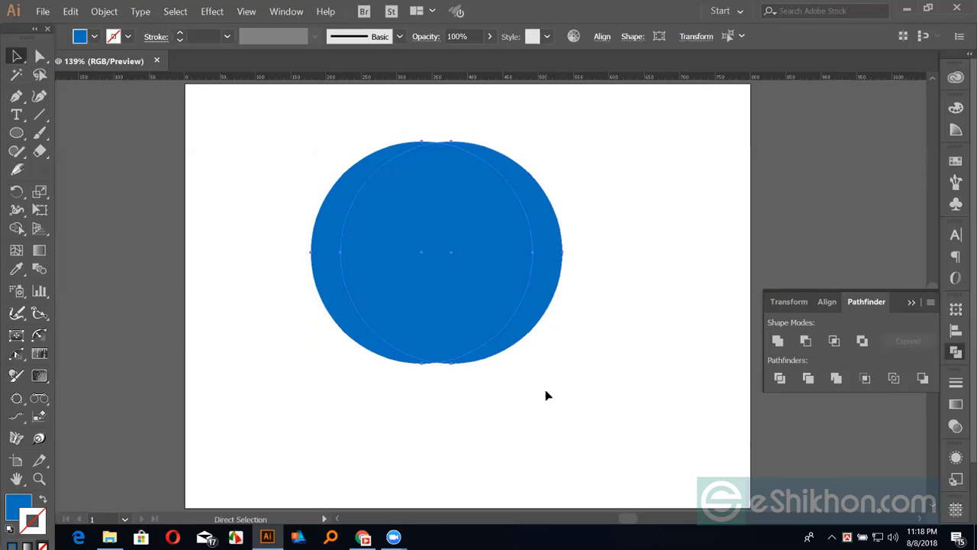
left_click(458, 262)
key("a")
key("ctrl+plus")
key("v")
key("ctrl+plus")
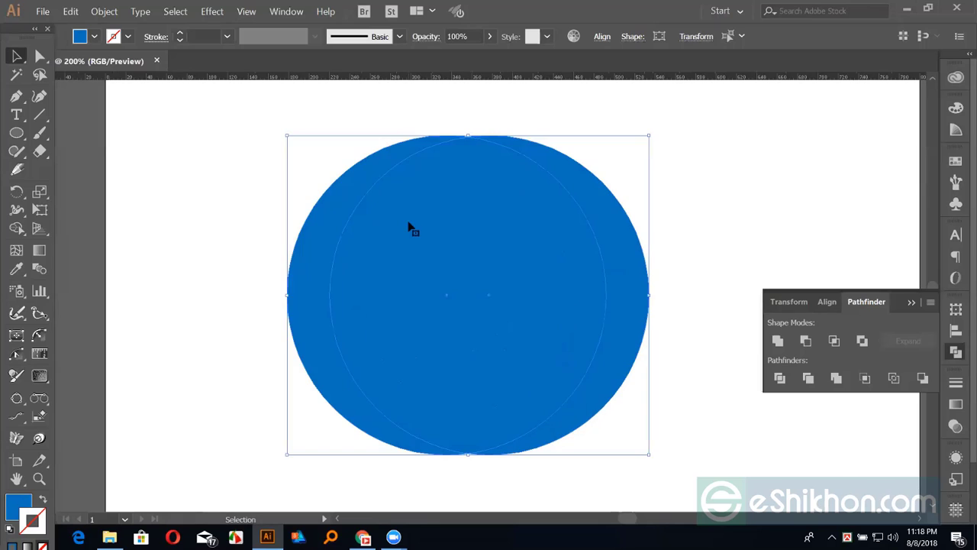
key("a")
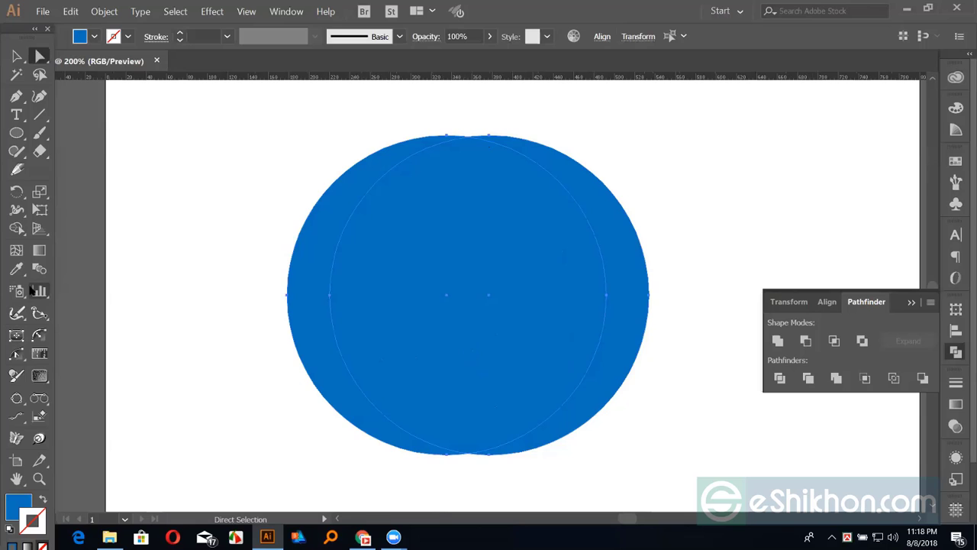
left_click(17, 227)
left_click_drag(365, 294, 649, 332)
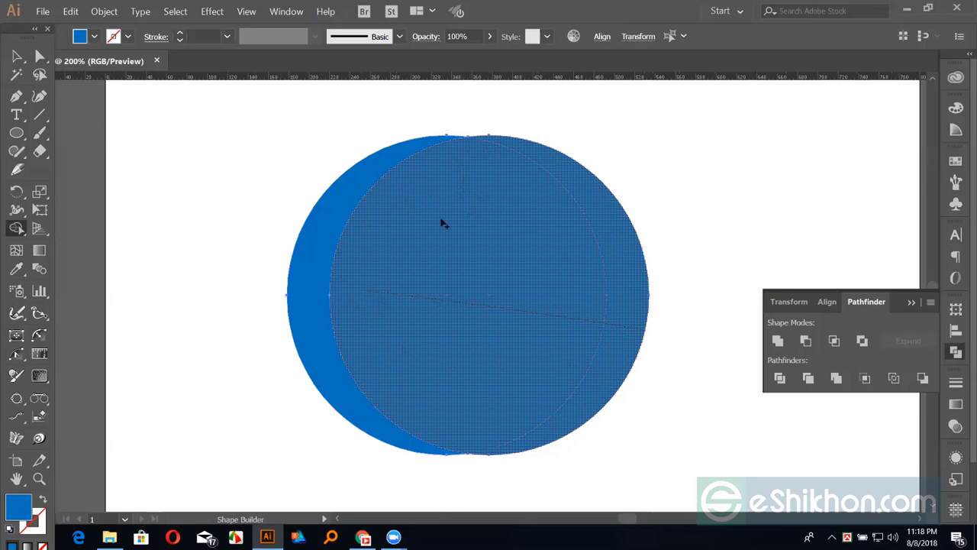
left_click_drag(421, 221, 569, 322)
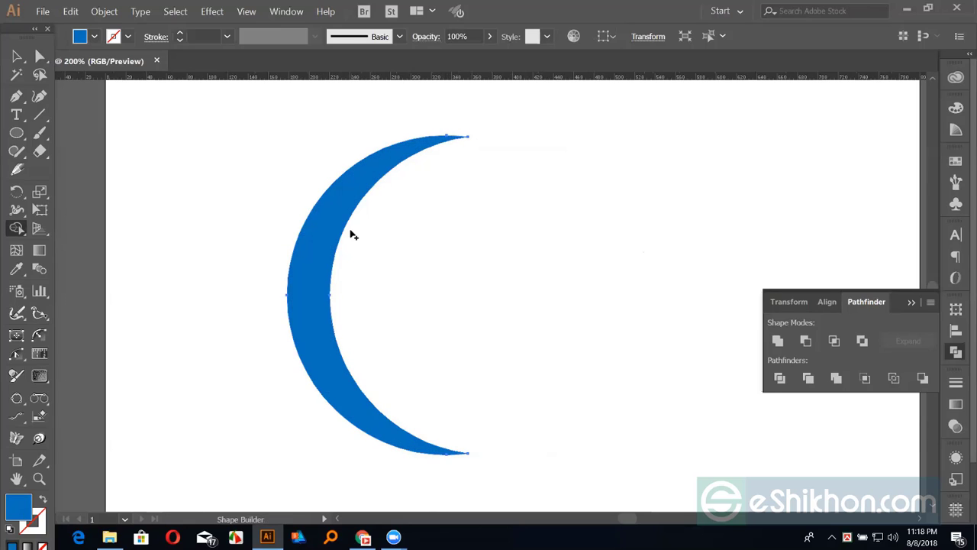
key("ctrl+z")
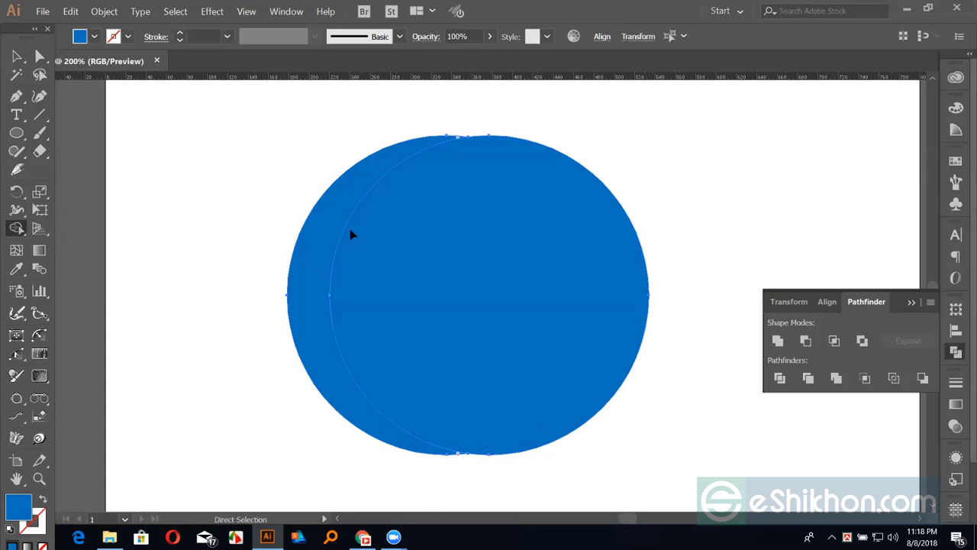
left_click(16, 57)
left_click(214, 202)
key("ctrl+minus")
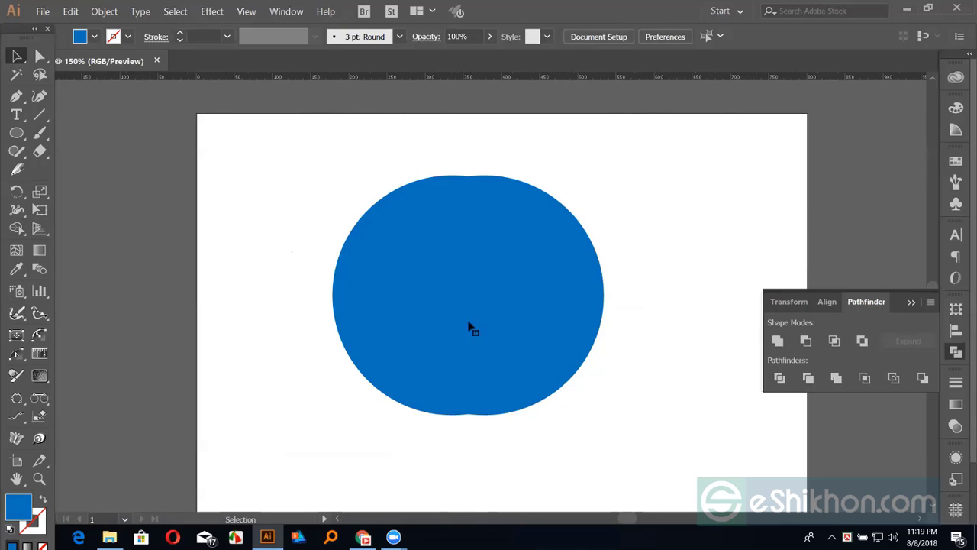
Apply Pathfinder Minus Back to both circles, inspect the result, then undo.
left_click(356, 255)
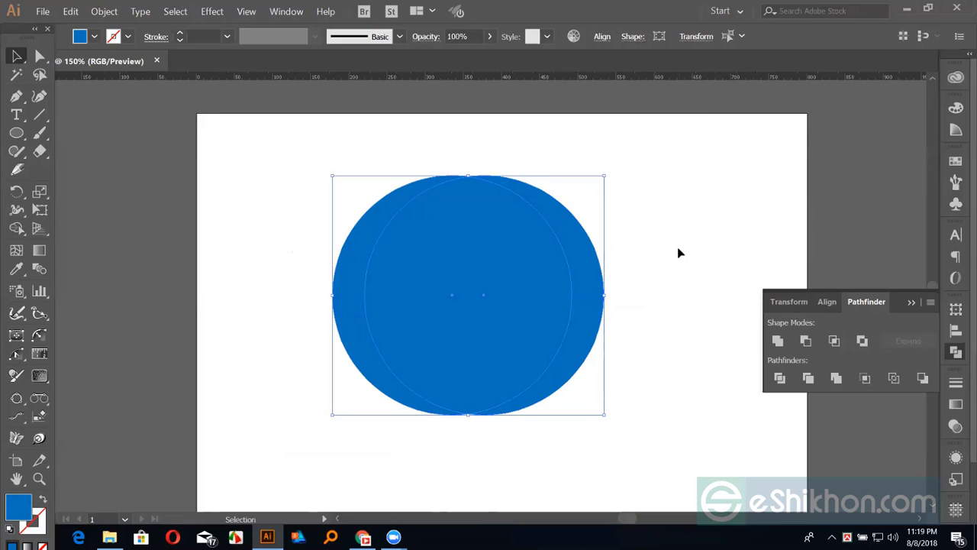
left_click(922, 378)
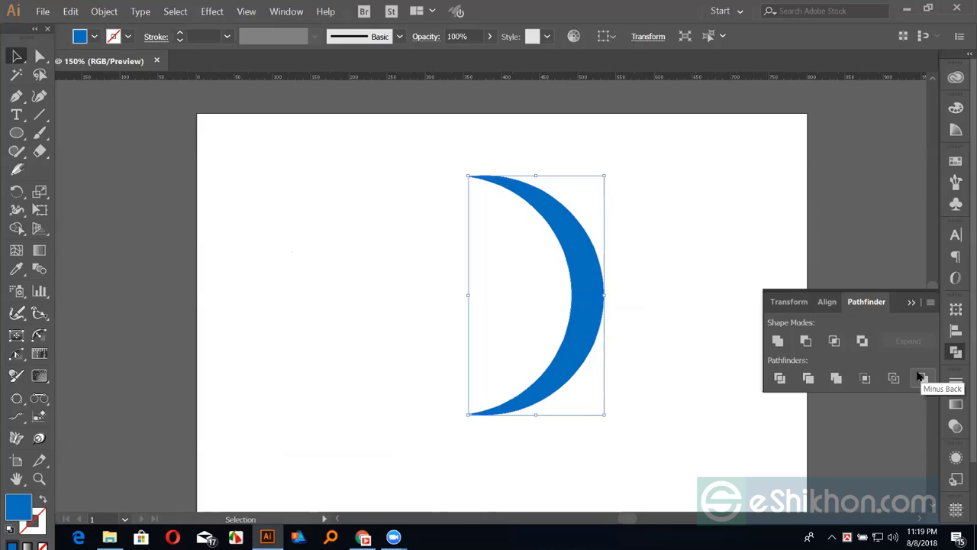
left_click(622, 164)
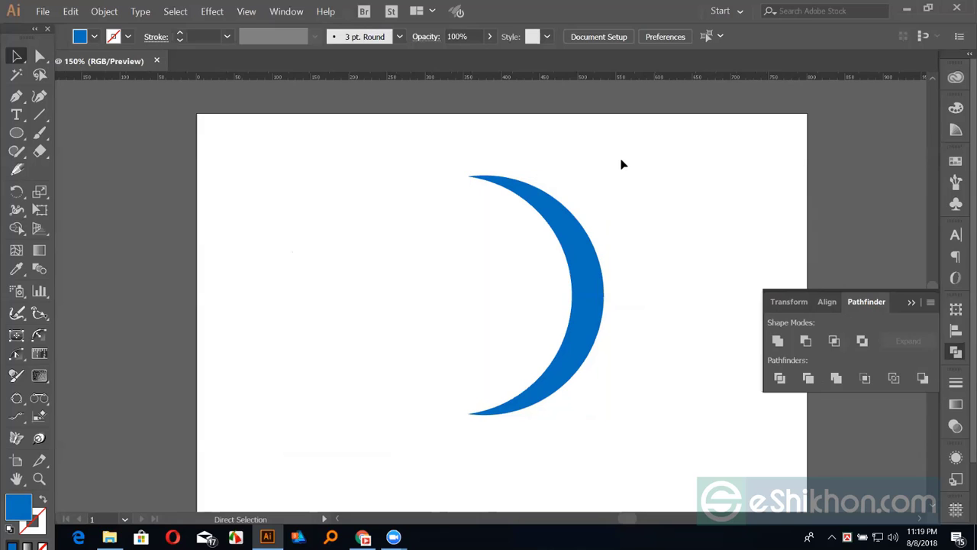
key("ctrl+z")
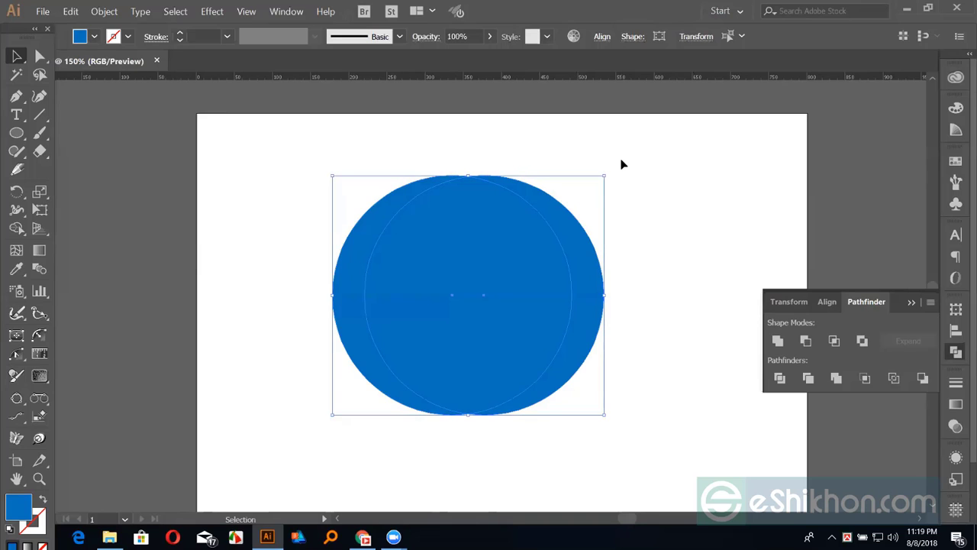
Reapply Minus Back and select the resulting right-facing blue crescent.
left_click(922, 378)
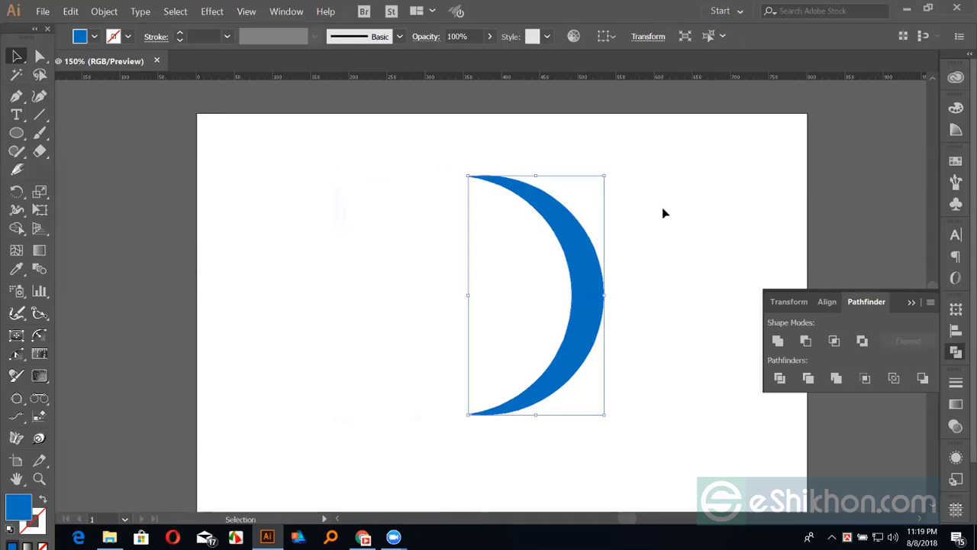
left_click(662, 213)
left_click_drag(513, 233, 472, 170)
key("a")
scroll(594, 284, "up", 2)
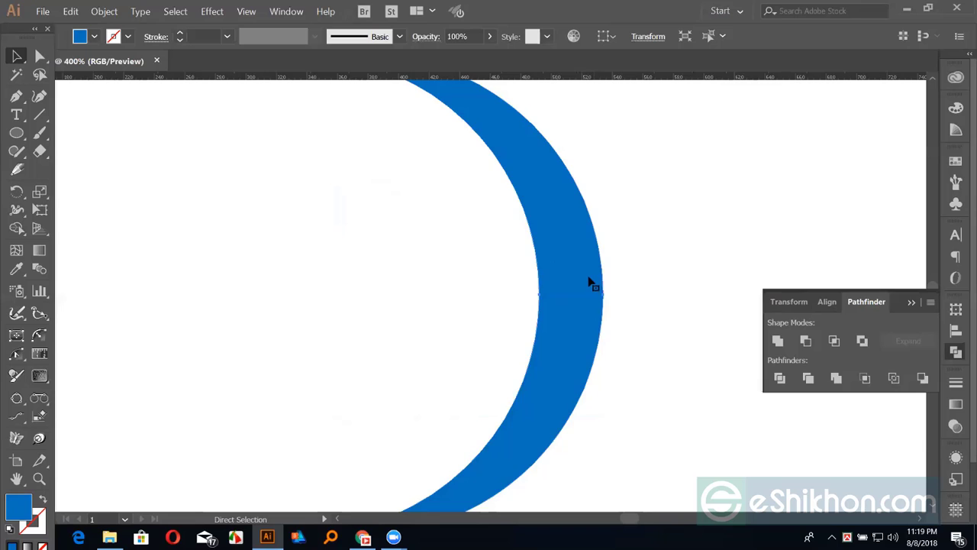
scroll(592, 281, "up", 1)
scroll(589, 279, "down", 1)
scroll(589, 280, "down", 1)
Undo the crescent back to two overlapping circles and select both.
key("v")
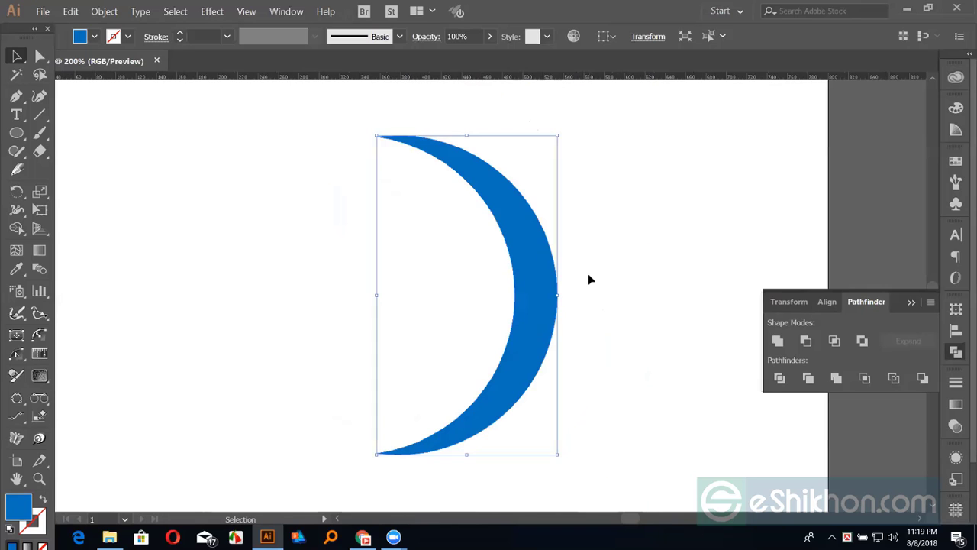
left_click_drag(177, 104, 576, 389)
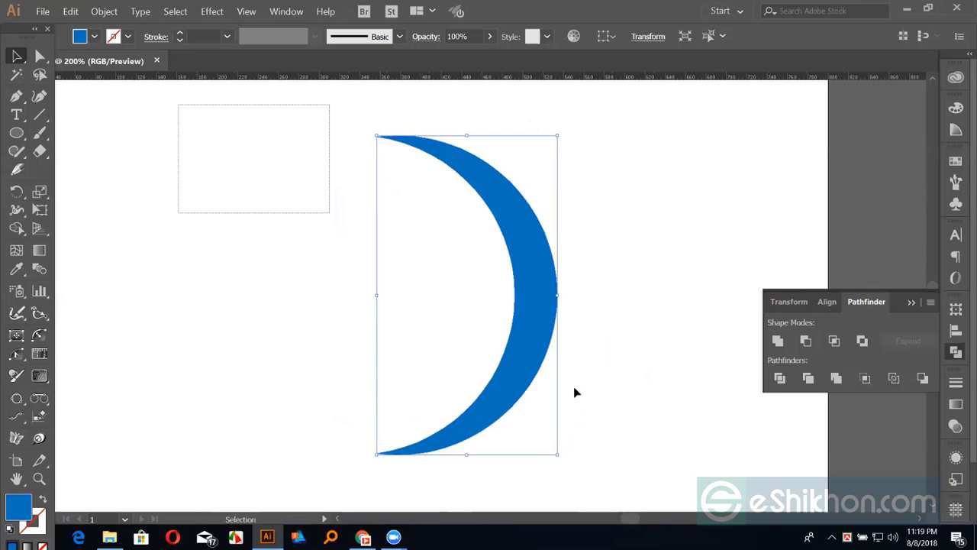
left_click_drag(327, 130, 635, 371)
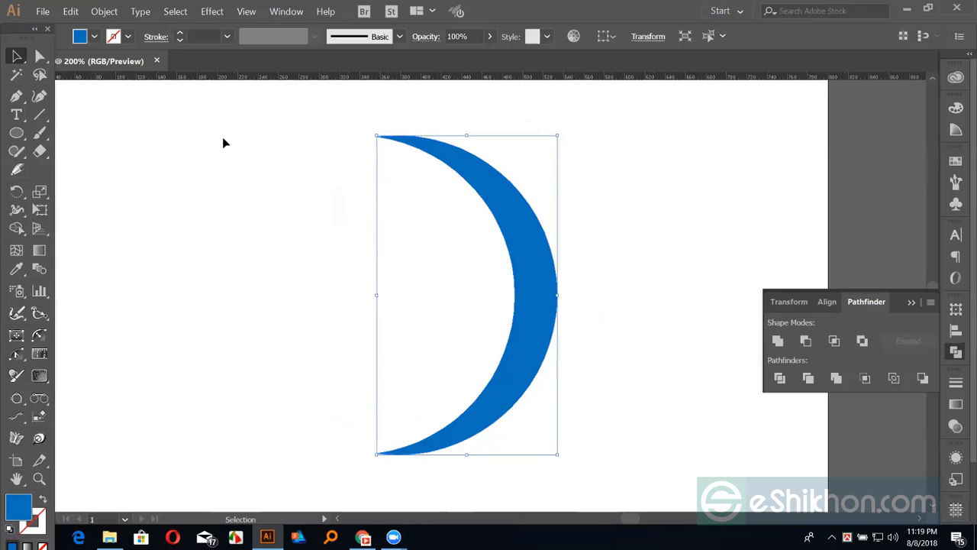
left_click_drag(240, 148, 619, 387)
key("ctrl+minus")
key("ctrl+z")
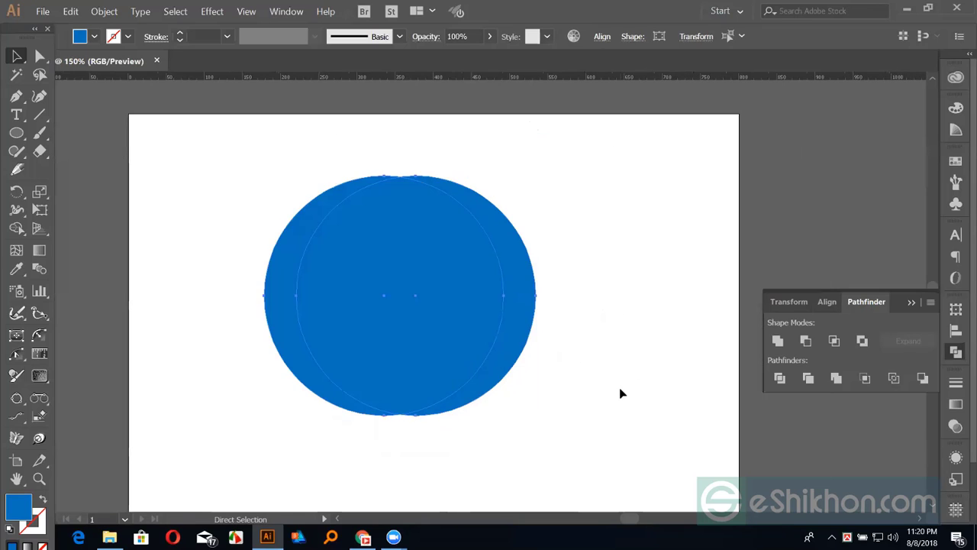
left_click(608, 384)
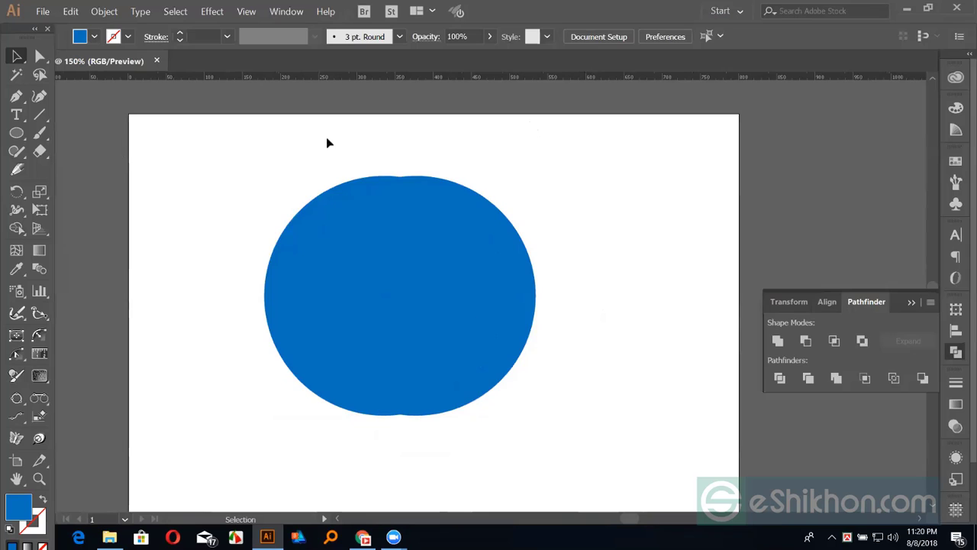
left_click_drag(326, 137, 476, 285)
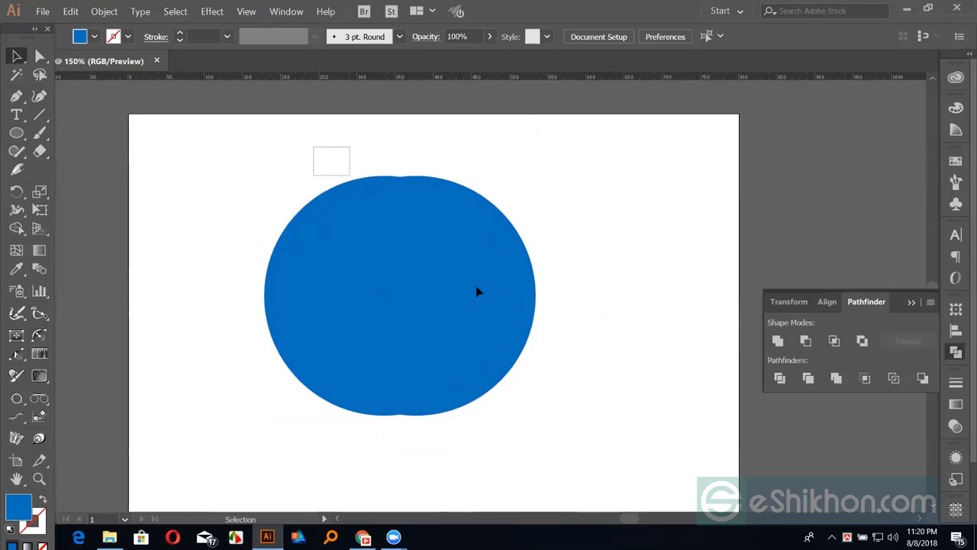
Try Pathfinder Crop to their overlapping lens, then undo it.
left_click(865, 377)
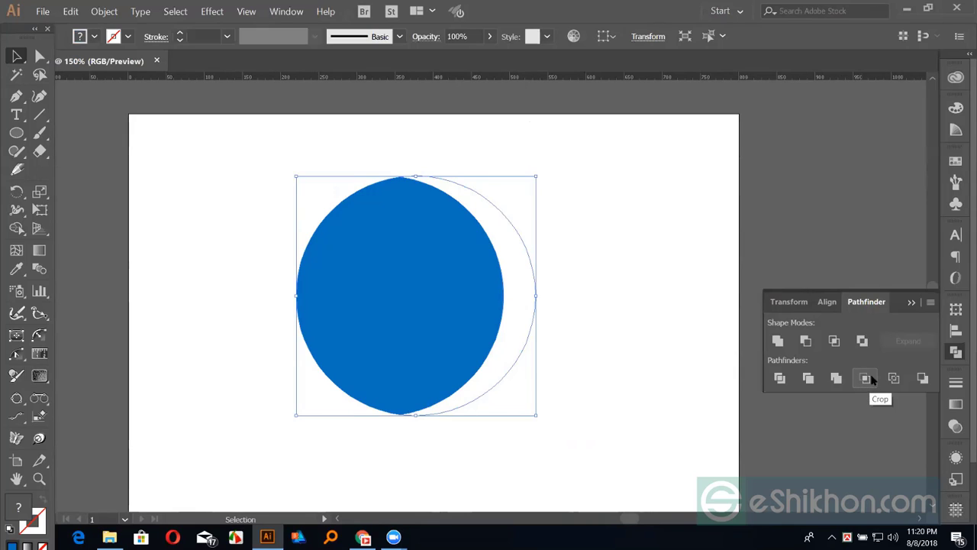
left_click(582, 302)
key("a")
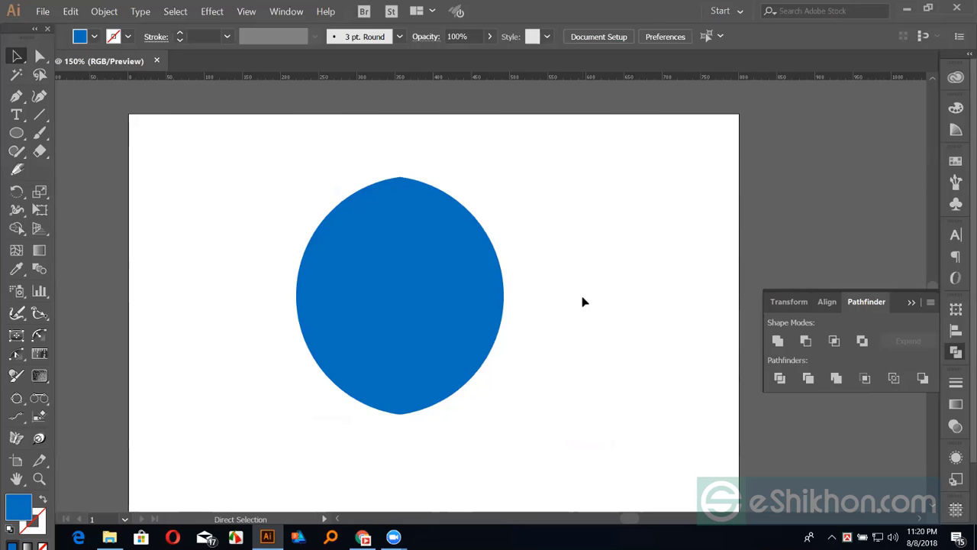
key("ctrl+z")
Select both circles and delete them from the artboard.
left_click(284, 171)
key("v")
left_click(443, 369)
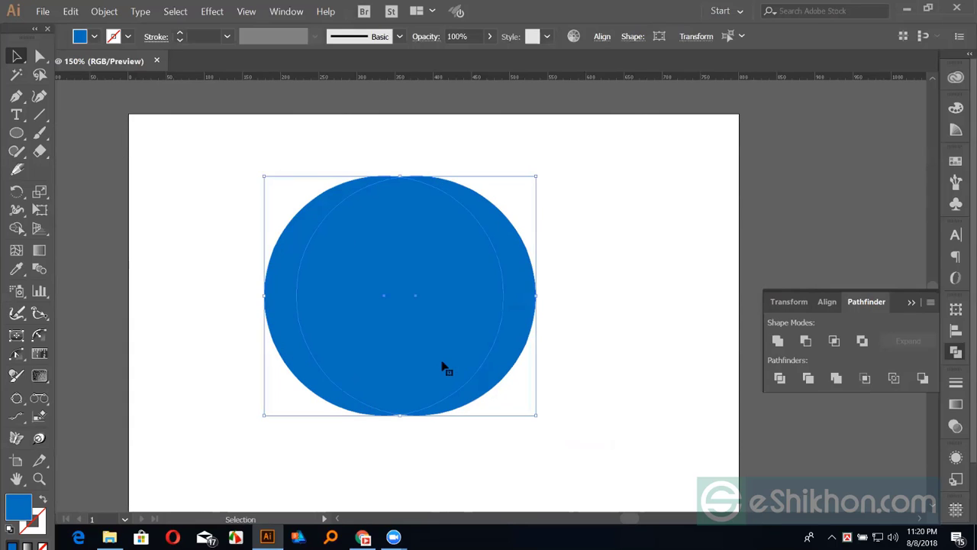
key("Delete")
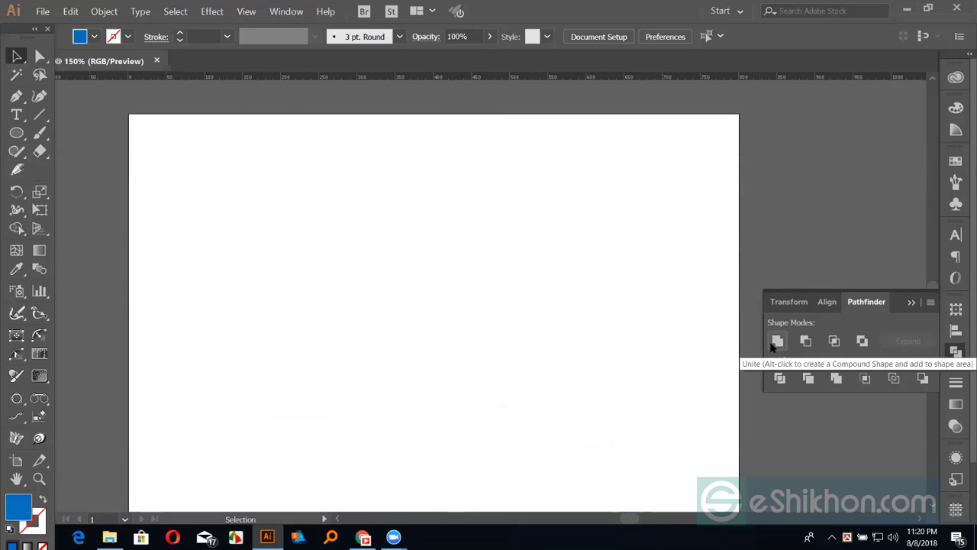
Place 'Lorem ipsum' text, scale it about fourfold, outline it, and enlarge further.
left_click(16, 113)
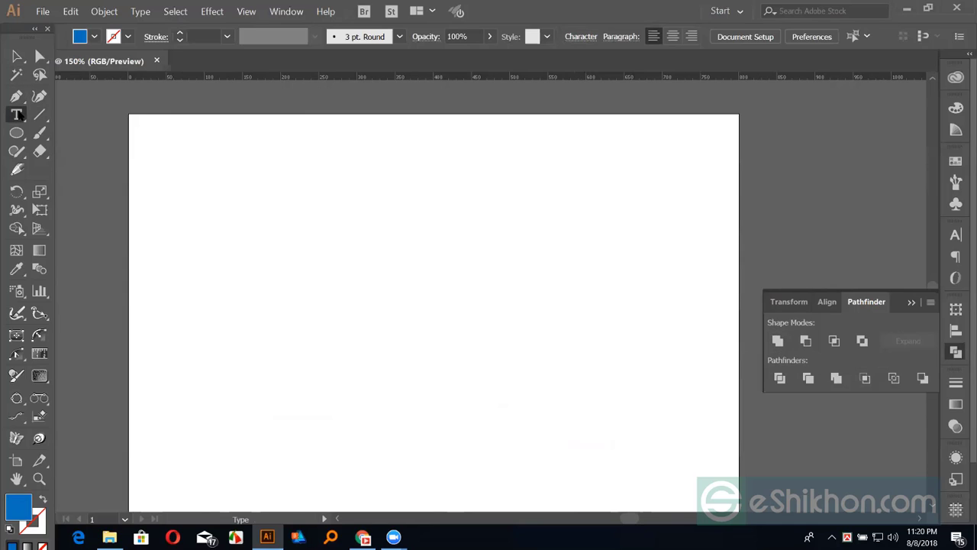
left_click(348, 314)
left_click(16, 56)
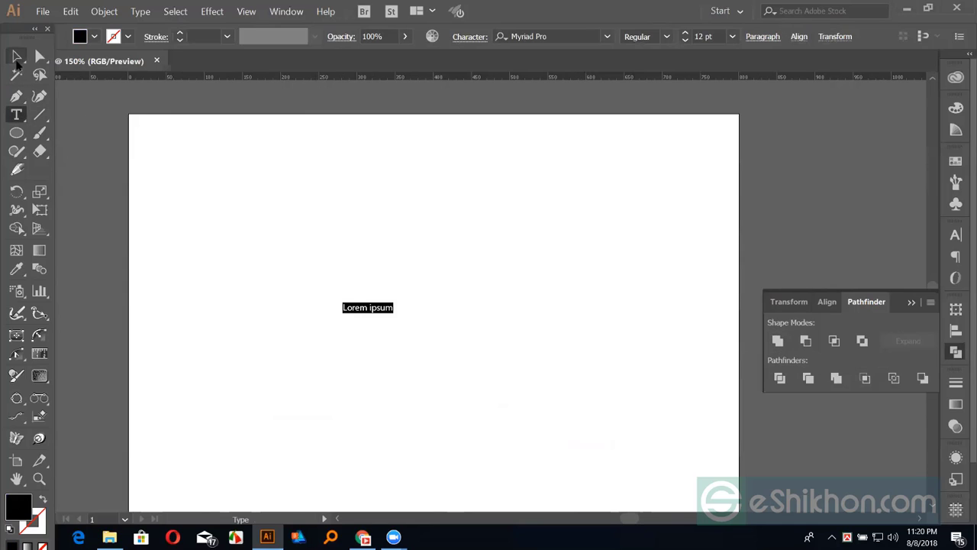
left_click_drag(394, 313, 481, 446)
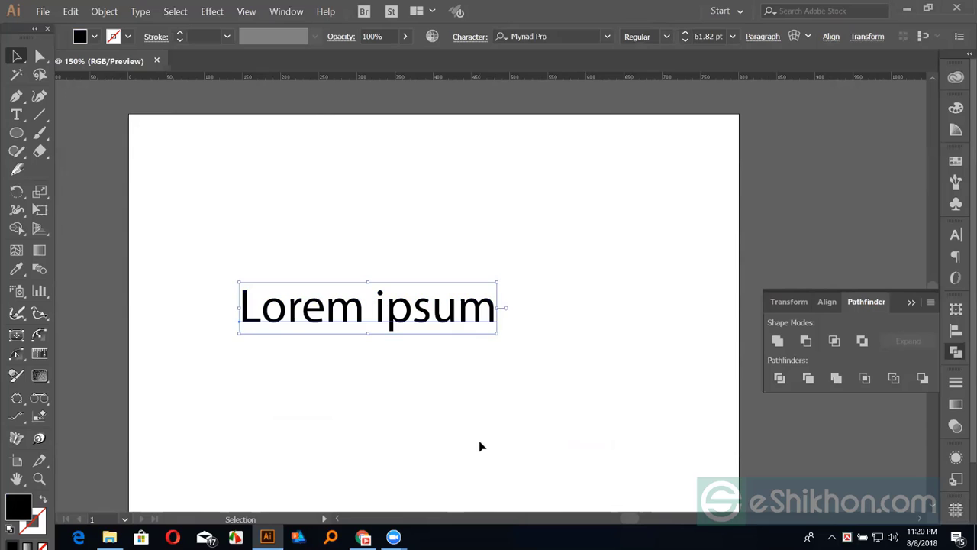
key("ctrl")
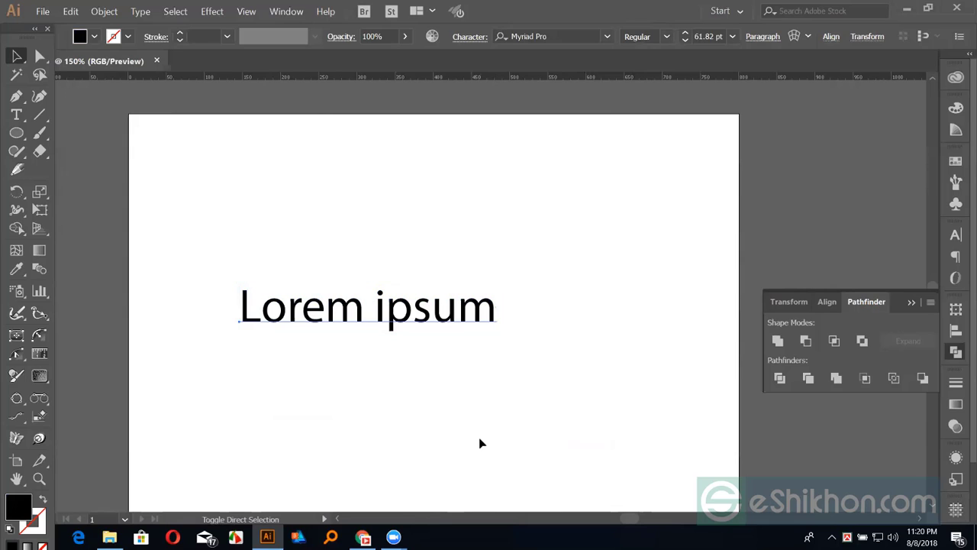
key("ctrl+shift+o")
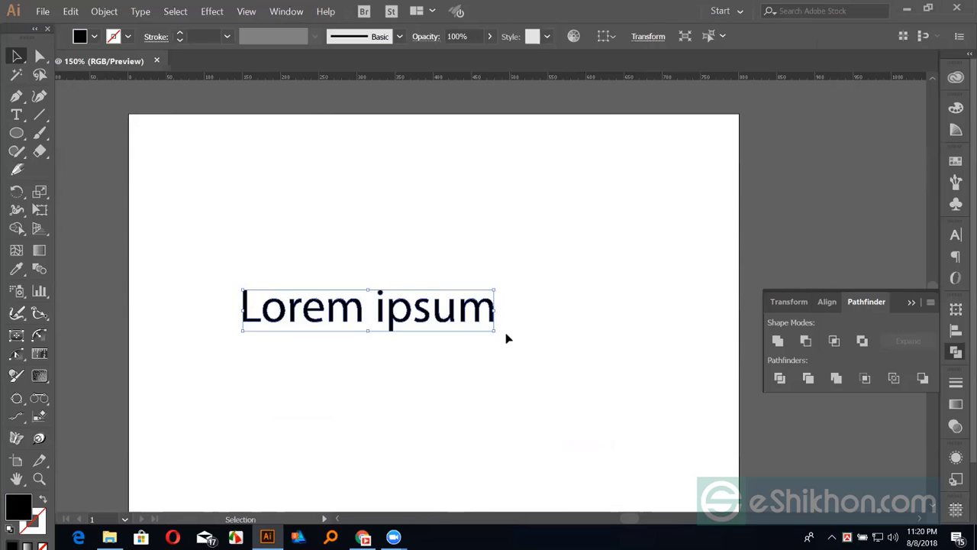
left_click_drag(495, 329, 549, 339)
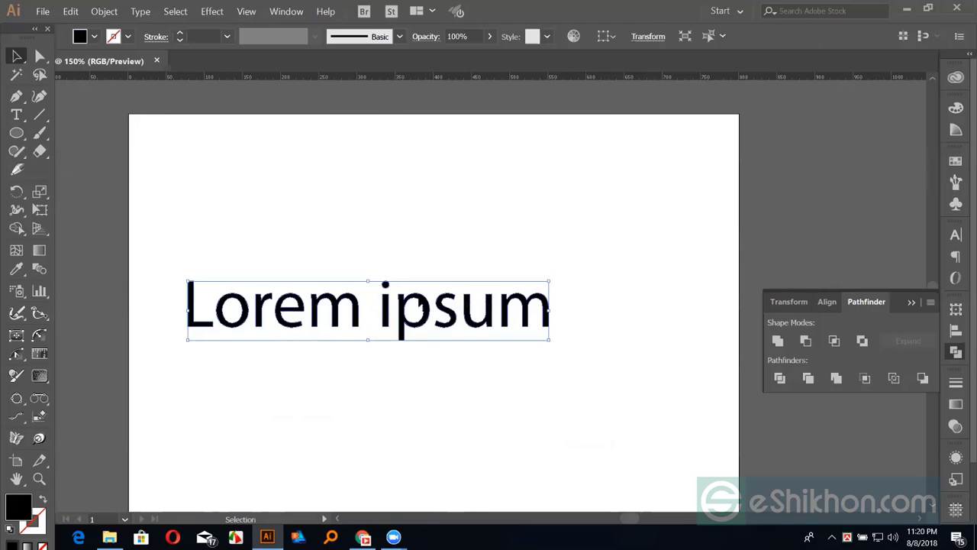
right_click(297, 315)
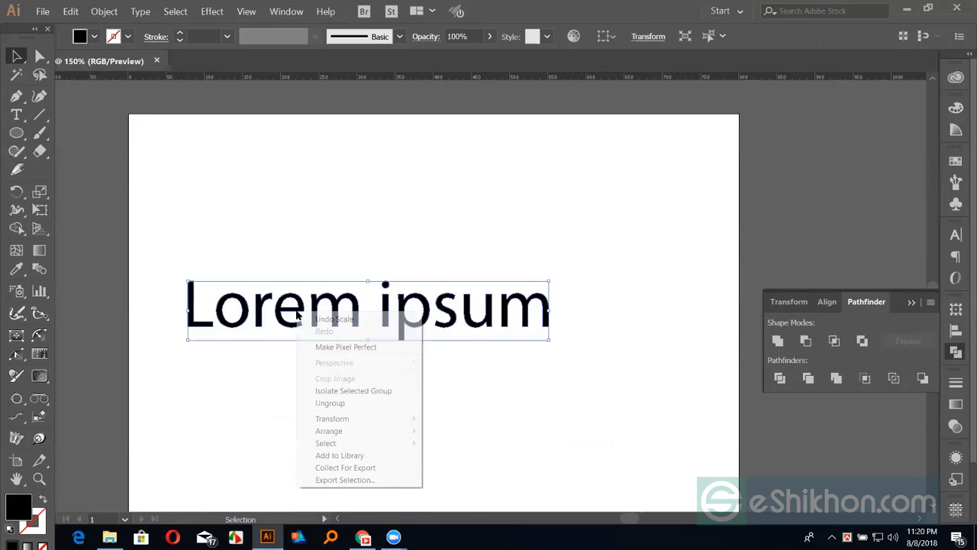
left_click(336, 403)
left_click(409, 392)
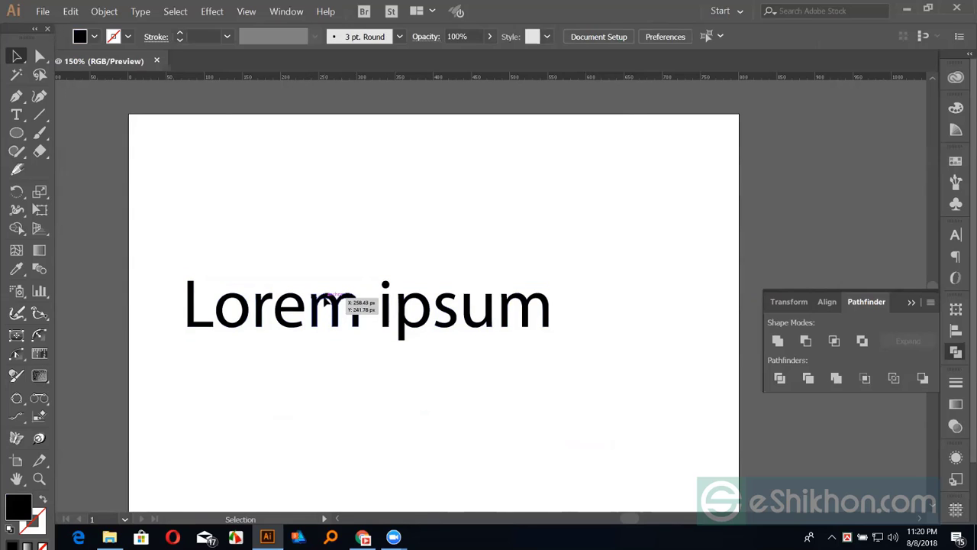
left_click(402, 310)
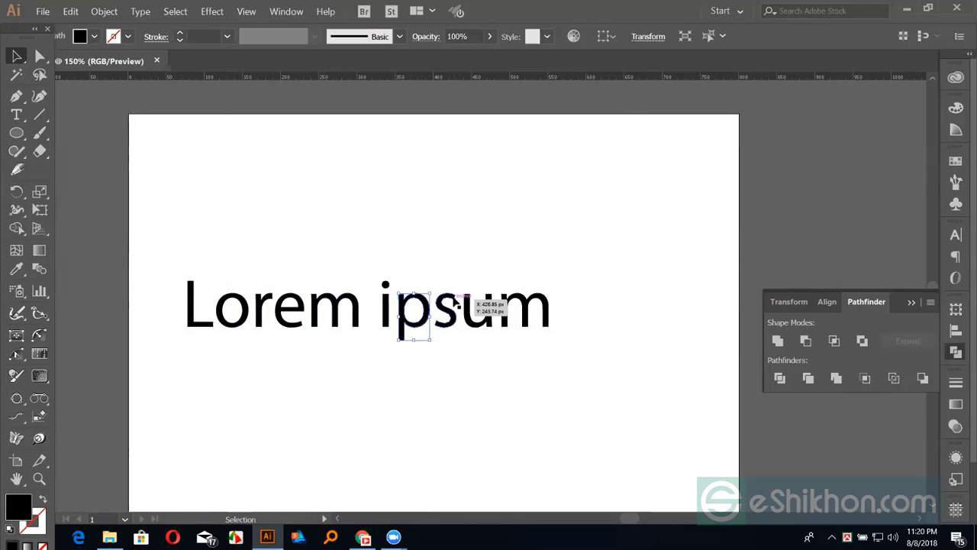
left_click(255, 356)
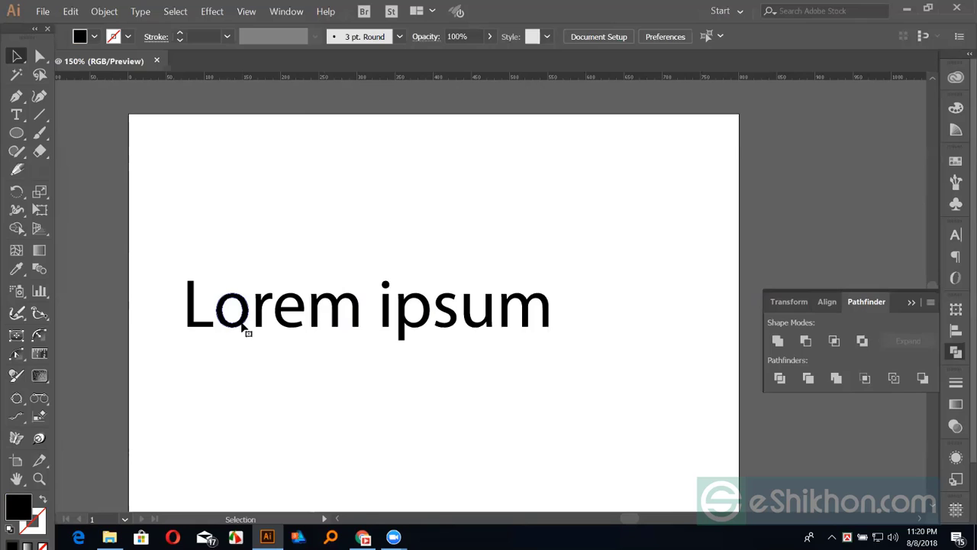
left_click(245, 327)
right_click(245, 327)
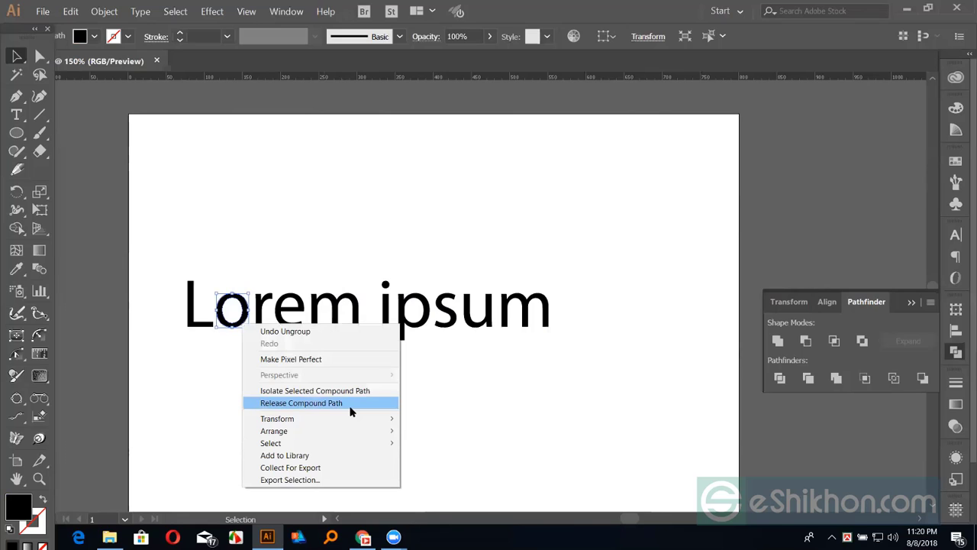
left_click(296, 253)
right_click(194, 298)
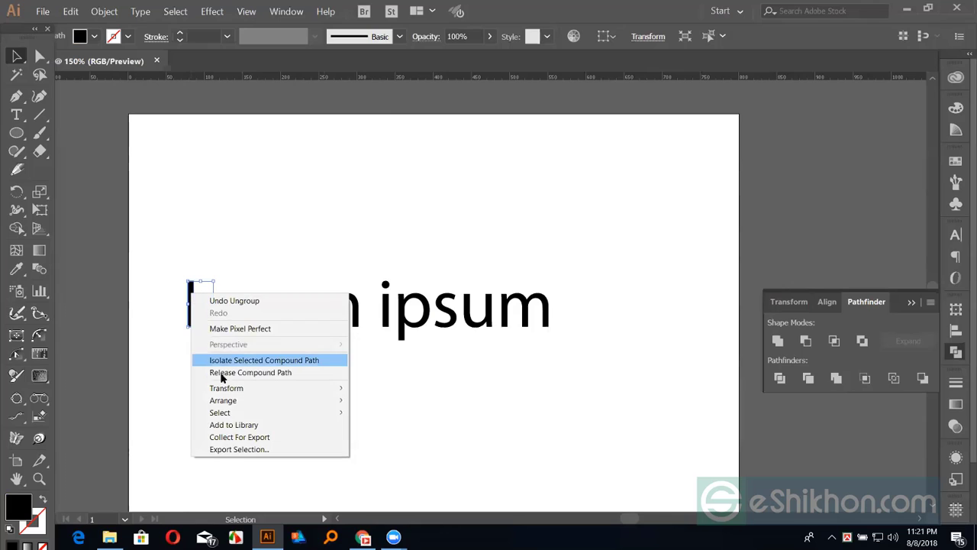
left_click(278, 201)
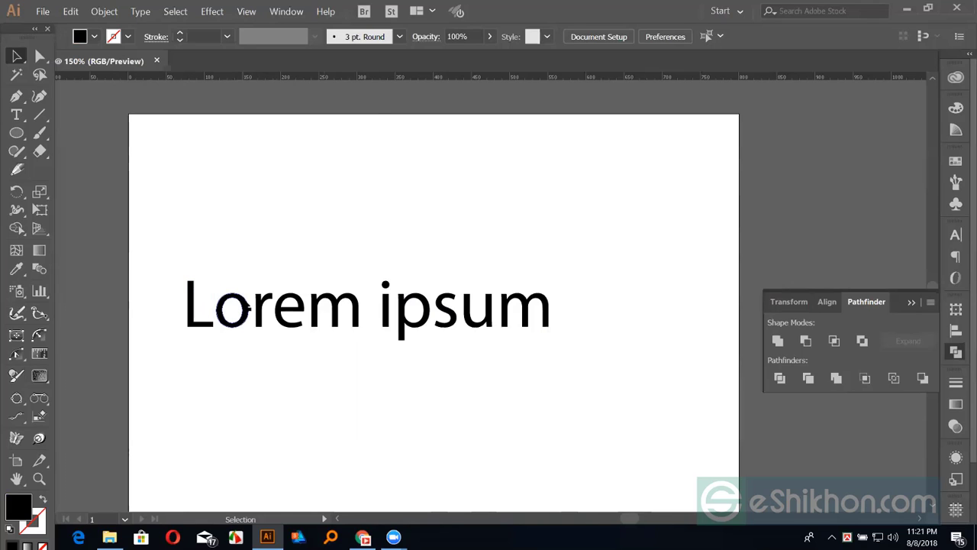
left_click(247, 309)
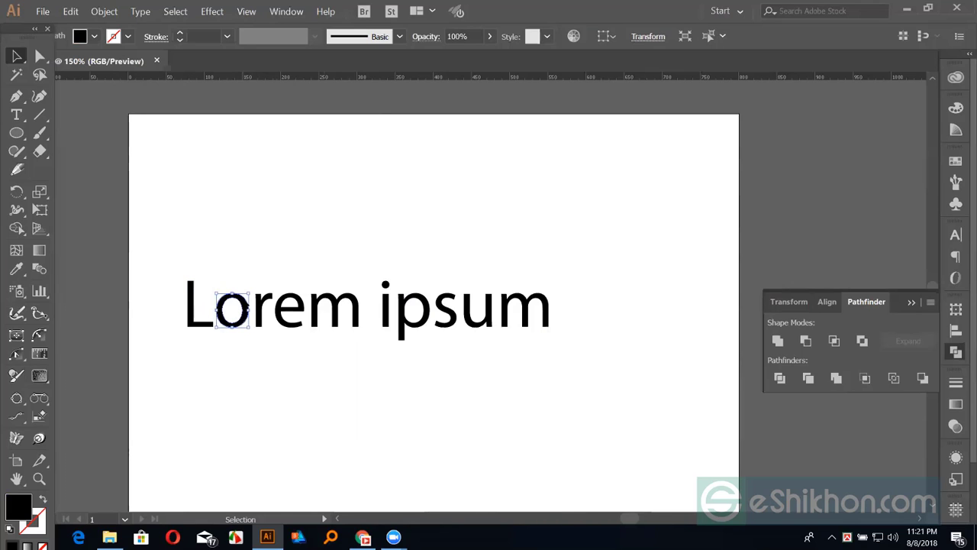
right_click(244, 300)
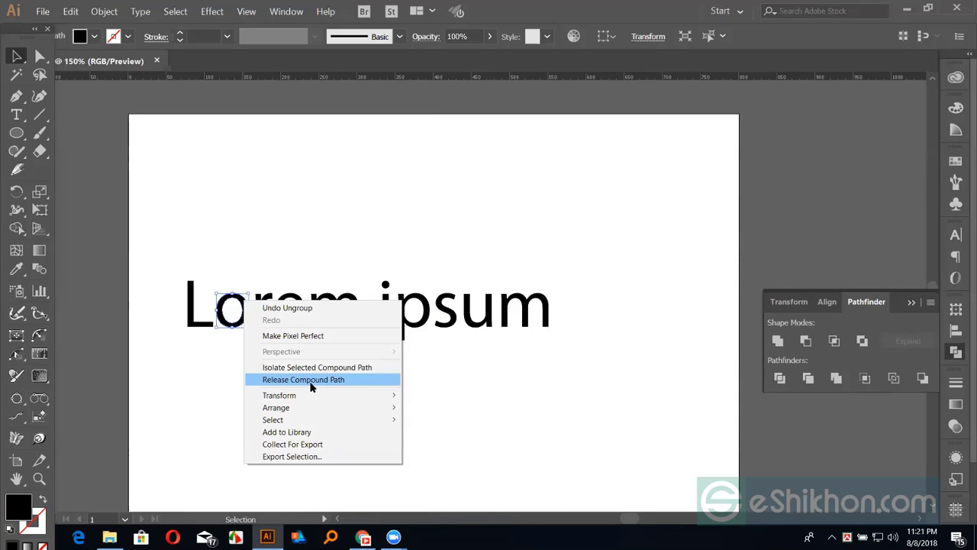
left_click(311, 381)
left_click_drag(232, 308, 272, 382)
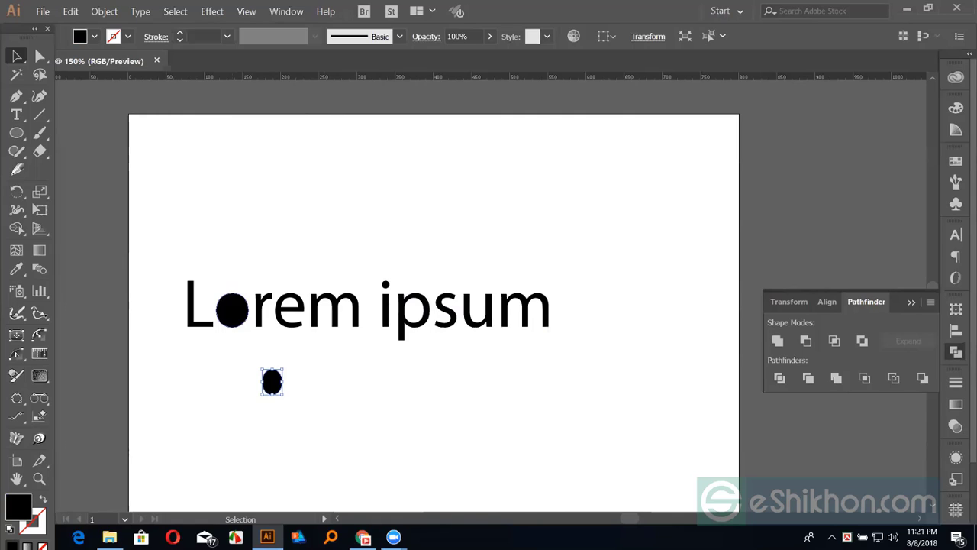
key("ctrl+z")
left_click_drag(214, 254, 243, 336)
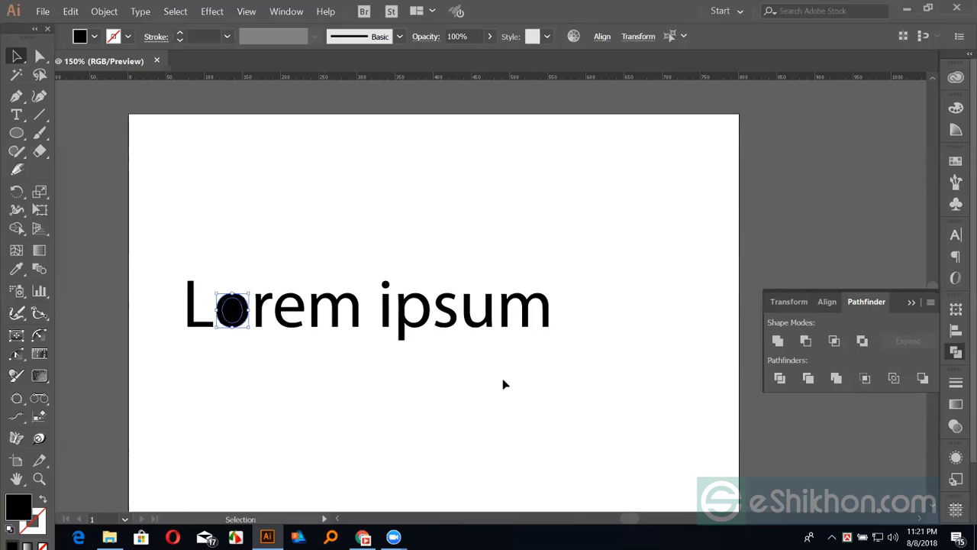
left_click(863, 341)
left_click(617, 253)
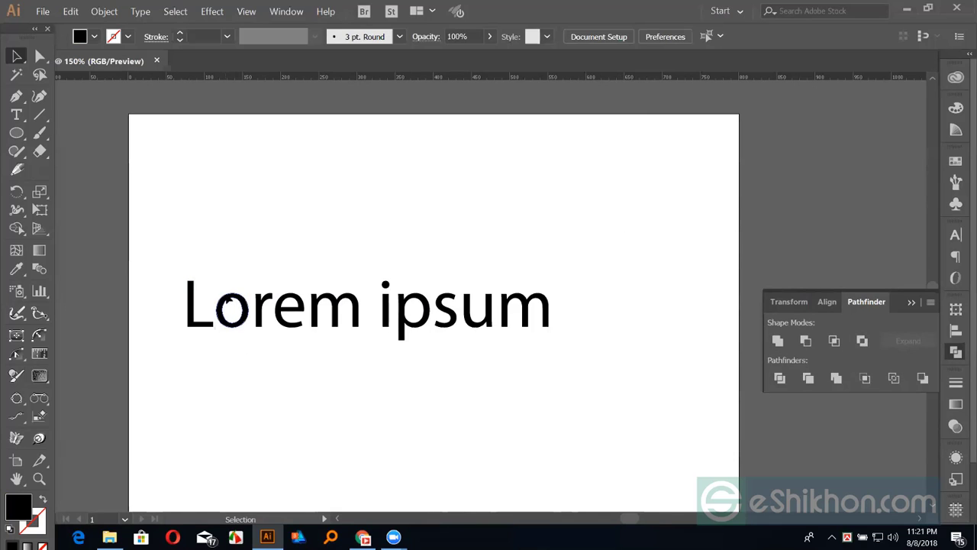
left_click(221, 301)
right_click(226, 297)
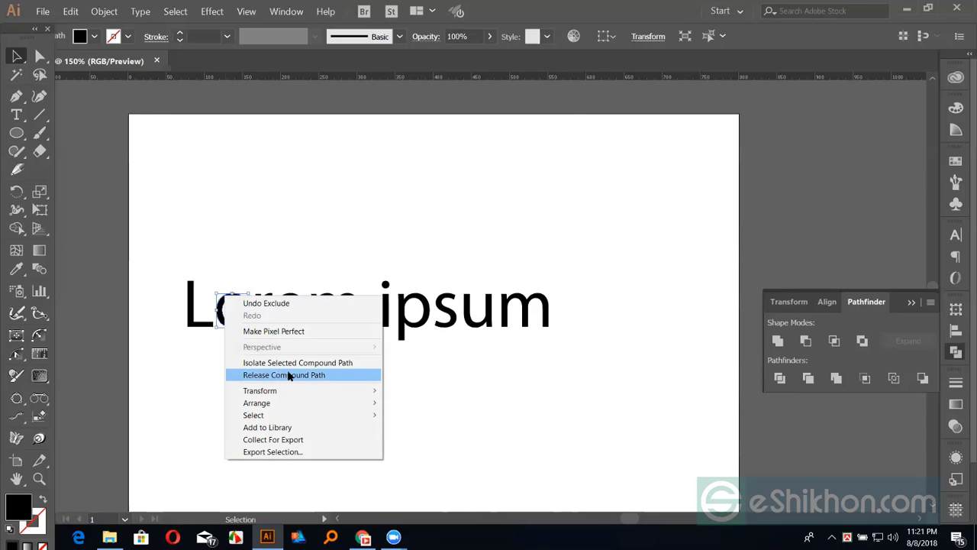
left_click(314, 375)
left_click(257, 381)
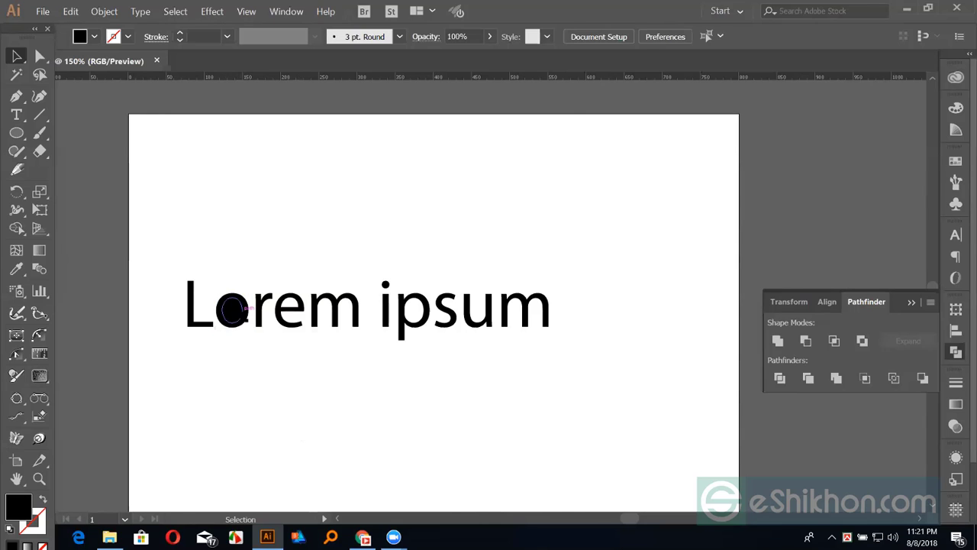
left_click_drag(233, 308, 258, 372)
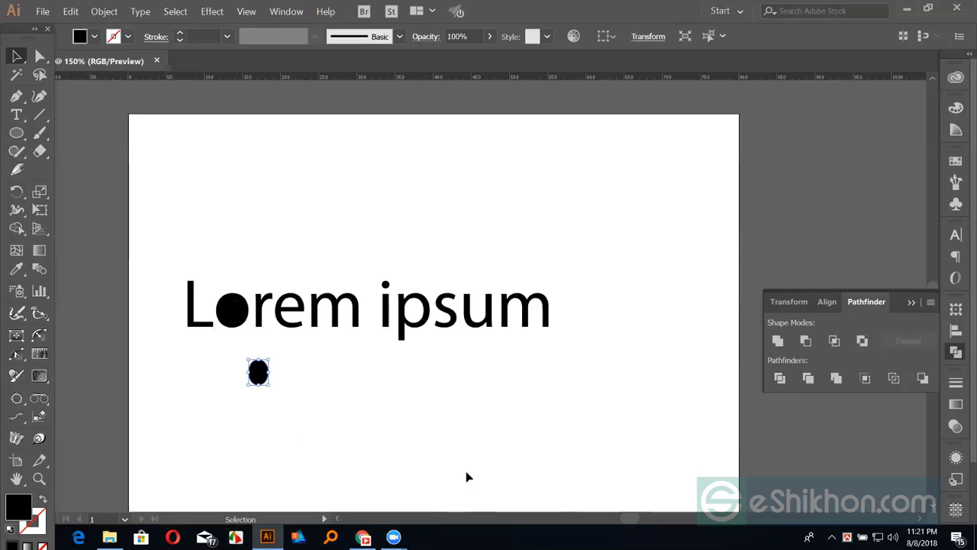
key("ctrl+z")
key("ctrl+z")
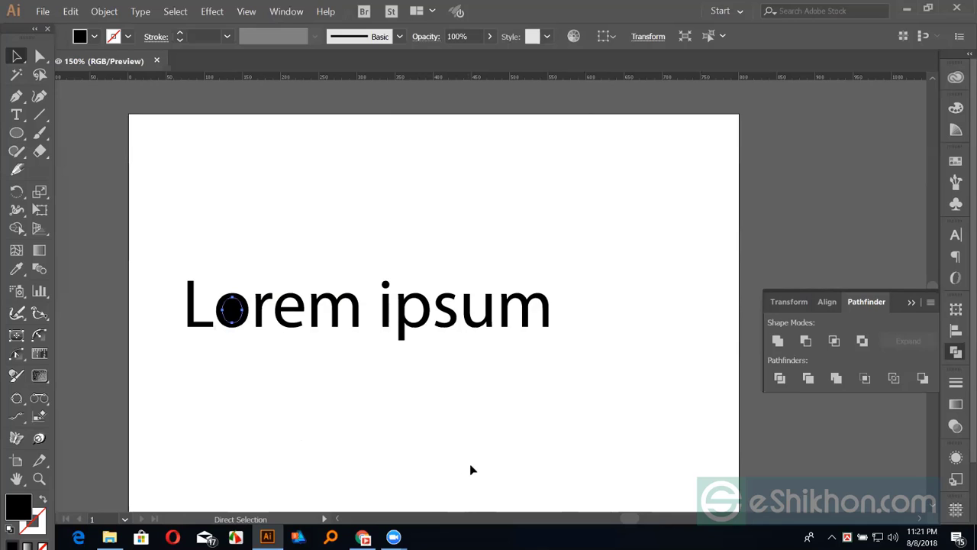
key("ctrl+z")
left_click(282, 386)
left_click_drag(154, 246, 550, 359)
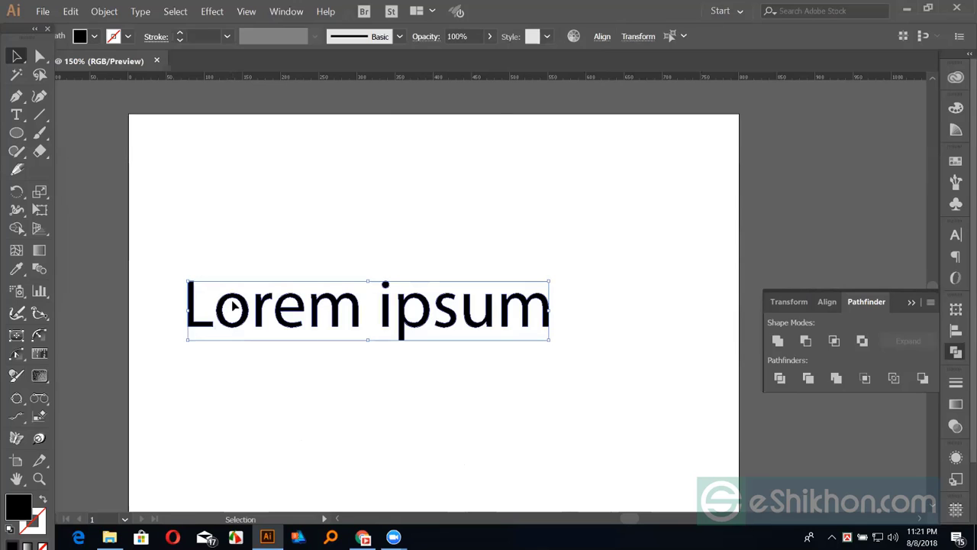
Delete the Lorem ipsum text and draw a black circle on the left of the artboard.
key("Delete")
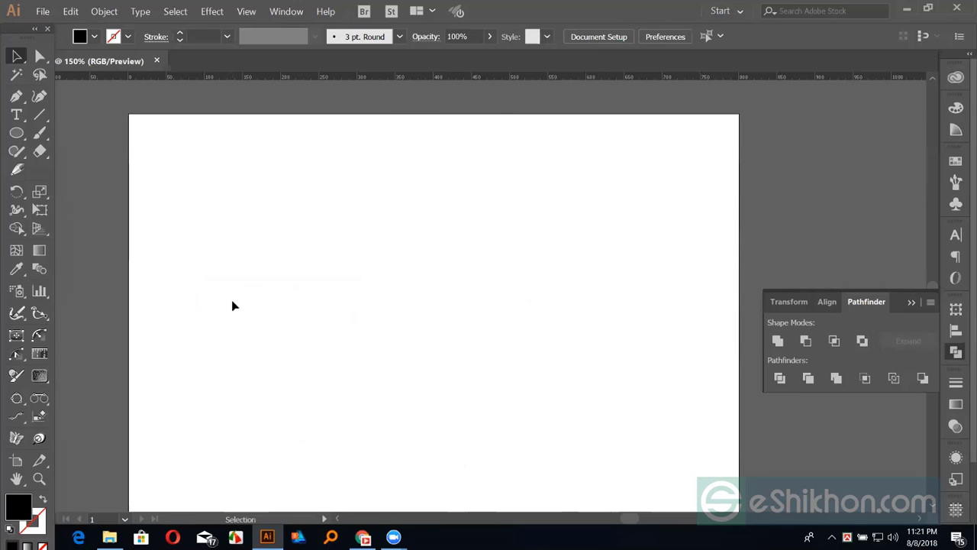
left_click(16, 133)
left_click(70, 169)
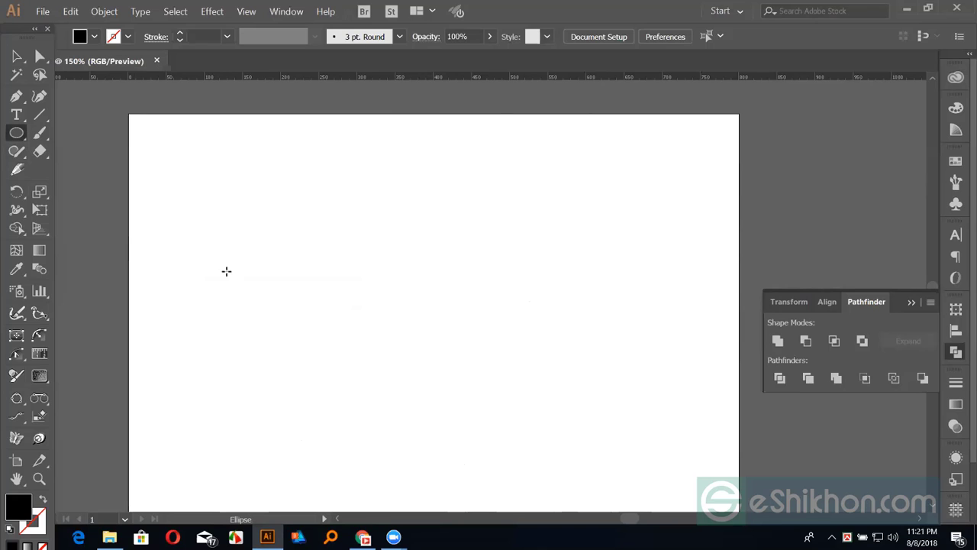
left_click_drag(216, 266, 249, 342)
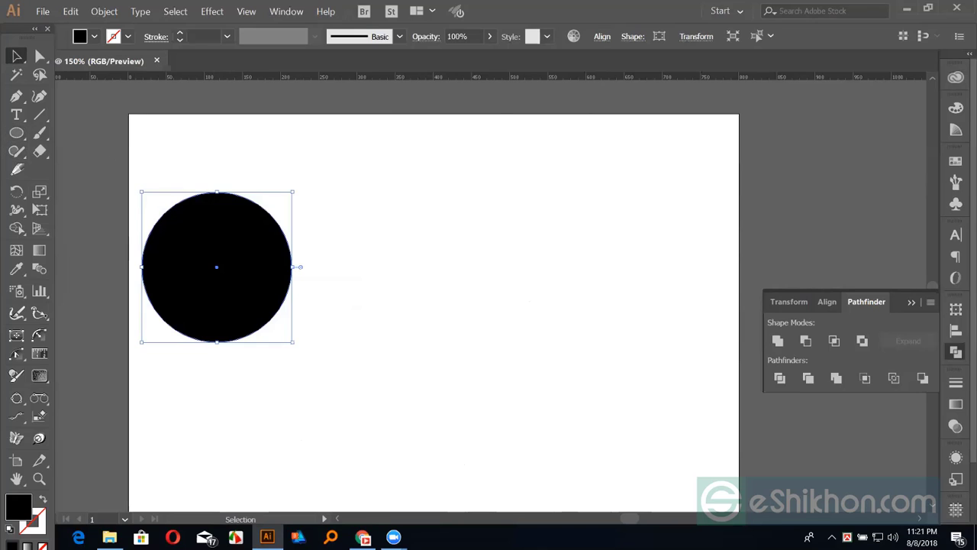
left_click(16, 57)
left_click_drag(200, 224, 244, 263)
Cut a smaller pasted copy out of the circle with Exclude, then duplicate the ring rightward.
key("a")
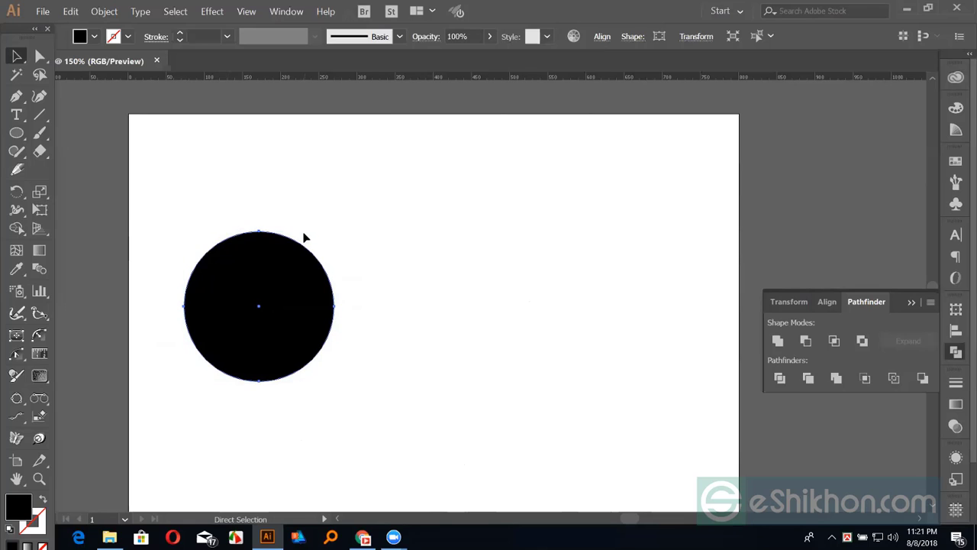
key("v")
left_click_drag(334, 231, 320, 258)
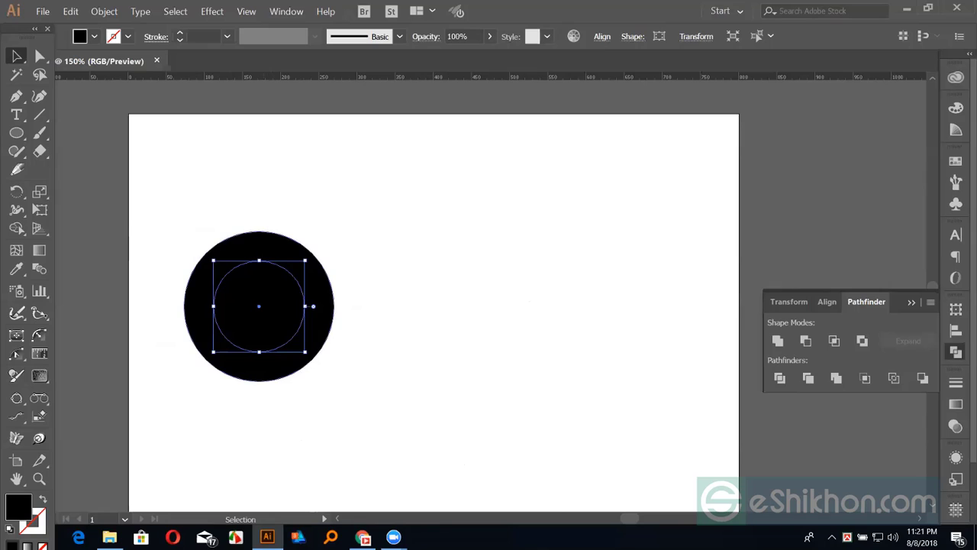
left_click_drag(219, 218, 280, 329)
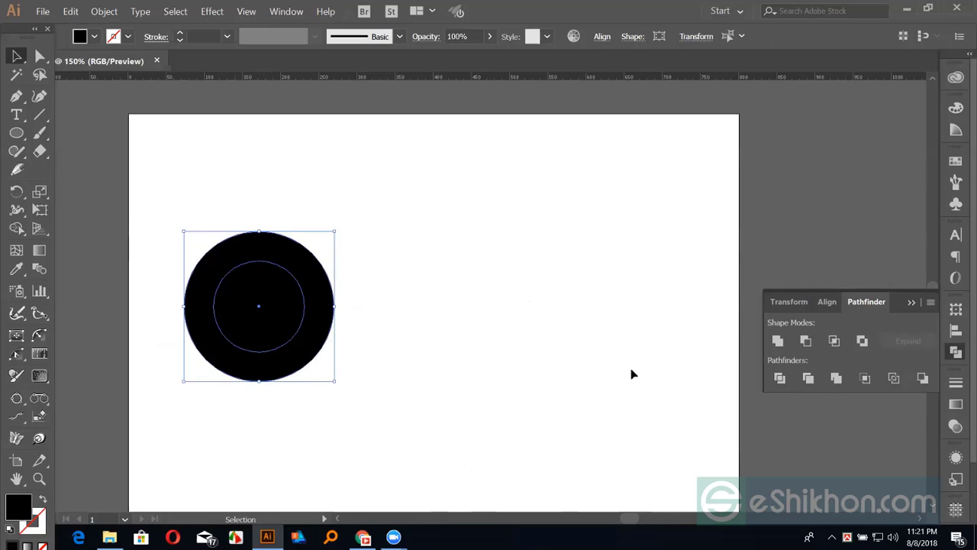
left_click(863, 340)
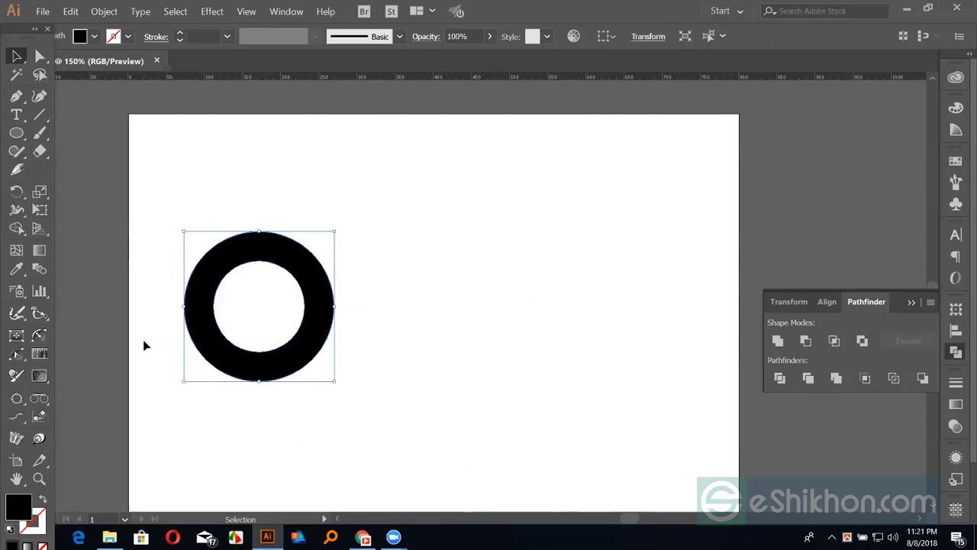
left_click(402, 342)
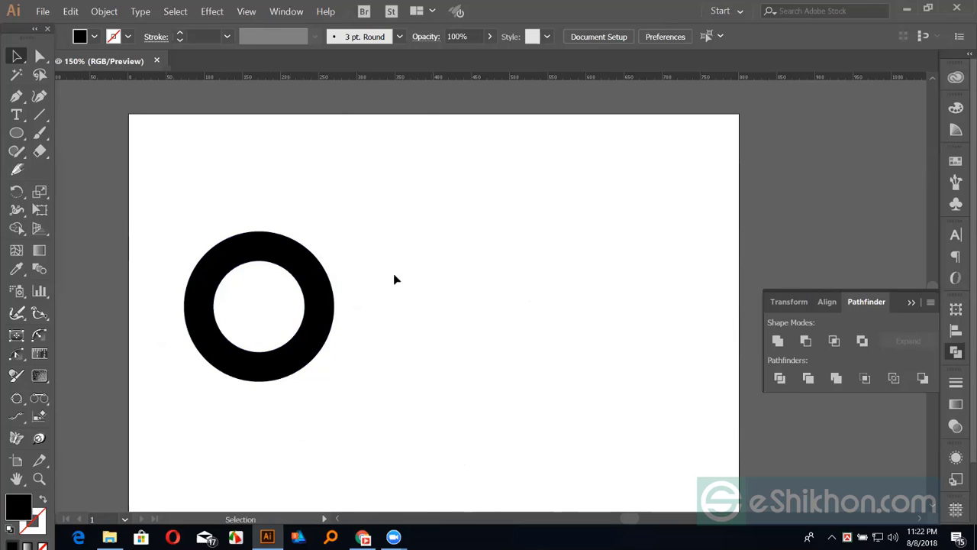
left_click_drag(330, 308, 523, 311)
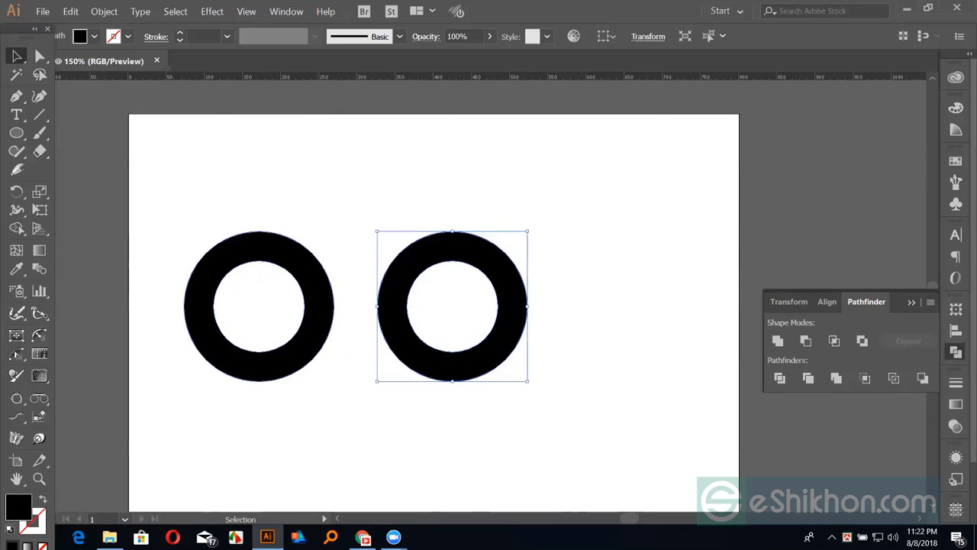
left_click(325, 279)
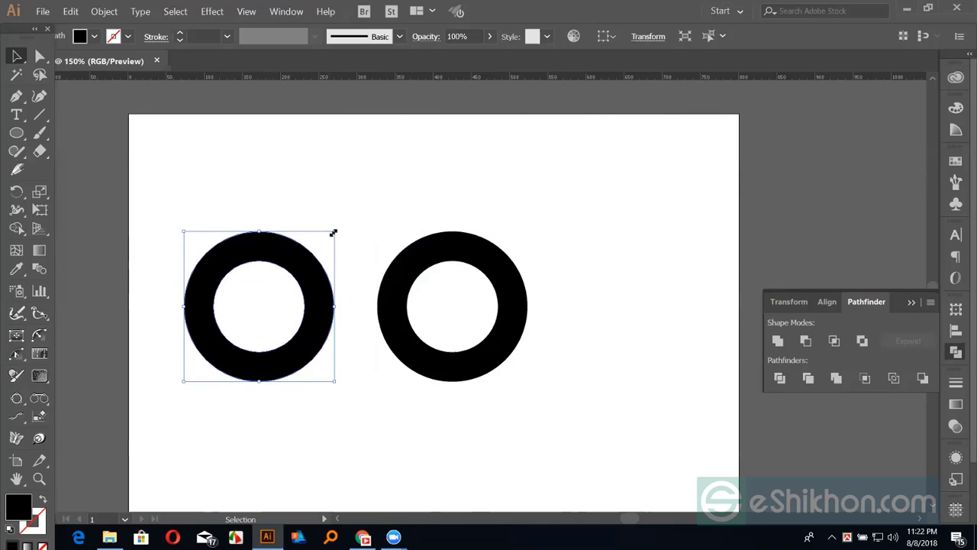
Place 'Lorem ipsum' placeholder text above the rings and scale it up to about 99.7 pt.
left_click(285, 194)
key("t")
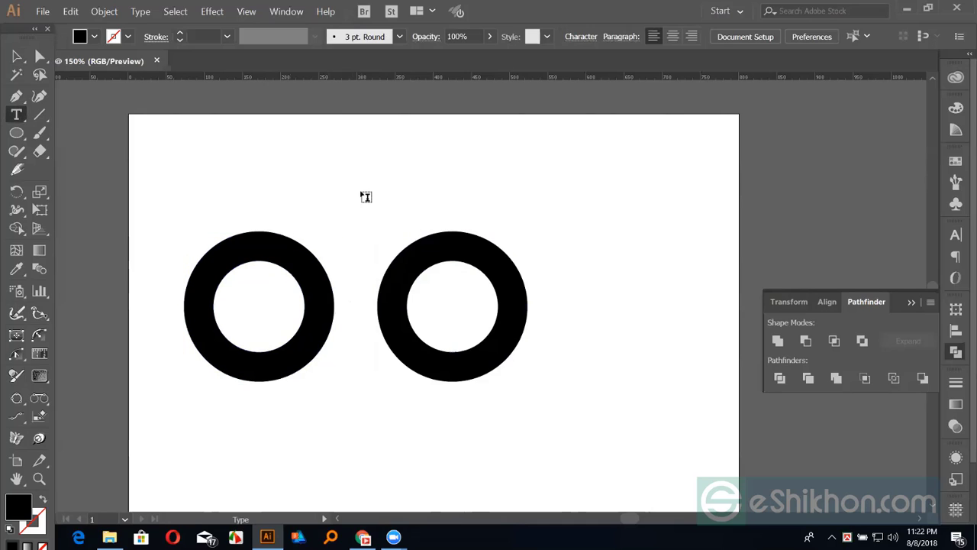
left_click(363, 193)
left_click(16, 57)
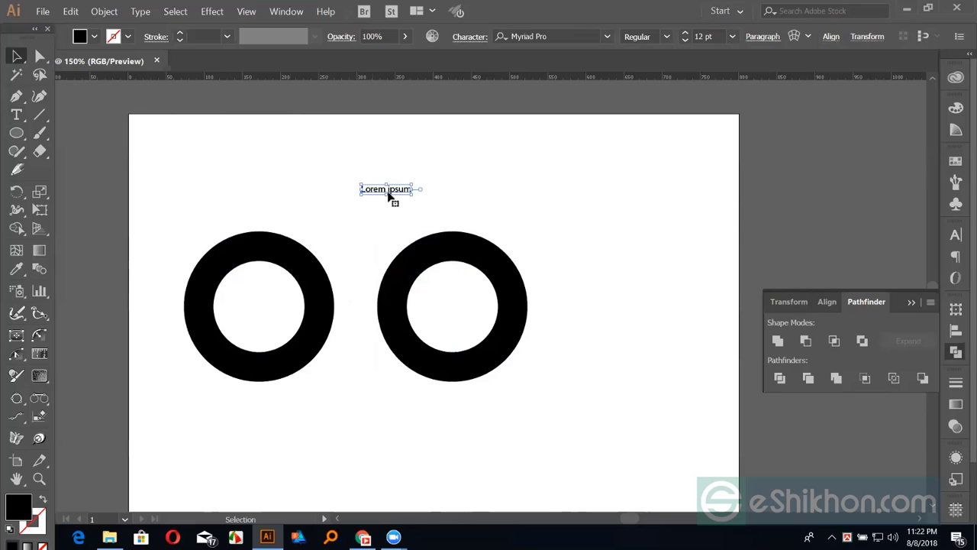
left_click_drag(413, 192, 595, 295)
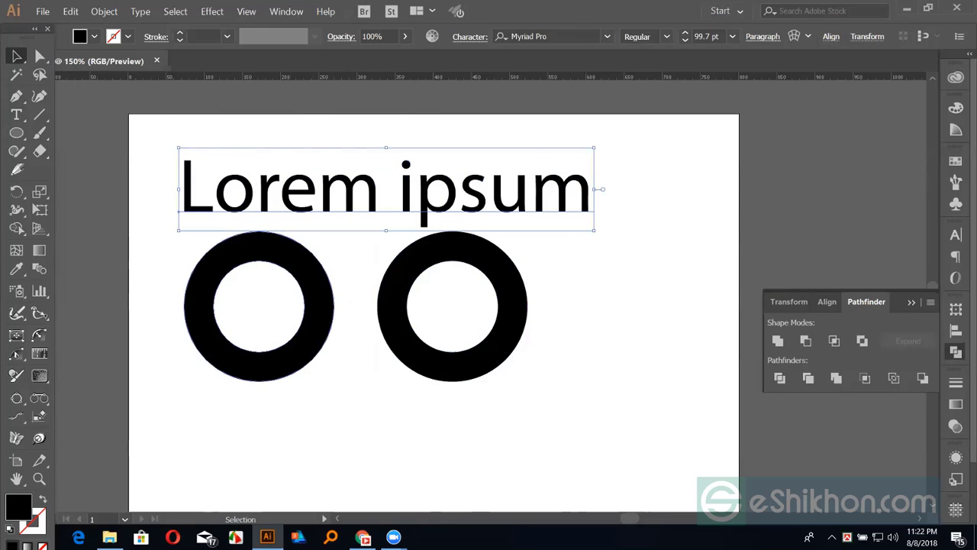
left_click(325, 313)
left_click(400, 400)
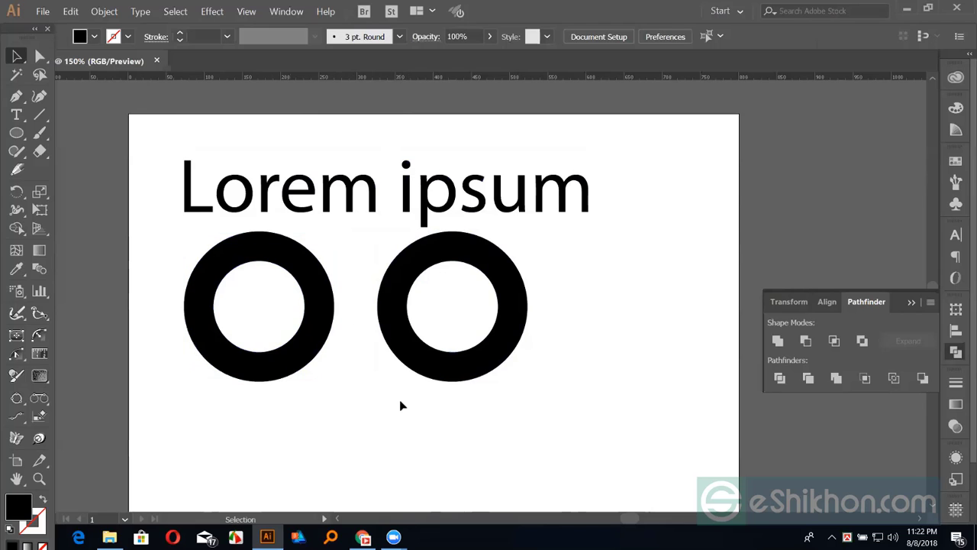
Remove the Lorem ipsum headline and select the right ring.
left_click_drag(323, 214, 355, 174)
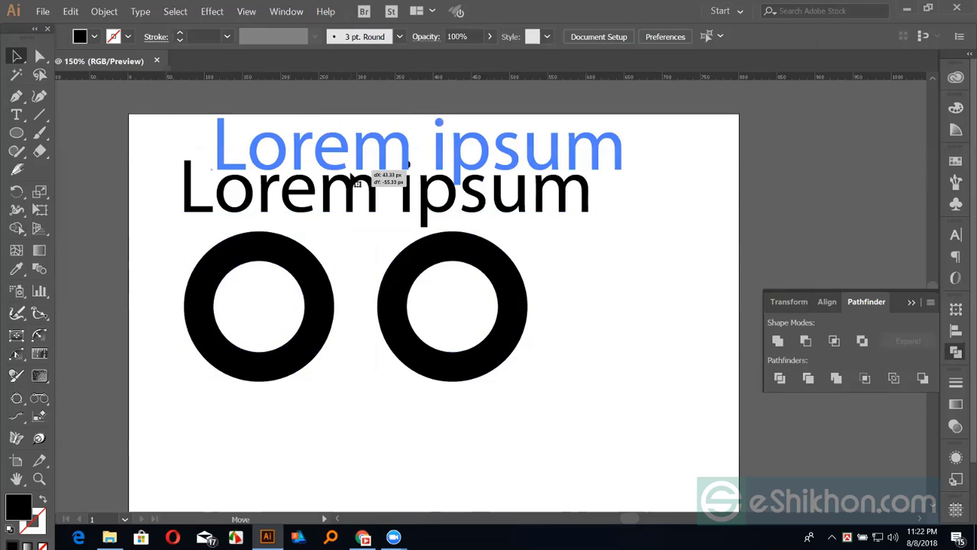
key("Delete")
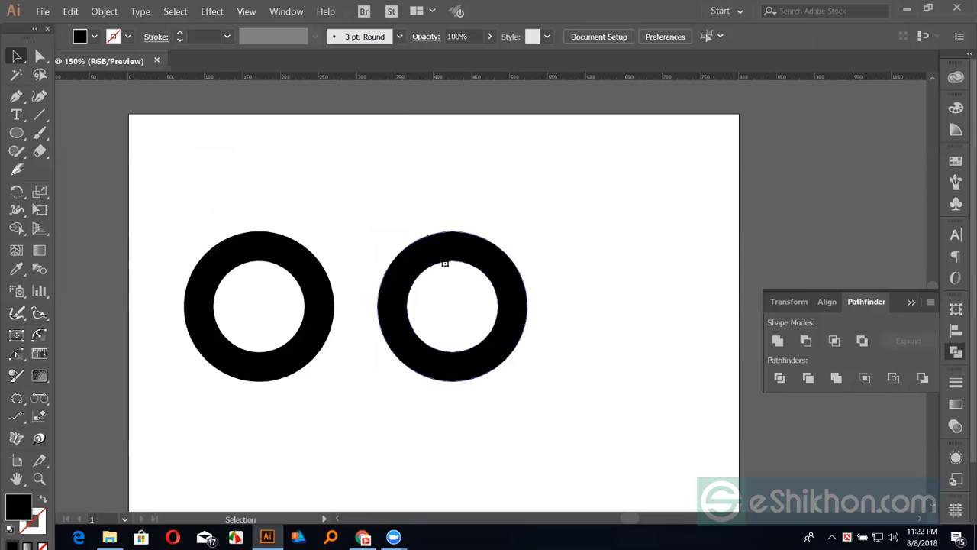
left_click(440, 264)
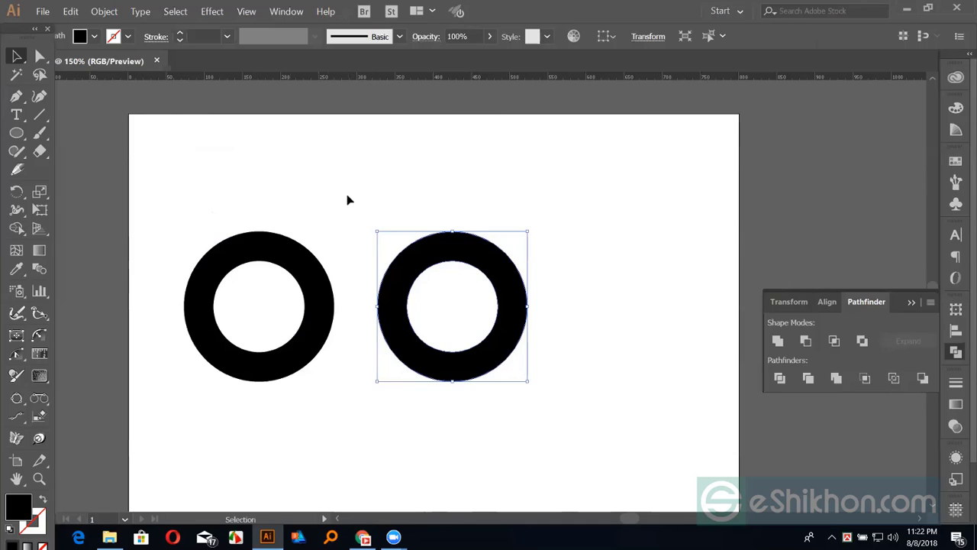
Draw a tall rectangular stem down from the right ring's left edge and select it with the ring.
key("m")
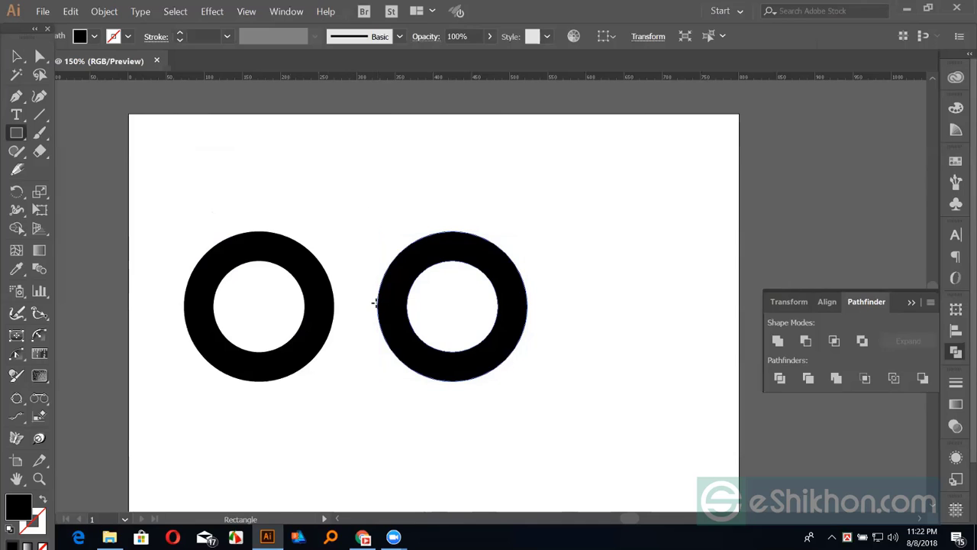
left_click_drag(376, 303, 407, 456)
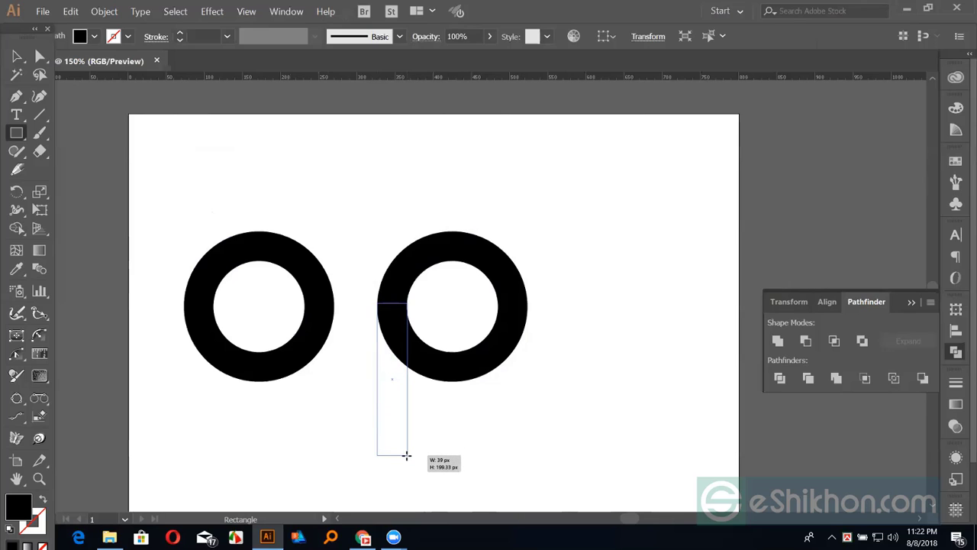
left_click_drag(406, 456, 407, 456)
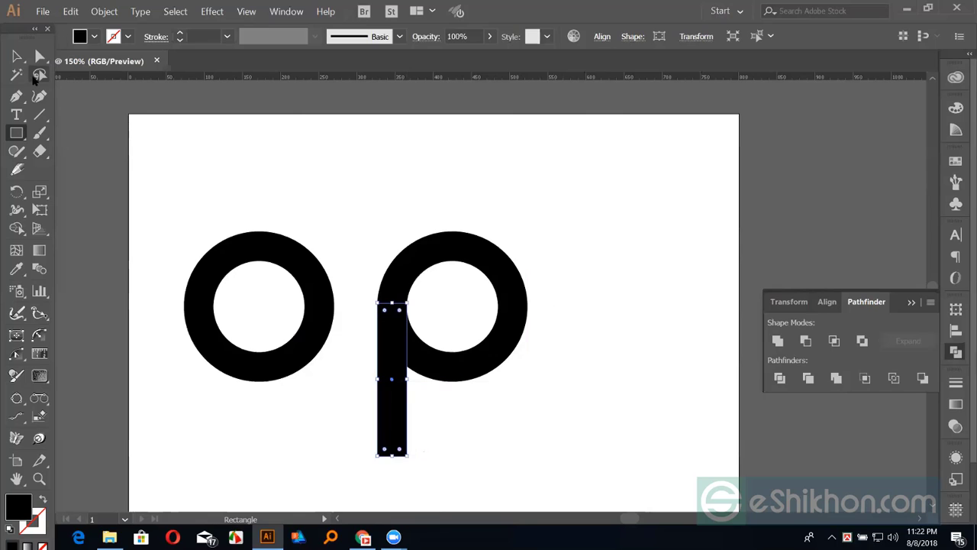
left_click(17, 55)
left_click(363, 335)
left_click(390, 366)
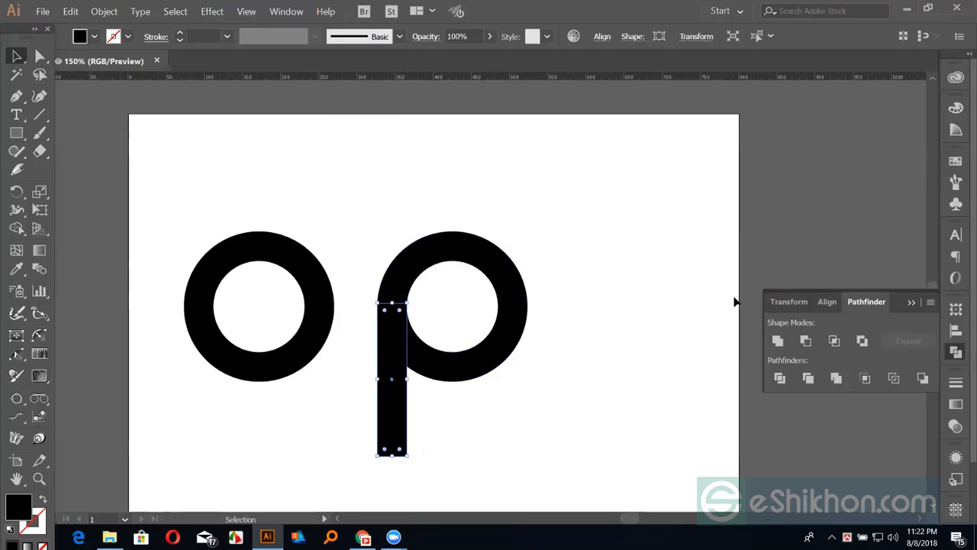
left_click(522, 334, "shift")
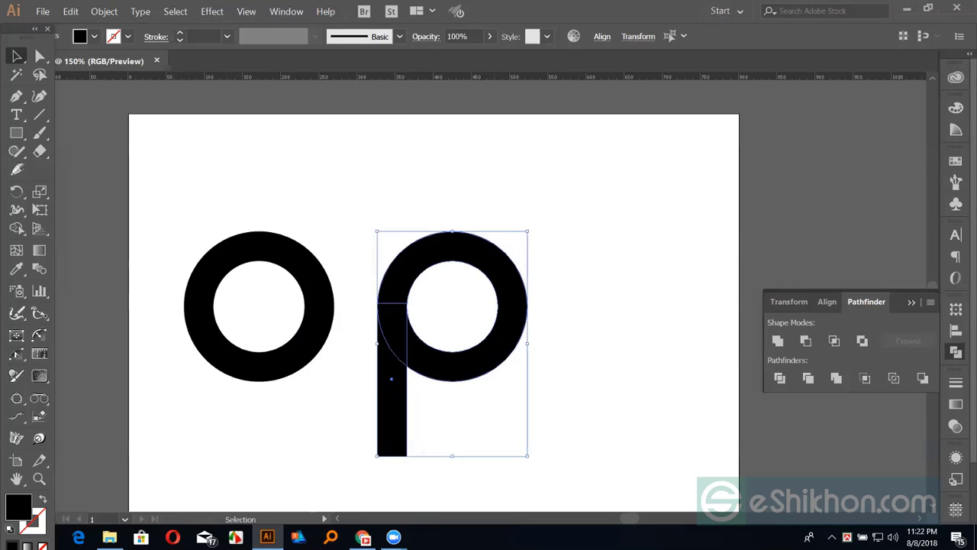
Align a stem to the ring's right edge using Horizontal Align Right with the ring as key object.
left_click(428, 275)
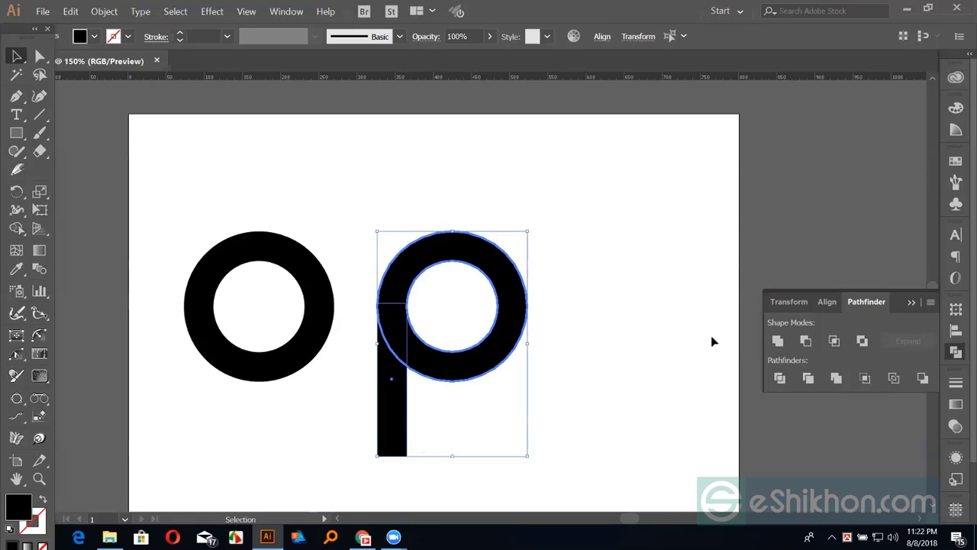
left_click(820, 302)
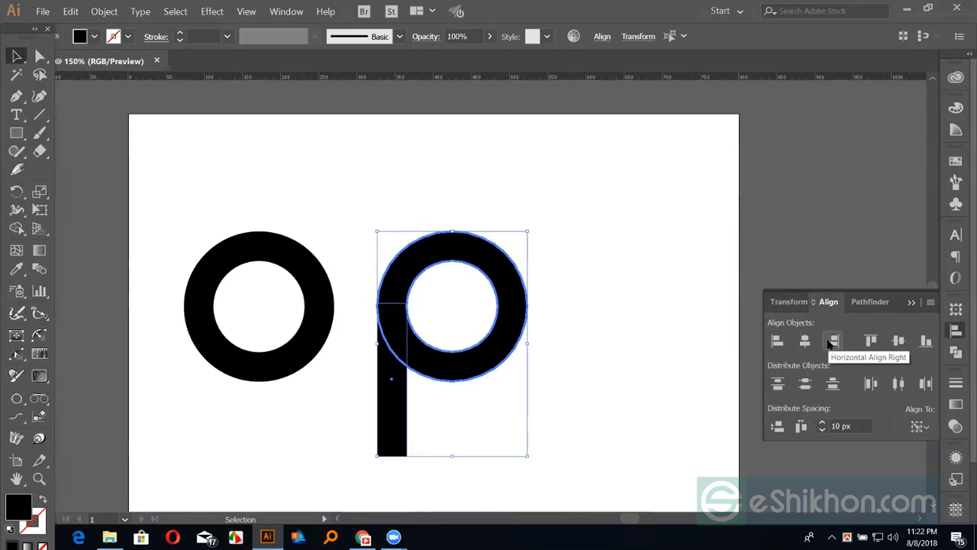
left_click(832, 341)
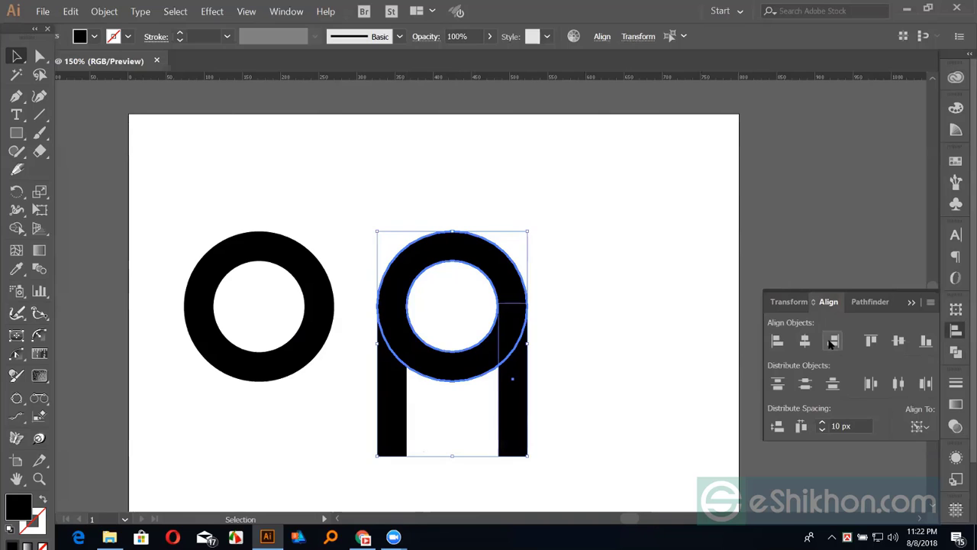
left_click(585, 312)
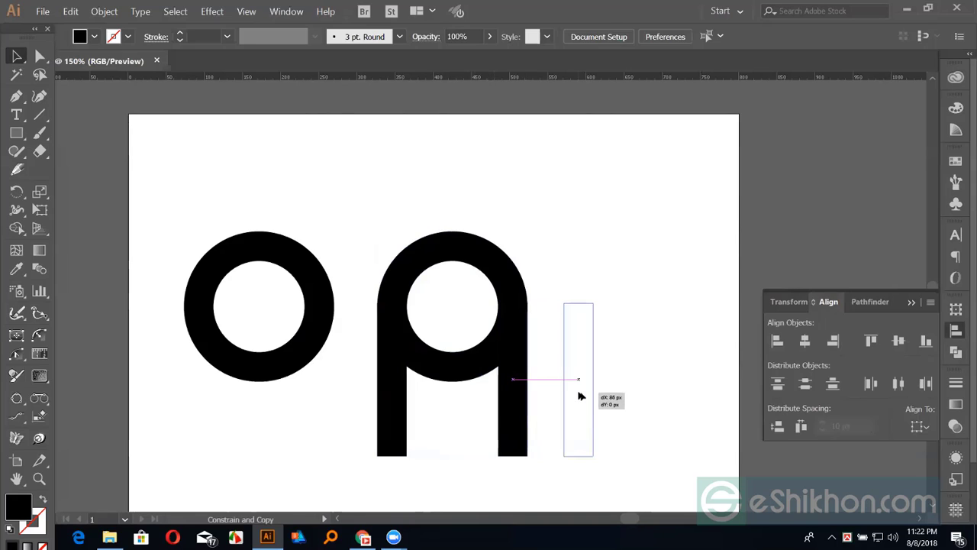
Copy a stem, rotate it 90° into a crossbar across the letter, and select all the parts.
left_click_drag(512, 378, 579, 380)
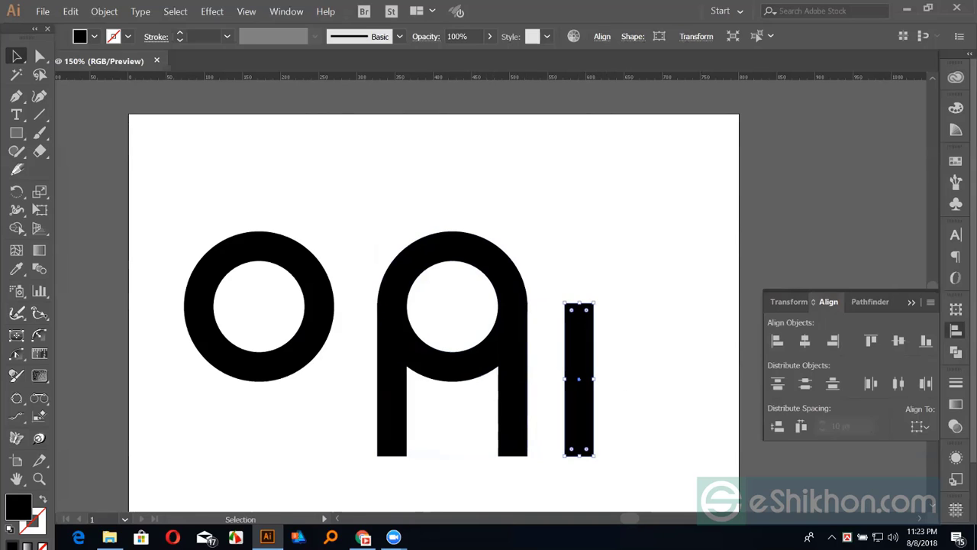
left_click_drag(599, 298, 646, 403)
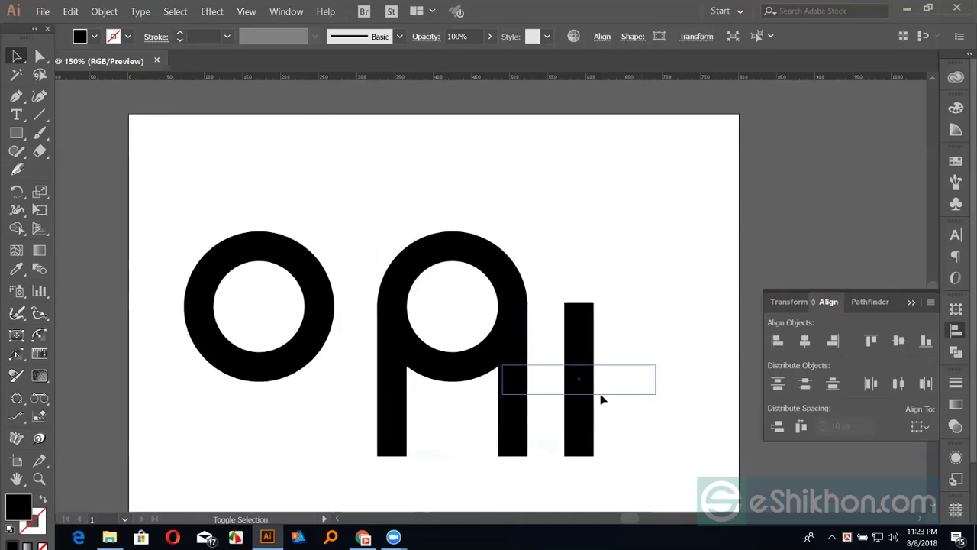
mouse_move(579, 379)
left_mouse_down()
mouse_move(450, 380)
mouse_move(465, 382)
left_mouse_up()
left_click_drag(374, 374, 377, 374)
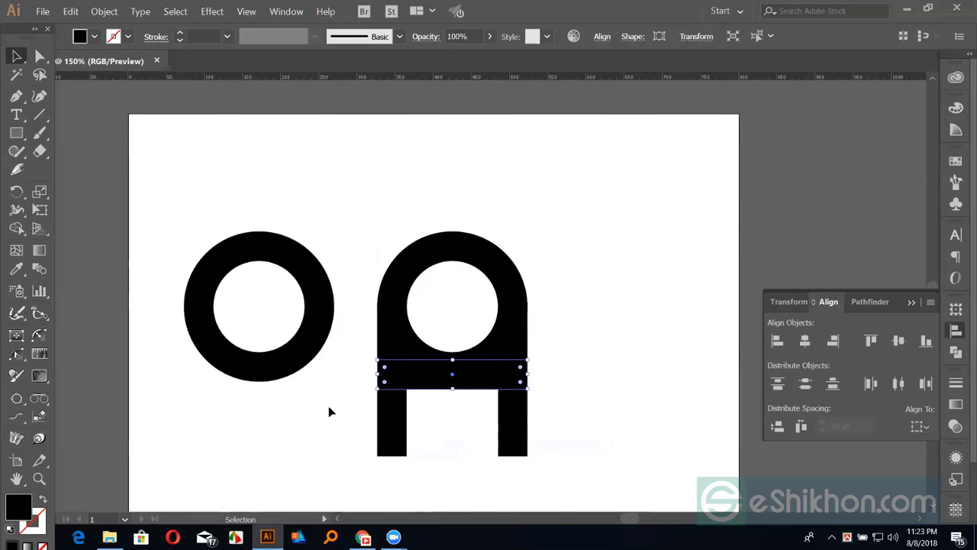
left_click(330, 412)
left_click_drag(373, 238, 533, 455)
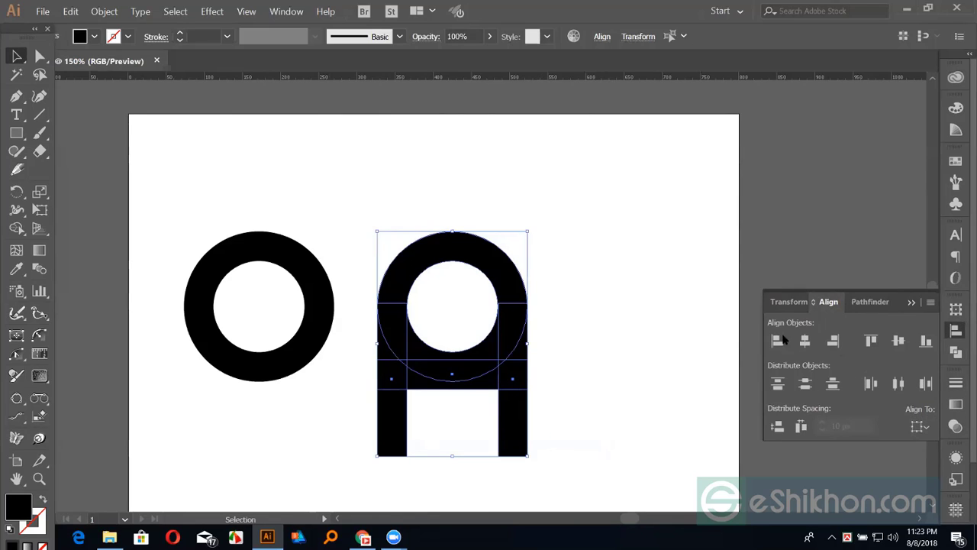
Show the Pathfinder panel, reselect all the letter's pieces, and activate Shape Builder zoomed in.
key("shift+ctrl+F9")
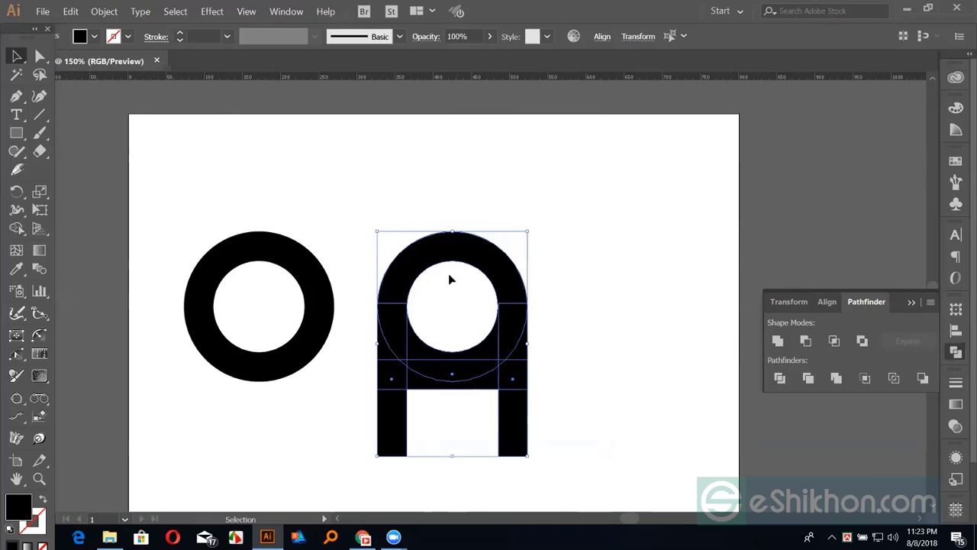
left_click(466, 309)
left_click(391, 381)
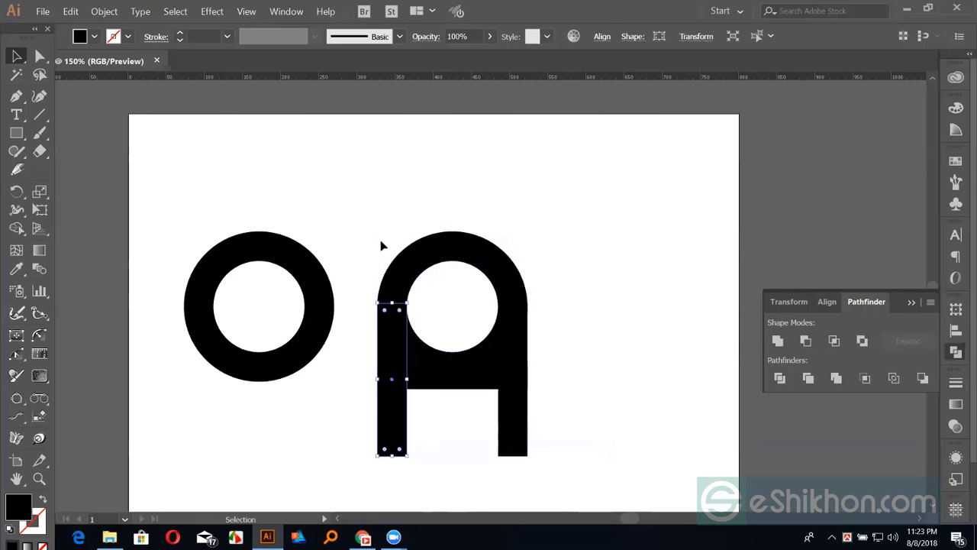
left_click_drag(382, 244, 556, 484)
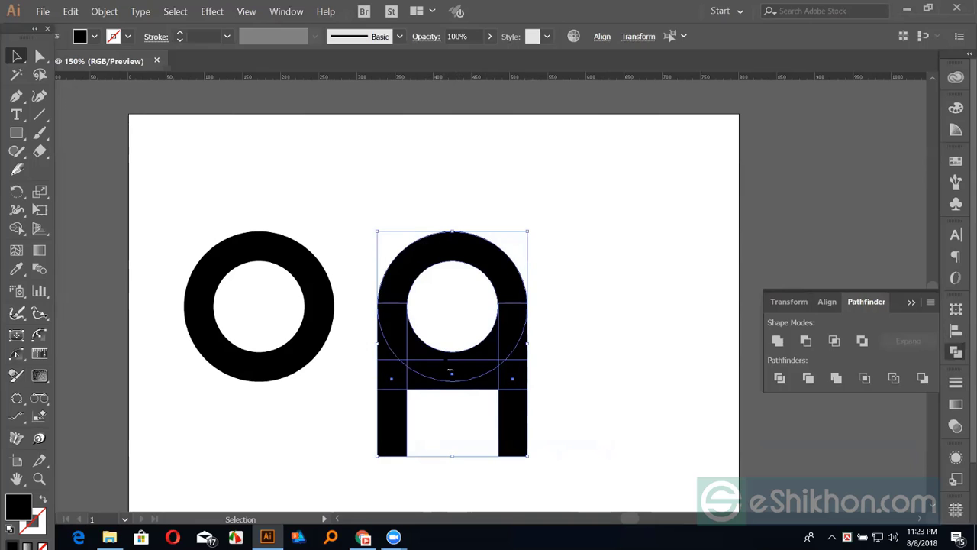
left_click(17, 227)
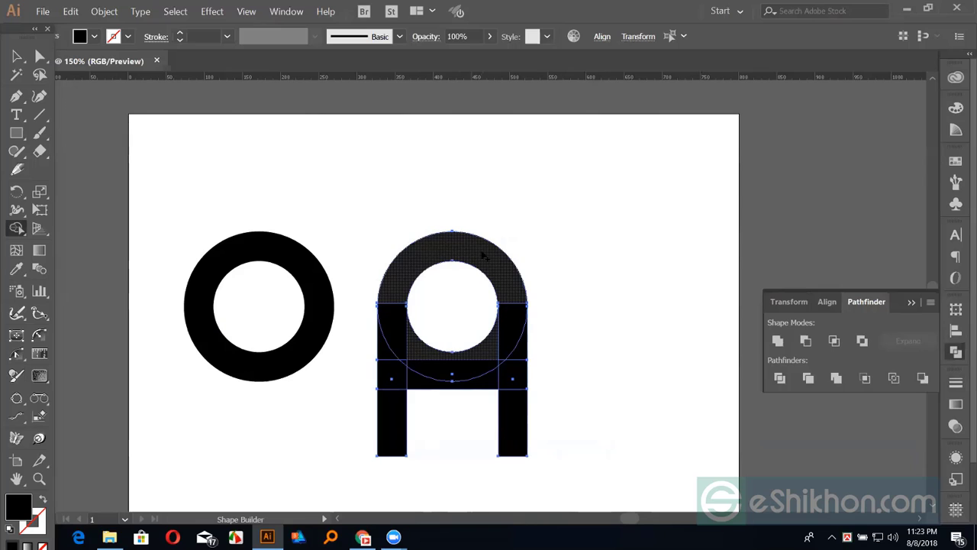
key("ctrl+plus")
key("ctrl+plus")
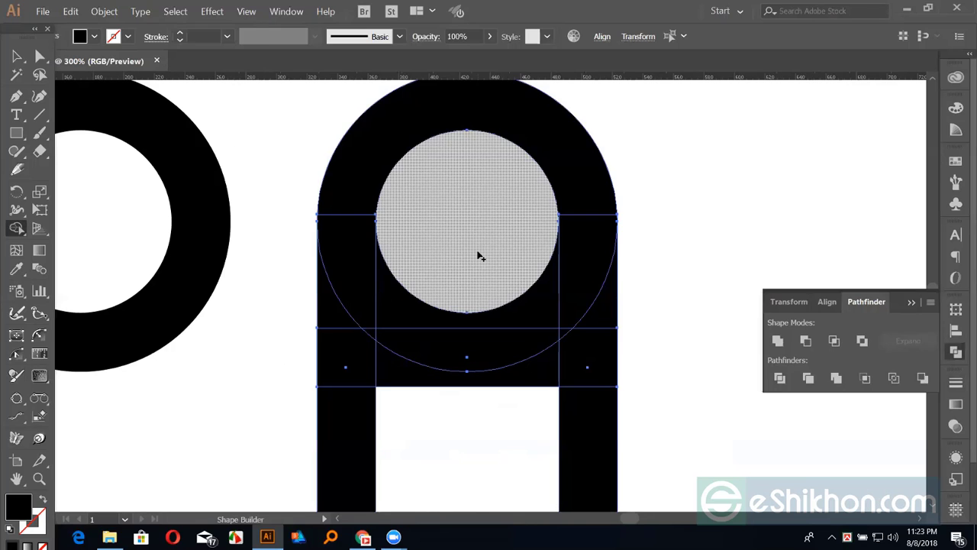
Switch to Outline view and zoom in on the circle's upper-left join.
key("v")
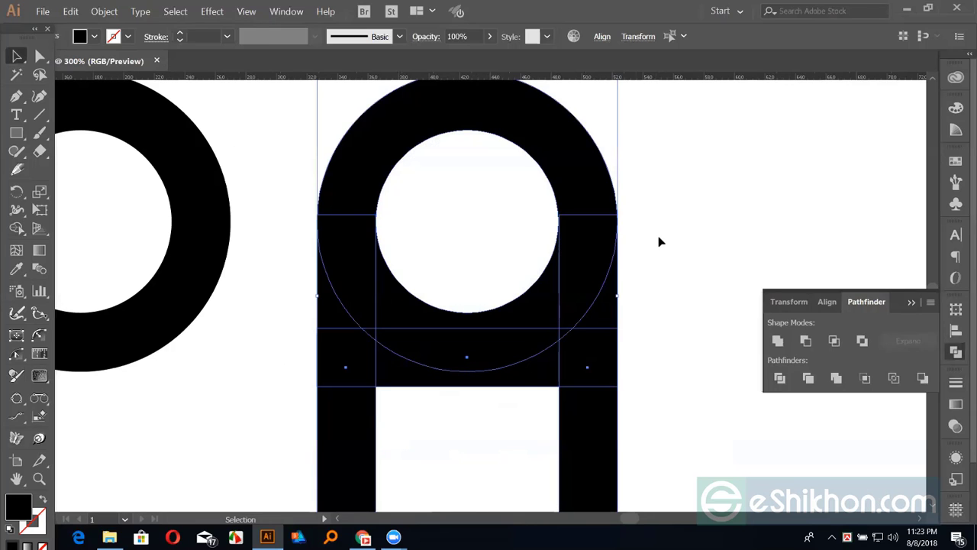
left_click(659, 240)
scroll(657, 236, "up", 1)
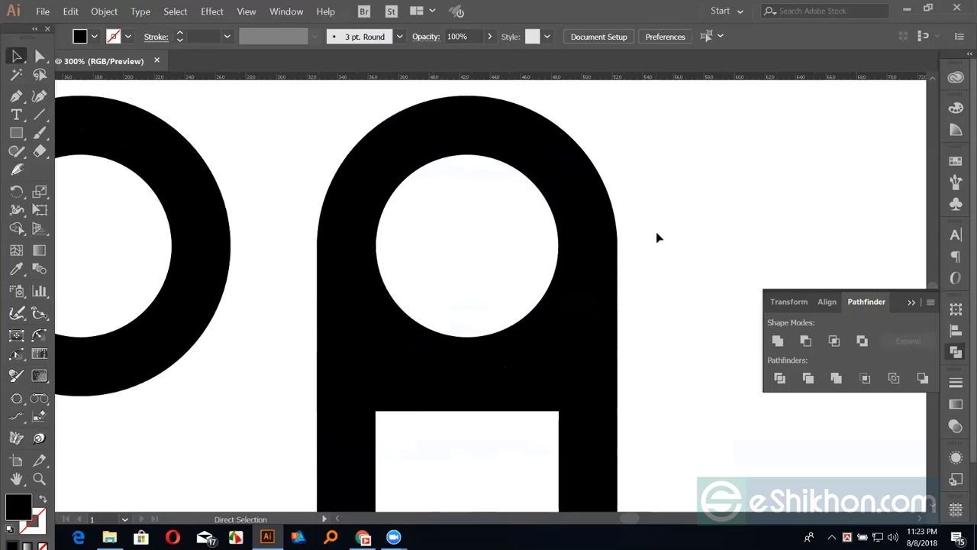
key("ctrl+y")
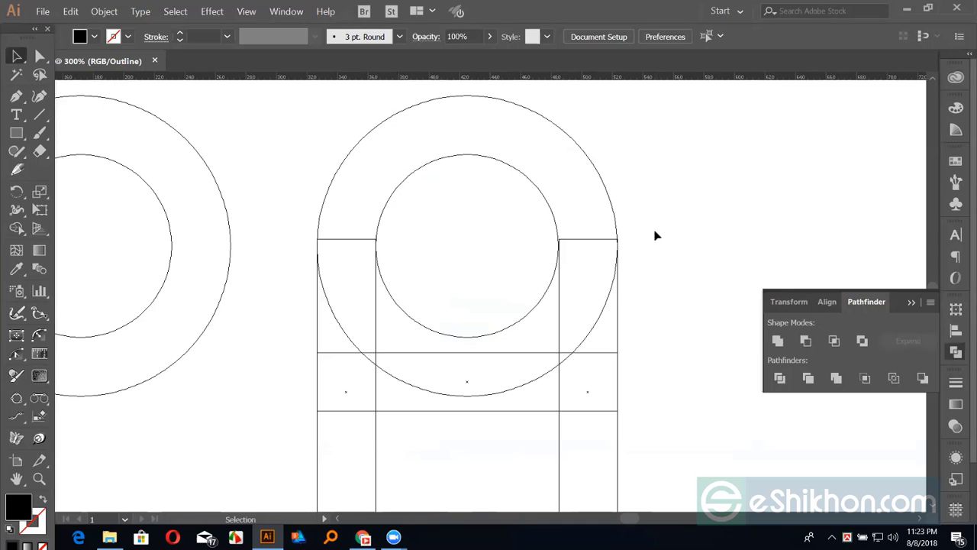
key("z")
left_click_drag(357, 225, 399, 262)
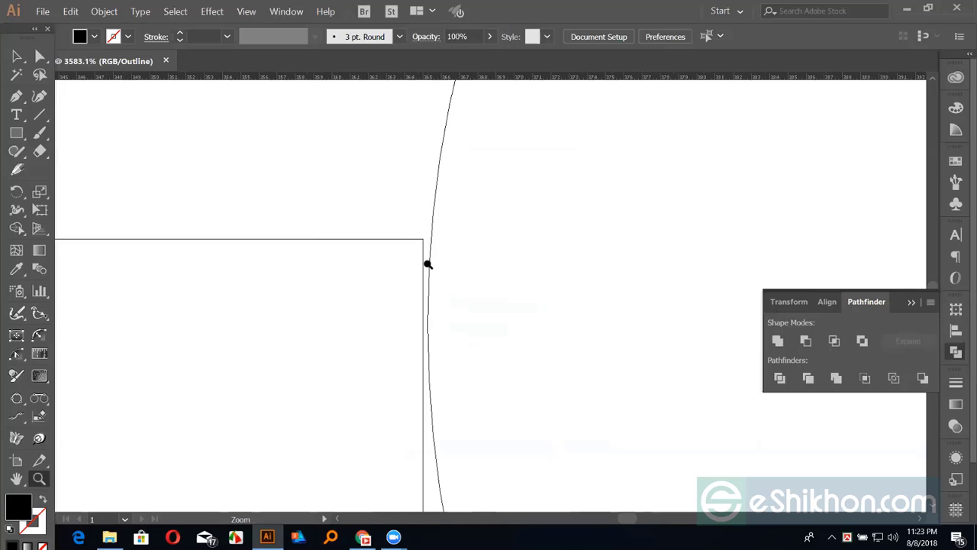
key("ctrl+minus")
key("ctrl+minus")
key("ctrl+minus")
key("ctrl+minus")
key("ctrl+minus")
key("ctrl+minus")
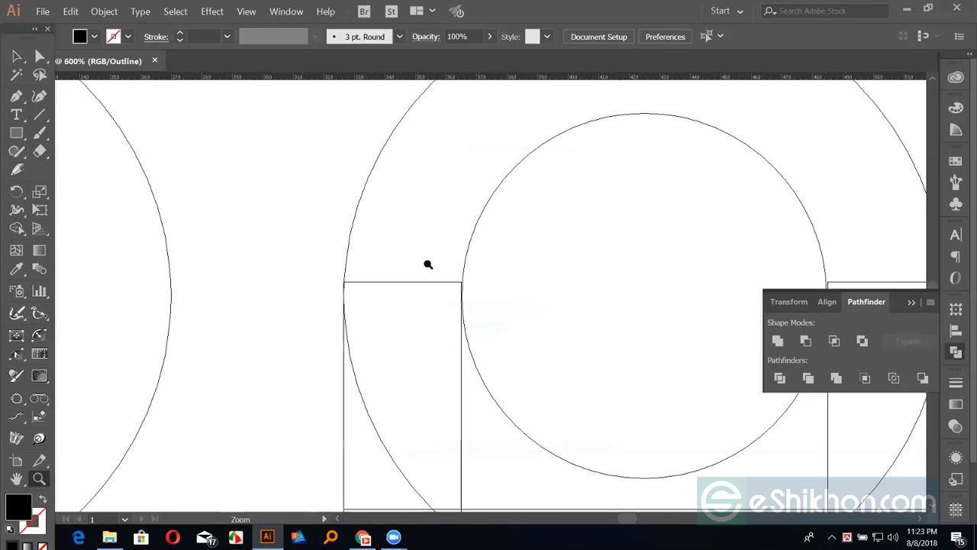
Resize the left leg rectangle so its edge meets the inner circle.
key("v")
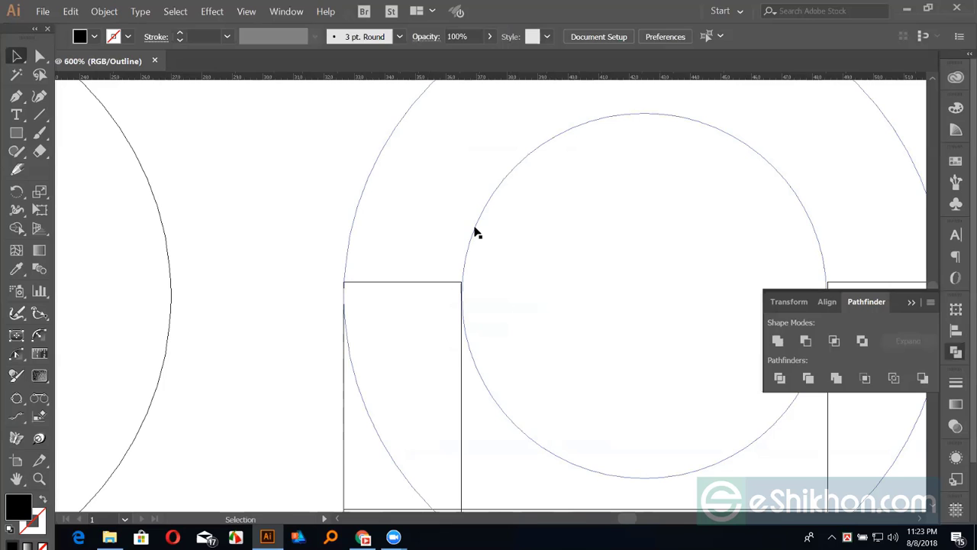
left_click(474, 232)
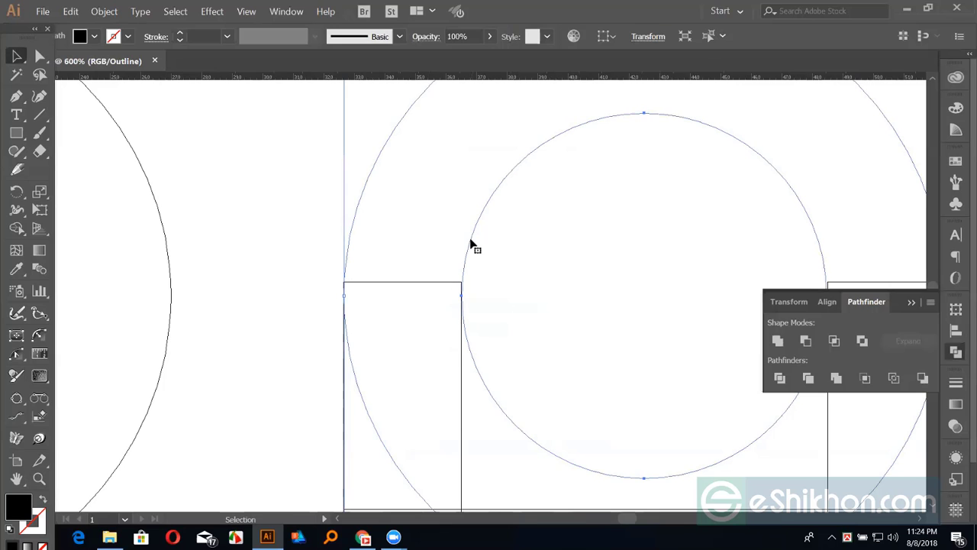
left_click(446, 284)
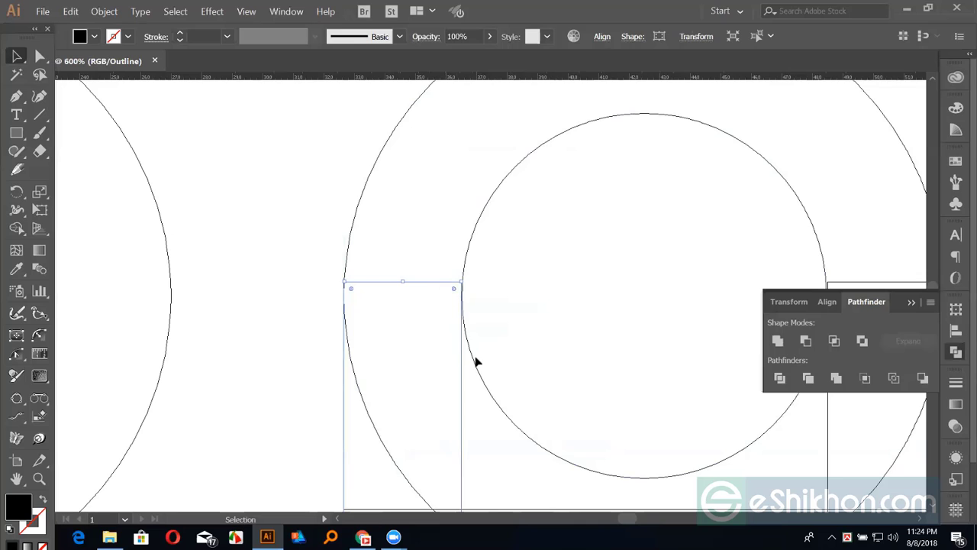
scroll(393, 166, "down", 3)
scroll(393, 165, "right", 1)
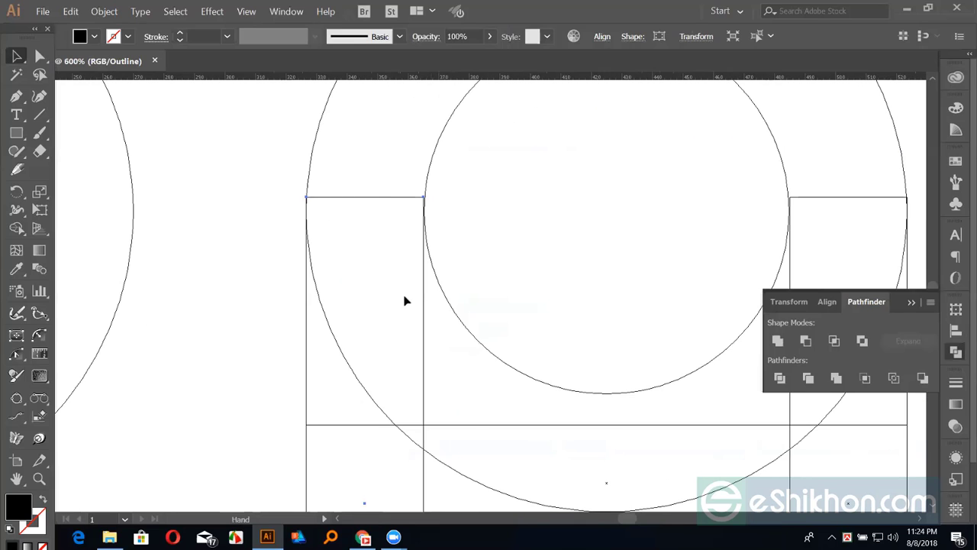
scroll(397, 344, "right", 3)
scroll(397, 343, "down", 3)
left_click_drag(379, 430, 381, 434)
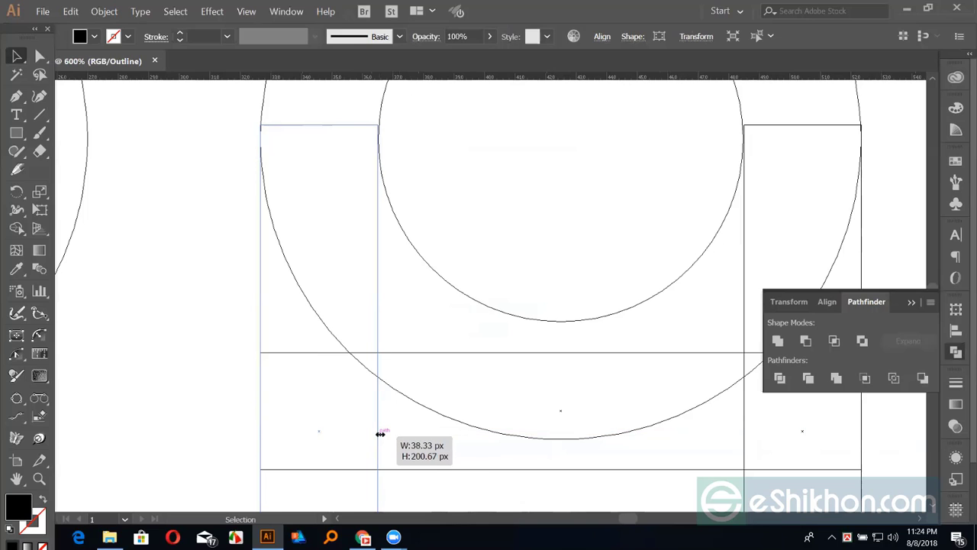
left_click_drag(380, 434, 381, 432)
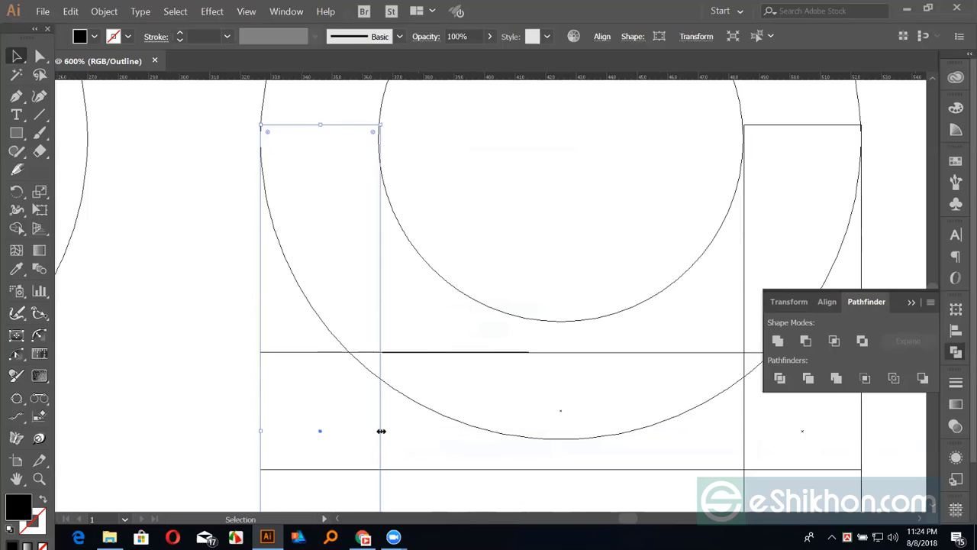
Resize the right leg's left edge to meet the inner circle's right side.
left_click_drag(522, 206, 287, 283)
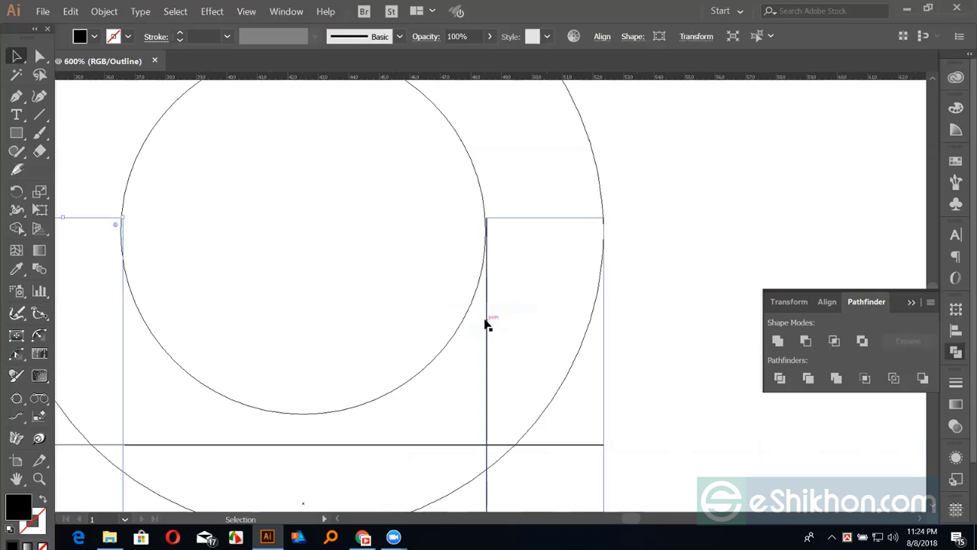
left_click_drag(449, 405, 483, 308)
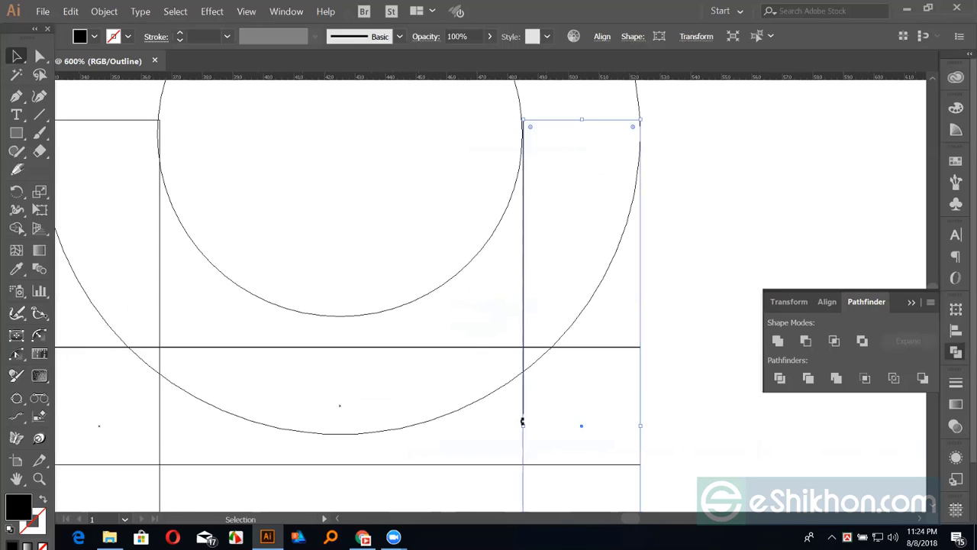
left_click_drag(521, 424, 521, 426)
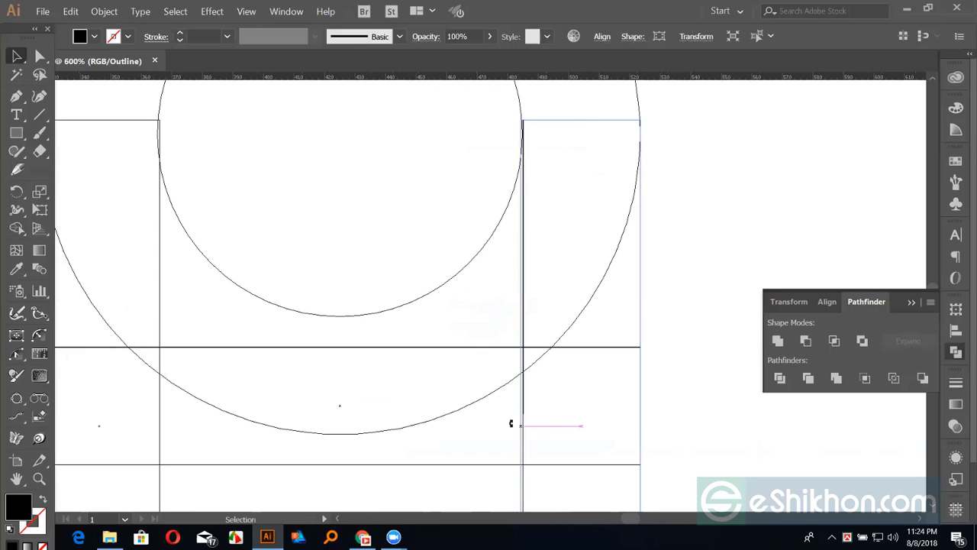
left_click(426, 224)
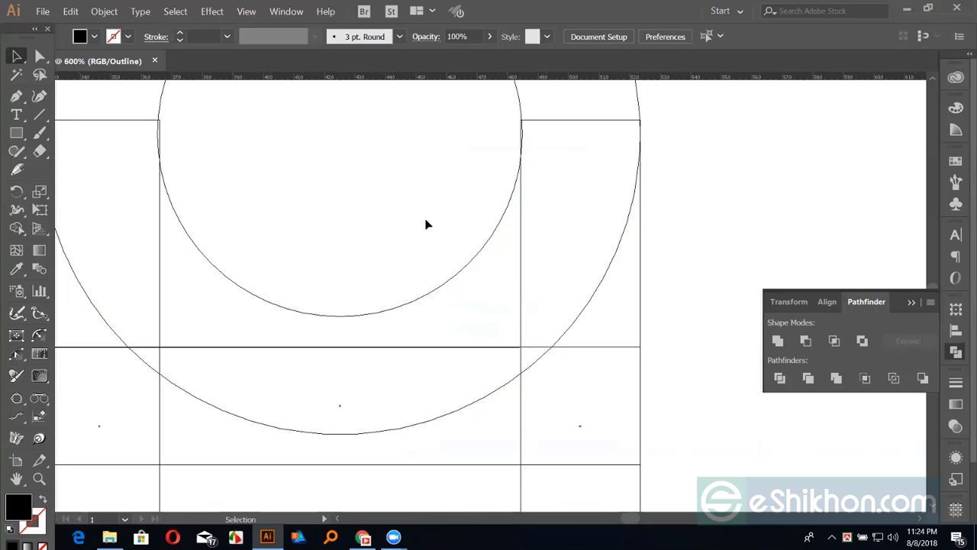
key("ctrl+minus")
key("ctrl+minus")
key("ctrl+minus")
Back in Preview, select the A's pieces and merge the inner circle area with the region below using Shape Builder.
key("ctrl+y")
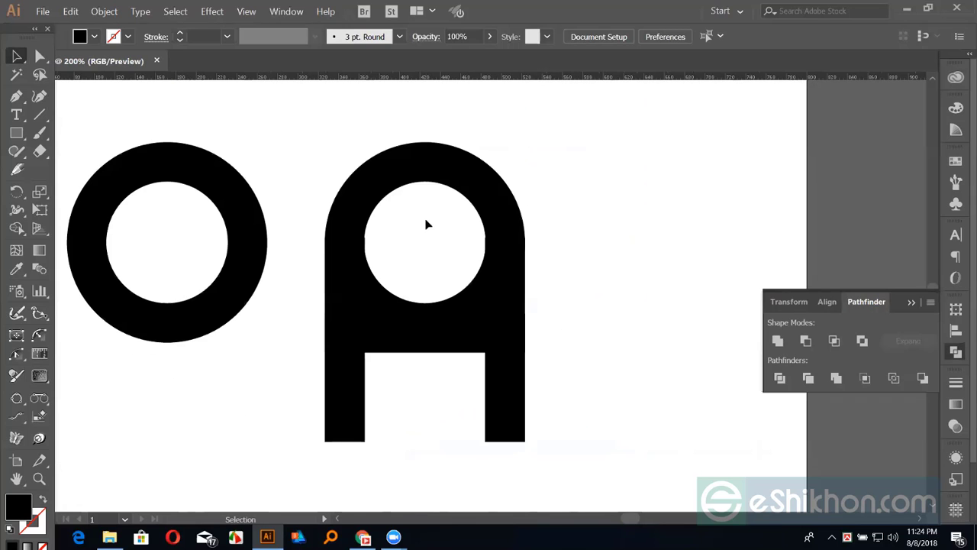
left_click_drag(316, 131, 540, 438)
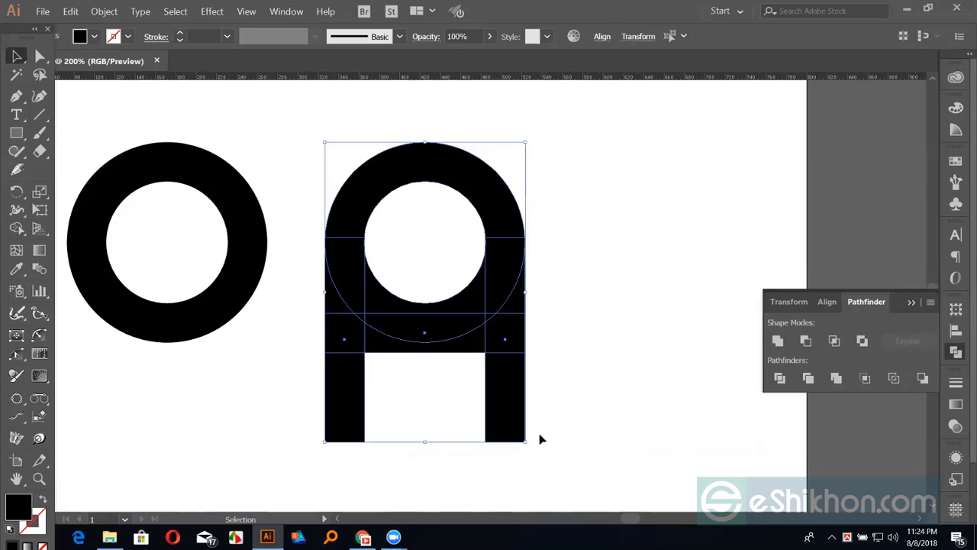
key("shift+m")
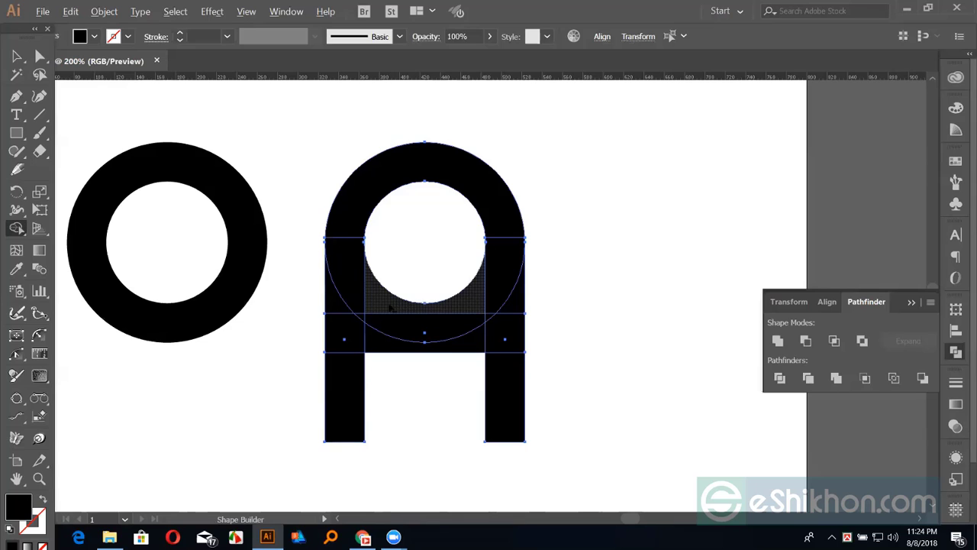
left_click_drag(389, 307, 393, 304)
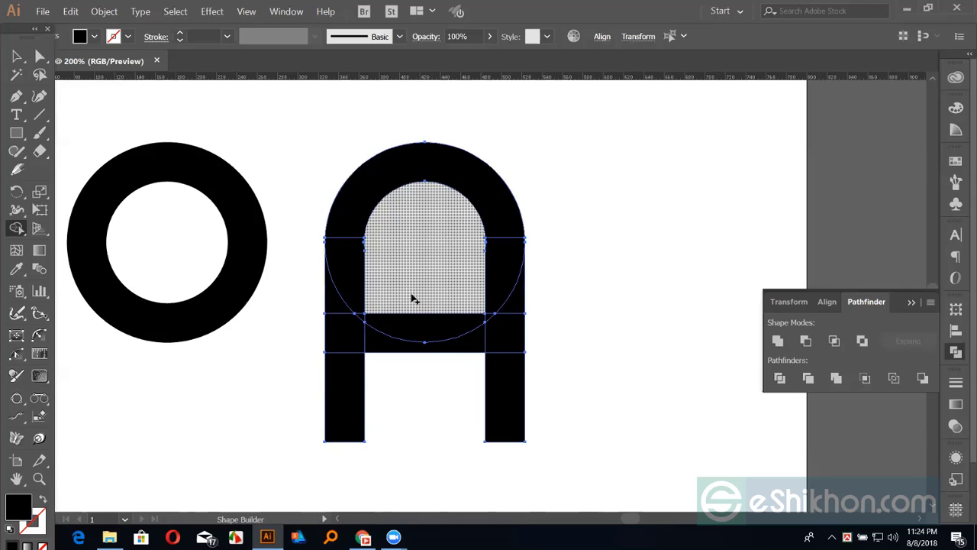
Add the small inner corner piece, then Unite all the A's pieces into one shape.
key("ctrl+plus")
key("ctrl+plus")
key("ctrl+plus")
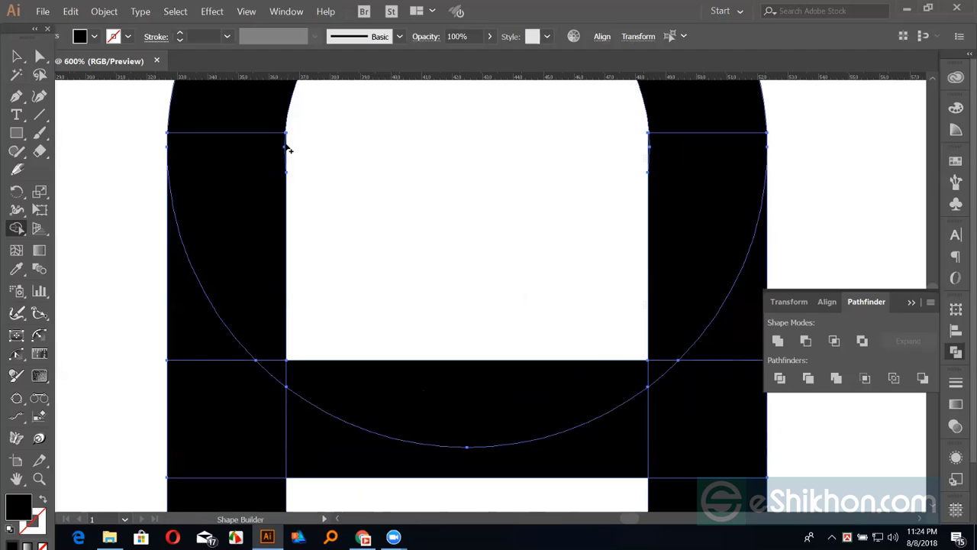
key("ctrl+plus")
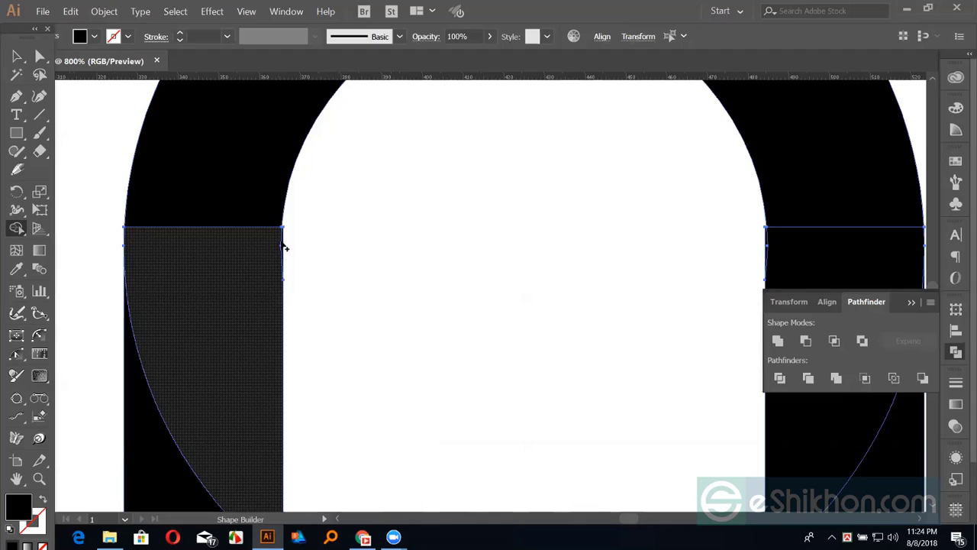
left_click(283, 244)
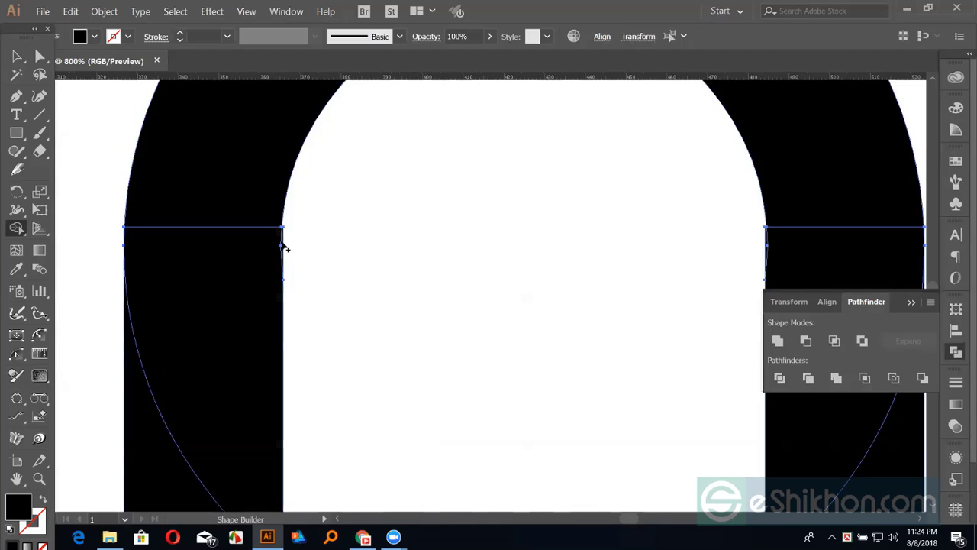
key("ctrl+minus")
key("ctrl+minus")
key("ctrl+minus")
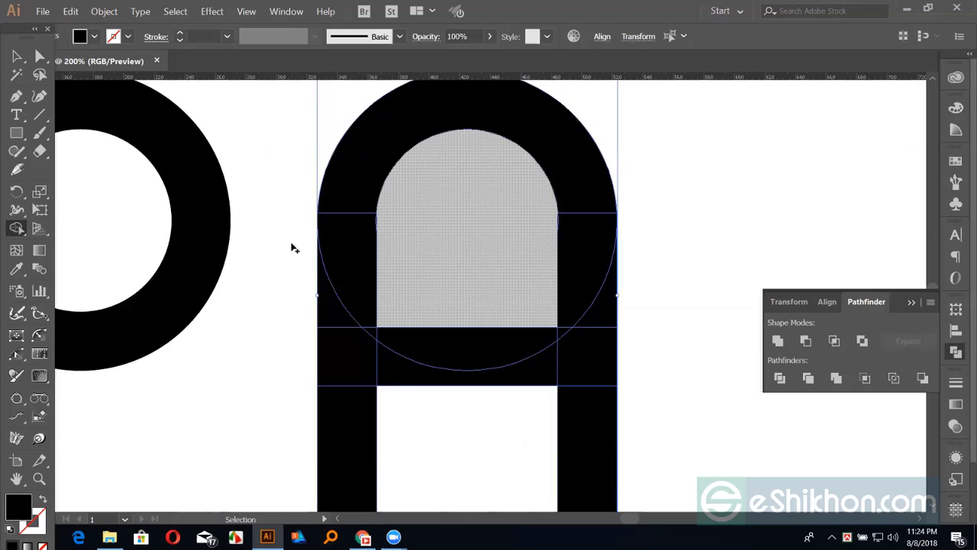
key("ctrl+minus")
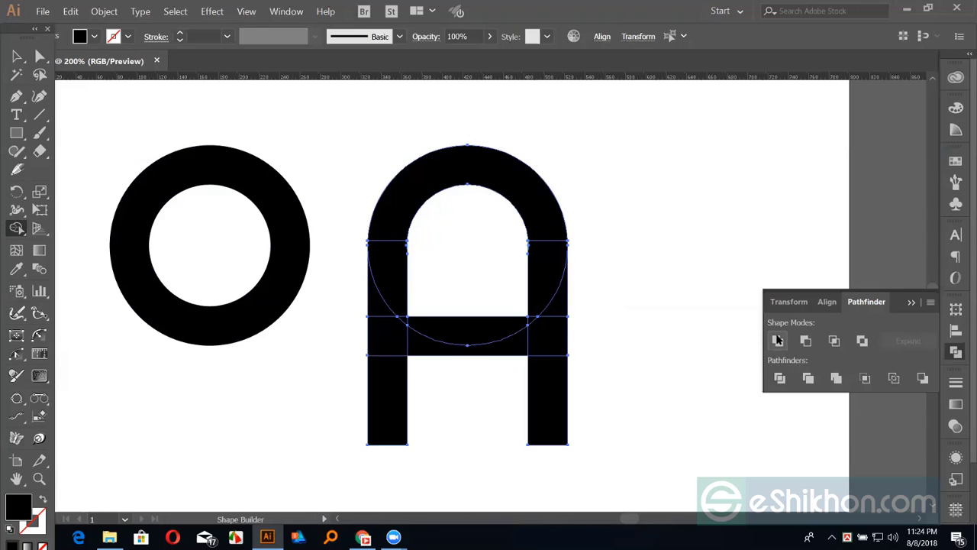
left_click(778, 340)
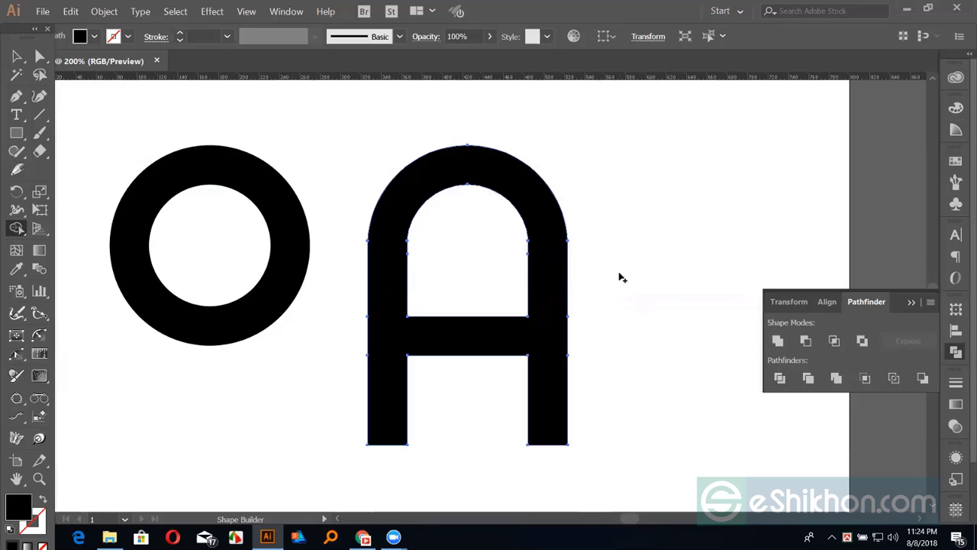
left_click(16, 58)
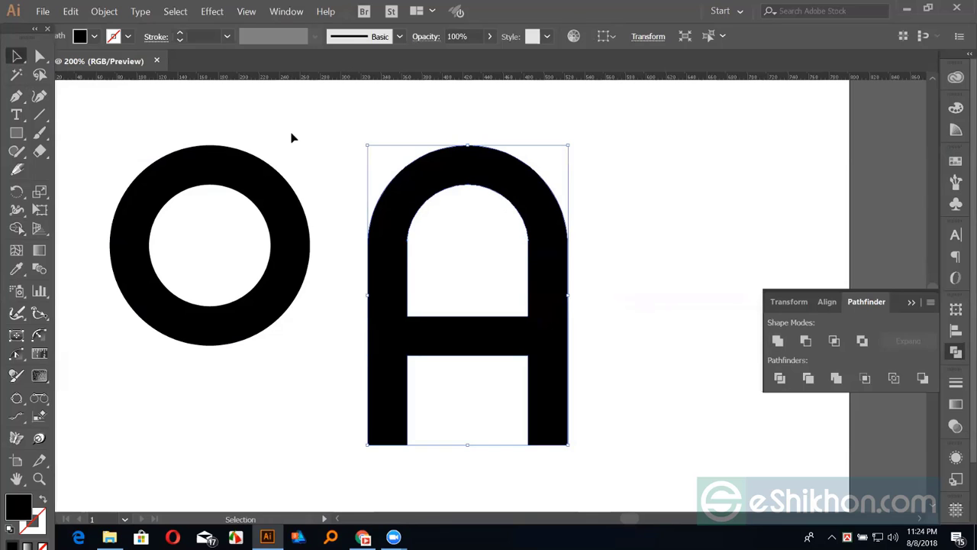
left_click(289, 138)
left_click(387, 229)
key("Delete")
key("ctrl+minus")
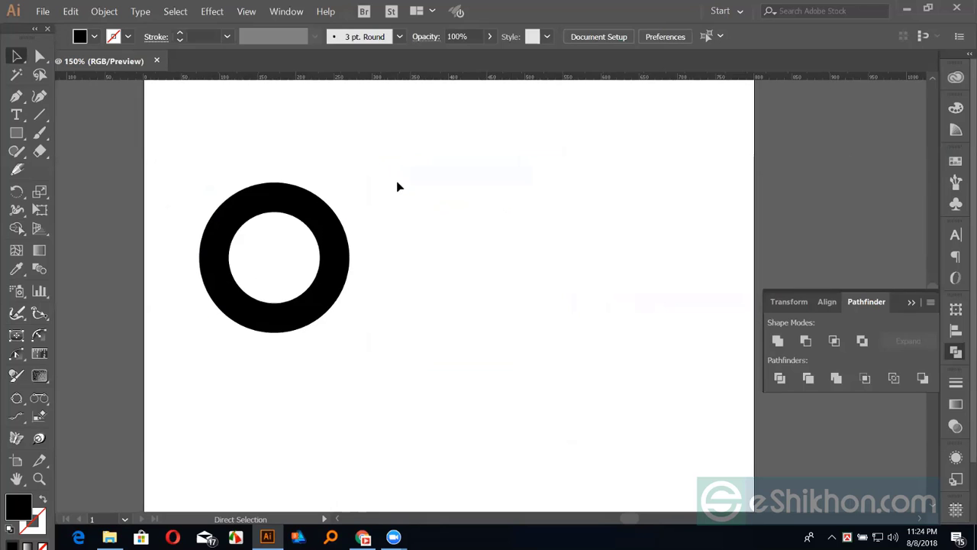
key("ctrl+minus")
key("ctrl+z")
key("ctrl+plus")
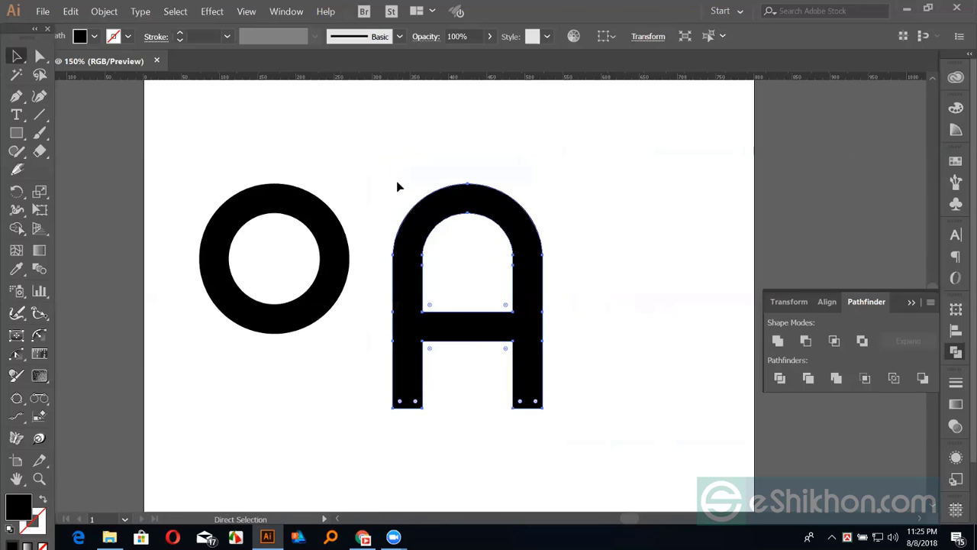
key("ctrl+plus")
key("ctrl+plus")
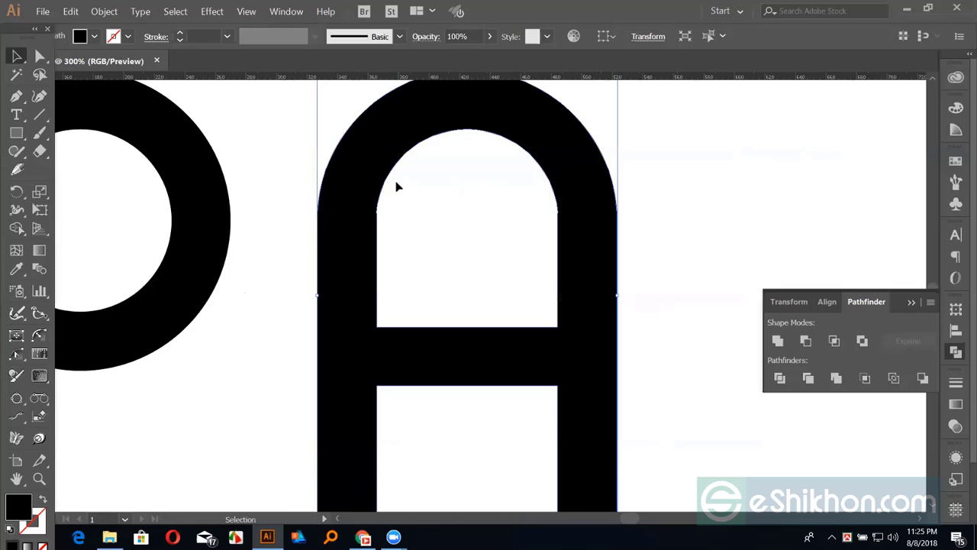
key("a")
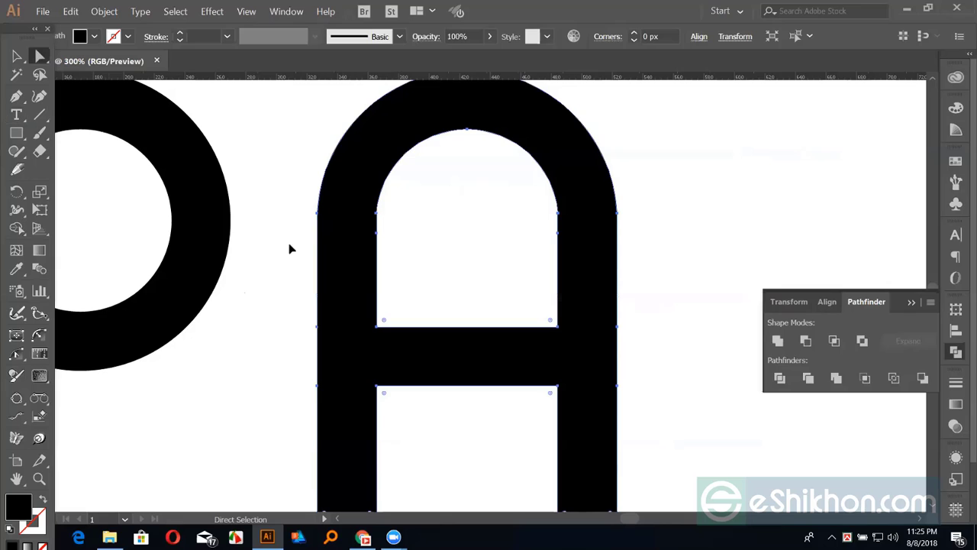
left_click(384, 216)
key("ctrl+equal")
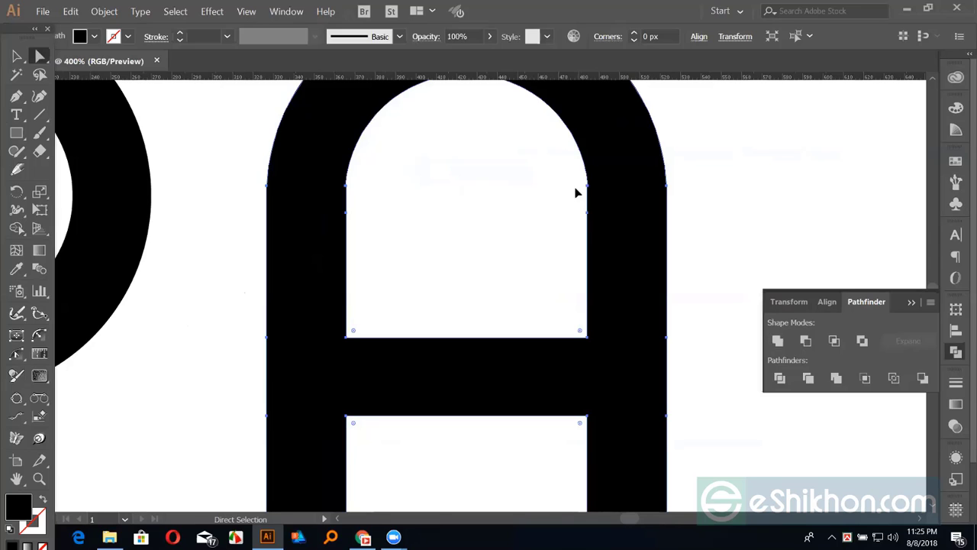
key("p")
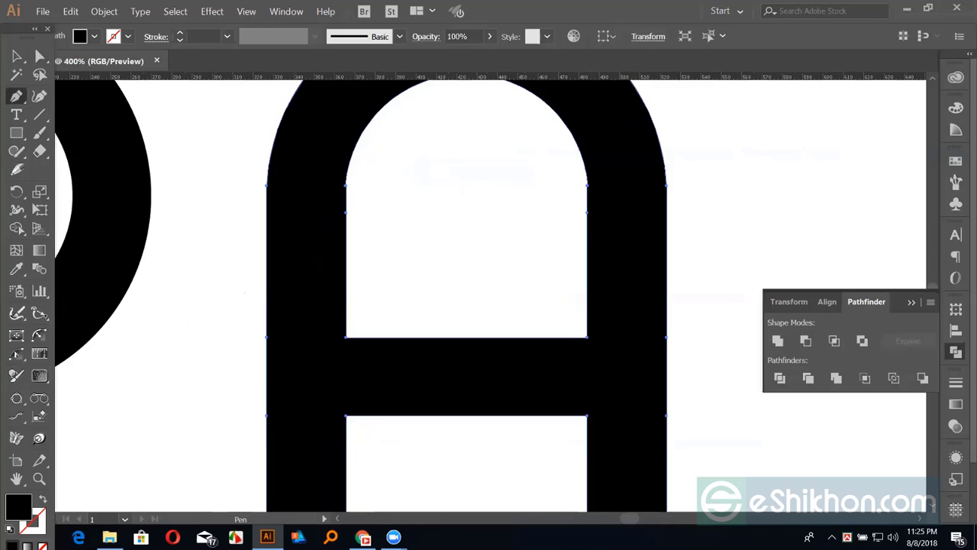
Undo the lopsided anchor deletion on the A's arch and reselect the A path.
key("minus")
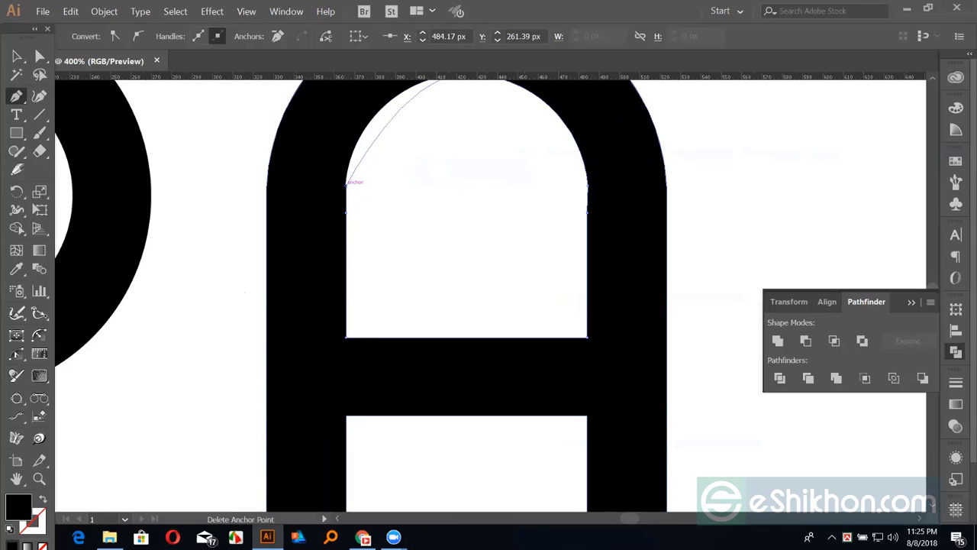
scroll(435, 245, "up", 2)
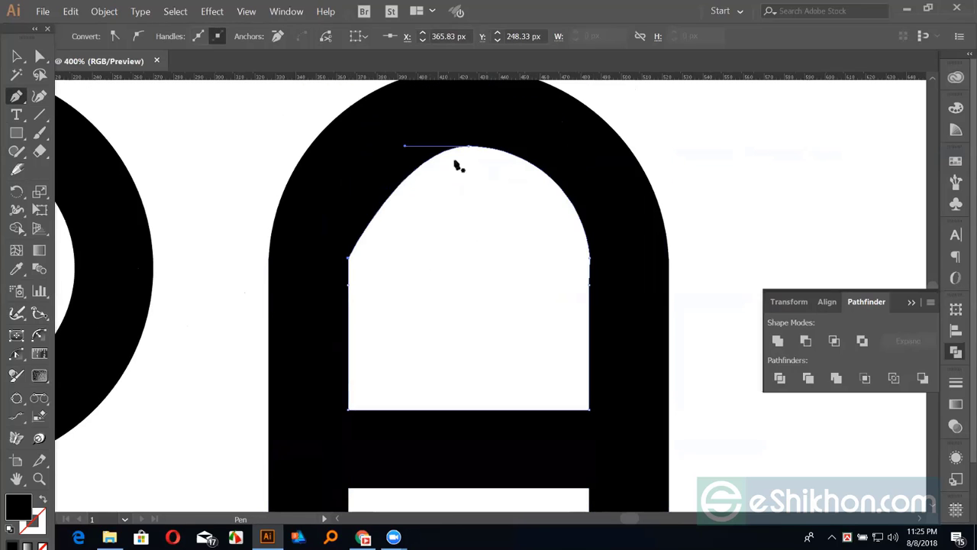
key("ctrl+z")
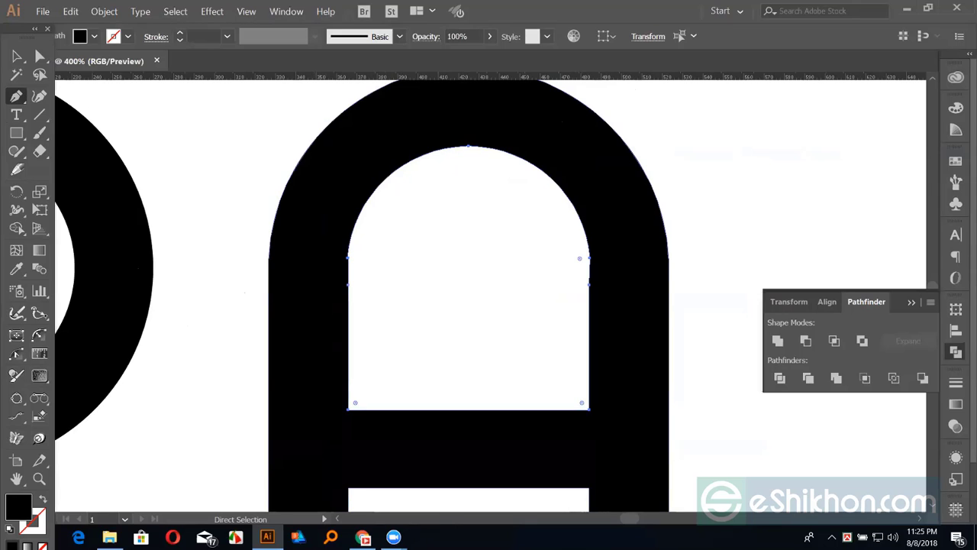
left_click(391, 175, "ctrl")
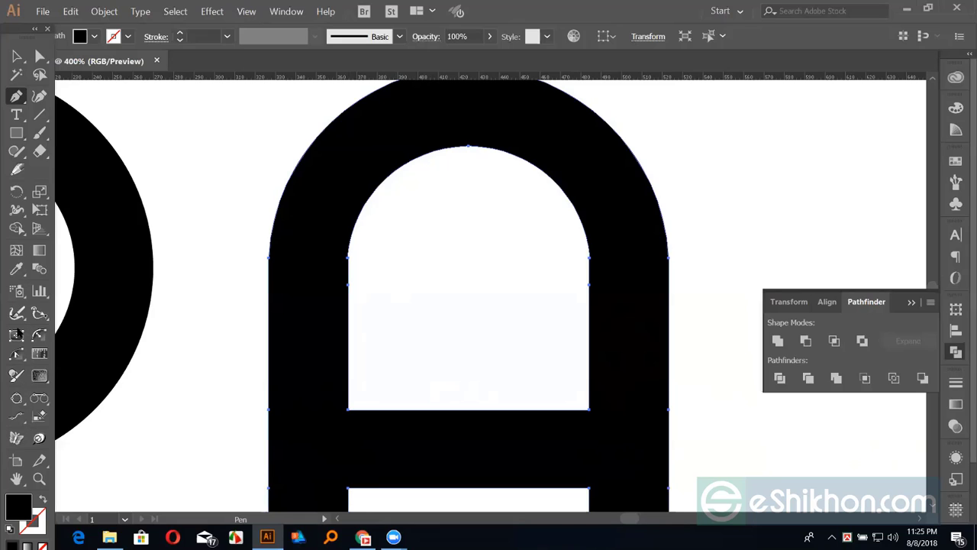
Remove the extra arch anchor with PathScribe's Smart Remove Brush, then deselect the A.
left_click_drag(19, 355, 185, 373)
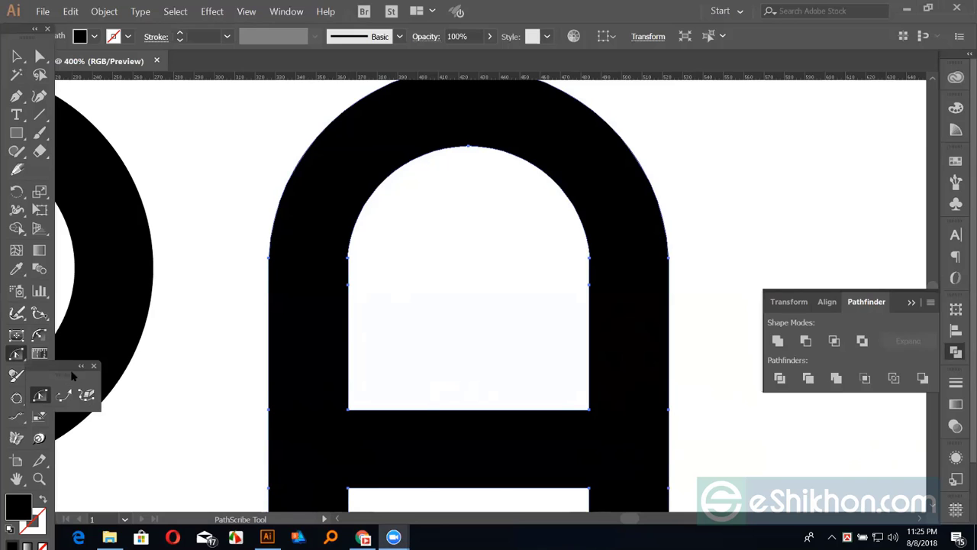
left_click_drag(73, 378, 130, 376)
left_click(145, 394)
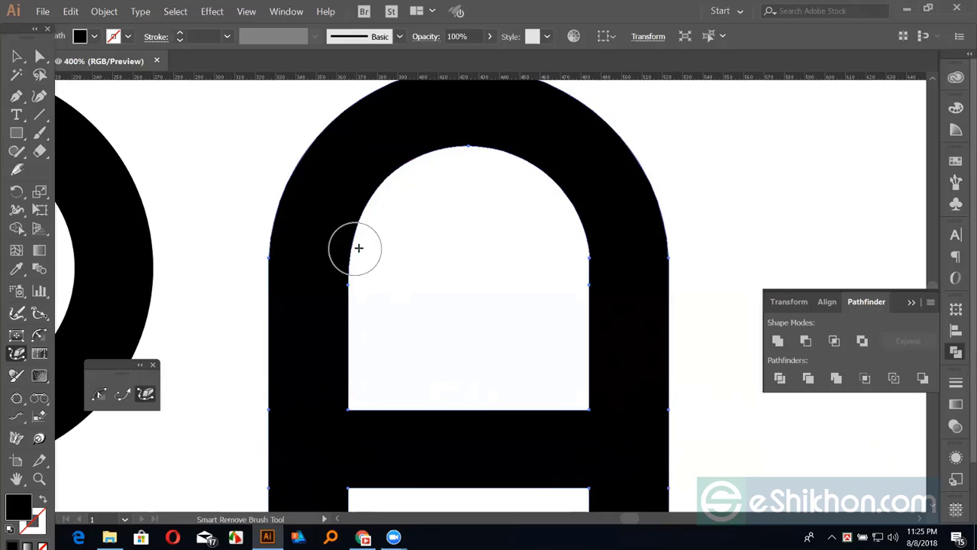
left_click_drag(578, 244, 594, 257)
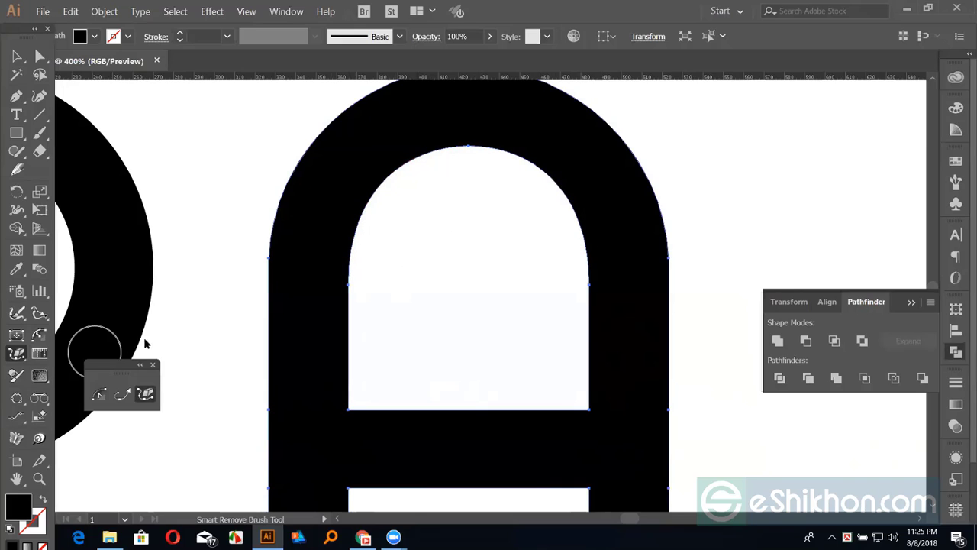
key("a")
key("ctrl+minus")
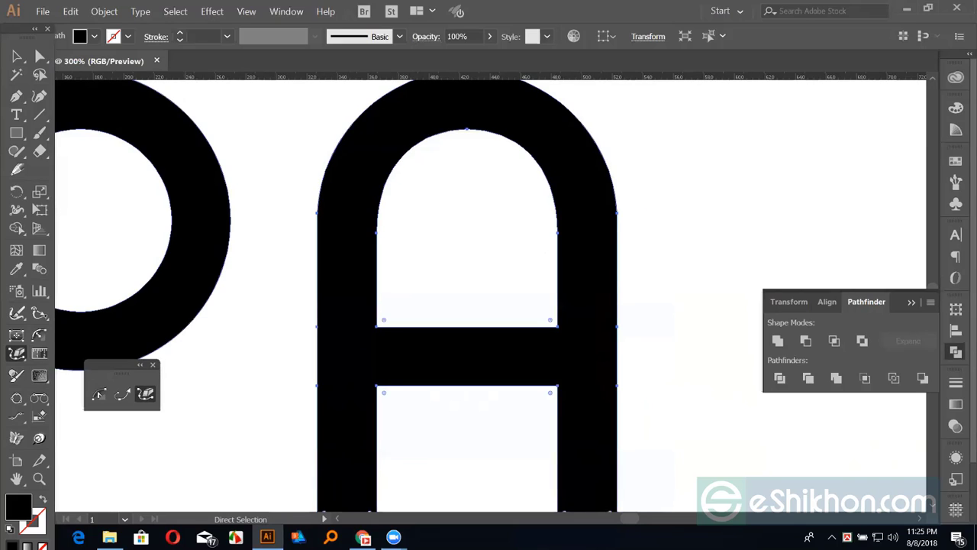
key("ctrl")
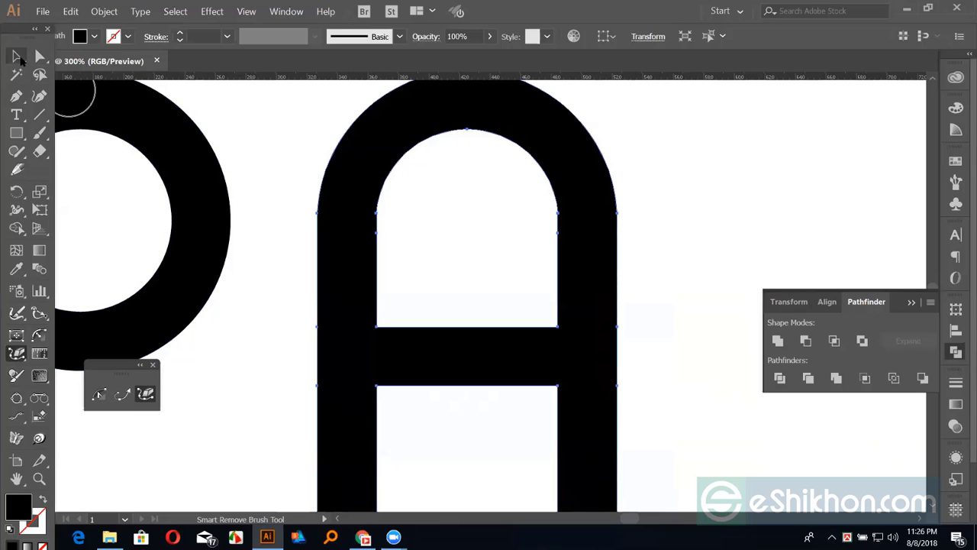
left_click(16, 56)
left_click(247, 146)
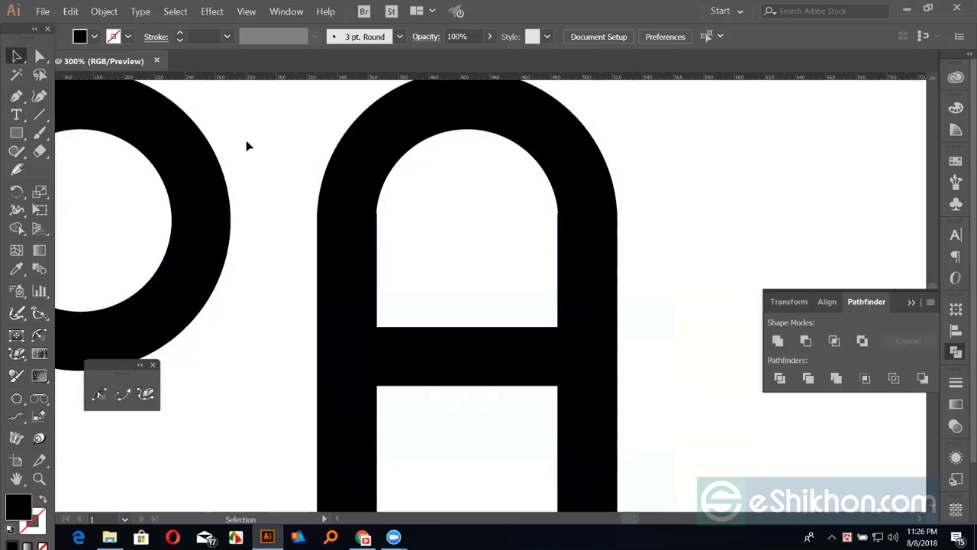
Draw a test rectangle above the A, undo its resizing, and delete it.
key("ctrl+minus")
key("ctrl+minus")
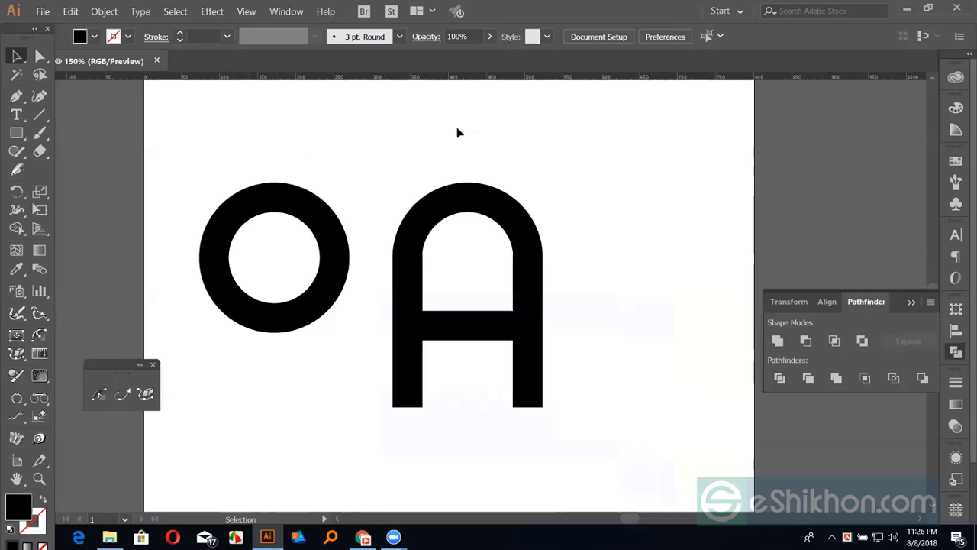
left_click_drag(458, 131, 437, 243)
left_click(16, 133)
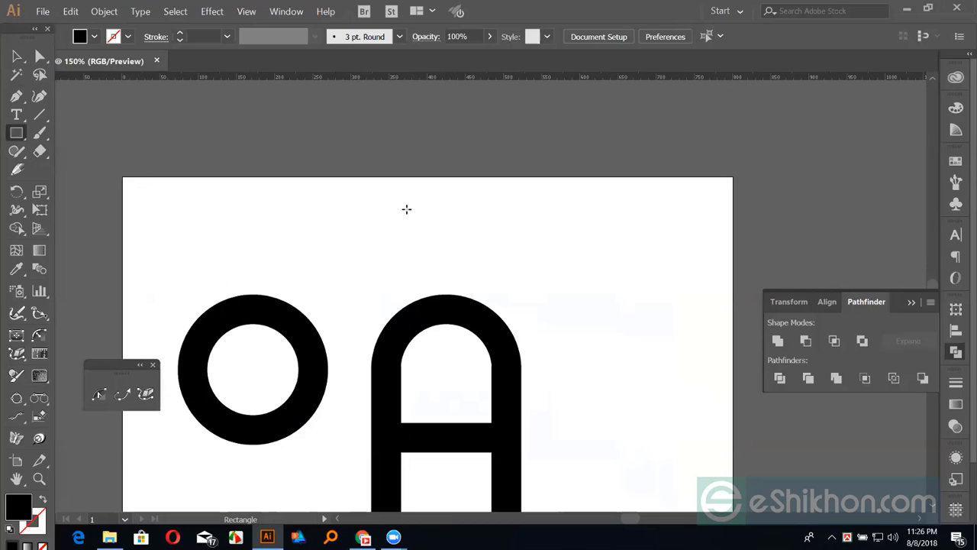
left_click_drag(387, 200, 585, 269)
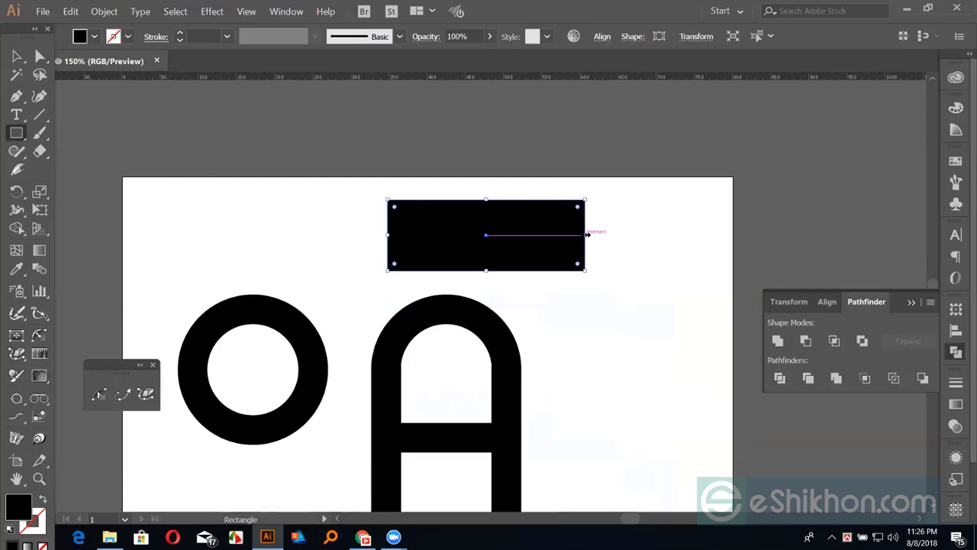
left_click_drag(587, 234, 536, 234)
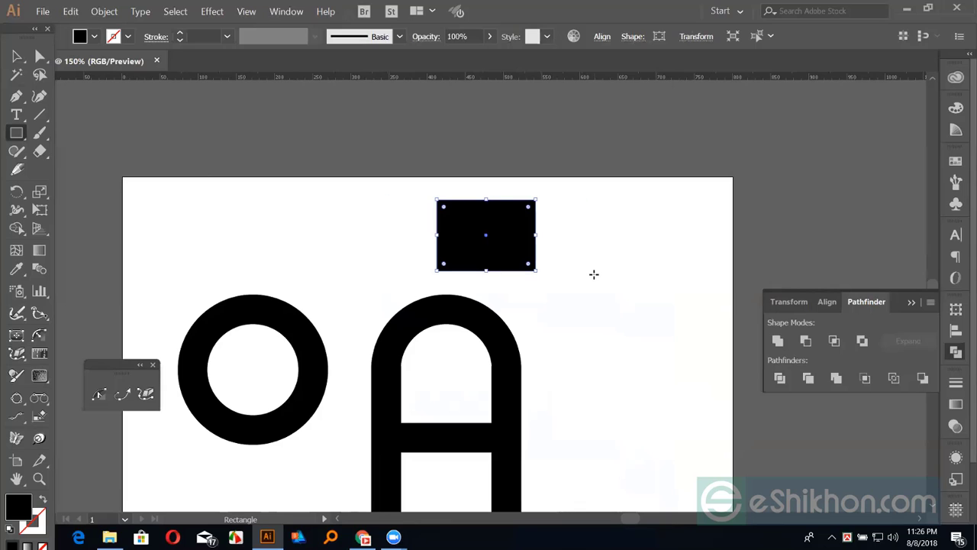
key("ctrl+z")
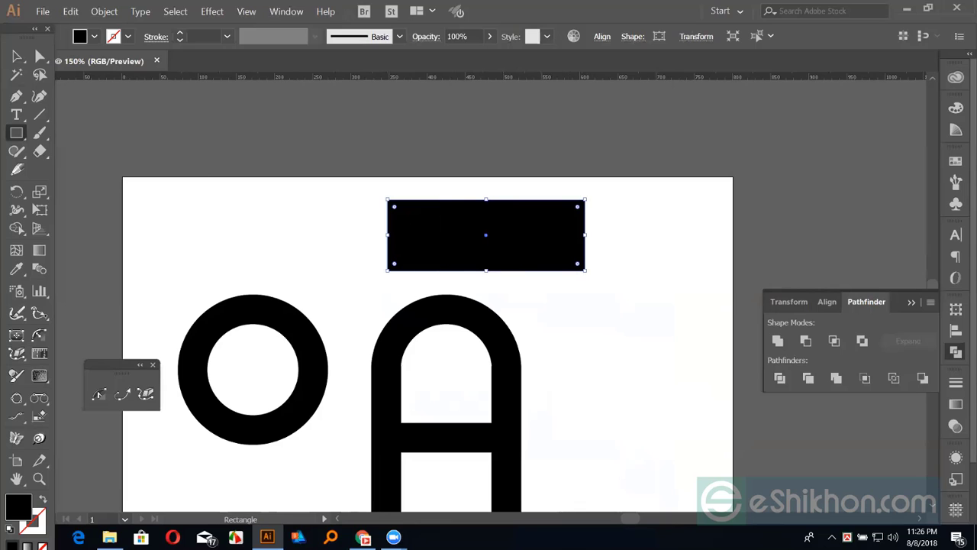
left_click_drag(486, 200, 487, 217)
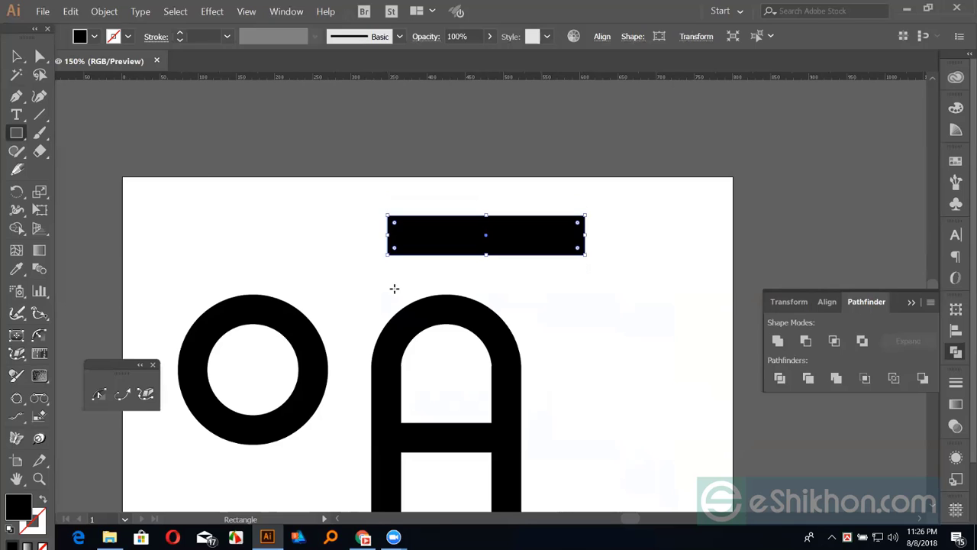
key("ctrl+z")
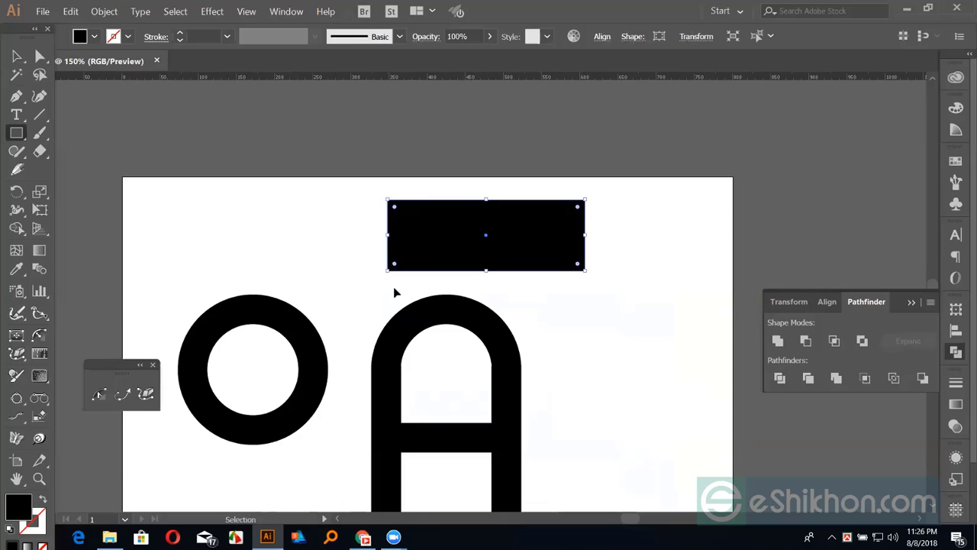
key("Delete")
Recentre the view, then marquee-select the A letterform and delete it.
key("v")
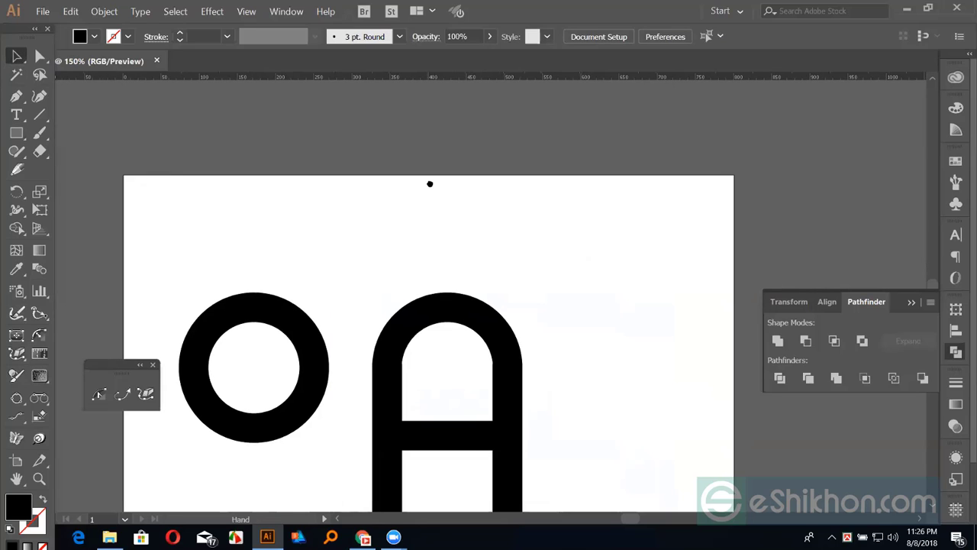
left_click_drag(430, 184, 430, 151)
left_click_drag(519, 323, 541, 285)
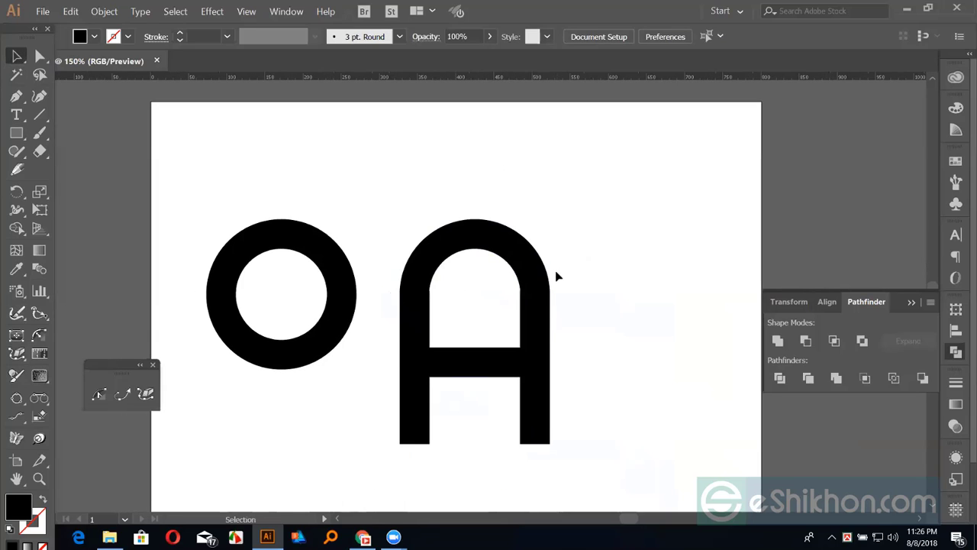
scroll(555, 270, "down", 1, "alt")
left_click_drag(398, 157, 580, 508)
key("Delete")
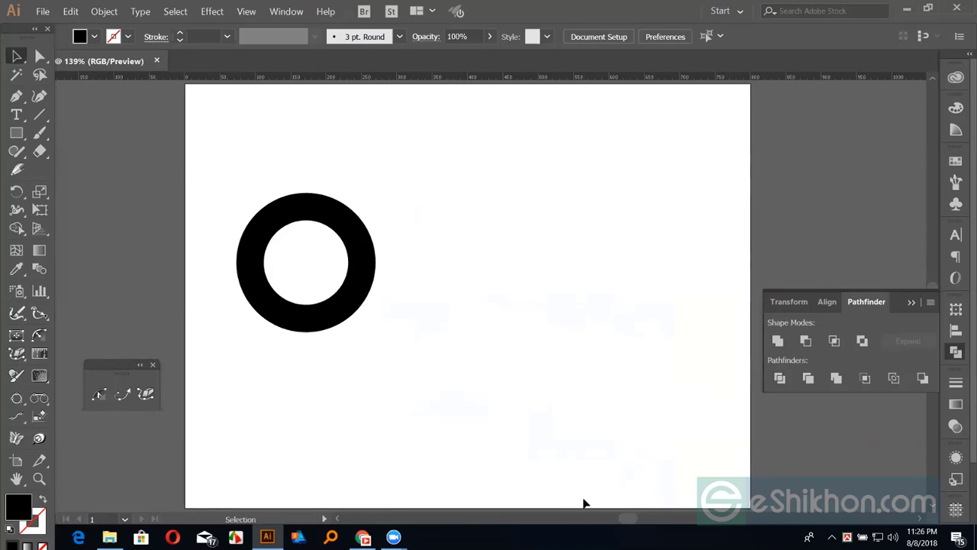
Scale the black ring down and move it toward the upper left.
left_click(374, 244)
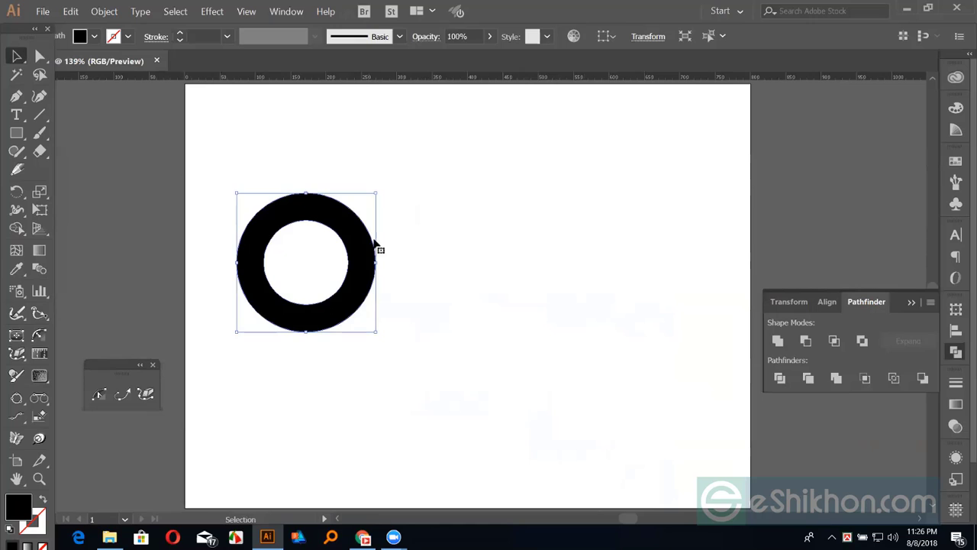
mouse_move(376, 193)
left_mouse_down()
mouse_move(366, 222)
mouse_move(342, 229)
left_mouse_up()
left_click(389, 302)
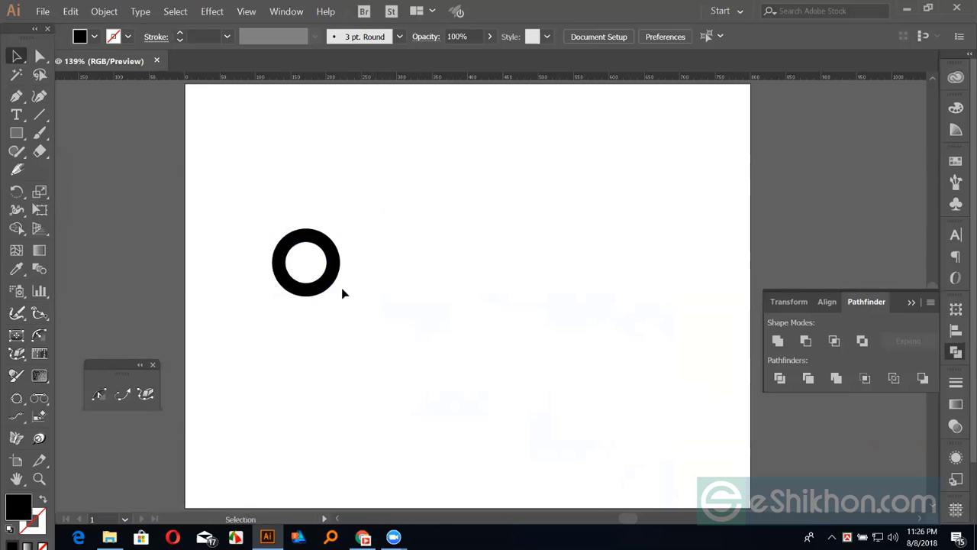
left_click_drag(335, 289, 296, 233)
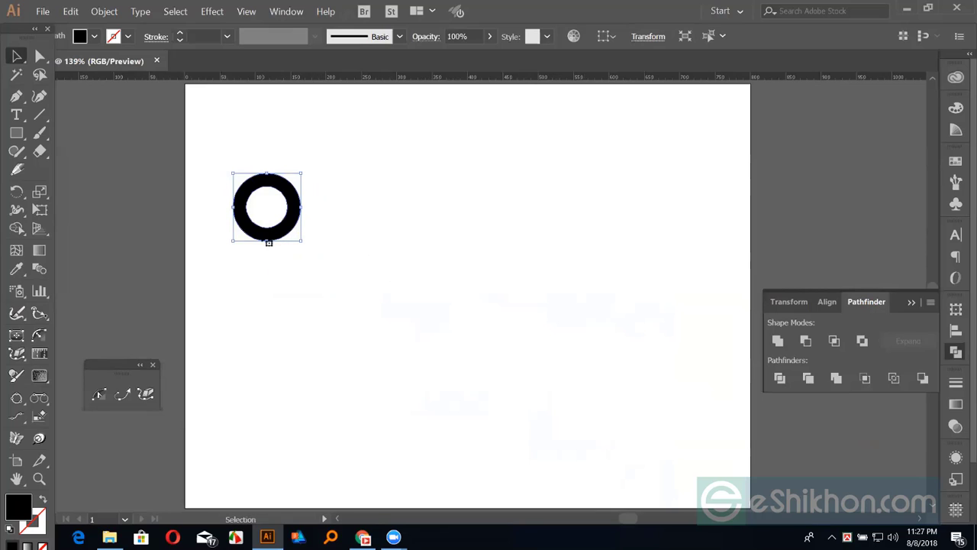
Duplicate the ring to the right, overlapping it, and bring the left ring to front.
left_click_drag(269, 242, 294, 236)
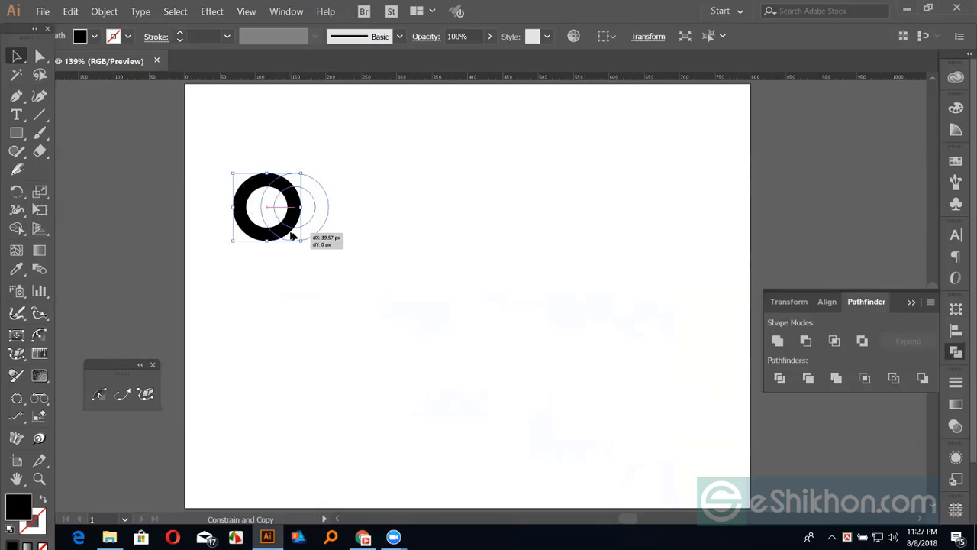
left_click_drag(294, 237, 296, 235)
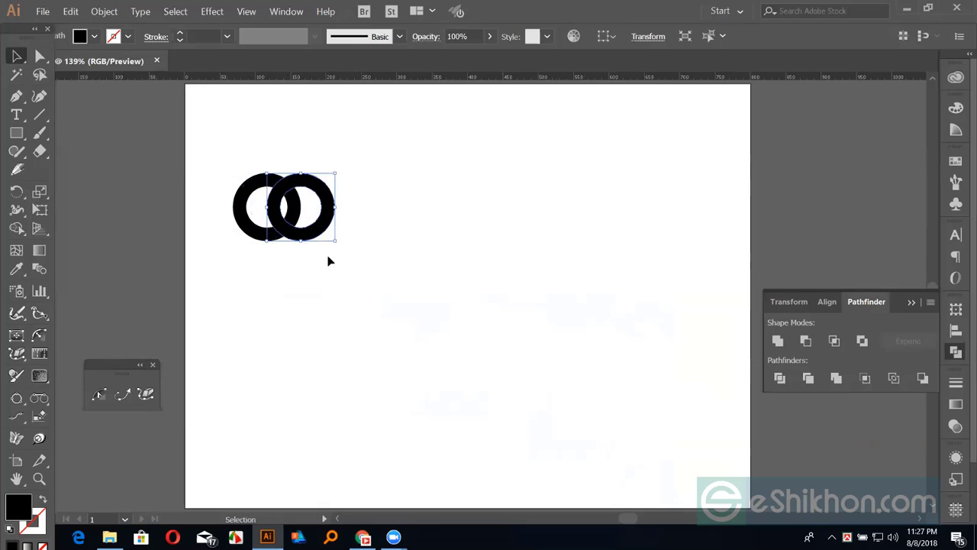
left_click(329, 259)
left_click(314, 241)
left_click(233, 200)
key("ctrl+shift+bracketright")
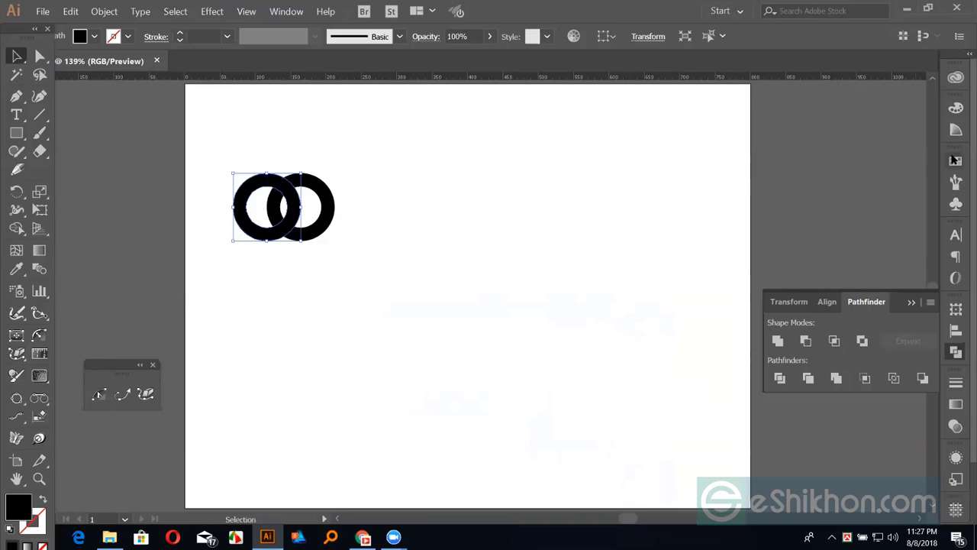
Fill the left ring with red from the colour swatches.
left_click(956, 161)
left_click(809, 202)
left_click(359, 187)
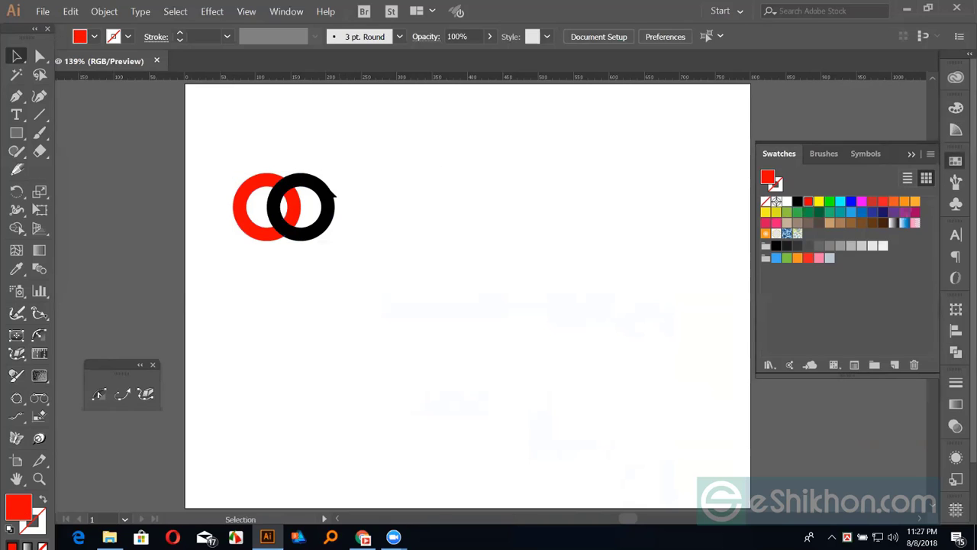
left_click(333, 197)
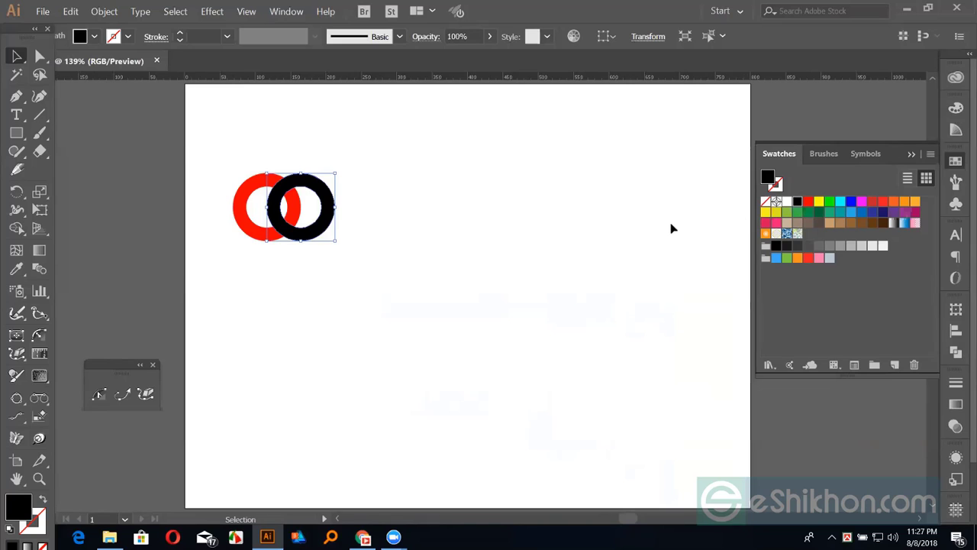
left_click(471, 224)
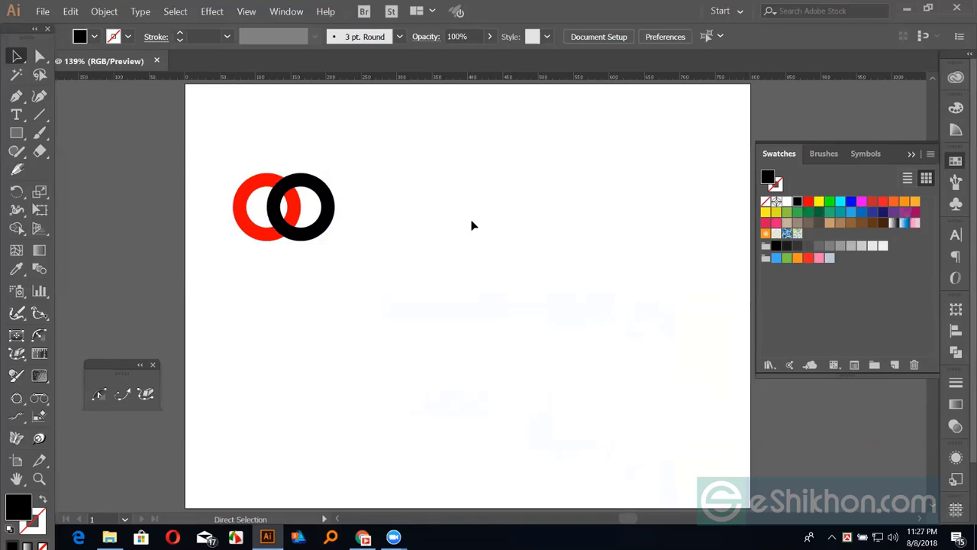
Select both rings and use Shape Builder to split the top overlap into its own piece.
key("ctrl+plus")
key("ctrl+plus")
key("ctrl+plus")
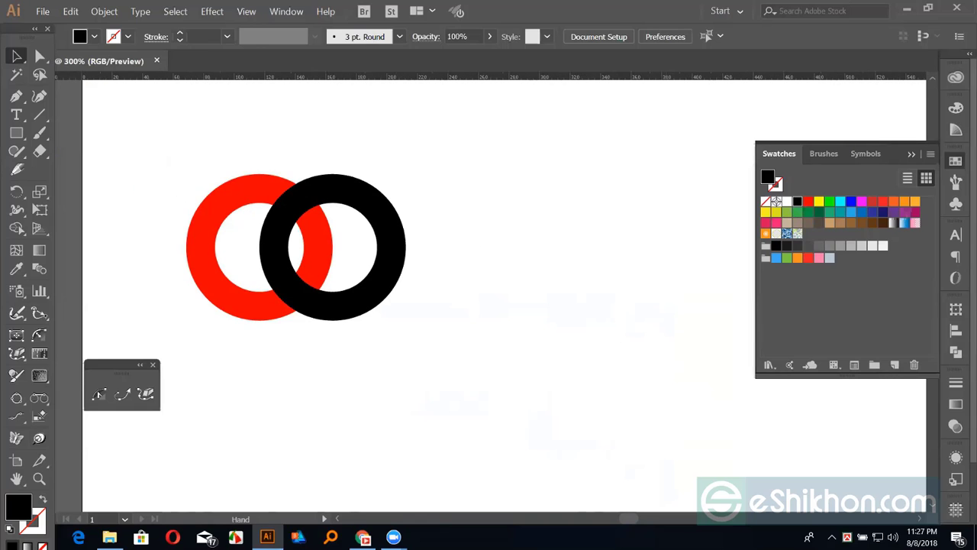
key("ctrl+a")
key("a")
key("ctrl+plus")
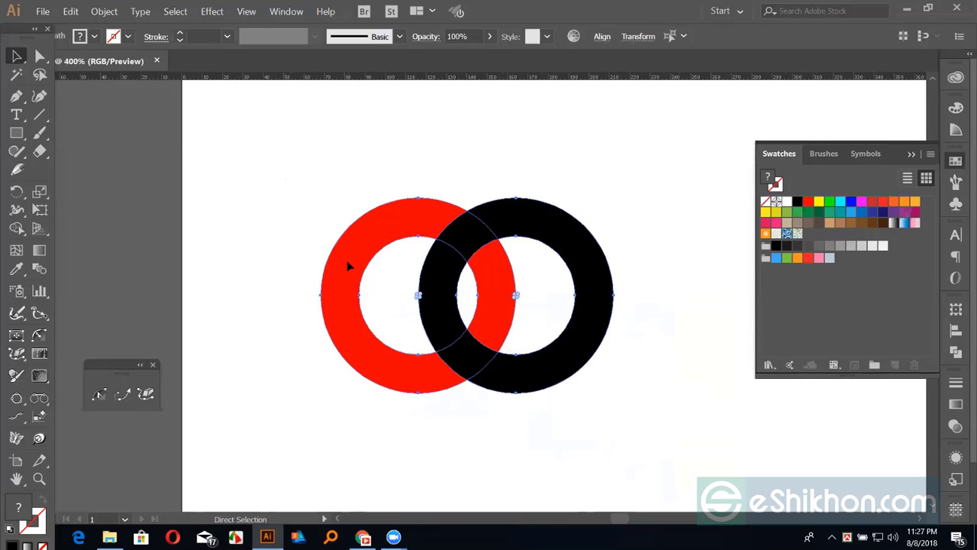
key("ctrl+plus")
key("v")
key("ctrl+plus")
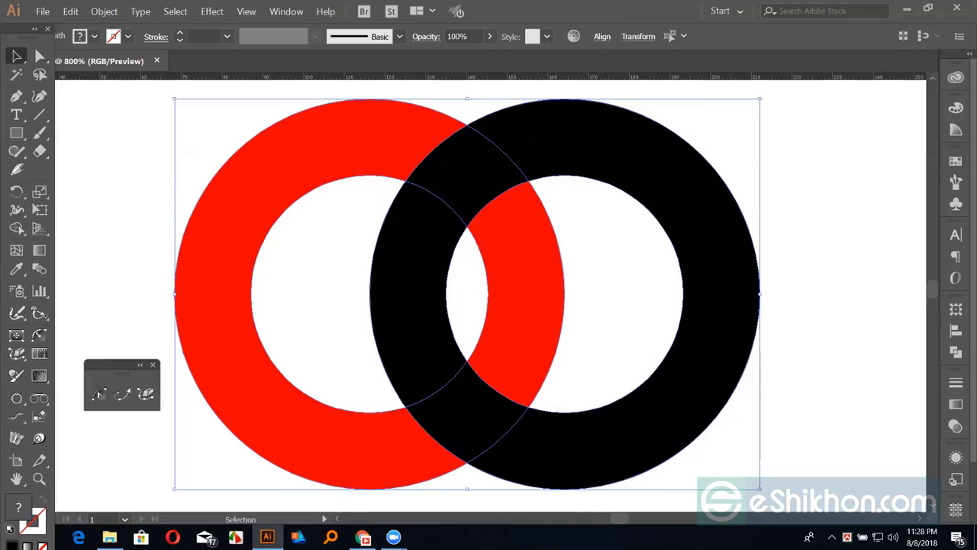
left_click(17, 228)
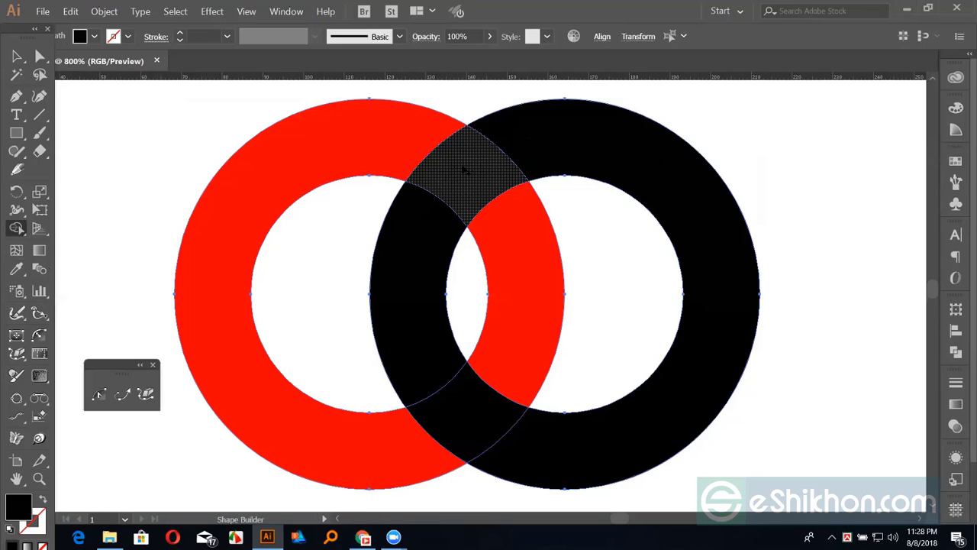
left_click(470, 171)
Eyedropper the red onto the top overlap piece so the rings look interlocked.
left_click(17, 56)
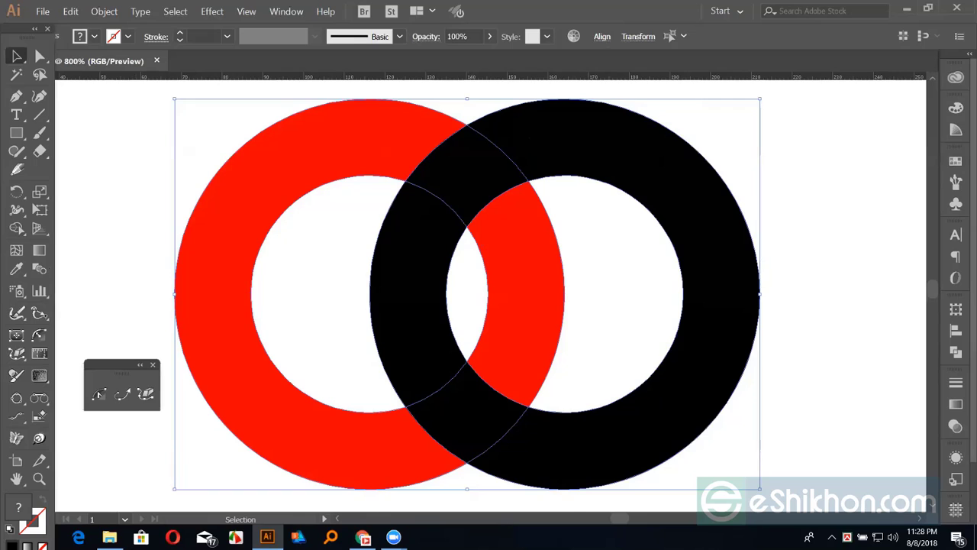
left_click(155, 119)
left_click(466, 160)
key("i")
left_click(411, 147)
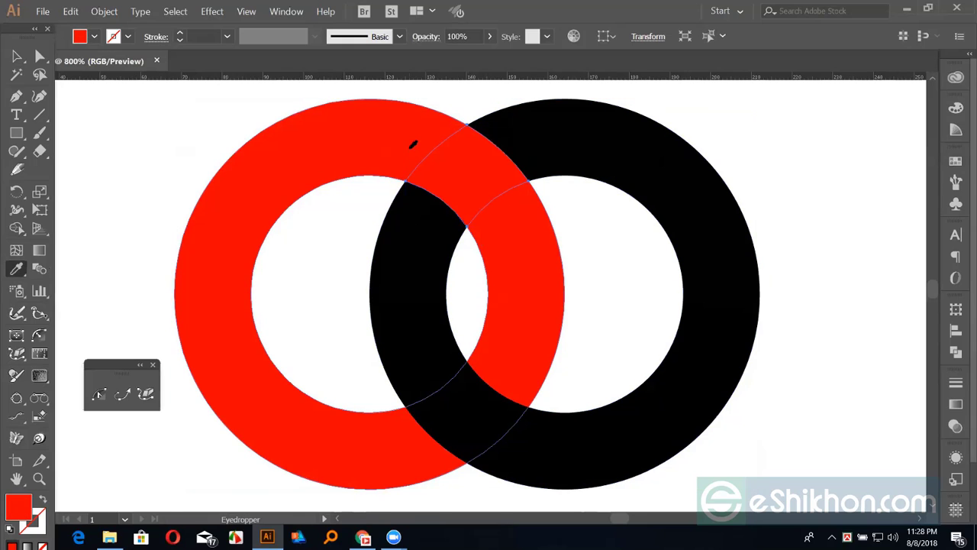
key("v")
left_click(807, 197)
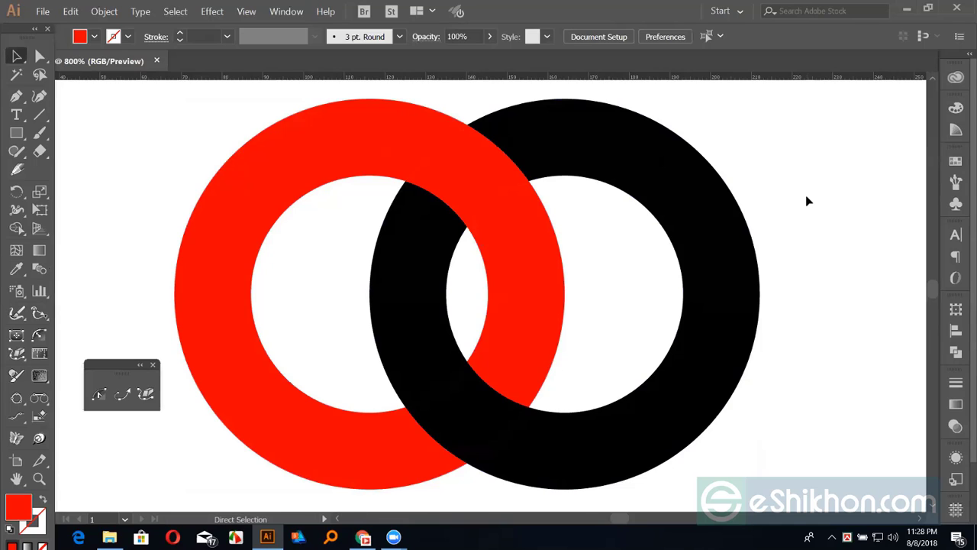
key("ctrl+minus")
key("ctrl+minus")
key("ctrl+minus")
key("ctrl+minus")
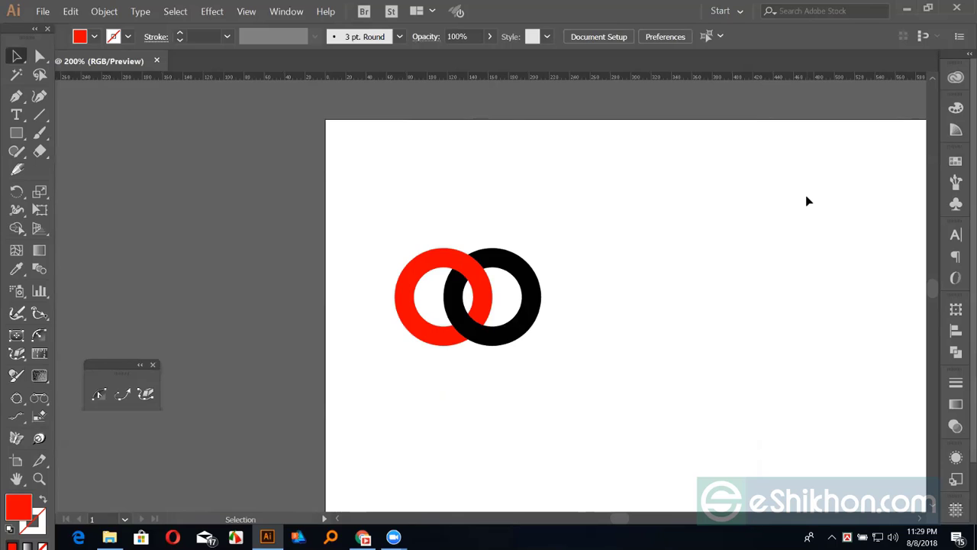
Recolour the black ring with the blue swatch so the rings are red and blue.
key("ctrl+plus")
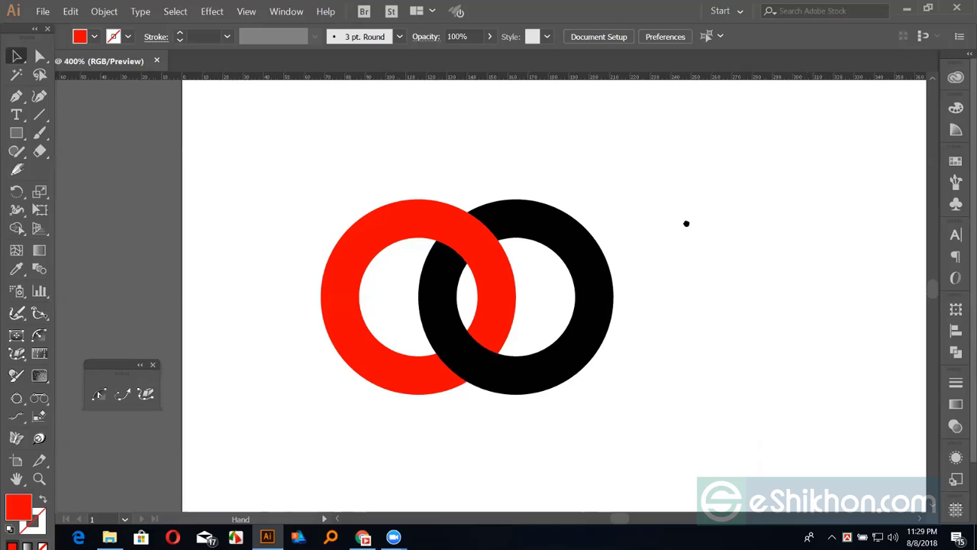
key("ctrl+0")
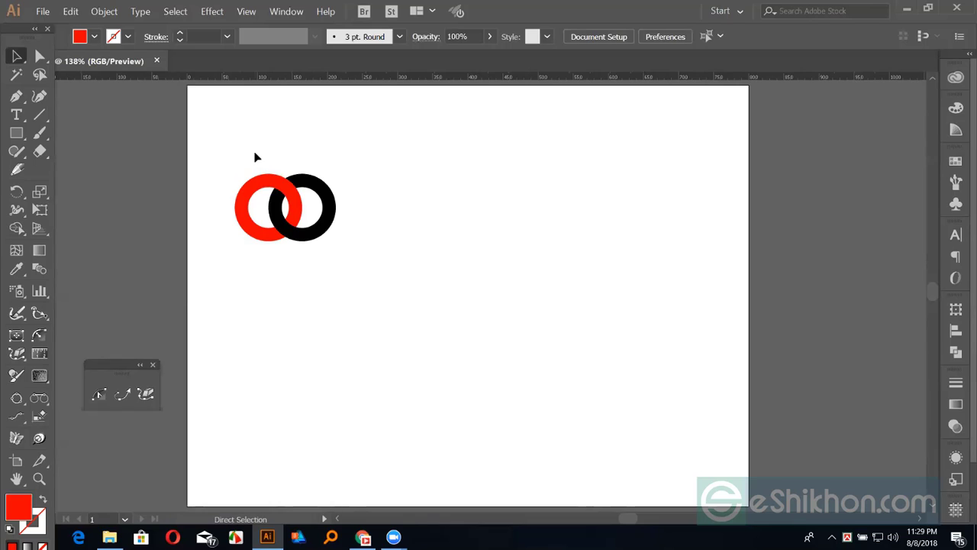
key("ctrl+plus")
left_click_drag(243, 141, 272, 159)
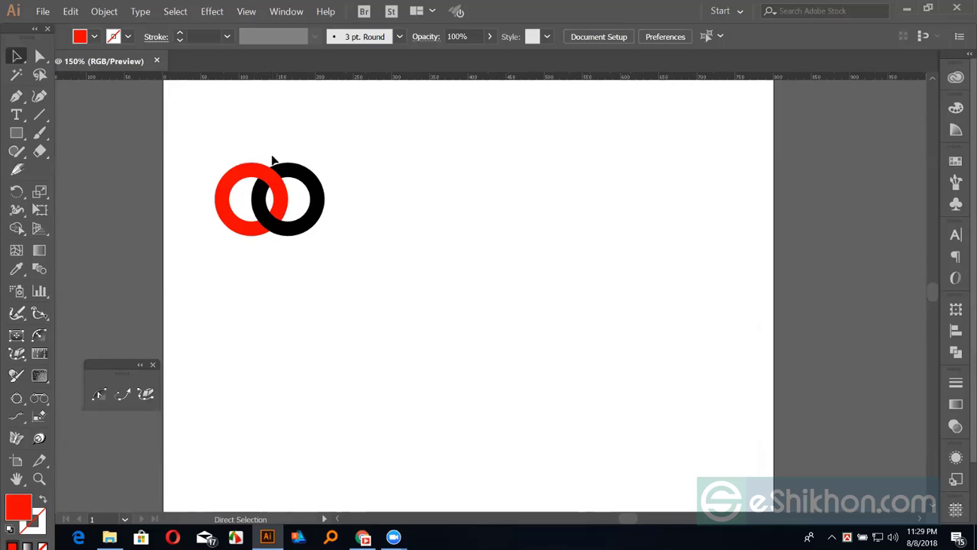
key("ctrl+plus")
key("ctrl+plus")
left_click_drag(306, 182, 580, 364)
left_click_drag(496, 321, 656, 425)
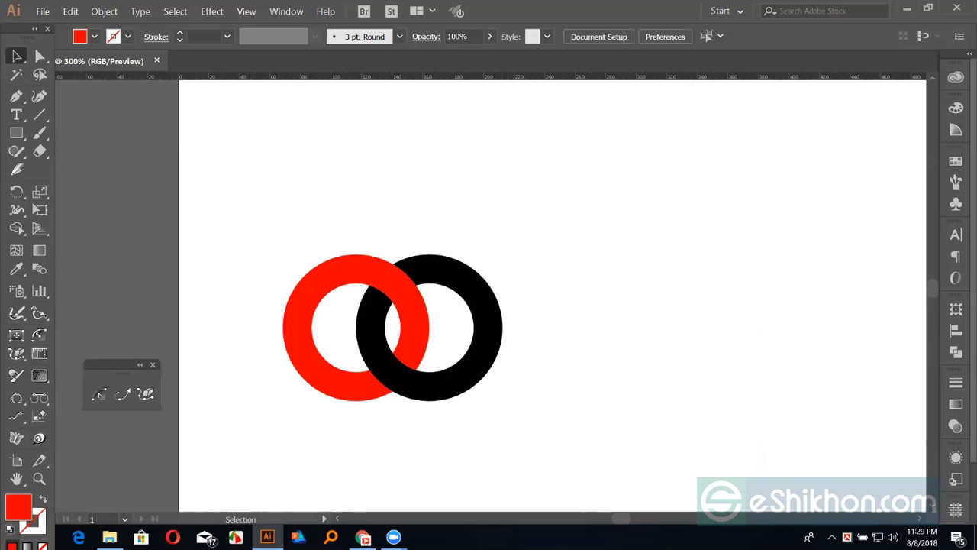
left_click(450, 260)
left_click(956, 162)
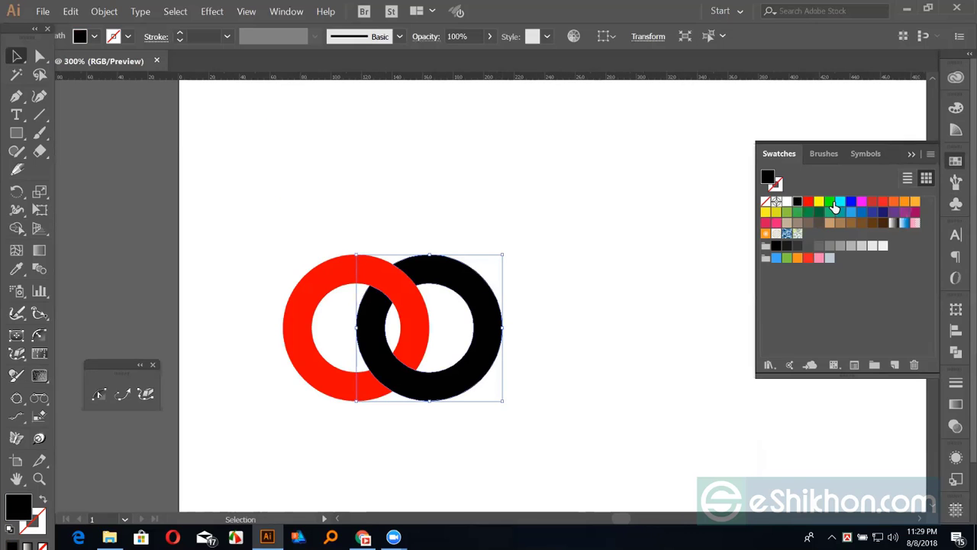
left_click(852, 211)
left_click(558, 191)
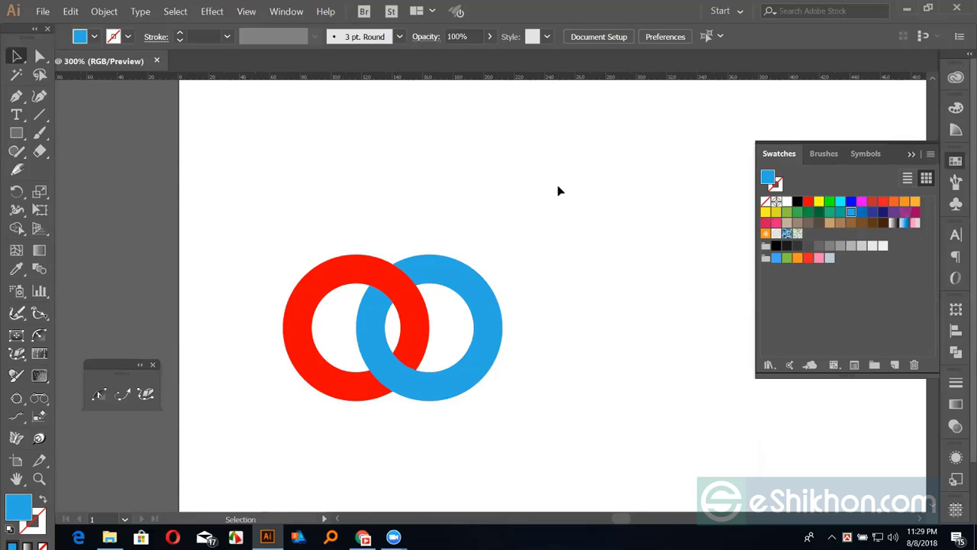
key("ctrl+plus")
key("ctrl+plus")
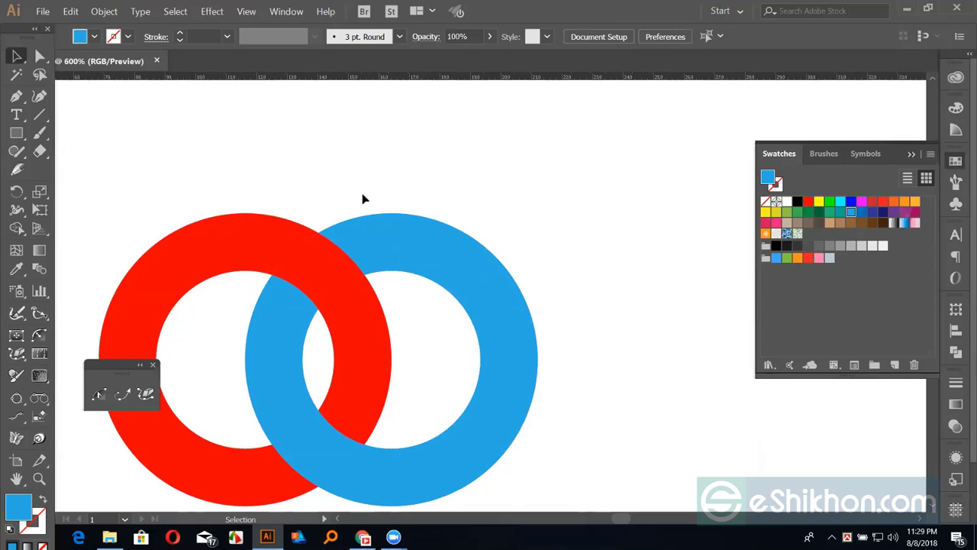
Drag ruler guides to the red ring's top, left, bottom and right edges.
left_click_drag(336, 181, 405, 190)
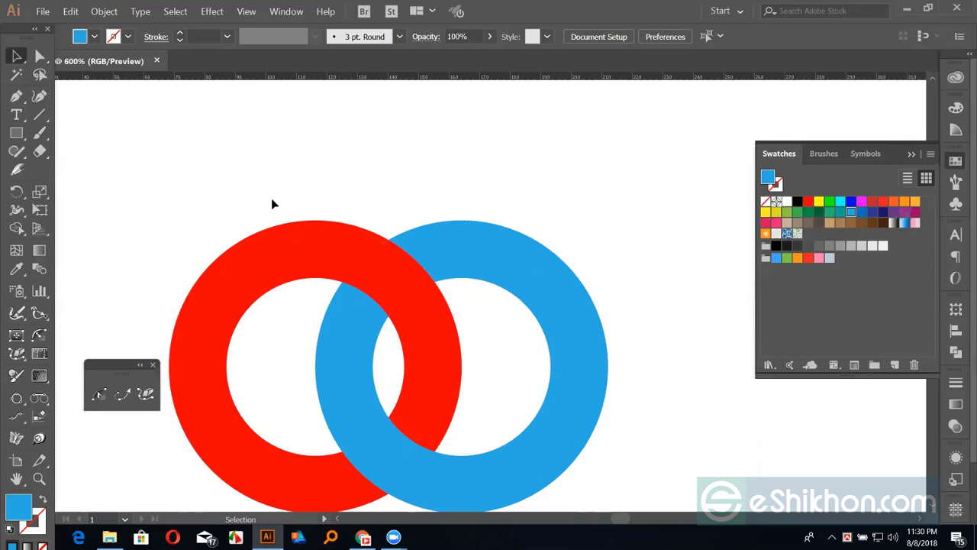
left_click_drag(273, 204, 306, 190)
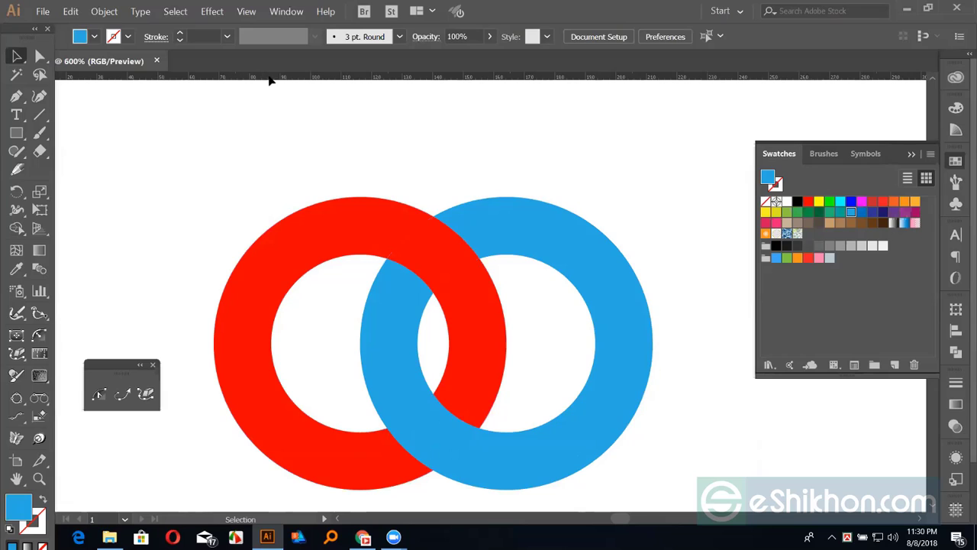
mouse_move(270, 79)
left_mouse_down()
mouse_move(347, 202)
mouse_move(356, 198)
left_mouse_up()
left_click_drag(239, 80, 215, 347)
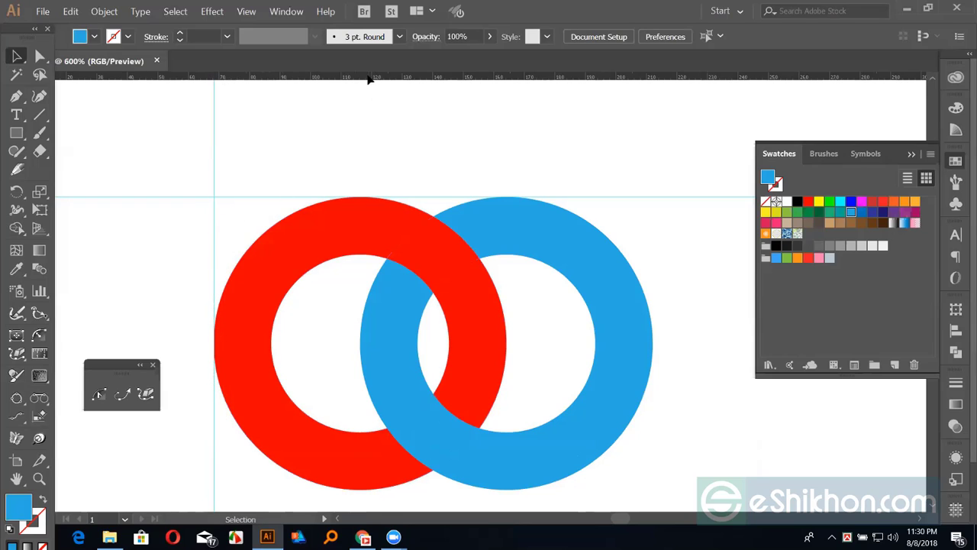
left_click_drag(370, 78, 359, 491)
mouse_move(382, 77)
left_mouse_down()
mouse_move(512, 371)
mouse_move(506, 356)
left_mouse_up()
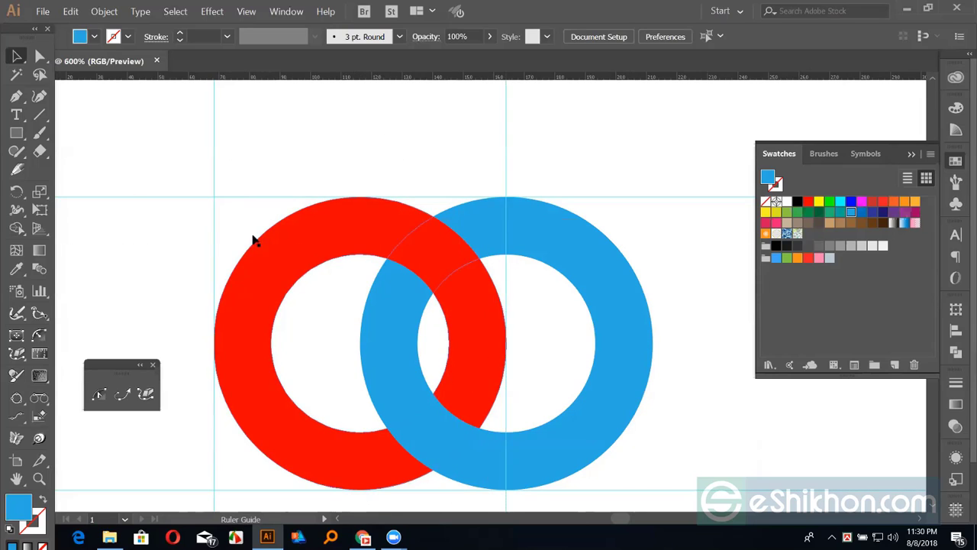
key("l")
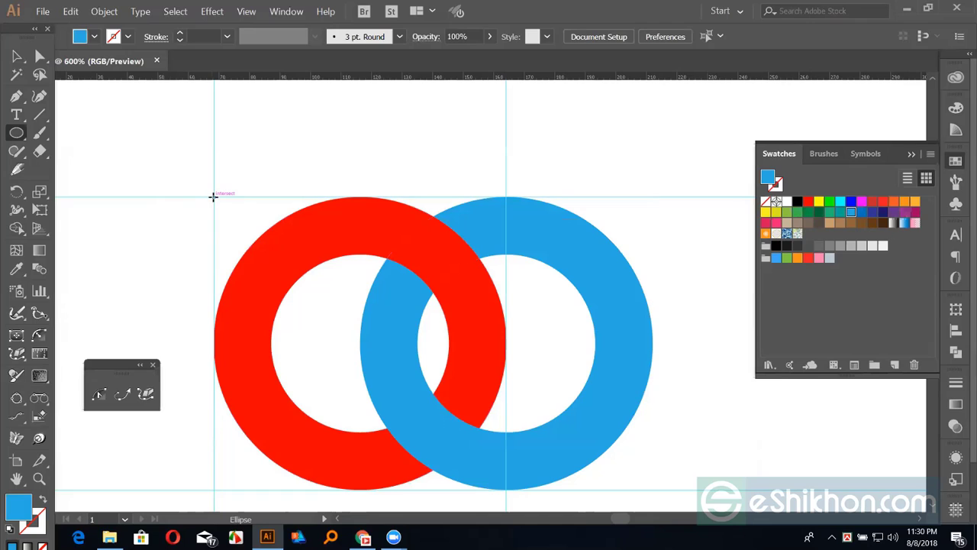
Draw a blue circle matching the red ring's hole and Exclude it with the blue ring.
mouse_move(214, 196)
left_mouse_down()
mouse_move(459, 458)
mouse_move(504, 489)
left_mouse_up()
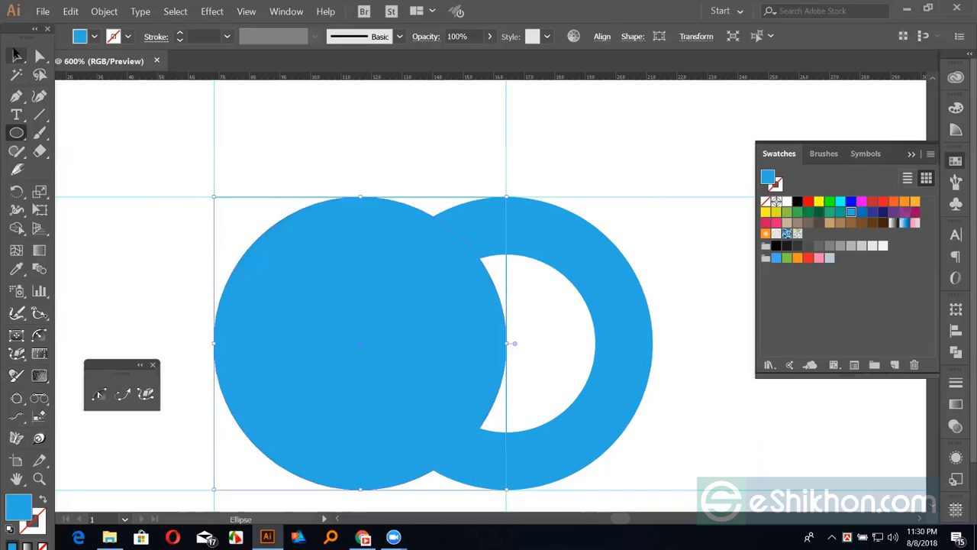
left_click(16, 56)
key("shift+x")
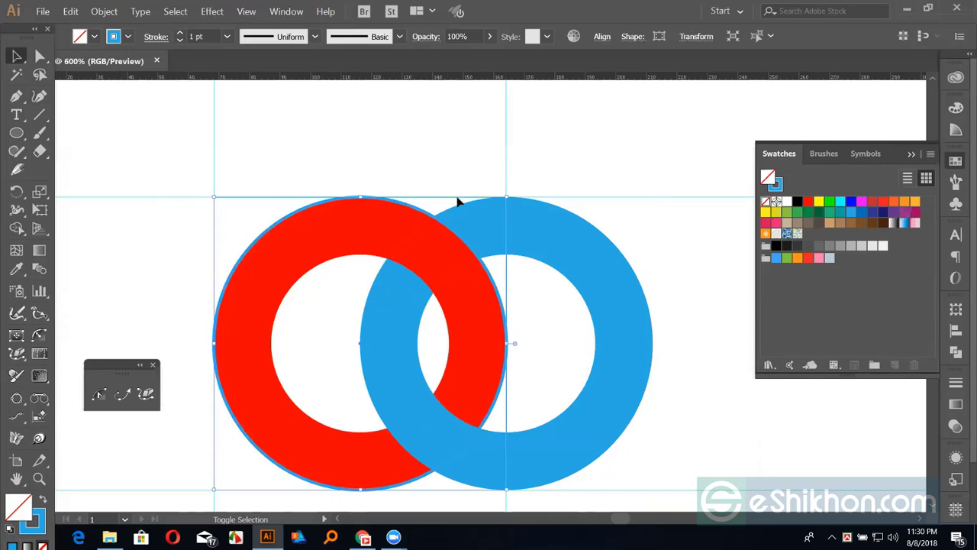
mouse_move(506, 197)
left_mouse_down()
mouse_move(471, 262)
mouse_move(486, 267)
mouse_move(484, 280)
left_mouse_up()
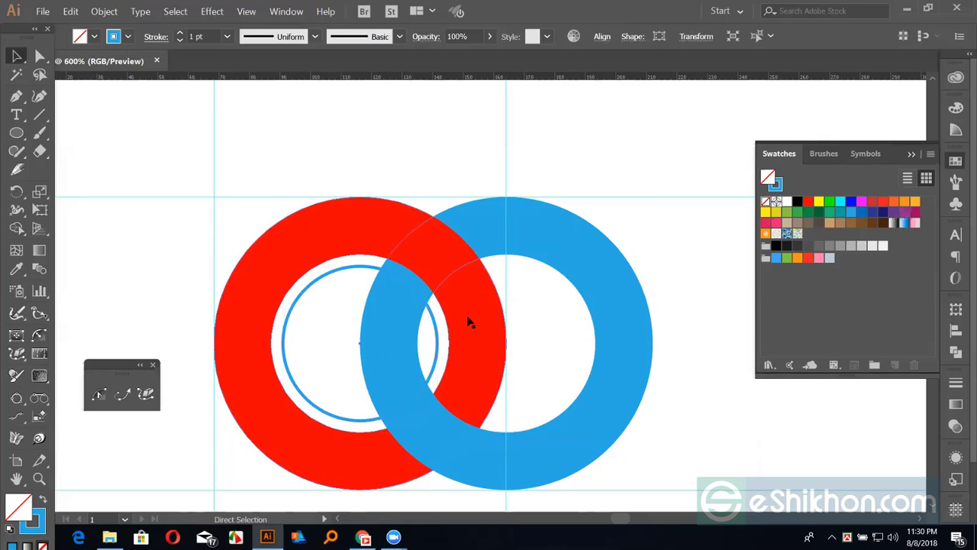
left_click_drag(438, 267, 449, 255)
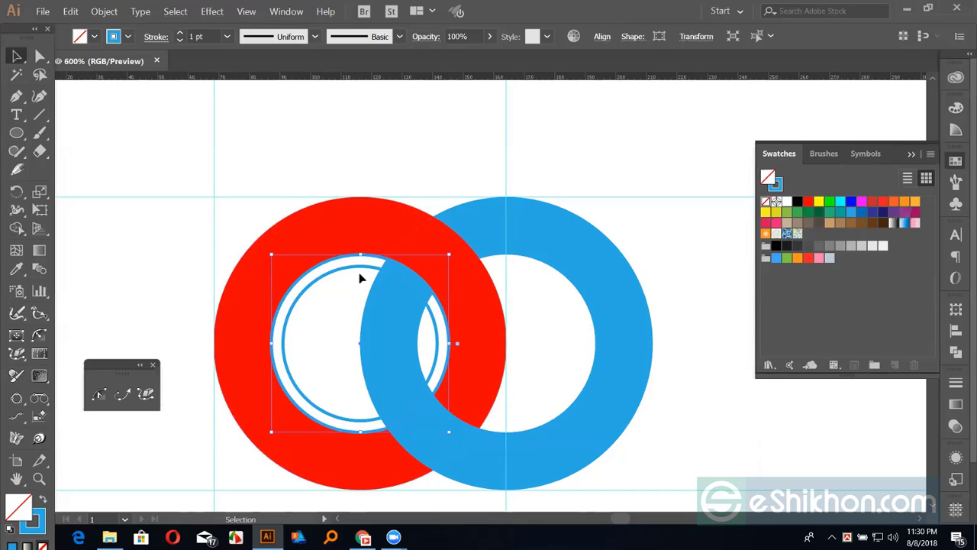
key("shift+x")
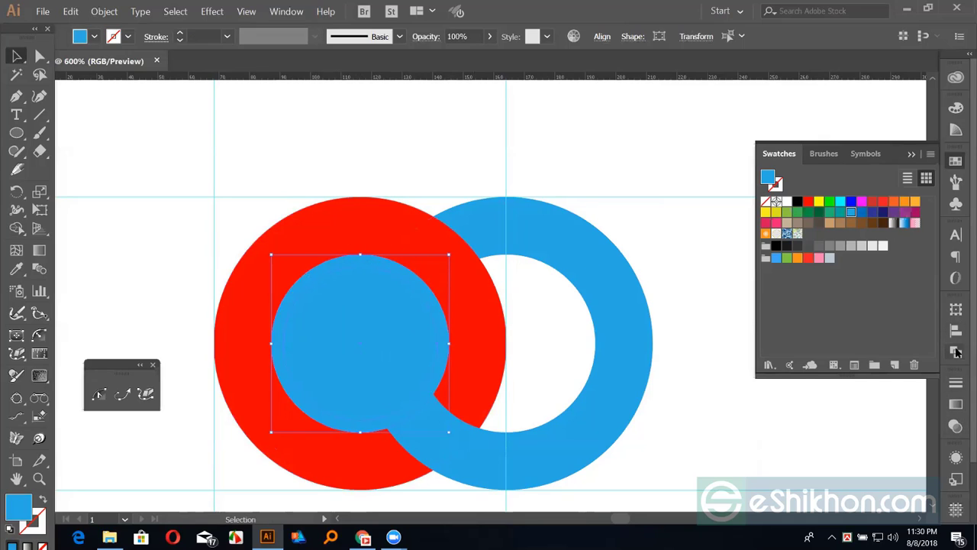
left_click(958, 351)
left_click(862, 341)
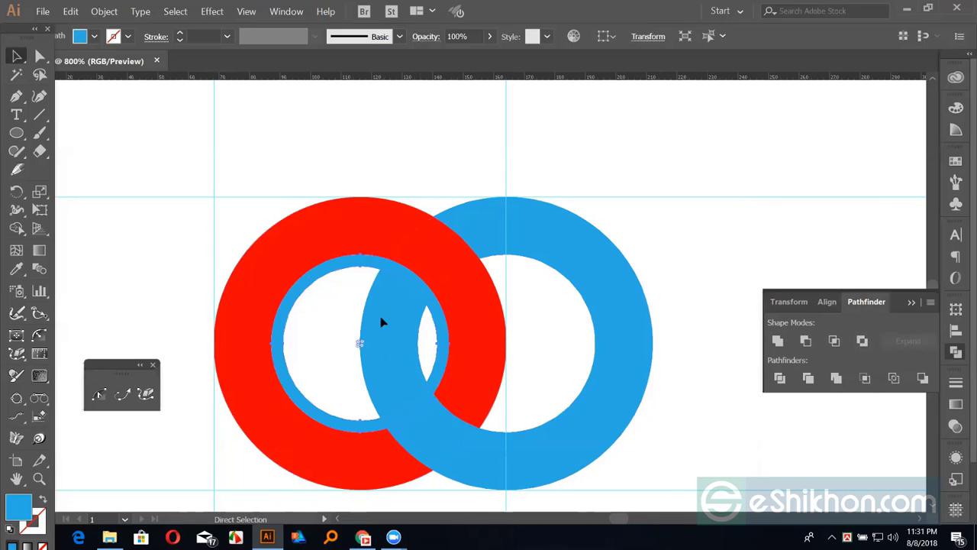
Merge the crescent piece into the blue shapes with Shape Builder.
key("ctrl+equal")
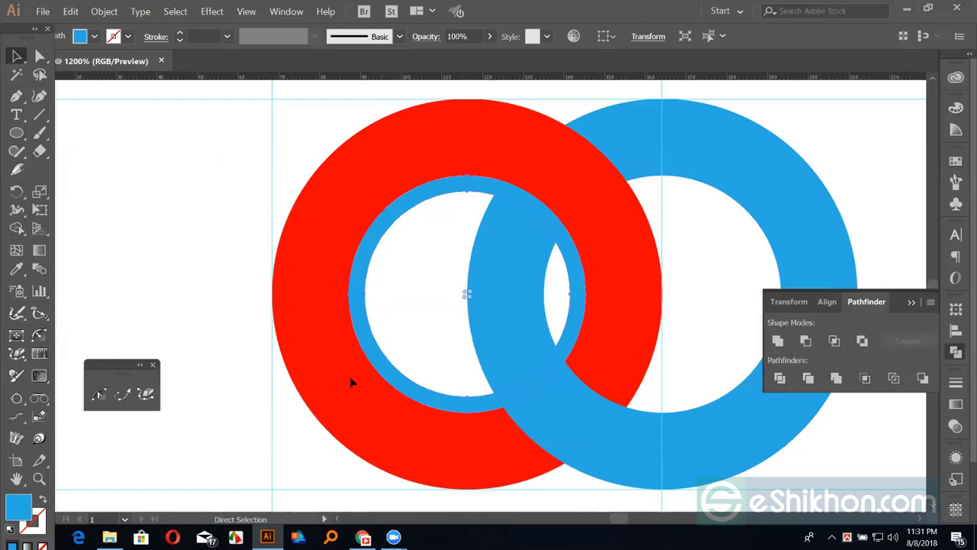
key("ctrl+equal")
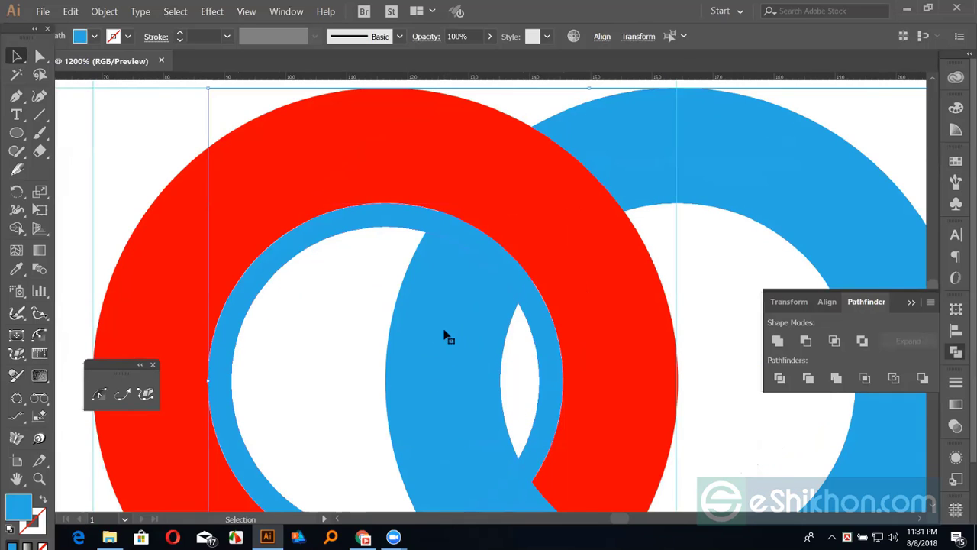
key("shift+m")
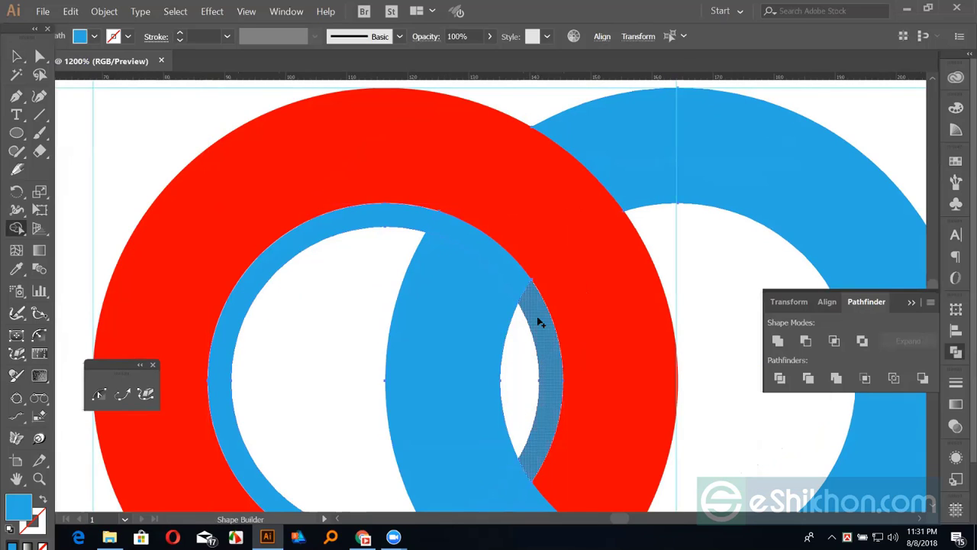
left_click(539, 321)
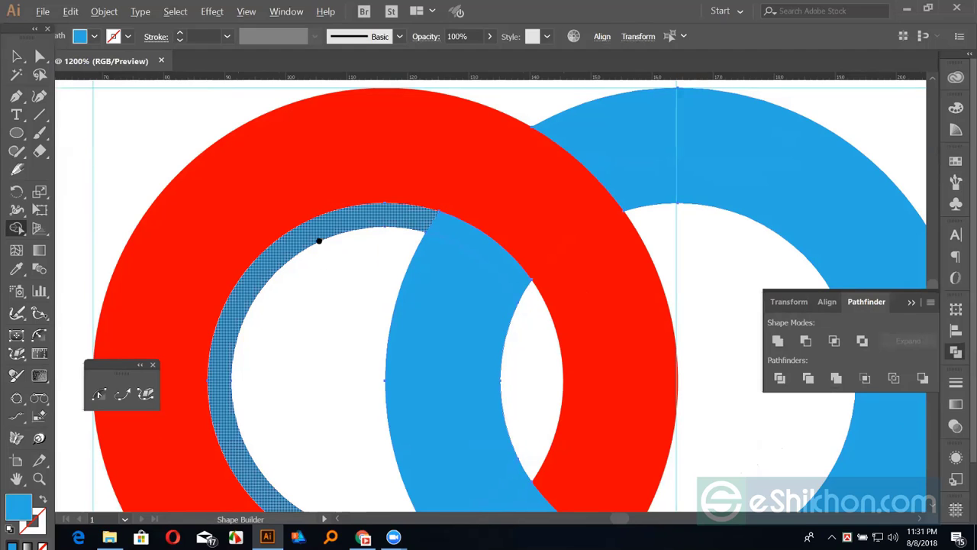
Release the blue compound path into separate pieces.
key("v")
scroll(407, 325, "down", 3)
scroll(460, 378, "down", 1)
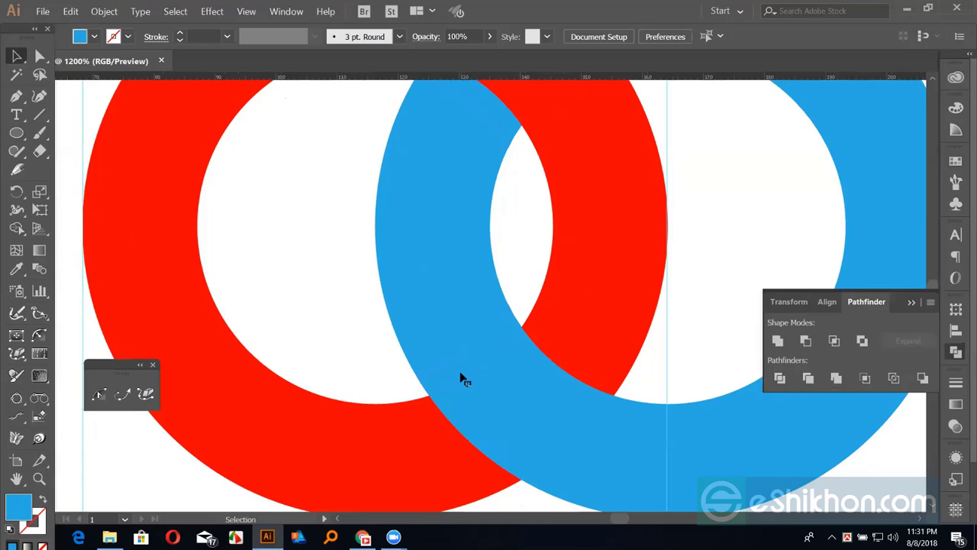
right_click(463, 378)
left_click(507, 289)
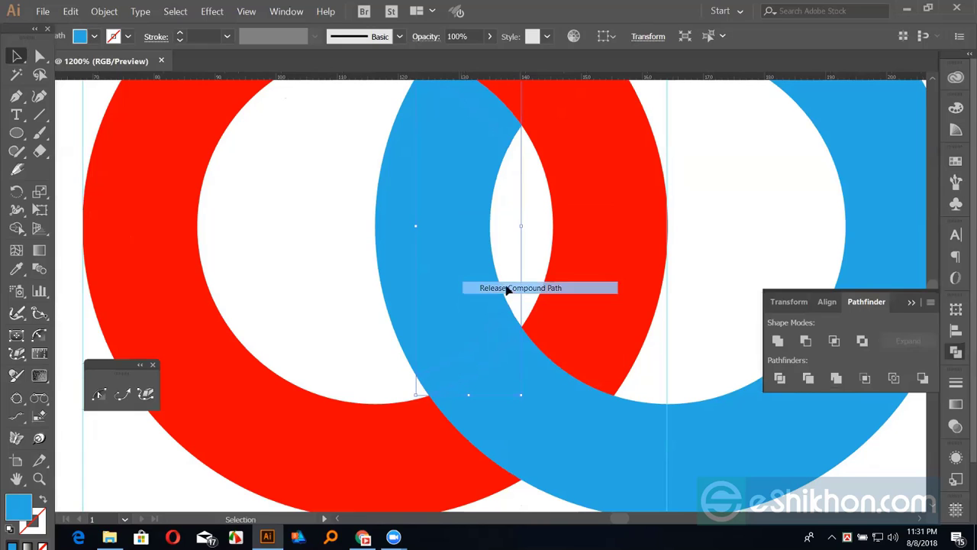
left_click(462, 356)
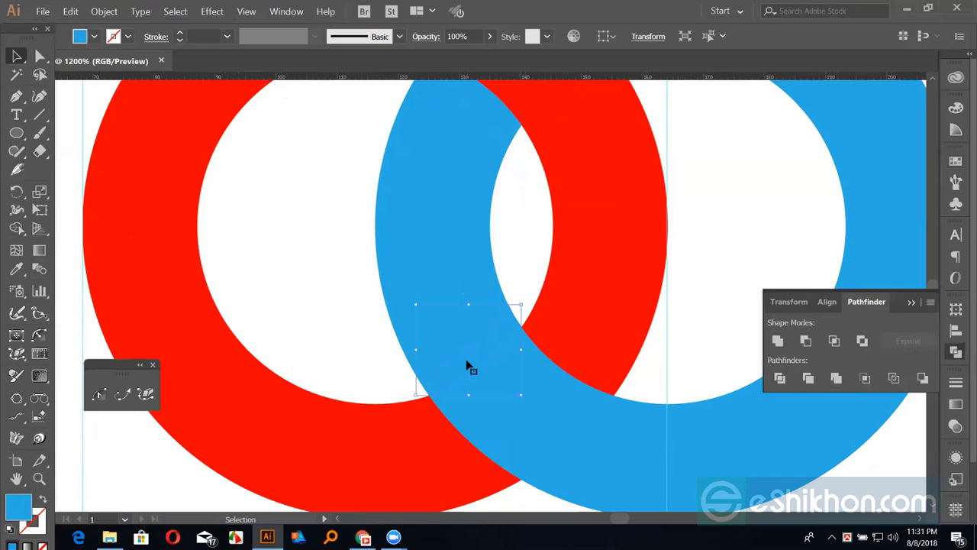
key("ctrl+shift+a")
scroll(445, 419, "up", 2)
scroll(459, 299, "up", 5)
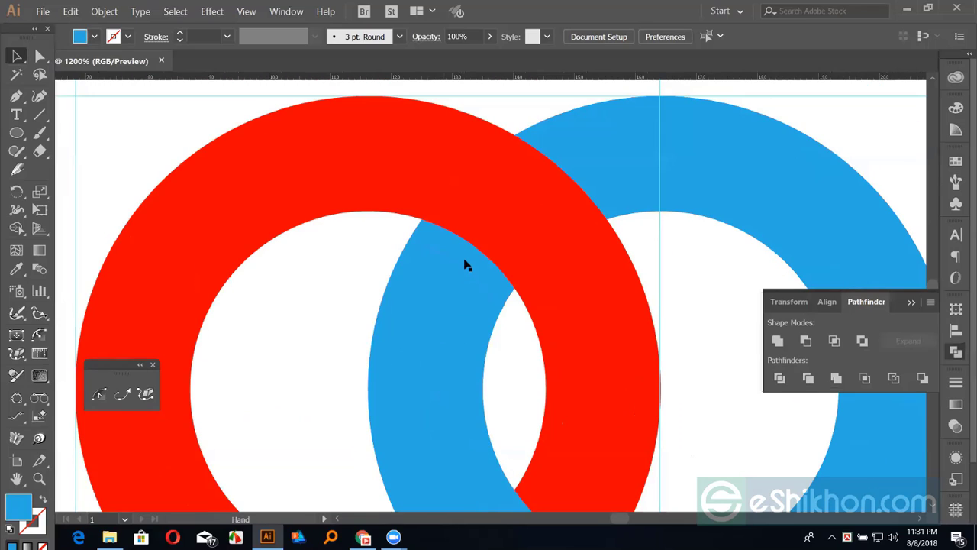
Colour the blue segment at the upper crossing black.
left_click(466, 266)
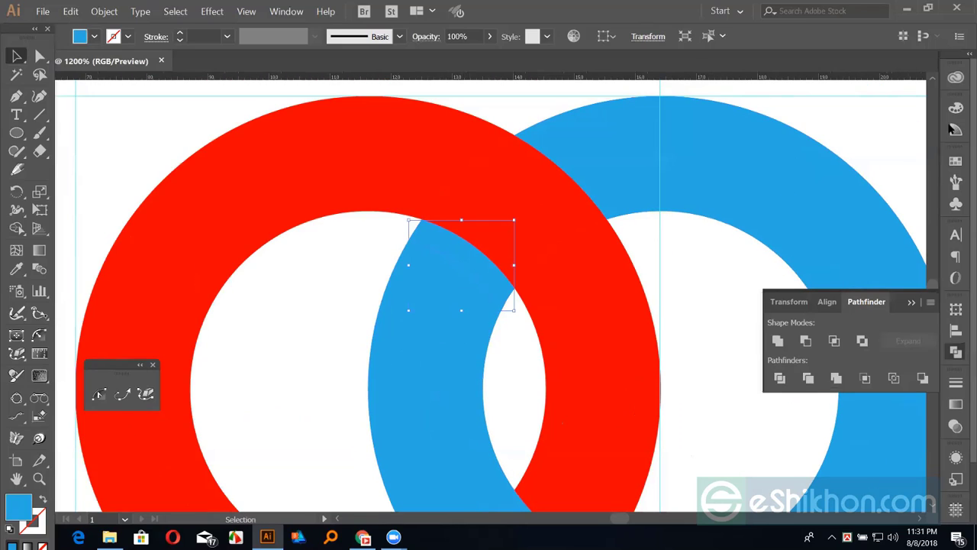
left_click(956, 160)
left_click(798, 201)
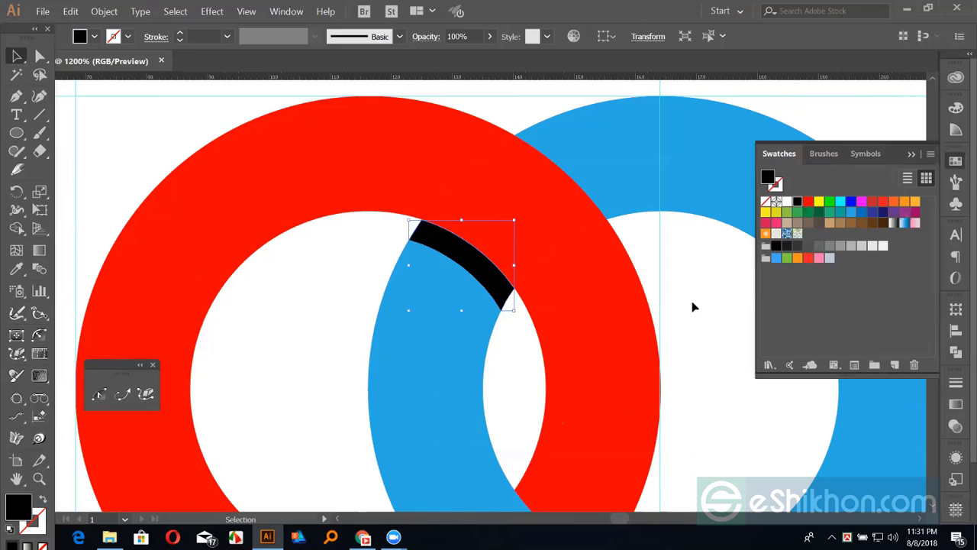
left_click(690, 310)
key("ctrl+minus")
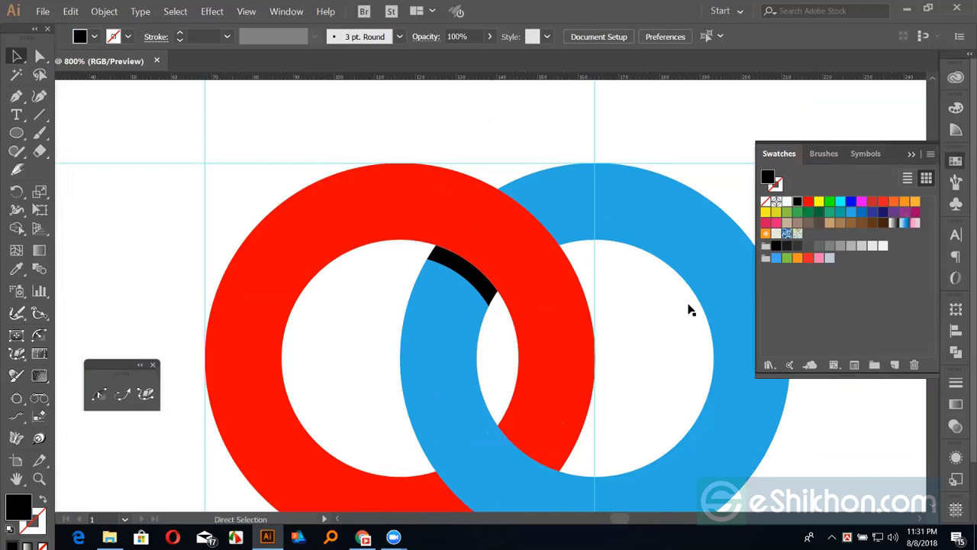
key("ctrl+minus")
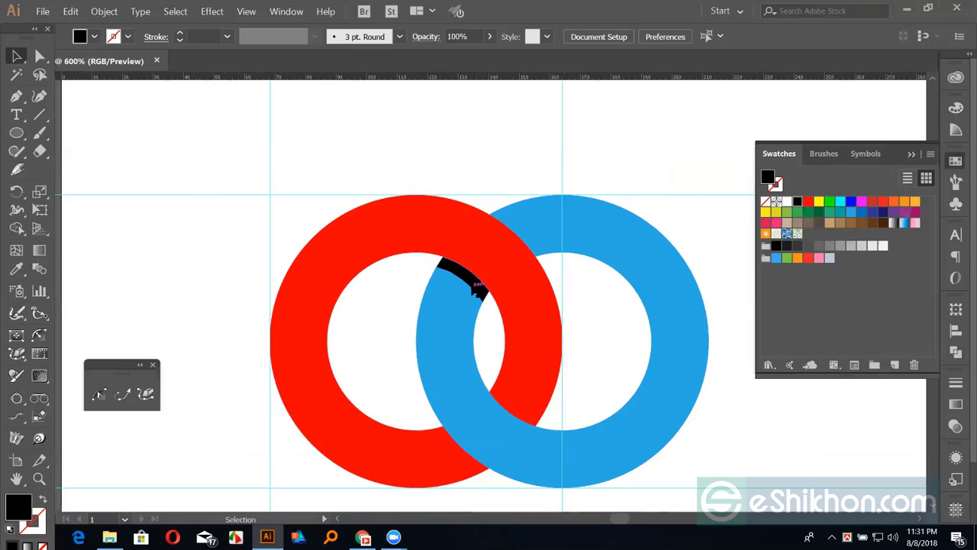
Set the black arc's opacity to 25% in the Transparency panel.
left_click(462, 282)
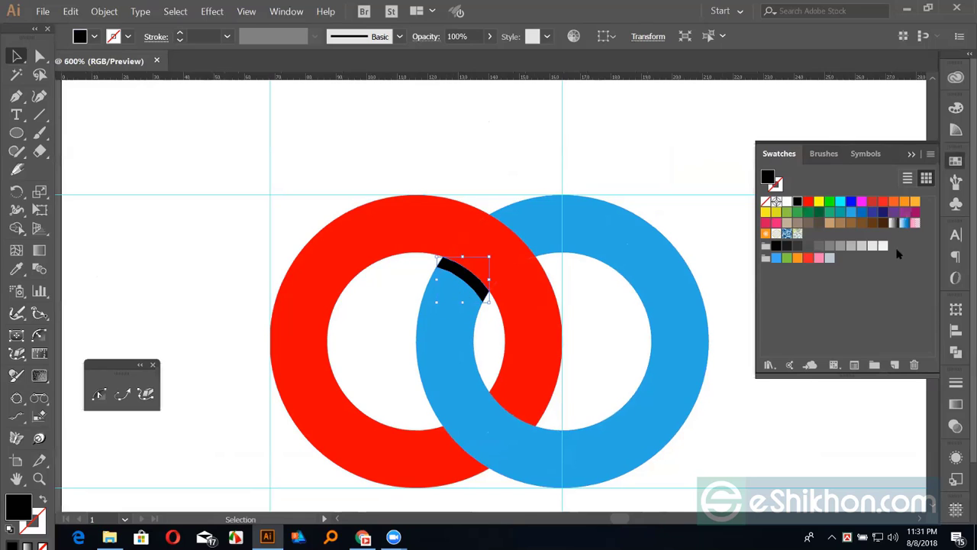
left_click(957, 429)
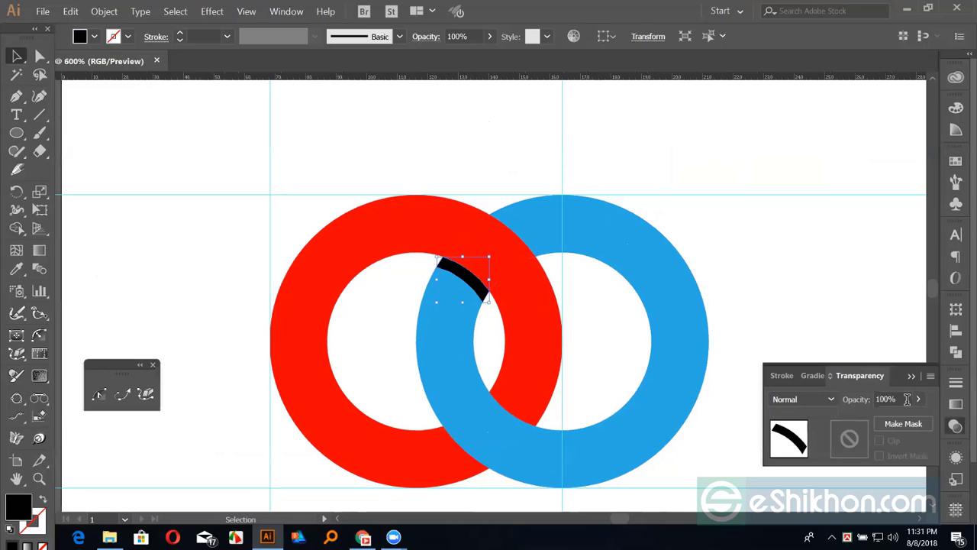
left_click(904, 397)
type("25")
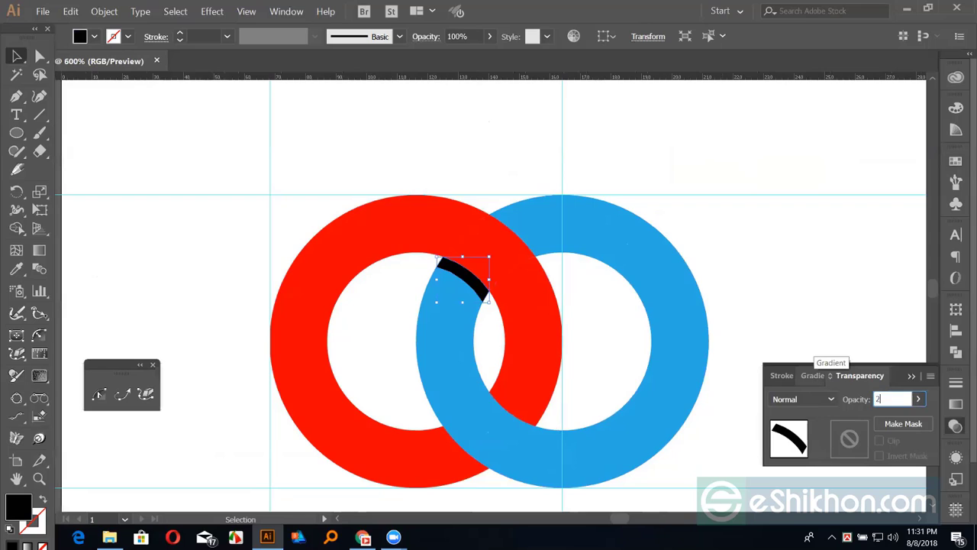
left_click(16, 56)
left_click(150, 134)
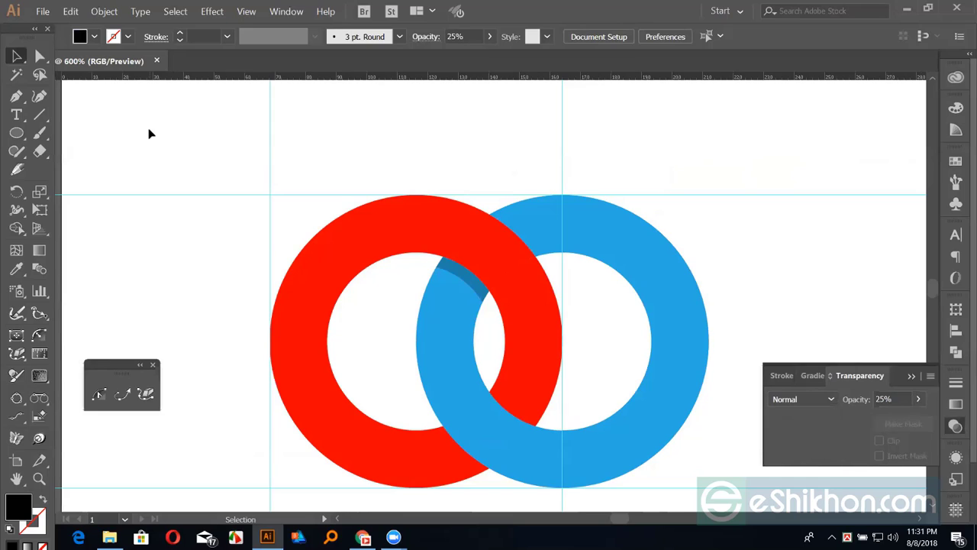
left_click(462, 280)
Draw a three-point Pen sliver across the crossing, its top pulled into the red ring.
key("ctrl+plus")
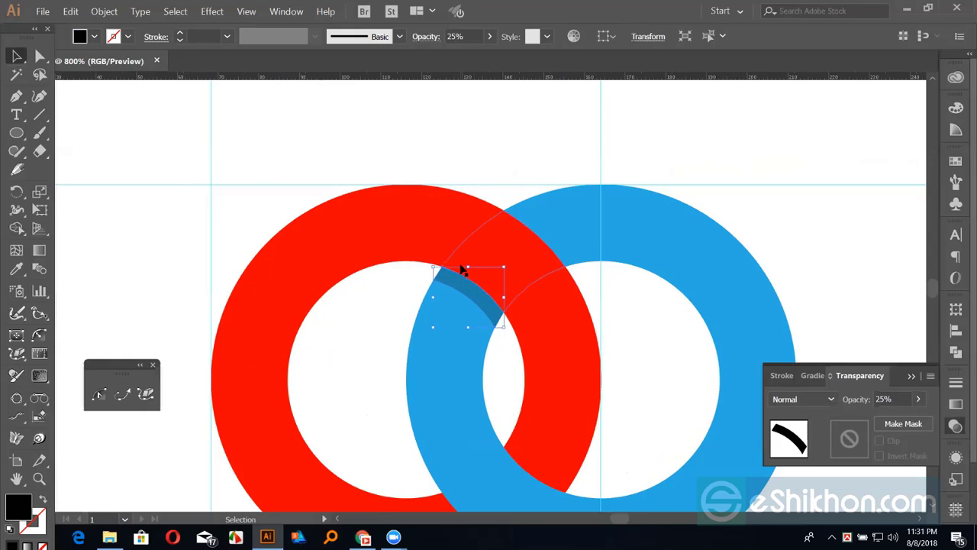
left_click(540, 154)
key("p")
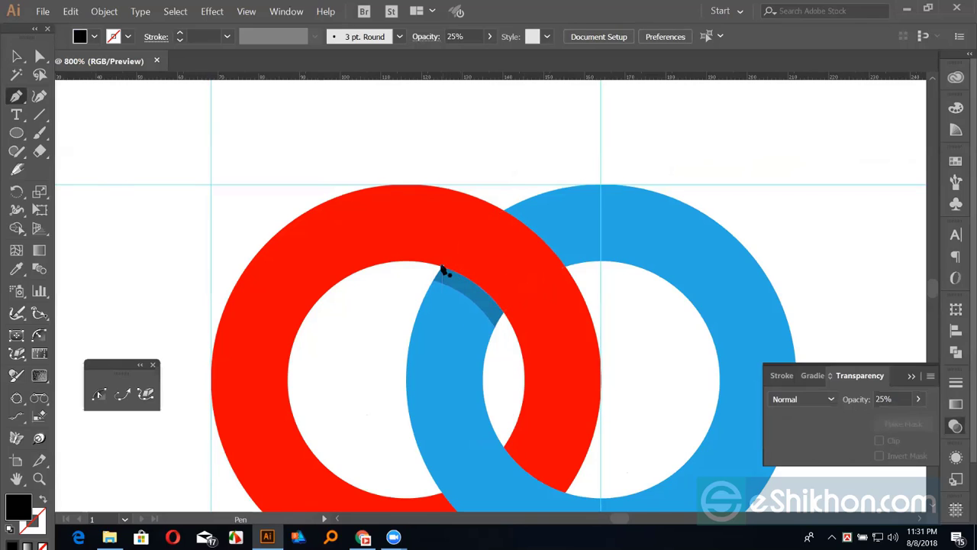
left_click(441, 268)
left_click(493, 298)
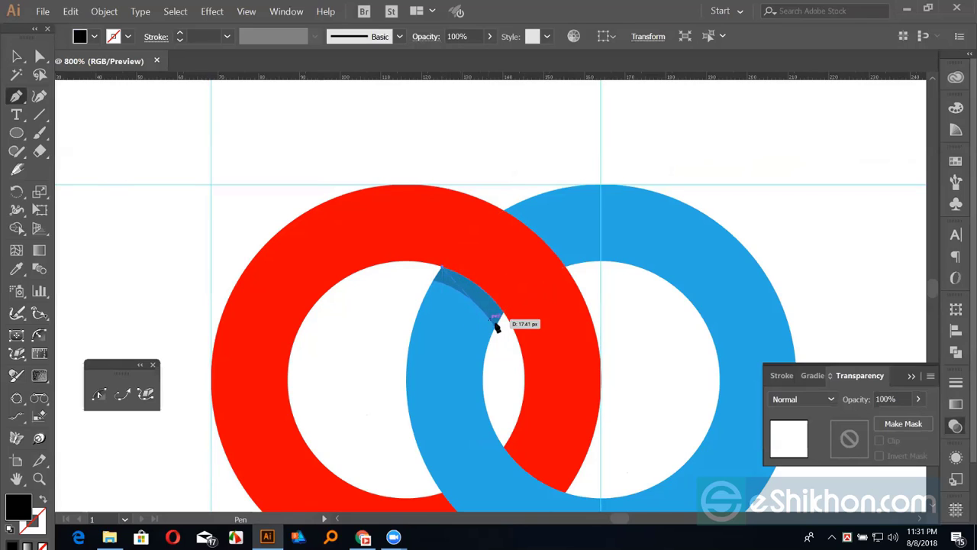
left_click(507, 366)
left_click(513, 371, "ctrl")
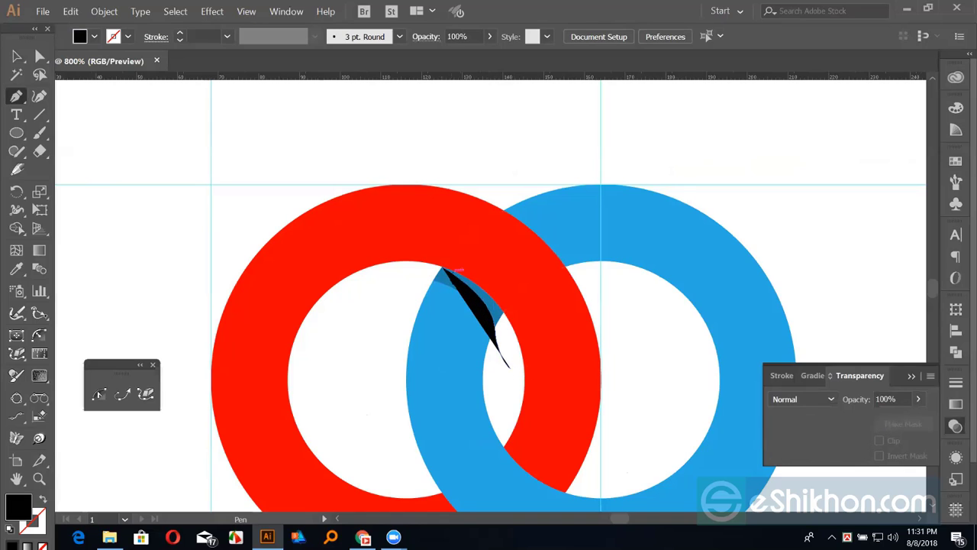
left_click_drag(443, 268, 438, 243)
left_click(482, 153, "ctrl")
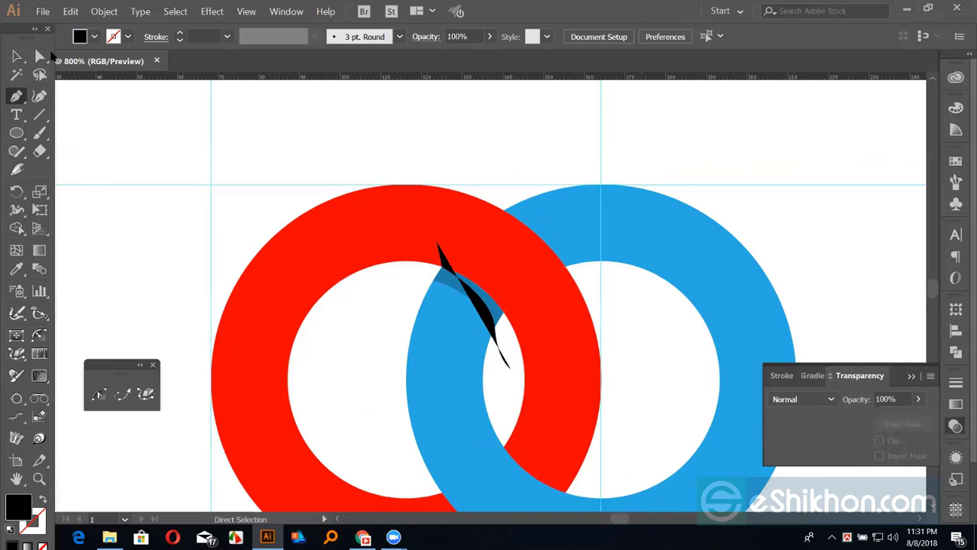
left_click(17, 56)
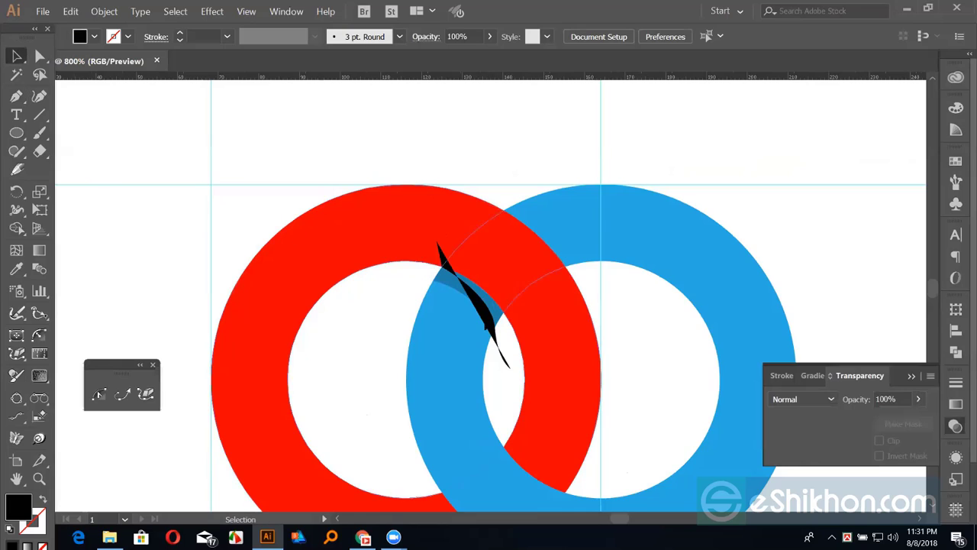
Split the shadow along the sliver's outline with Shape Builder and delete the outline path.
left_click(502, 353)
key("shift+x")
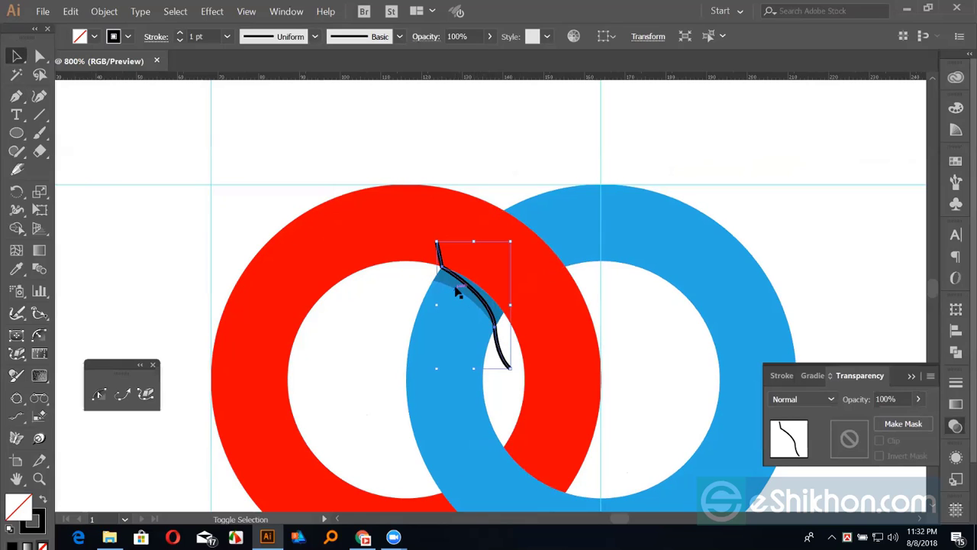
left_click(458, 290, "shift")
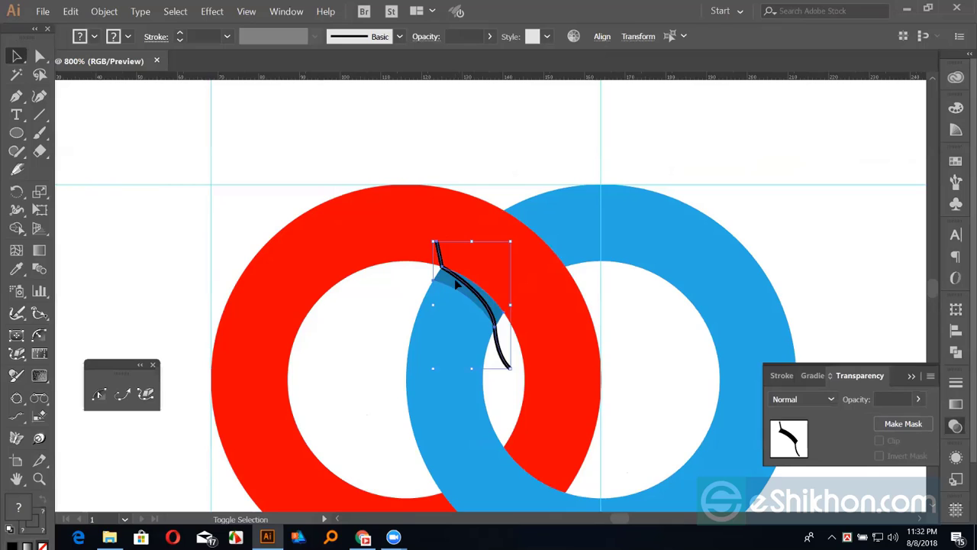
key("shift+m")
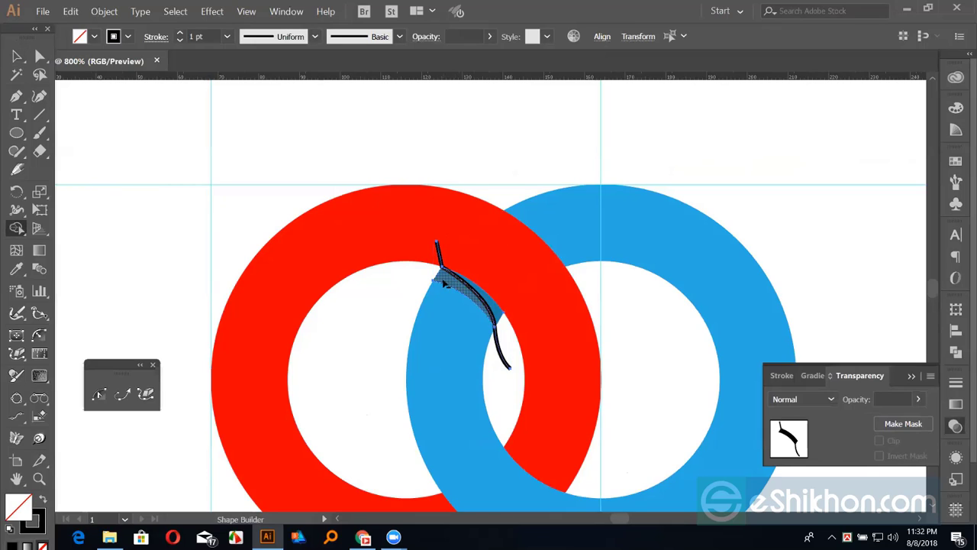
left_click(445, 284)
key("v")
left_click(497, 152)
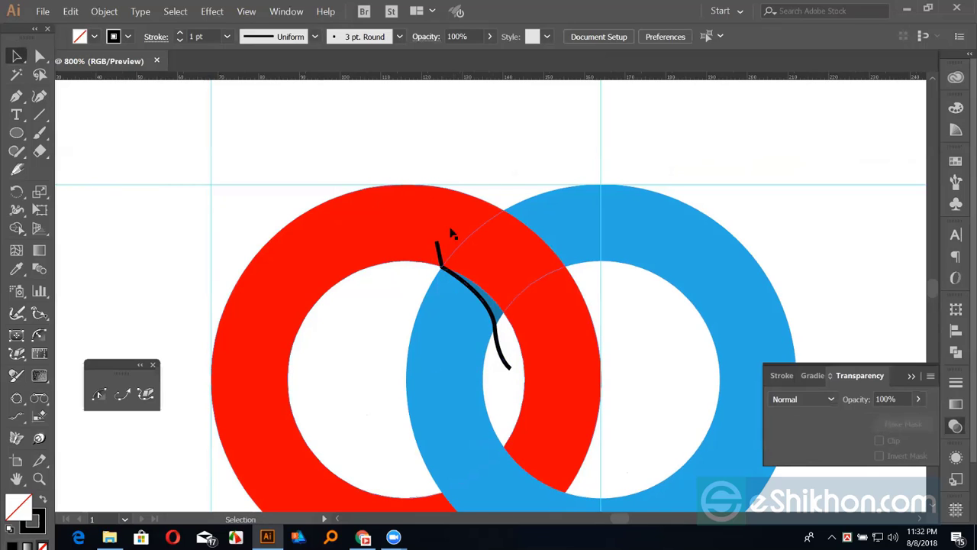
left_click(442, 252)
key("Delete")
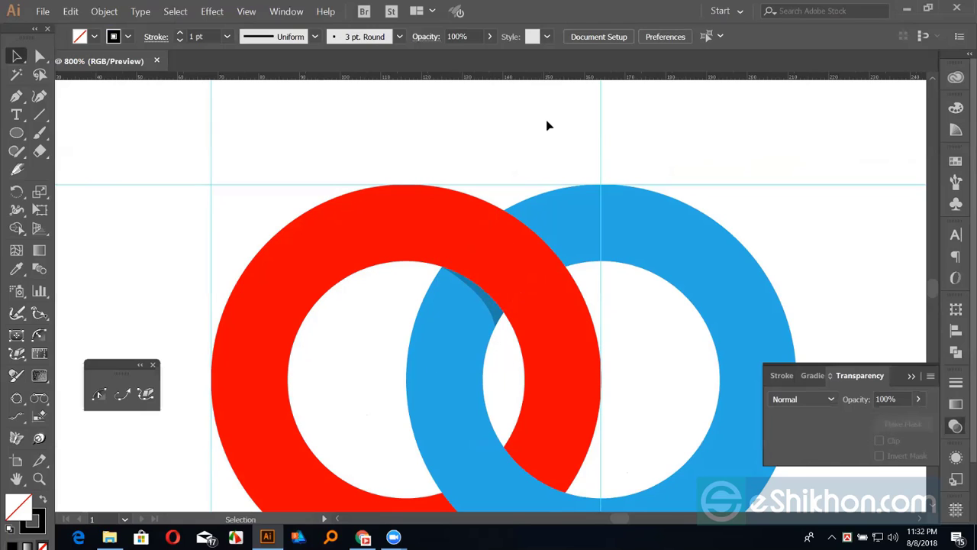
key("ctrl+minus")
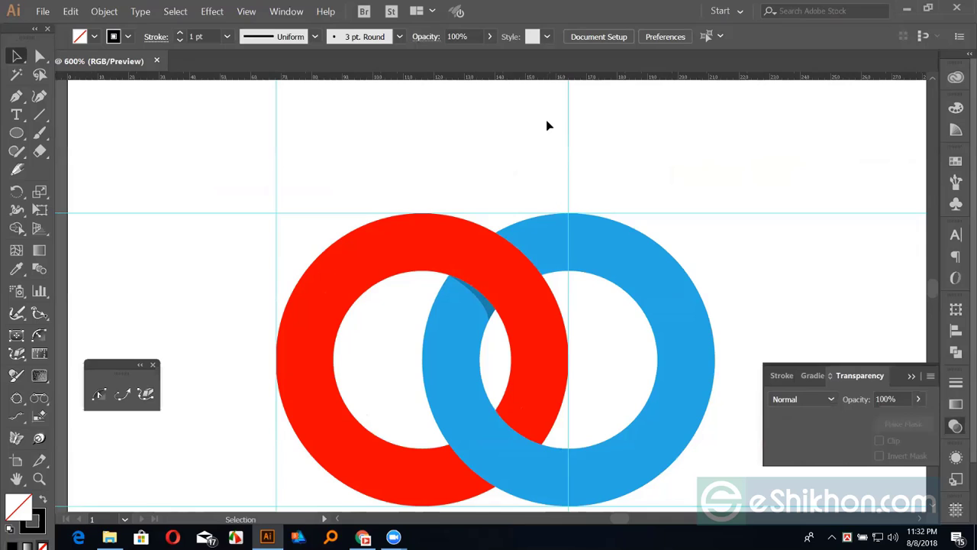
Zoom in on the upper crossing and direct-select the curved black path.
key("ctrl+plus")
key("ctrl+plus")
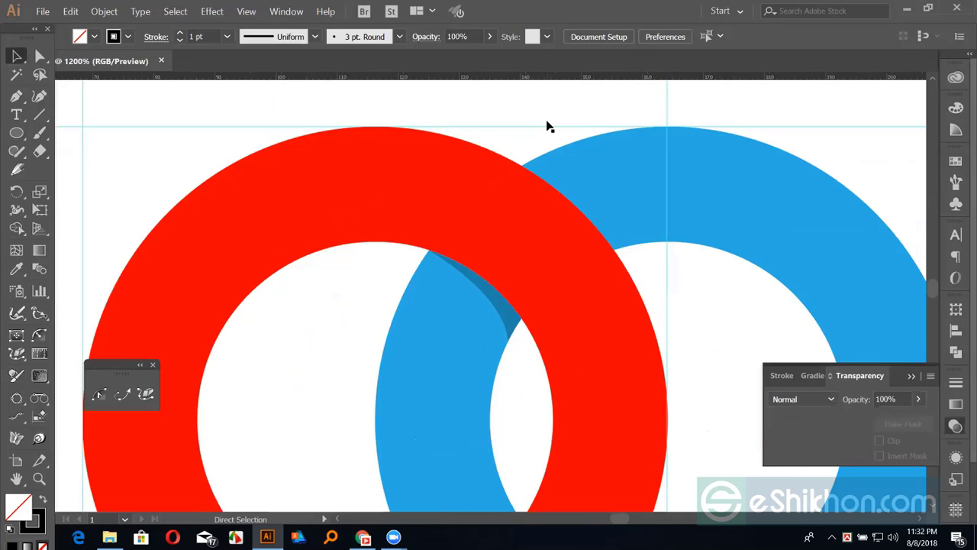
key("ctrl+plus")
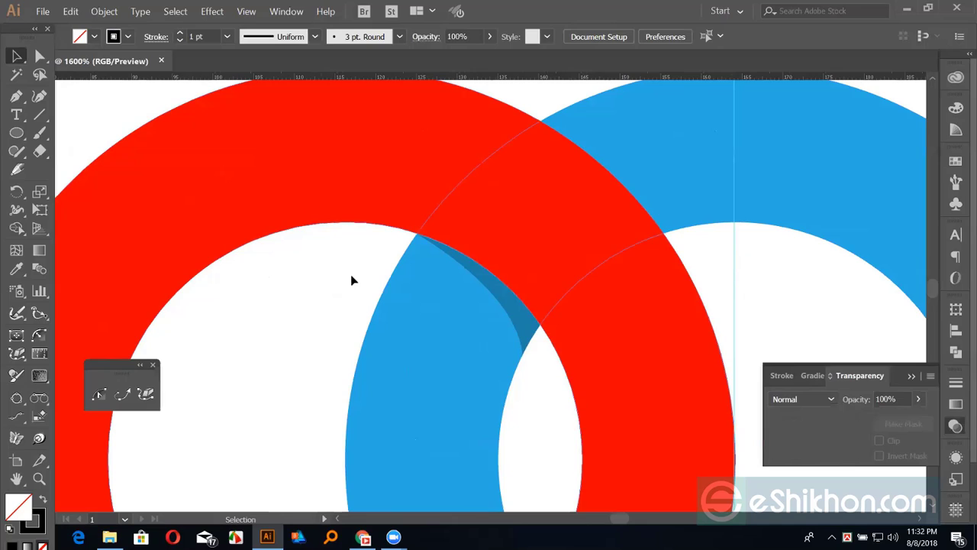
key("a")
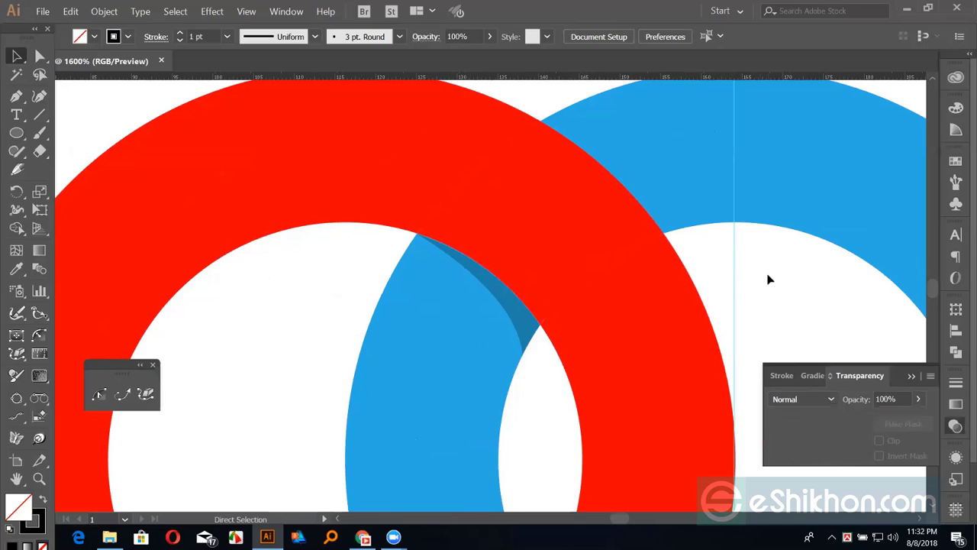
left_click(525, 355)
Delete the bottom end segment of the curved black path.
left_click(540, 340)
key("v")
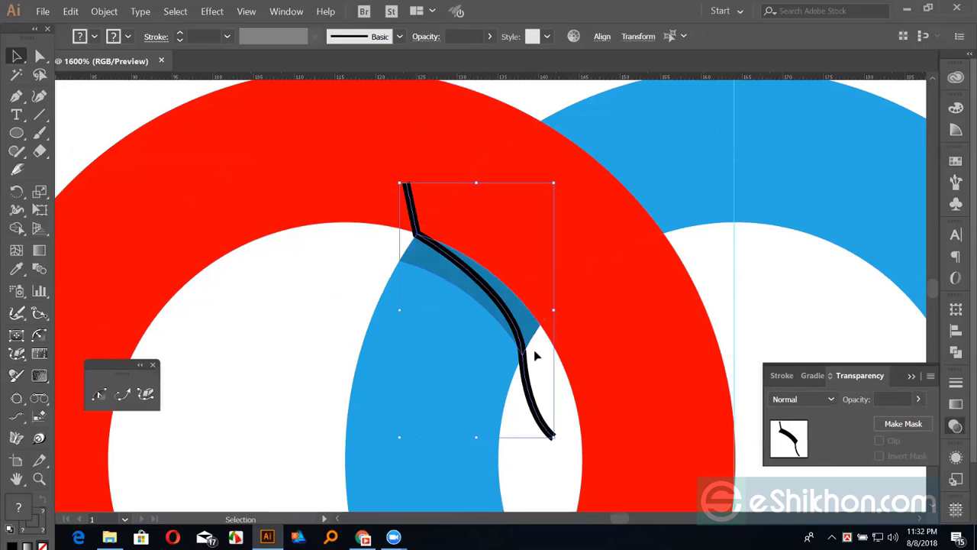
key("ctrl+shift+a")
left_click(529, 336)
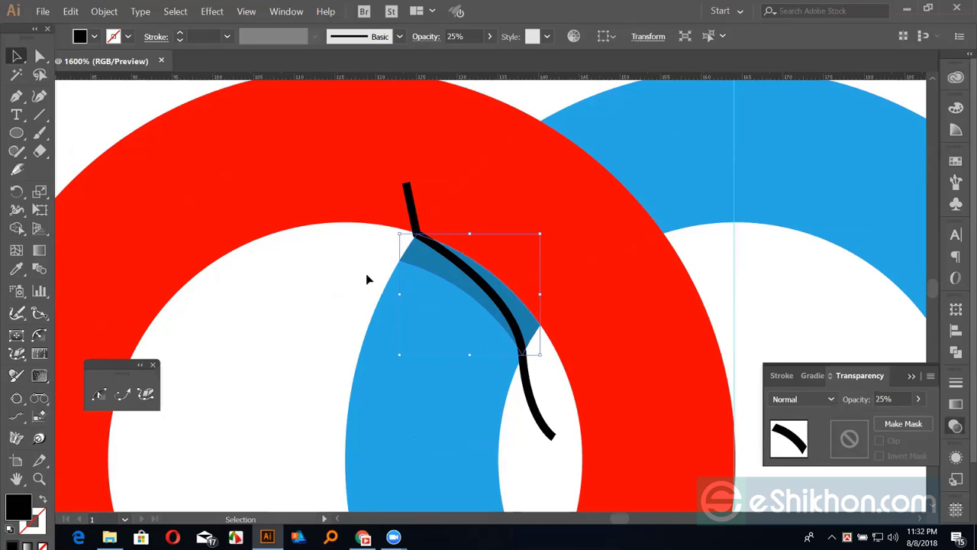
key("a")
key("p")
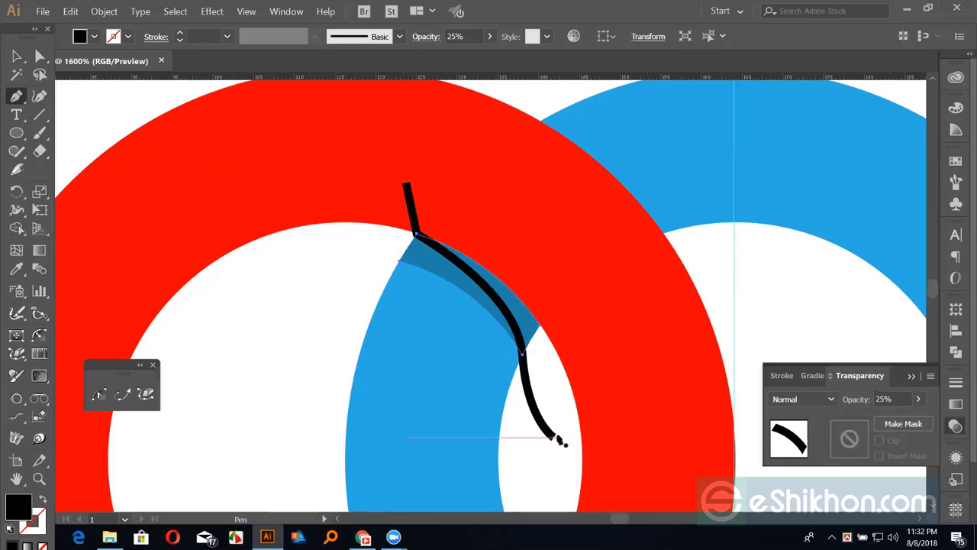
key("a")
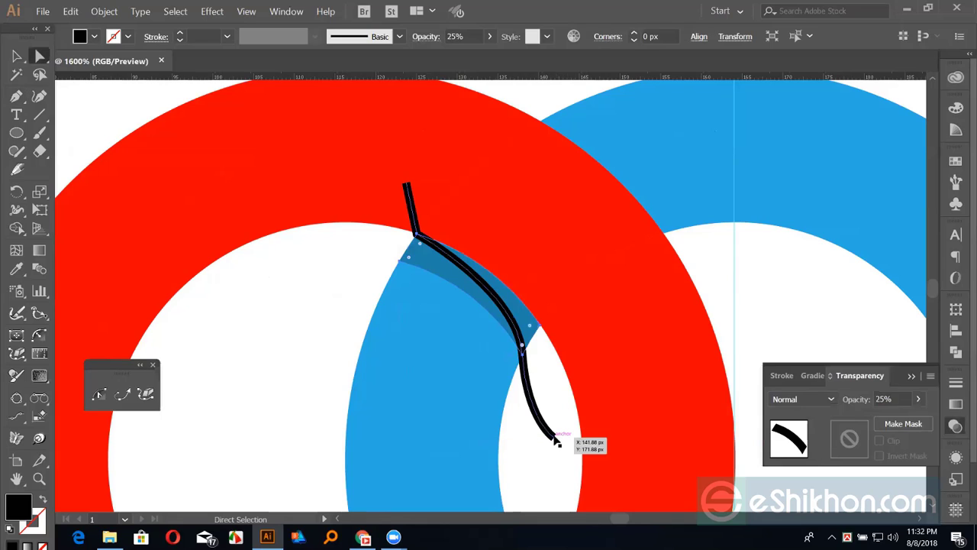
left_click(556, 439)
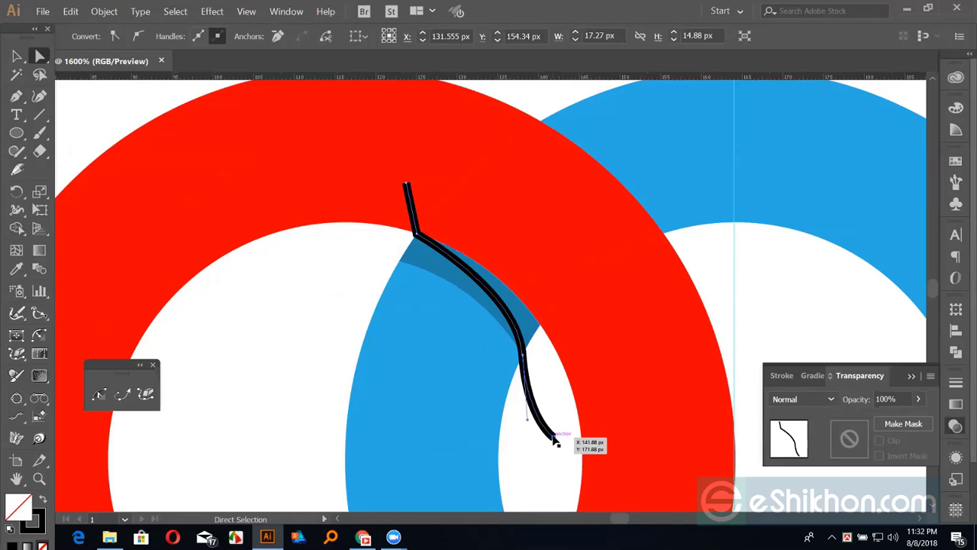
left_click(555, 437)
key("Delete")
Extend the path across the red ring into a closed four-sided outline.
key("p")
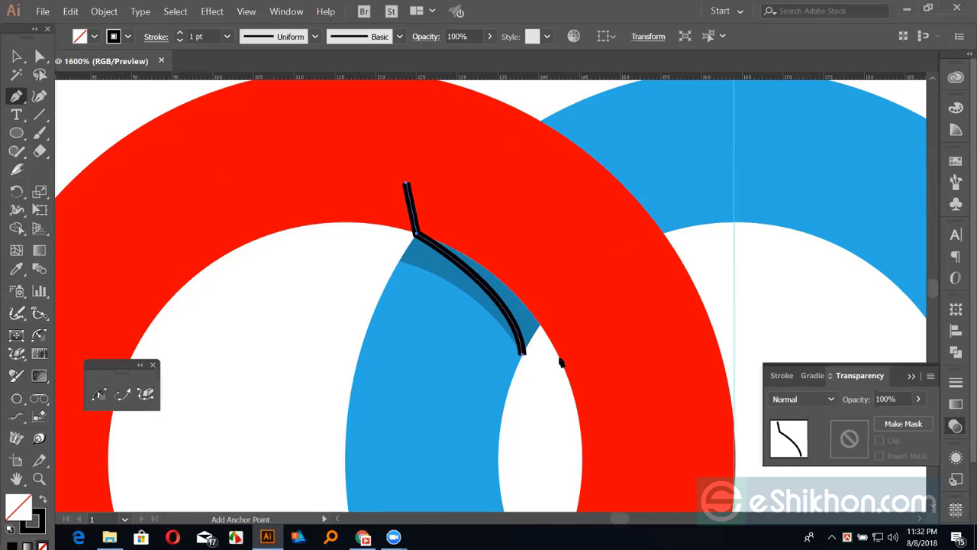
left_click(560, 357)
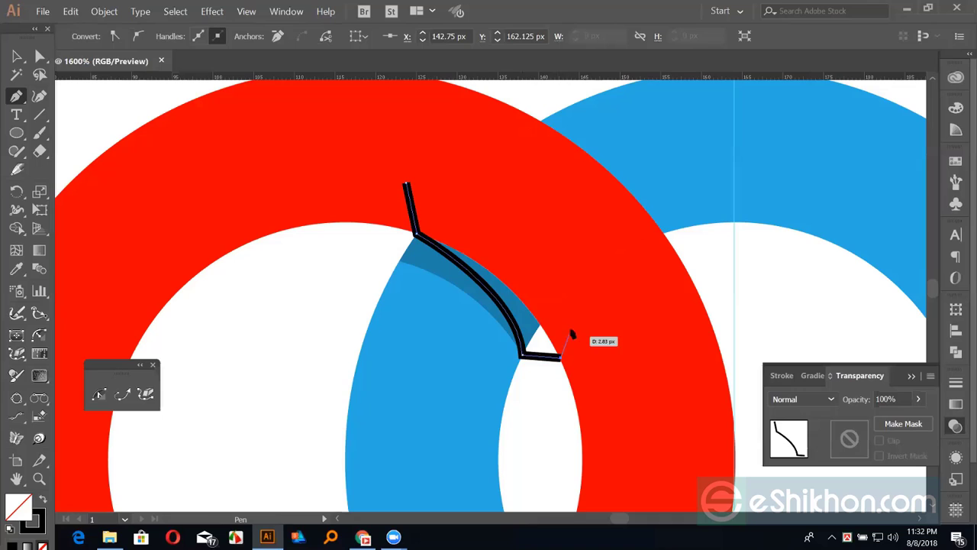
left_click(566, 197)
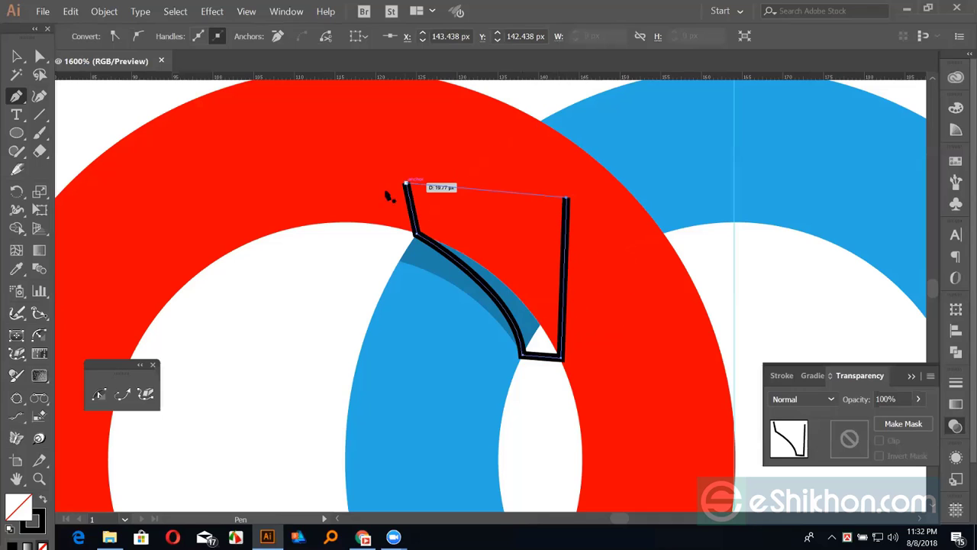
left_click(407, 184)
key("v")
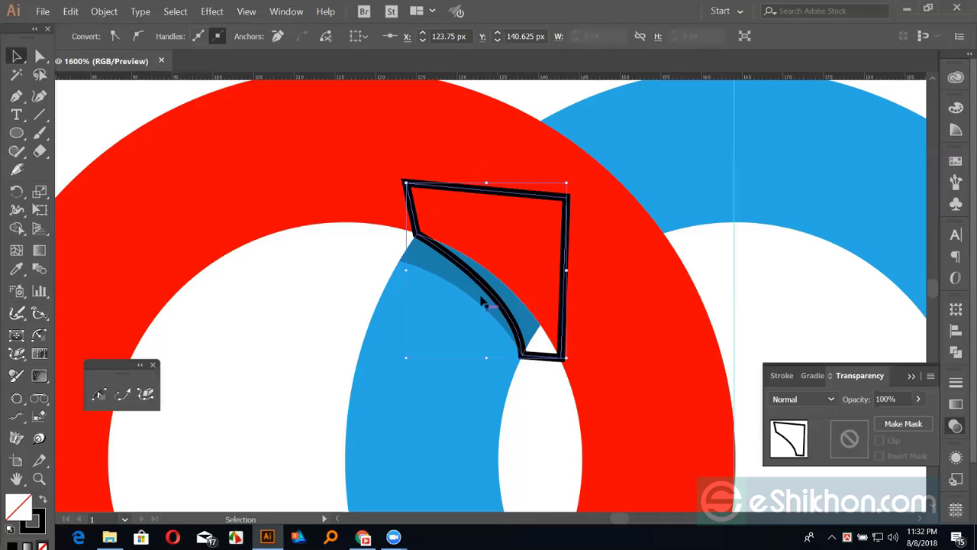
Split off the blue ring's sliver under the outline with Shape Builder.
left_click(483, 296, "shift")
key("shift+m")
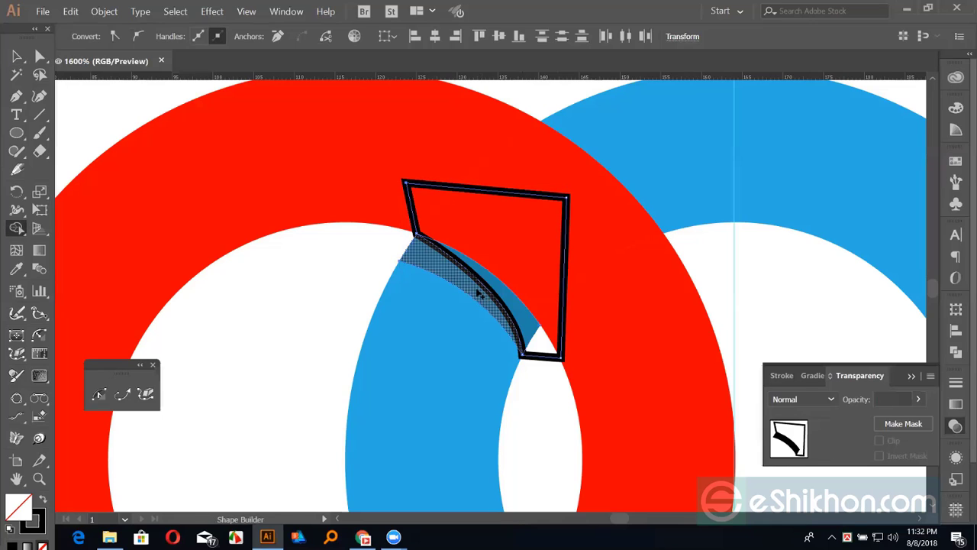
left_click(461, 284)
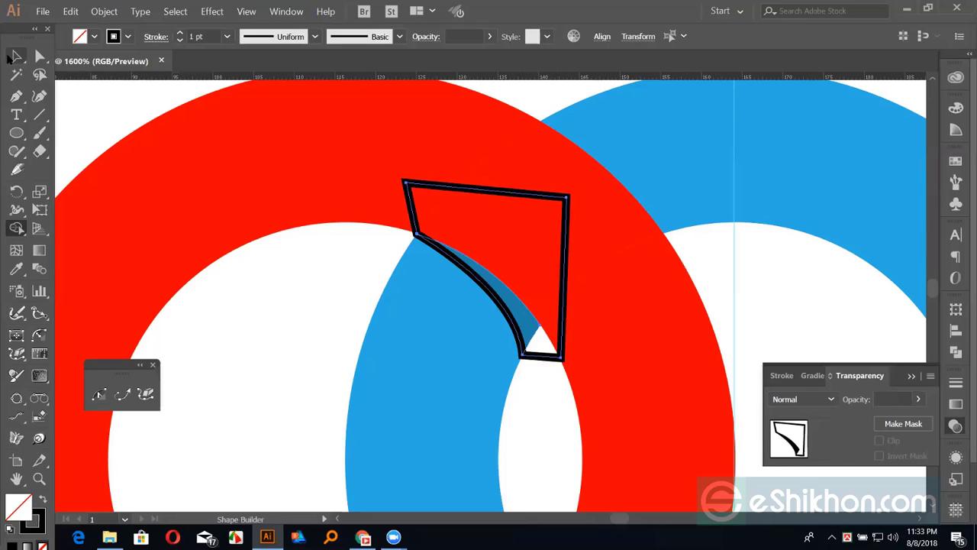
left_click(17, 55)
left_click(525, 401)
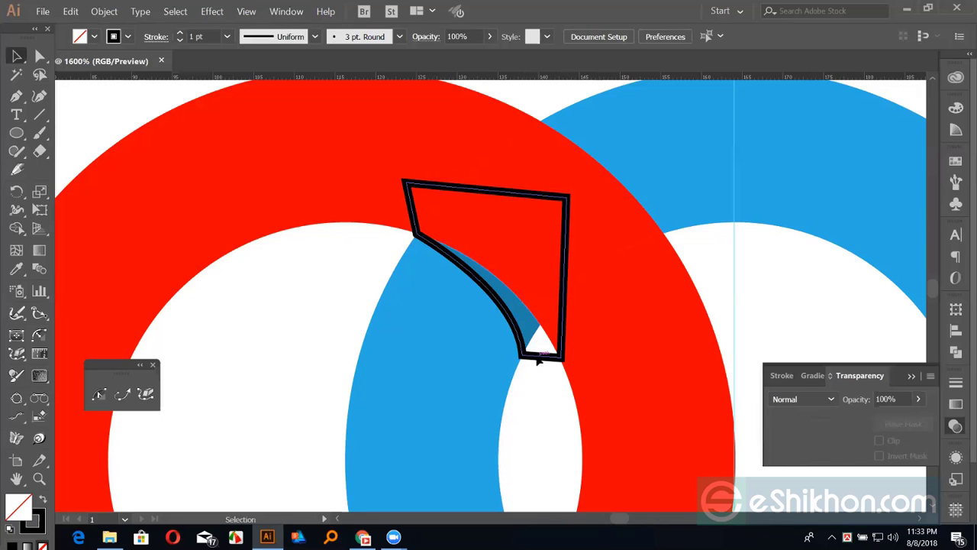
Shape-build the red ring's wedge from the outline and delete the leftover upper piece.
left_click(541, 353)
left_click(605, 355)
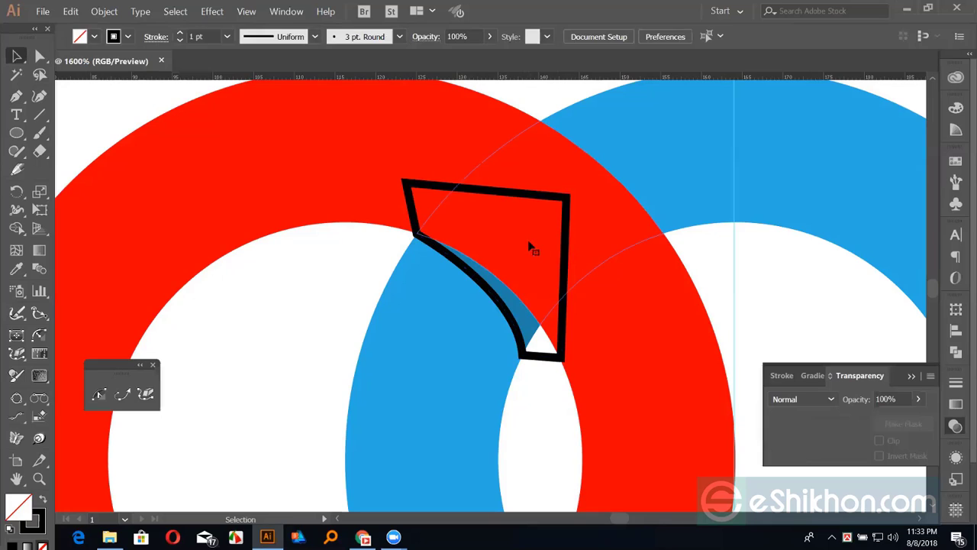
left_click(533, 249)
left_click(580, 372, "shift")
left_click(541, 356, "shift")
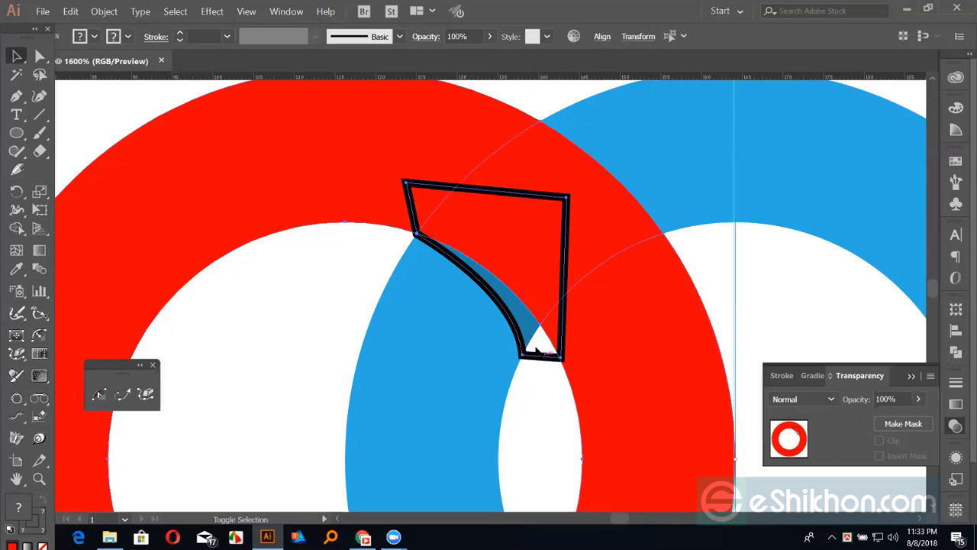
key("shift+m")
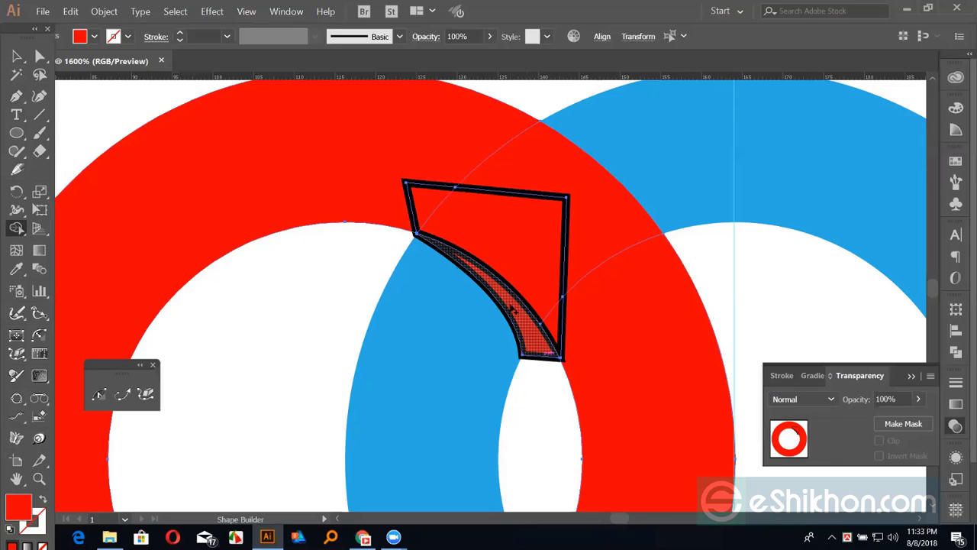
key("v")
left_click(566, 317)
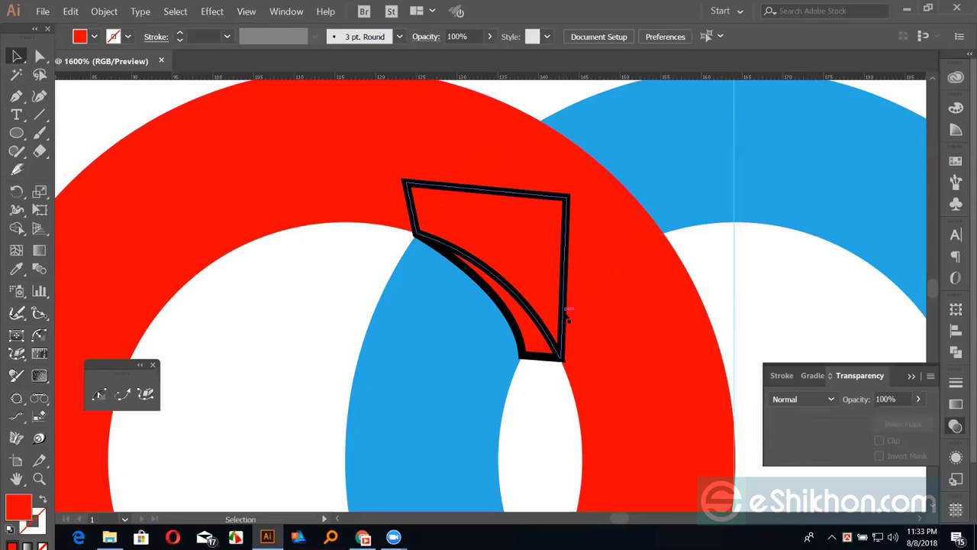
key("Delete")
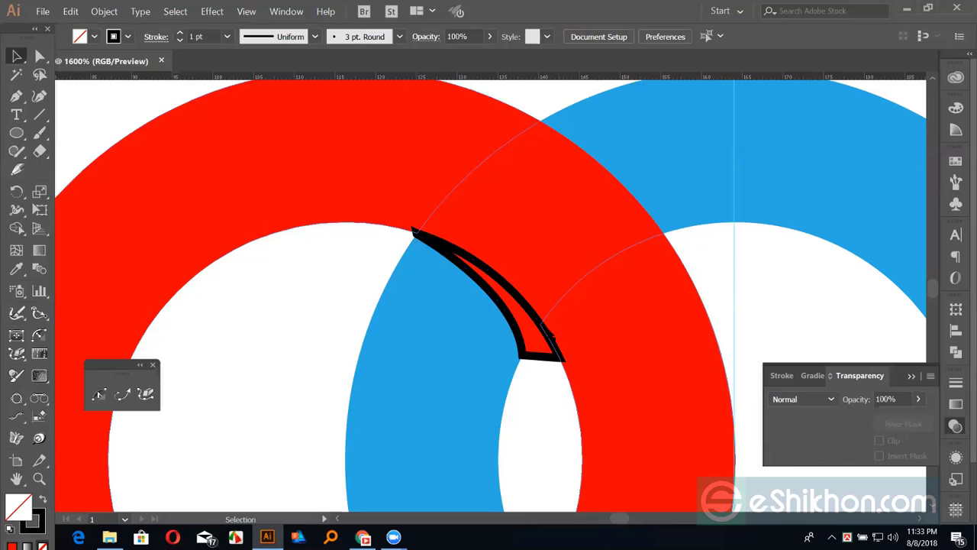
Alt-drag a copy of the wedge into the red ring's hole.
left_click(541, 359)
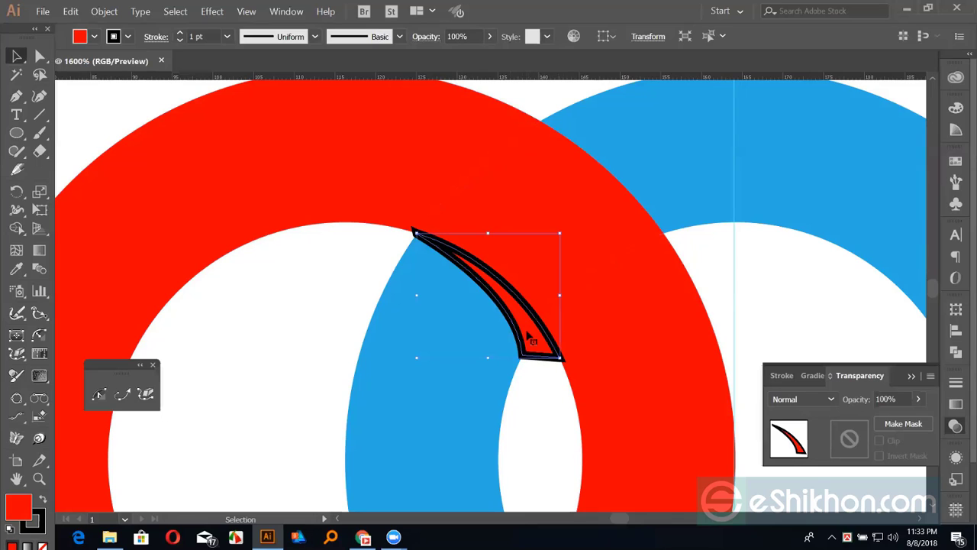
key("a")
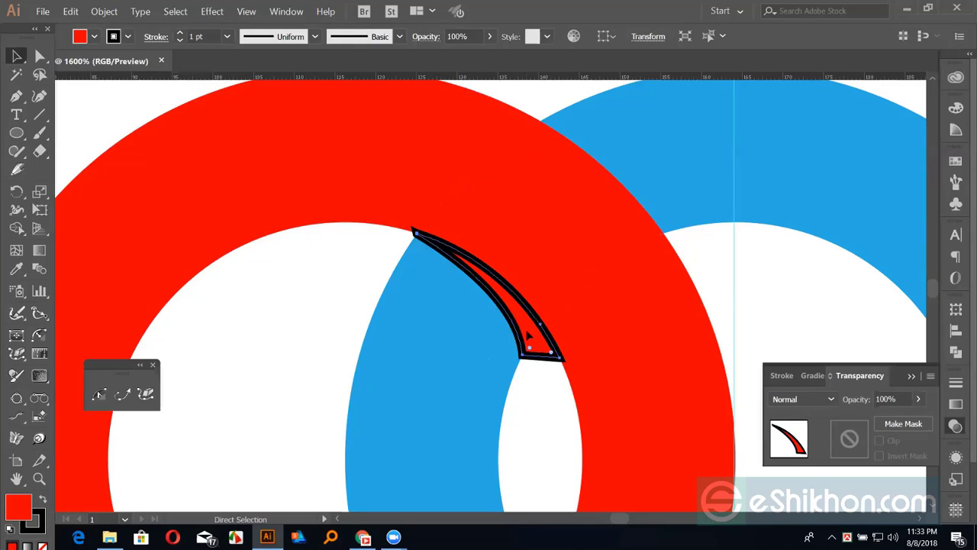
left_click_drag(529, 336, 305, 351)
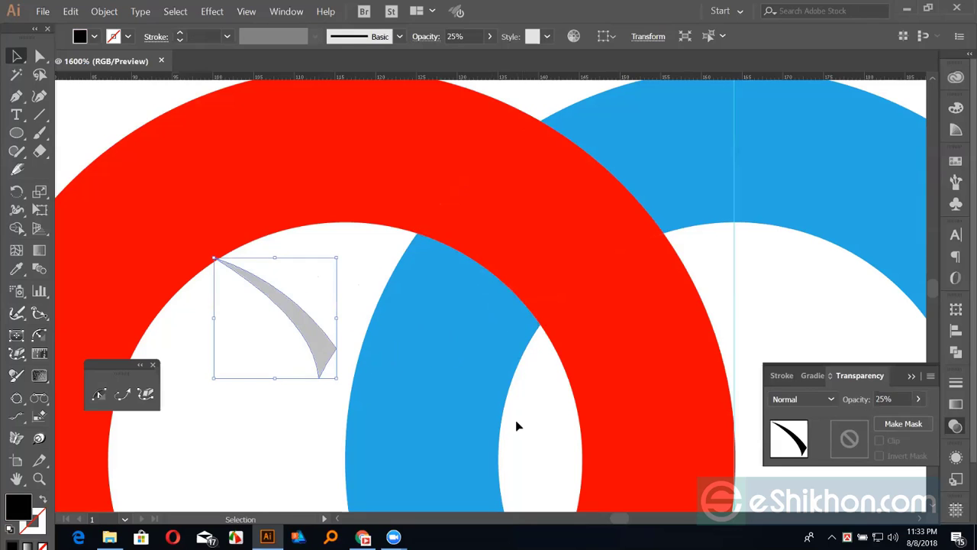
Eyedropper the grey copy's 25% black fill onto the crossing wedge.
left_click(517, 424)
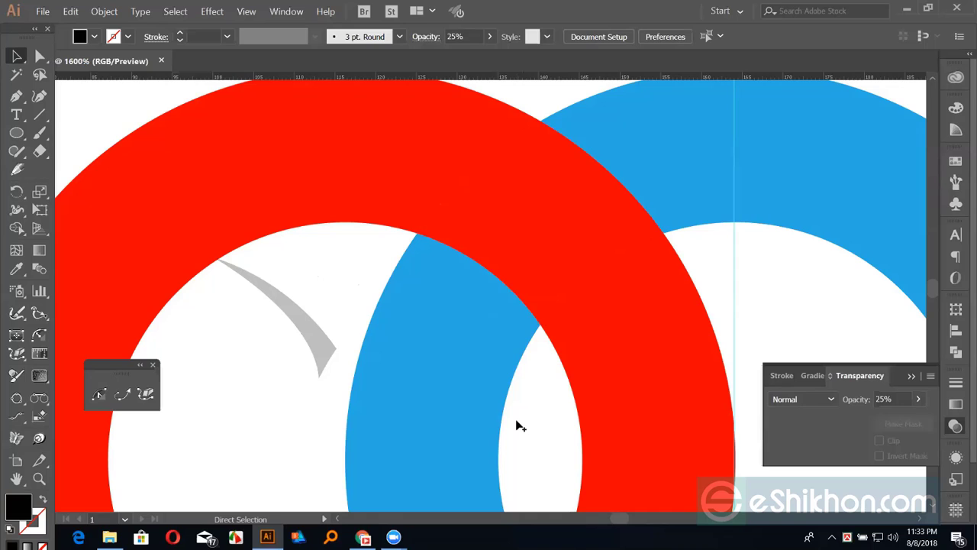
key("ctrl+z")
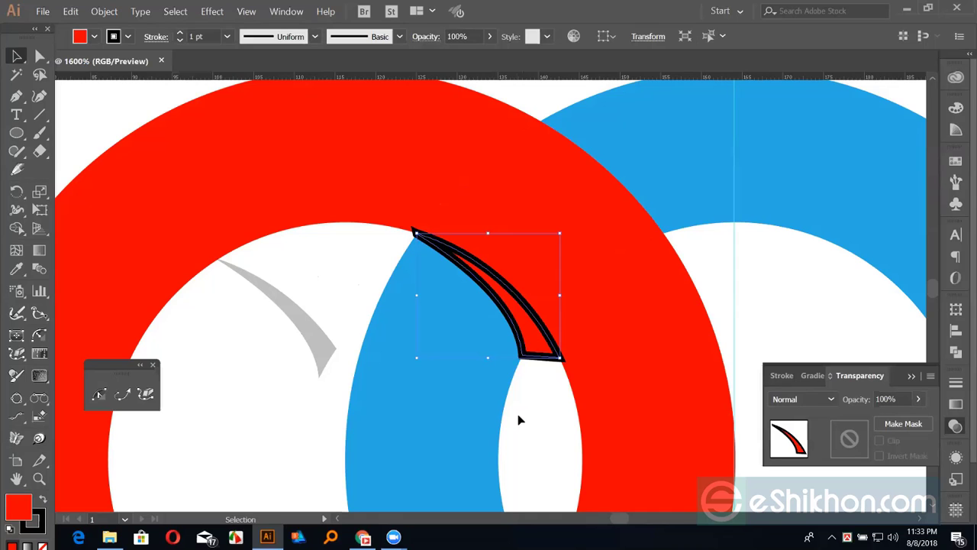
key("i")
left_click(310, 335)
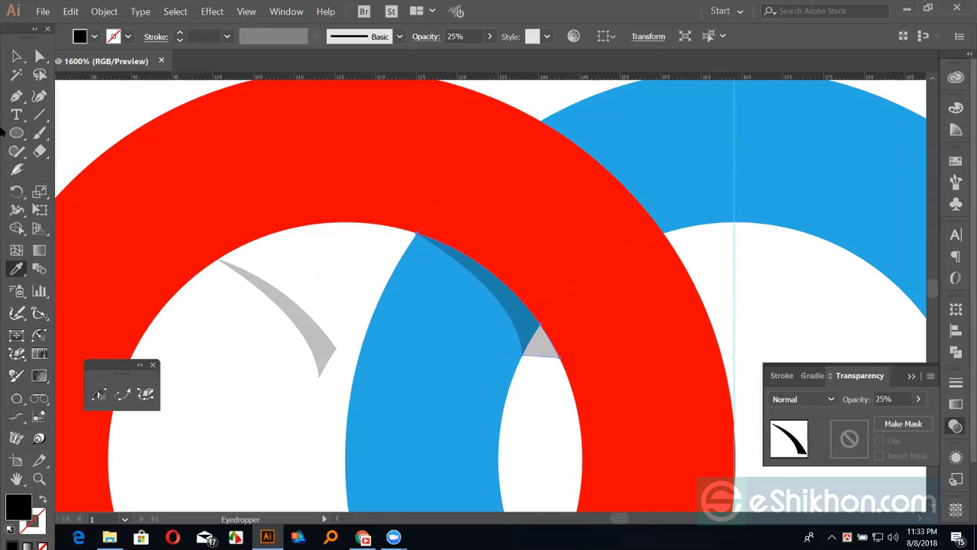
left_click(18, 57)
left_click(73, 101)
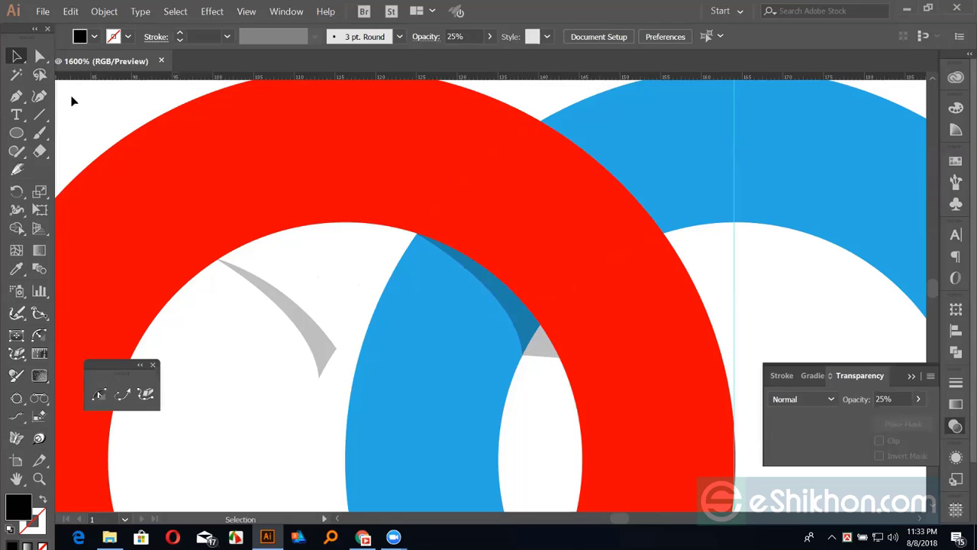
Delete the spare grey wedge copy and fit the artboard in view.
left_click(313, 328)
key("Delete")
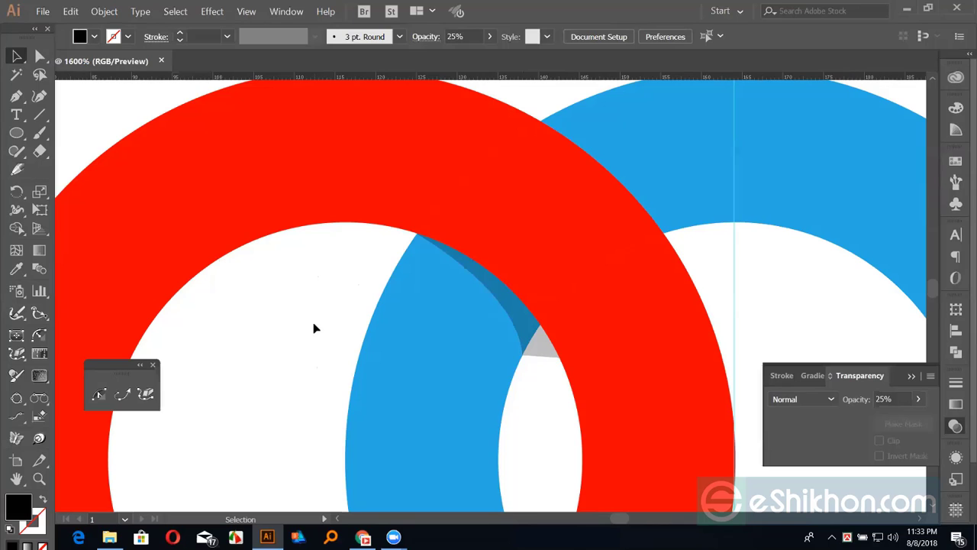
key("ctrl+0")
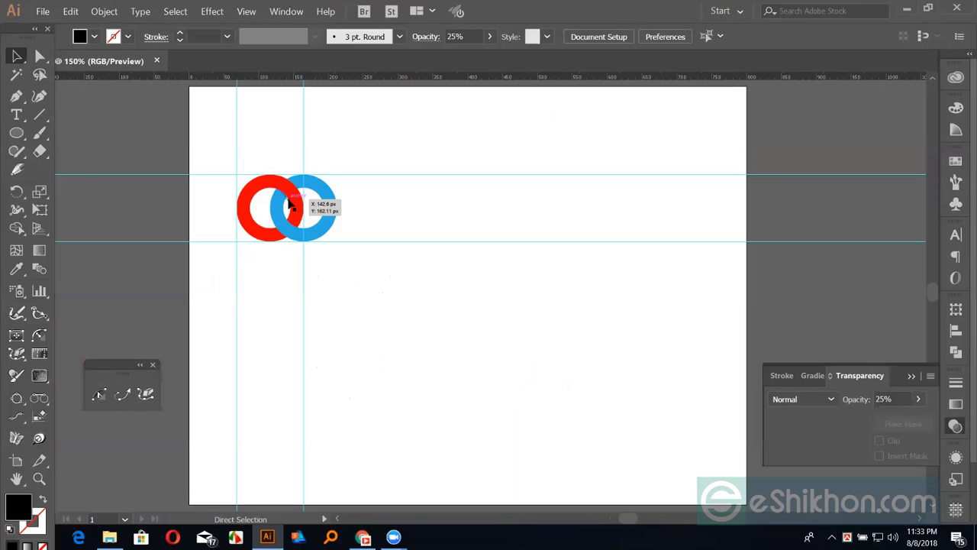
Zoom in tightly on the ring crossing and delete the leftover grey sliver.
key("ctrl+plus")
key("ctrl+plus")
key("ctrl+plus")
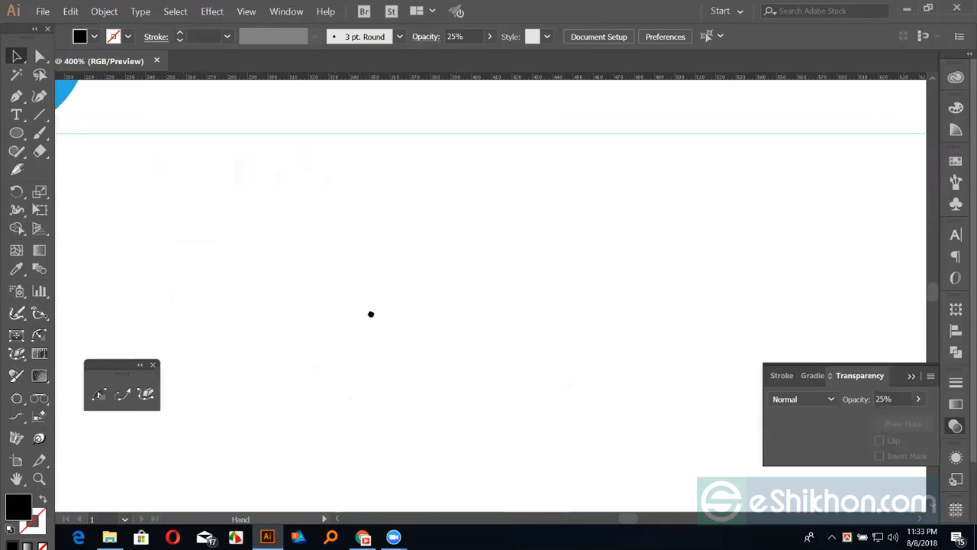
left_click_drag(305, 201, 308, 202)
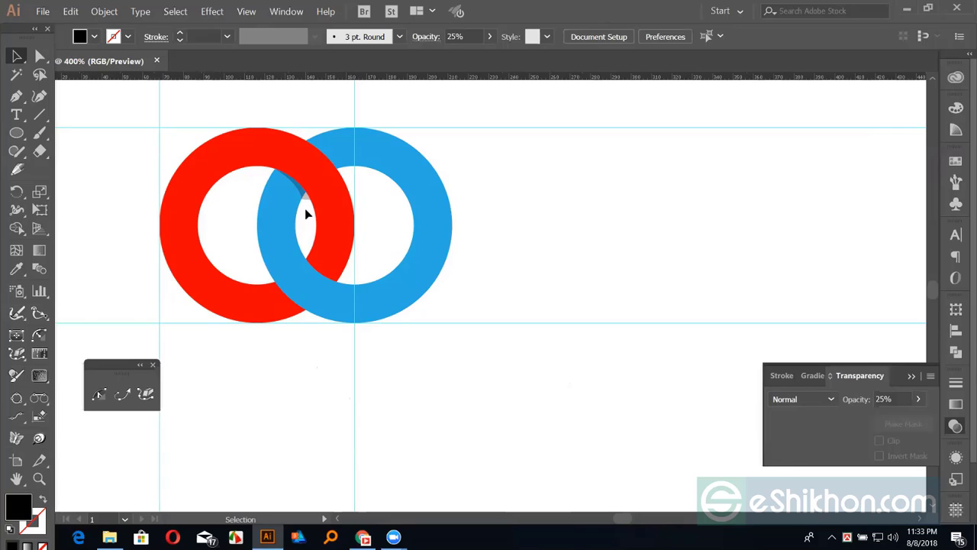
key("z")
mouse_move(299, 159)
left_mouse_down()
mouse_move(310, 210)
mouse_move(301, 220)
left_mouse_up()
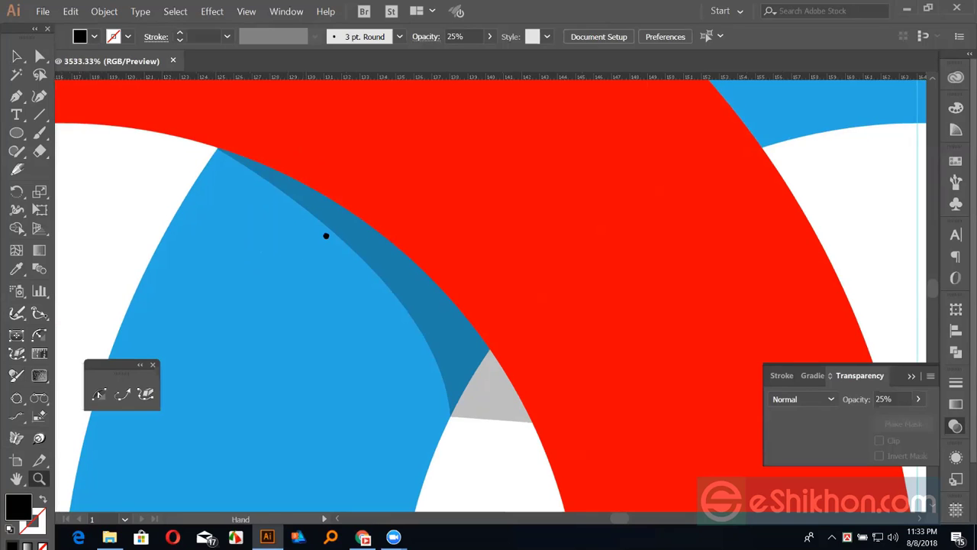
key("v")
left_click(524, 421)
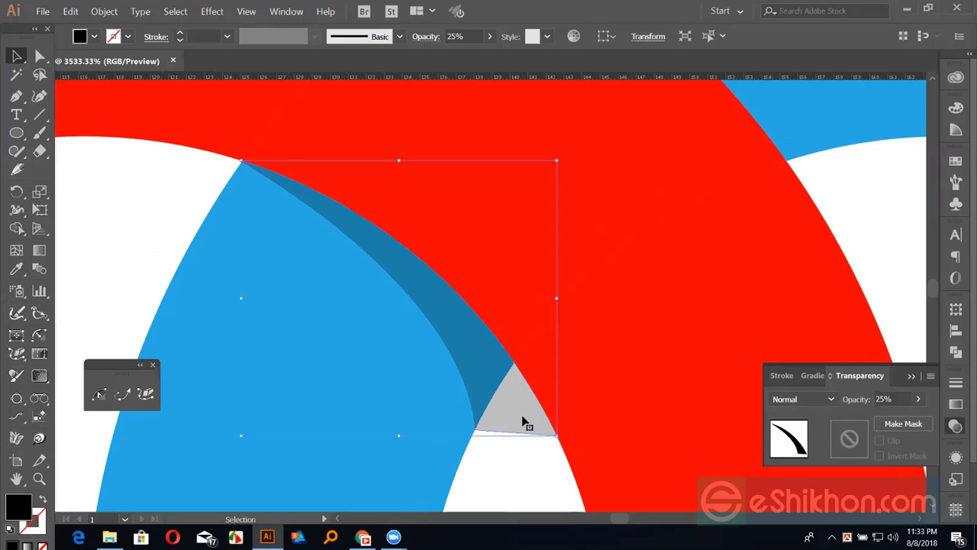
key("Delete")
Fit the artboard in view and clear all guides via View > Guides > Clear Guides.
key("ctrl+0")
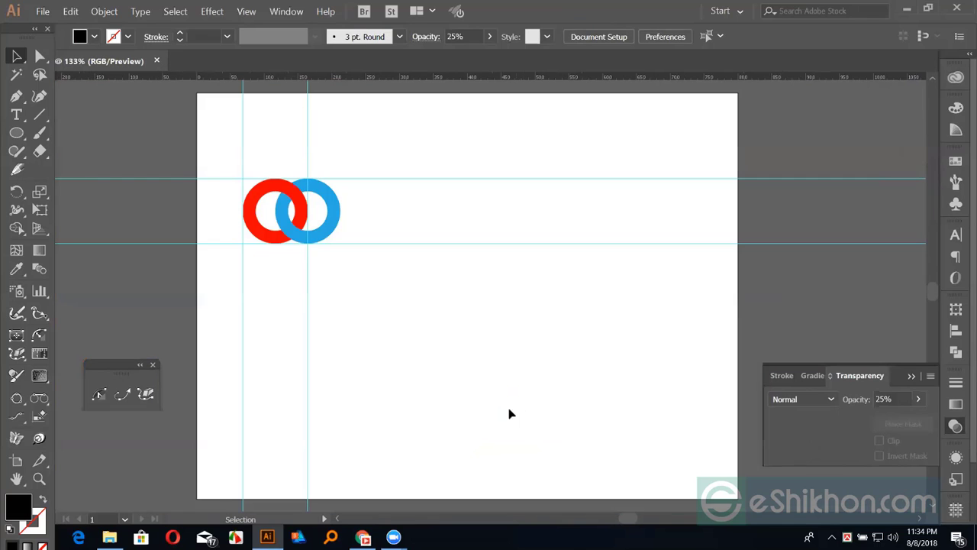
left_click(246, 12)
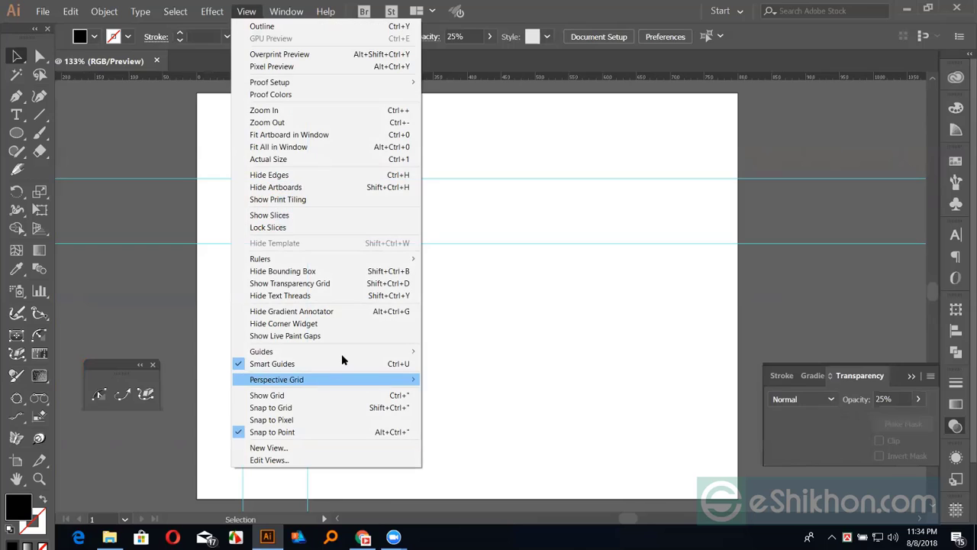
mouse_move(261, 351)
left_click(454, 399)
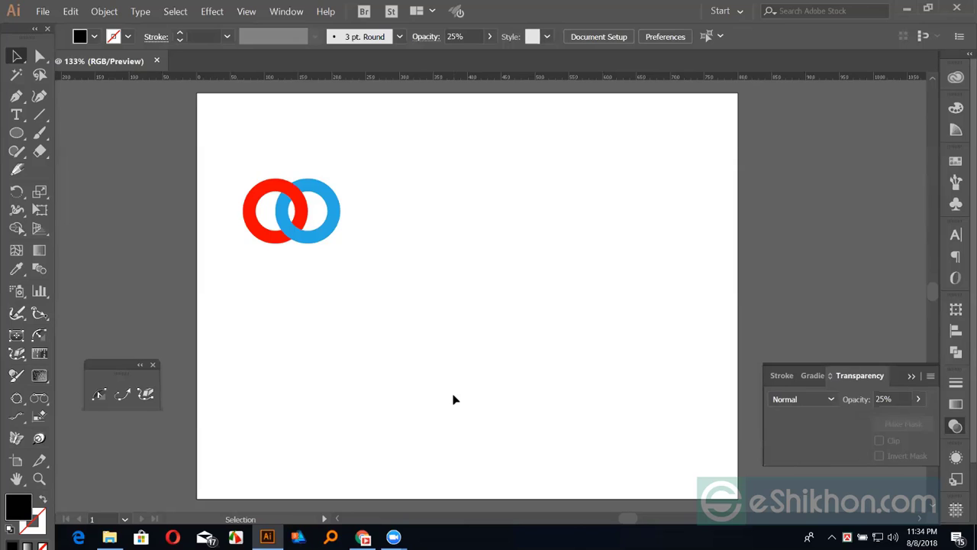
Marquee-select and delete both the red and blue rings.
key("ctrl+equal")
key("ctrl+equal")
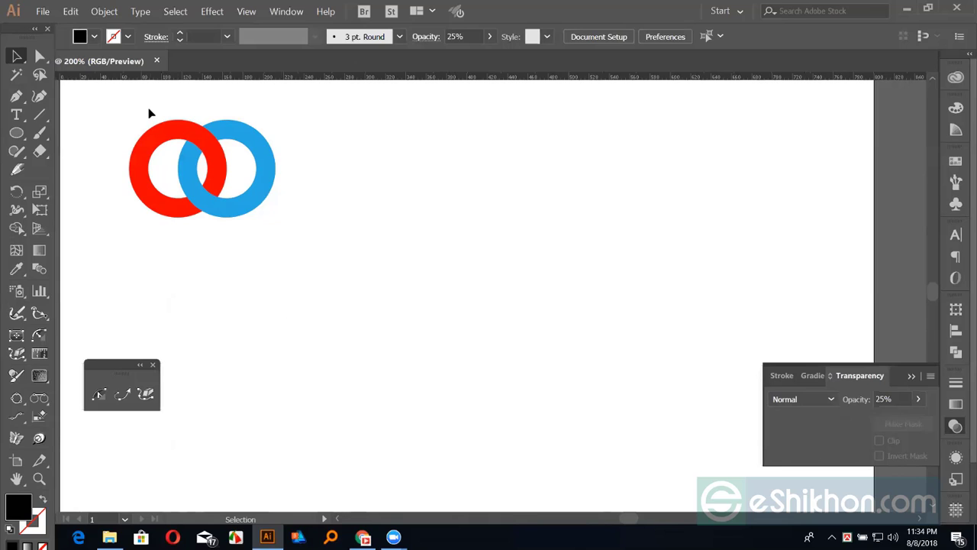
left_click_drag(148, 109, 299, 278)
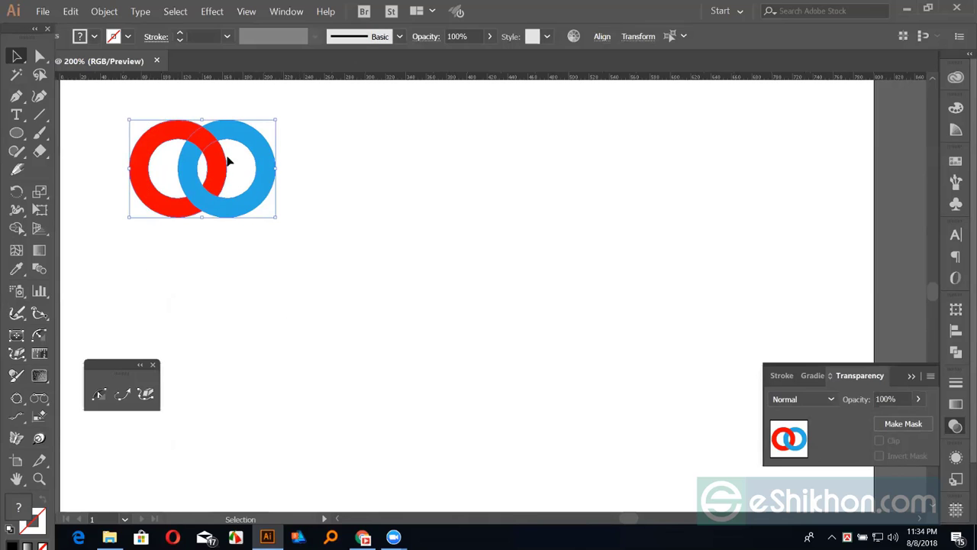
key("Delete")
Place a new 'Lorem ipsum' text object and enlarge it to 30 pt.
left_click(16, 114)
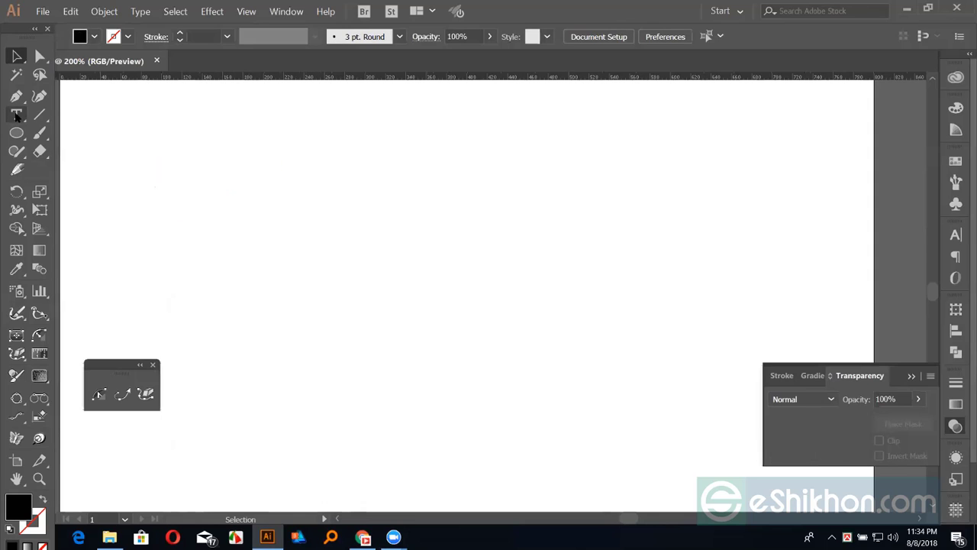
left_click(360, 285)
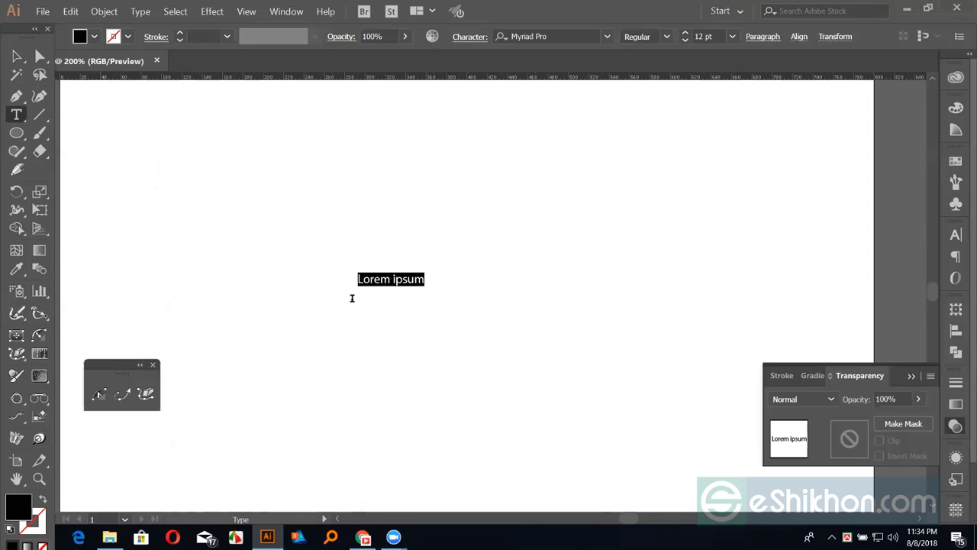
key("ctrl")
key("ctrl+shift+period")
key("ctrl+shift+period")
key("ctrl+shift+period")
key("ctrl+shift+period")
key("ctrl+shift+period")
key("ctrl+shift+period")
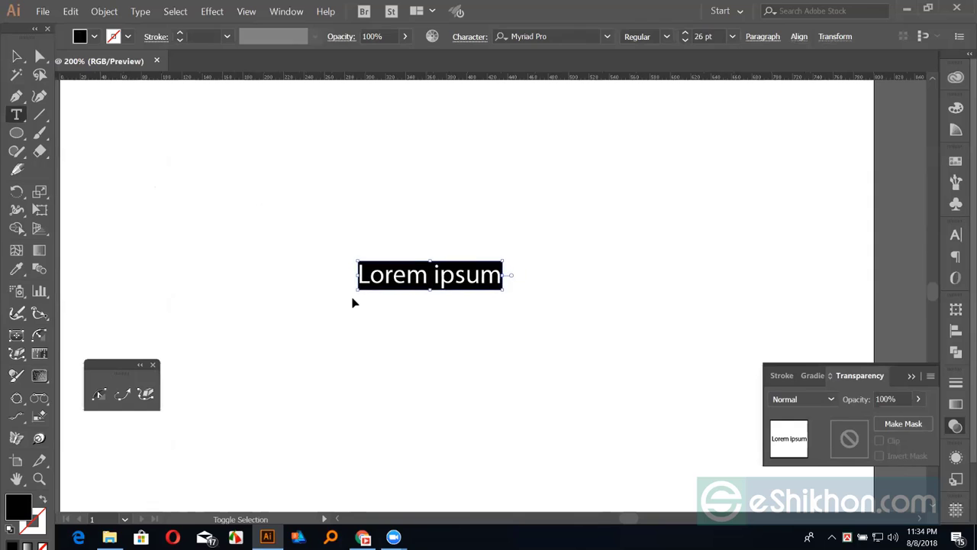
key("ctrl+shift+period")
key("ctrl+shift+period")
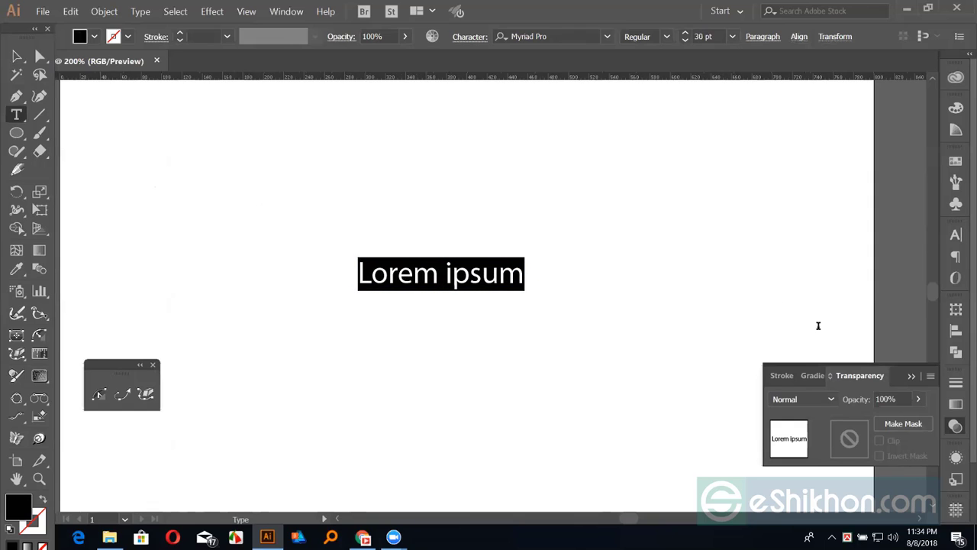
Open the Character panel's font list, then return to the Selection tool.
left_click(956, 234)
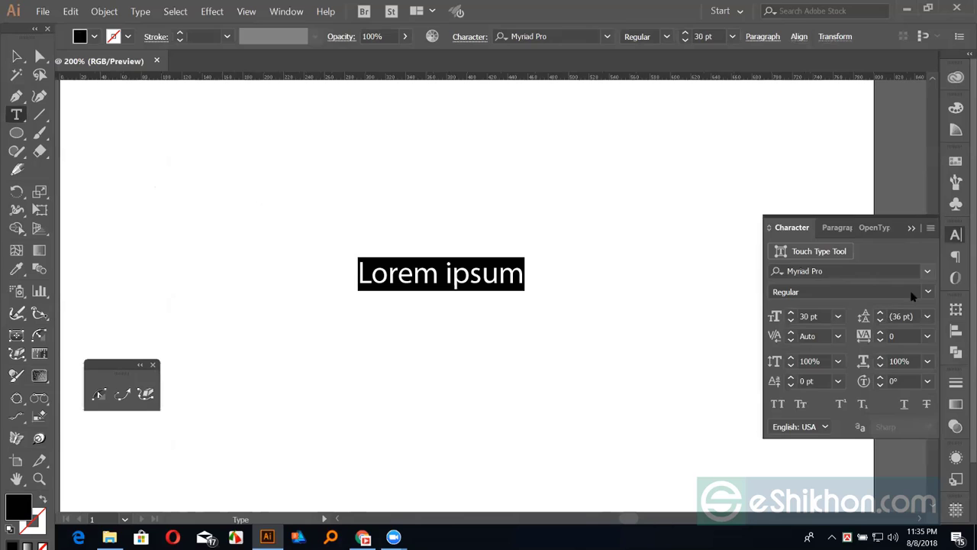
left_click(927, 271)
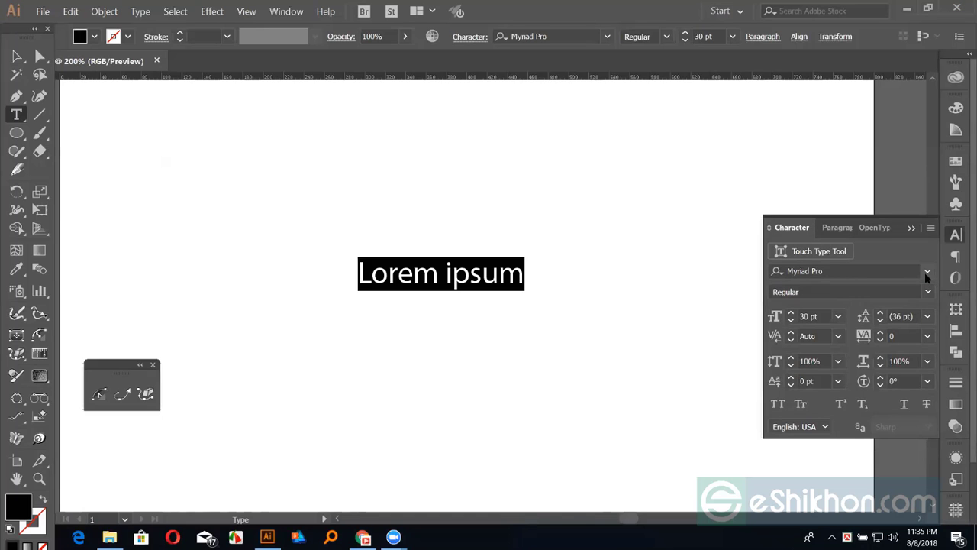
left_click(16, 58)
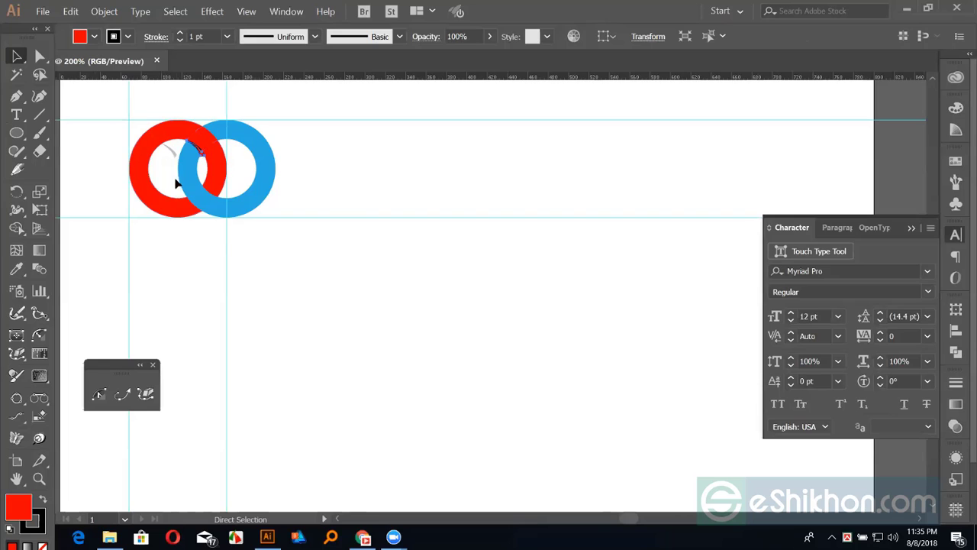
left_click(157, 185)
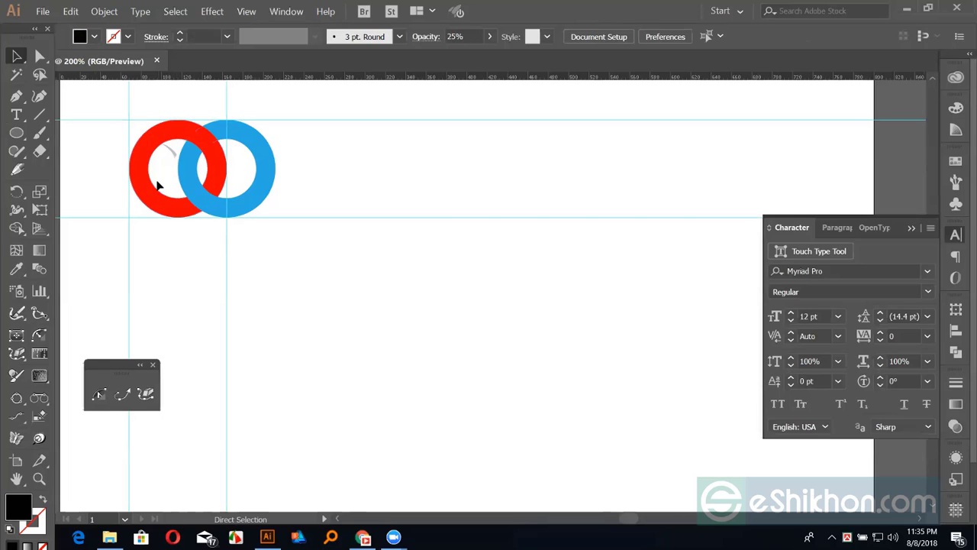
left_click(108, 198)
key("a")
key("ctrl+equal")
key("ctrl+equal")
key("ctrl+equal")
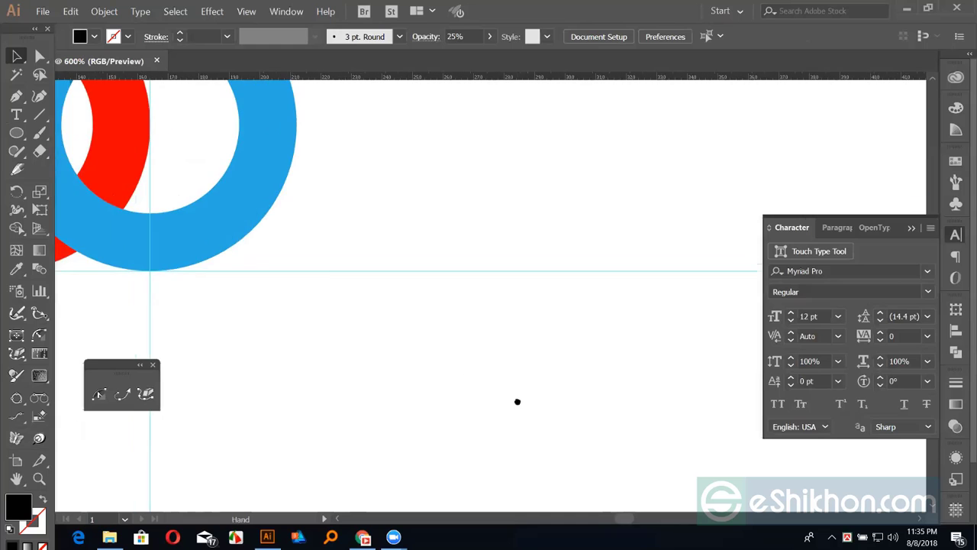
left_click_drag(123, 197, 604, 440)
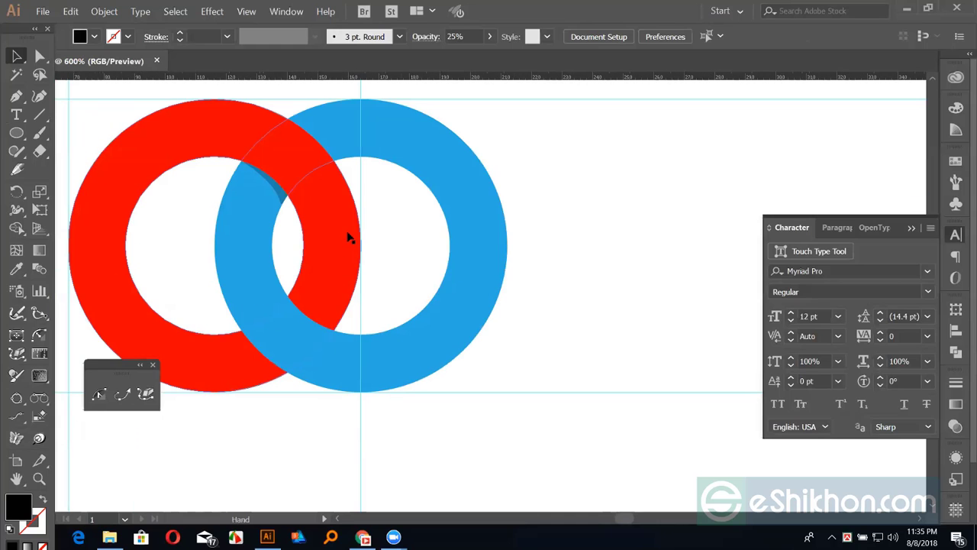
left_click_drag(281, 198, 350, 235)
left_click(349, 234)
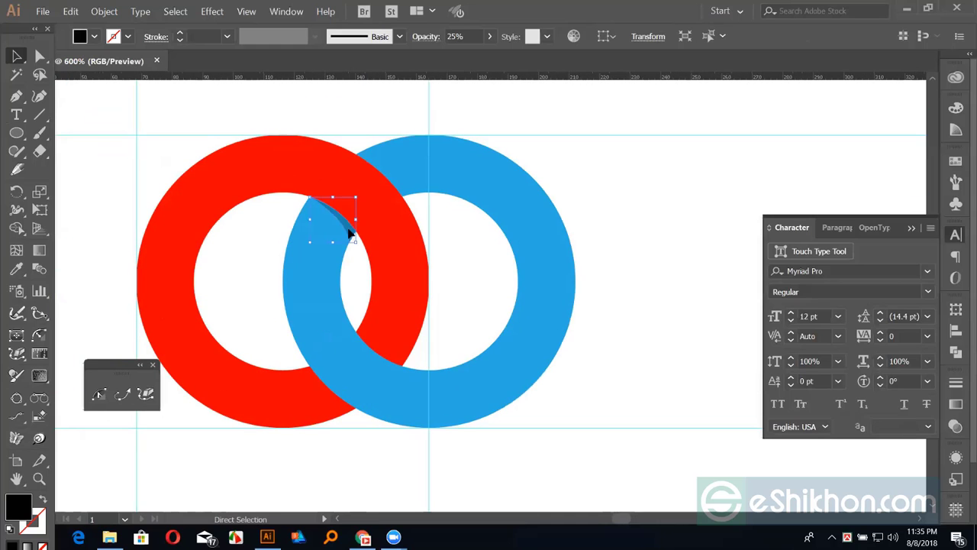
key("ctrl+plus")
key("ctrl+plus")
key("ctrl+plus")
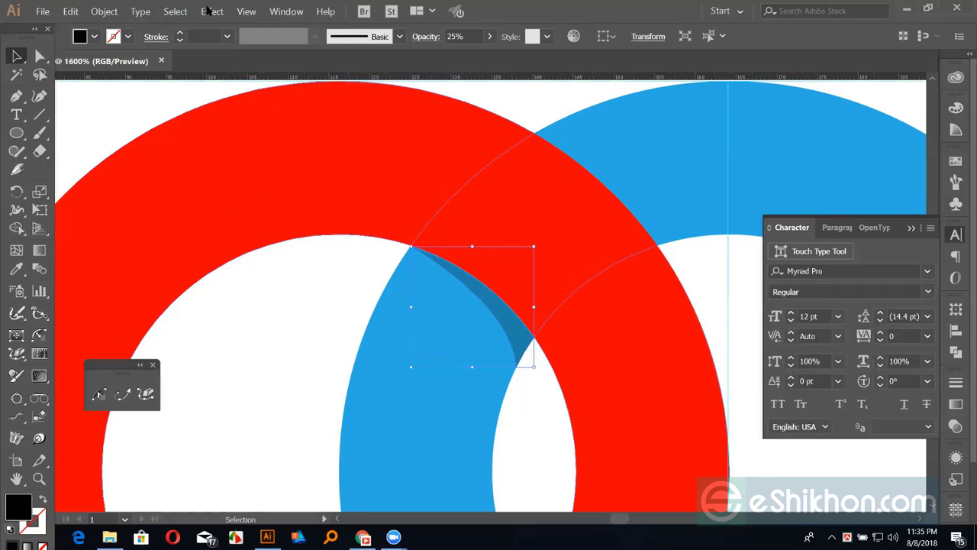
left_click(209, 11)
mouse_move(267, 258)
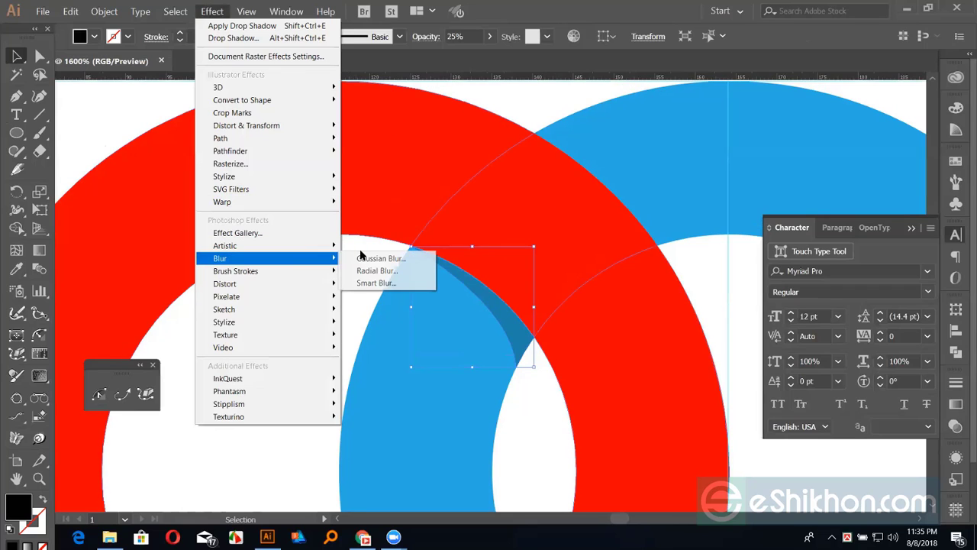
left_click(381, 258)
left_click(616, 228)
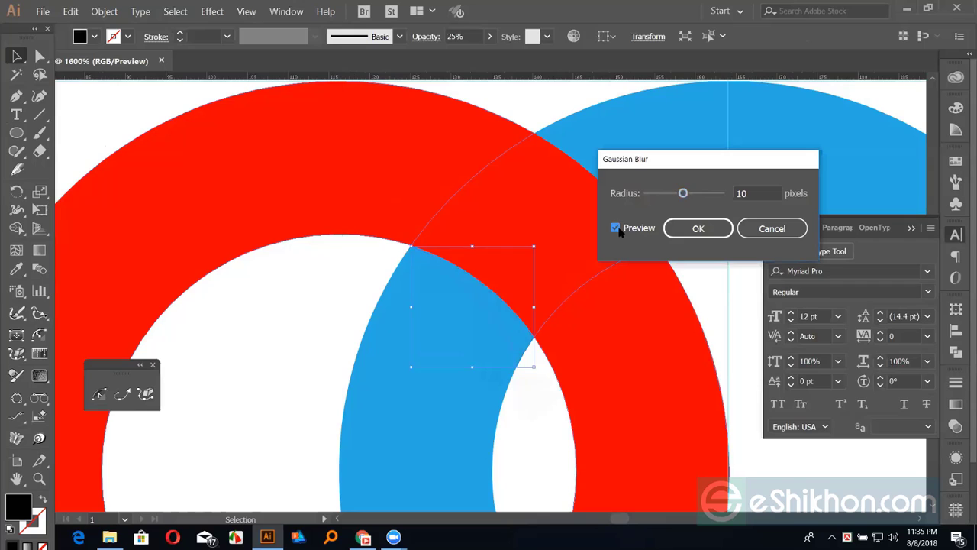
mouse_move(682, 194)
left_mouse_down()
mouse_move(644, 201)
mouse_move(654, 197)
left_mouse_up()
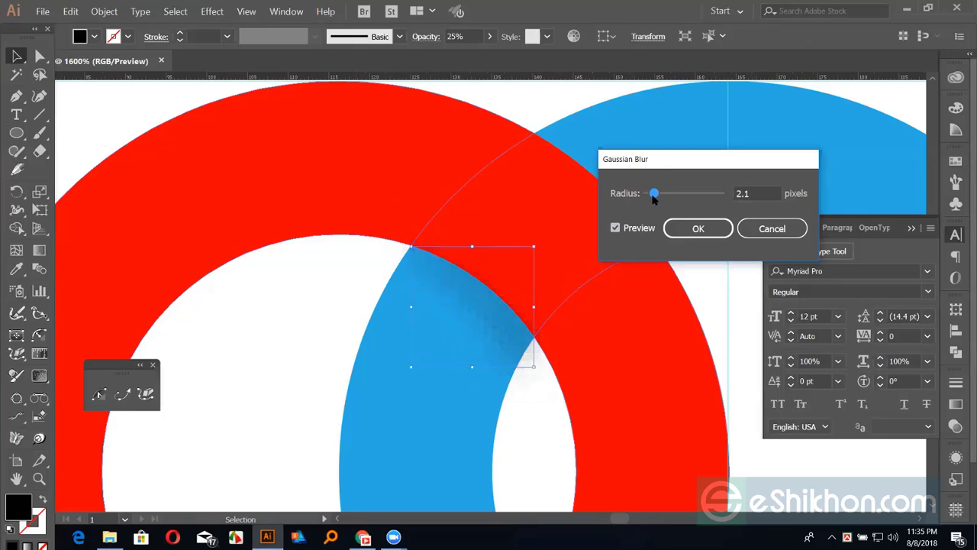
left_click(748, 226)
left_click(525, 96)
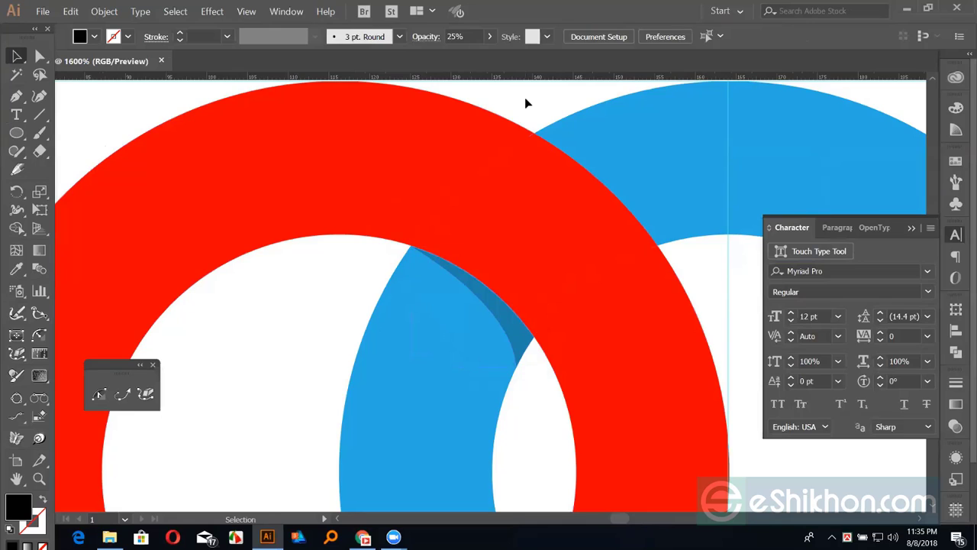
key("ctrl+minus")
key("ctrl+minus")
key("ctrl+minus")
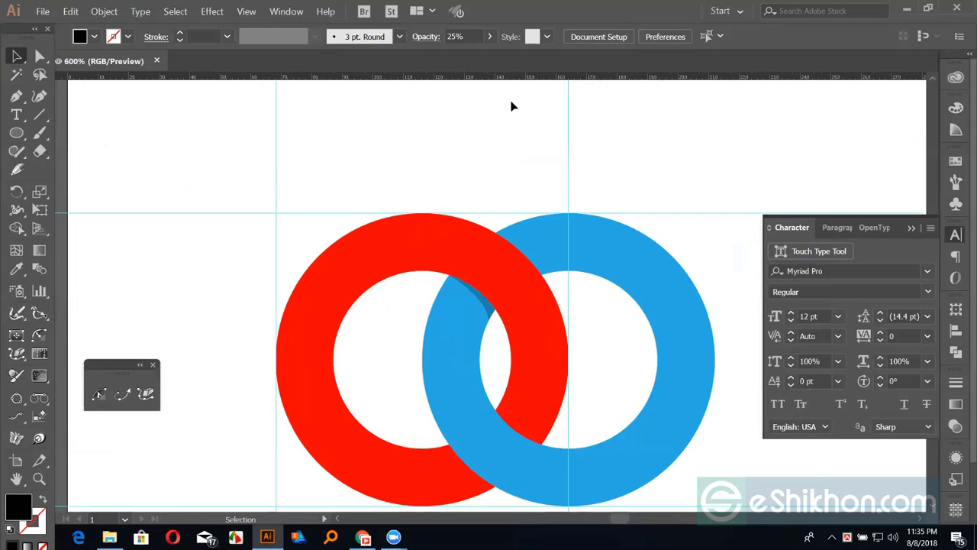
left_click(489, 309)
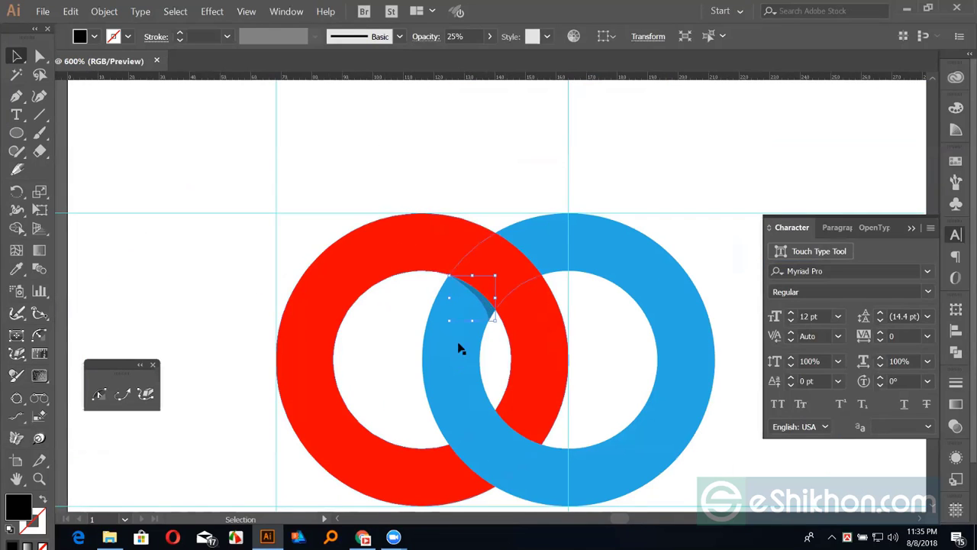
left_click(213, 12)
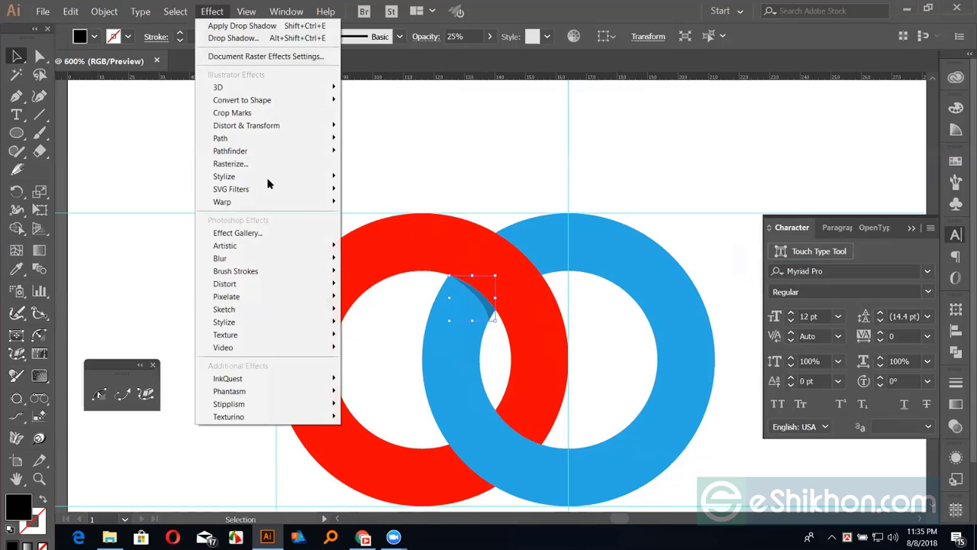
mouse_move(224, 176)
left_click(365, 178)
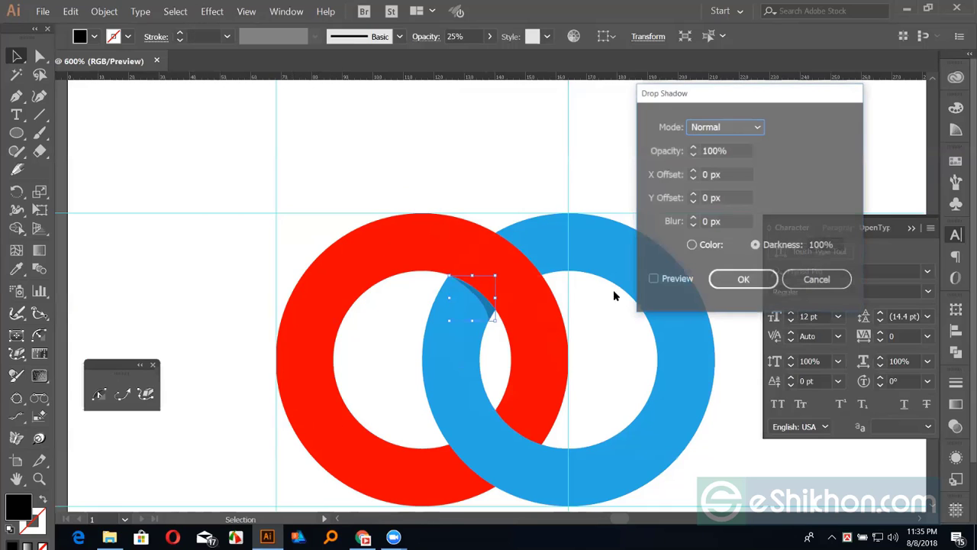
left_click(652, 279)
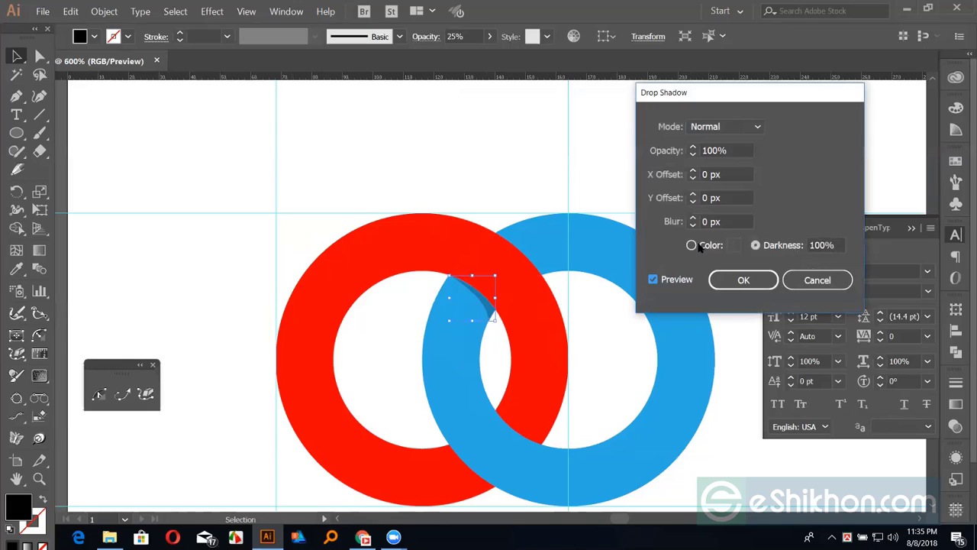
left_click(699, 245)
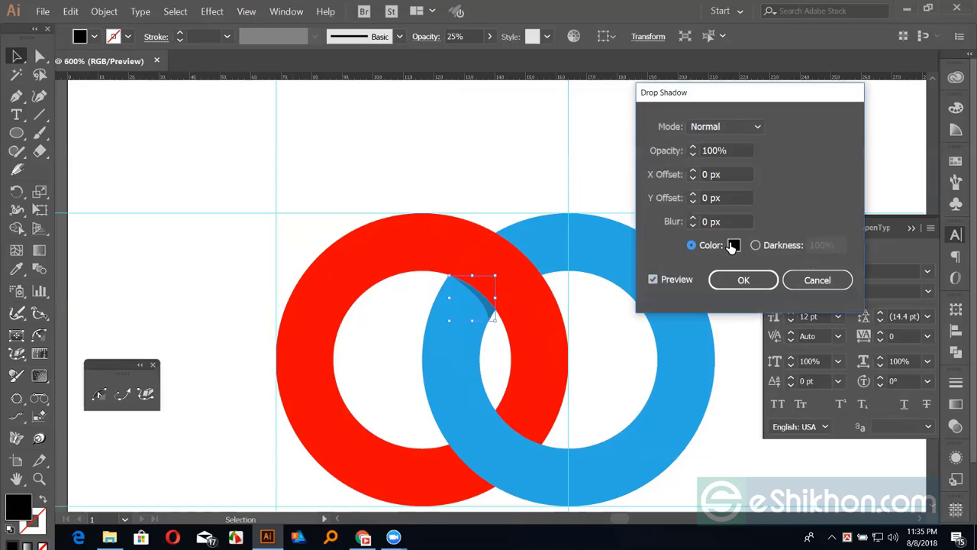
left_click(735, 197)
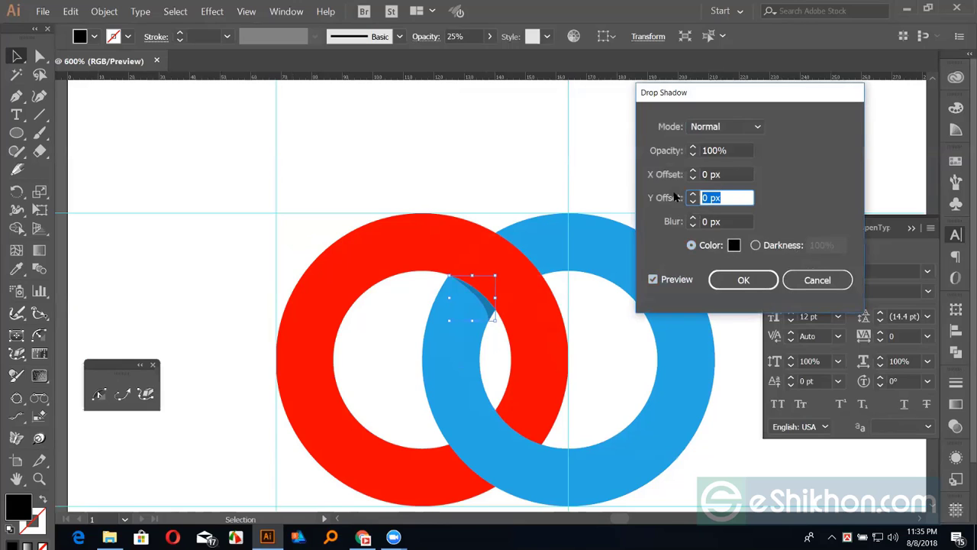
type("3")
key("shift+Tab")
type("3")
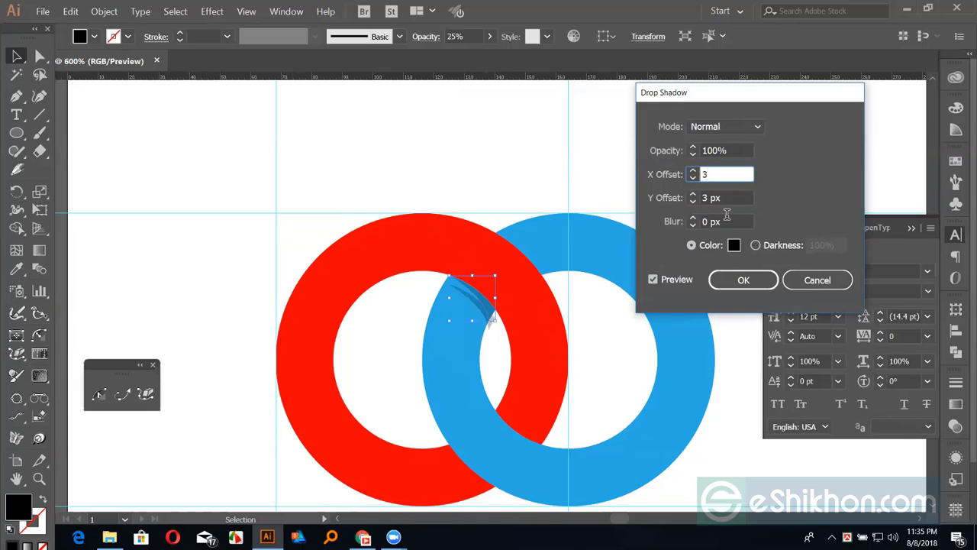
left_click(721, 222)
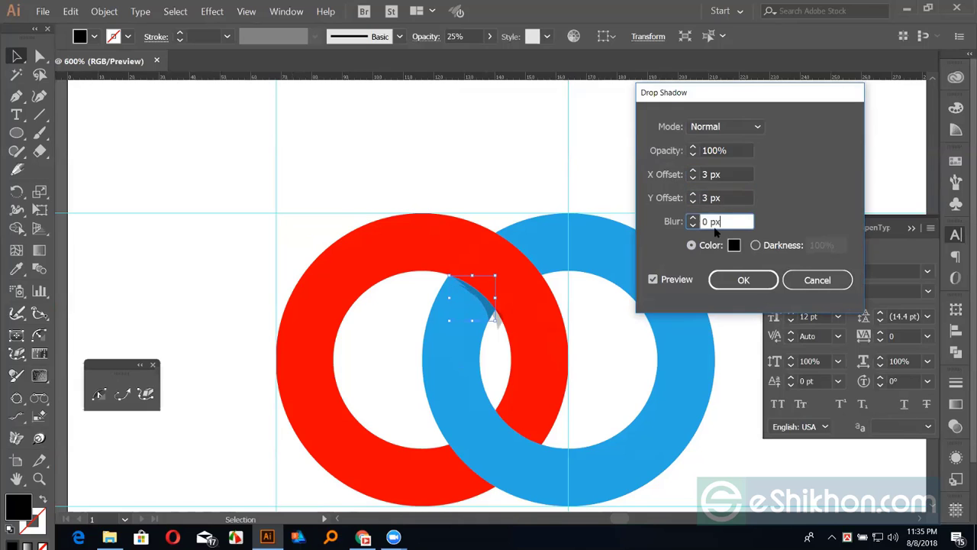
left_click(814, 279)
left_click(433, 192)
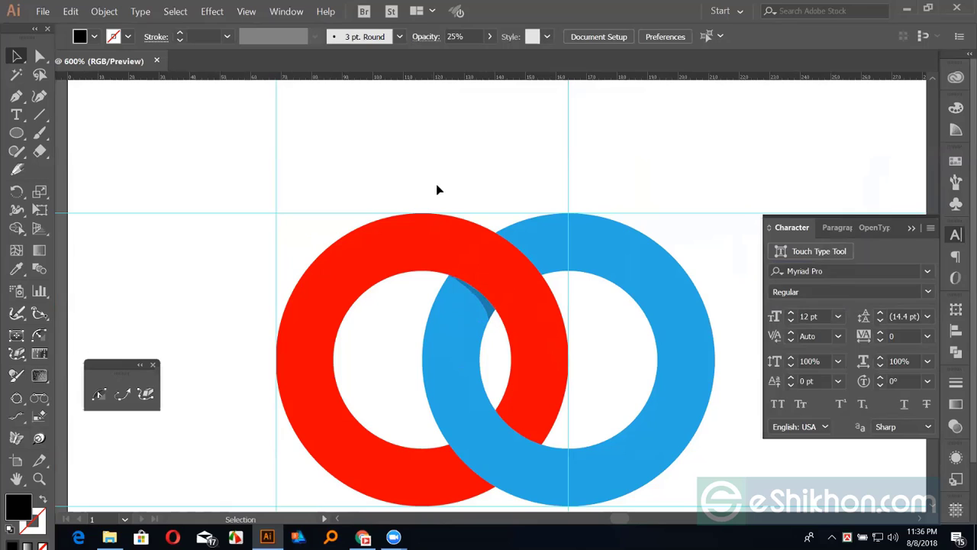
Zoom out, then marquee-select and delete both interlocking rings.
key("ctrl+minus")
key("ctrl+minus")
key("ctrl+minus")
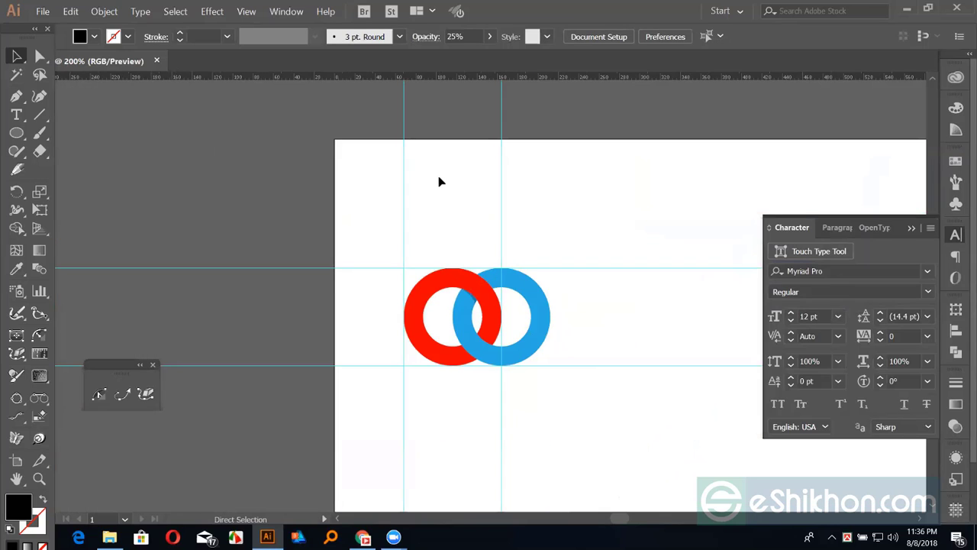
mouse_move(449, 196)
left_mouse_down()
mouse_move(569, 357)
mouse_move(449, 335)
left_mouse_up()
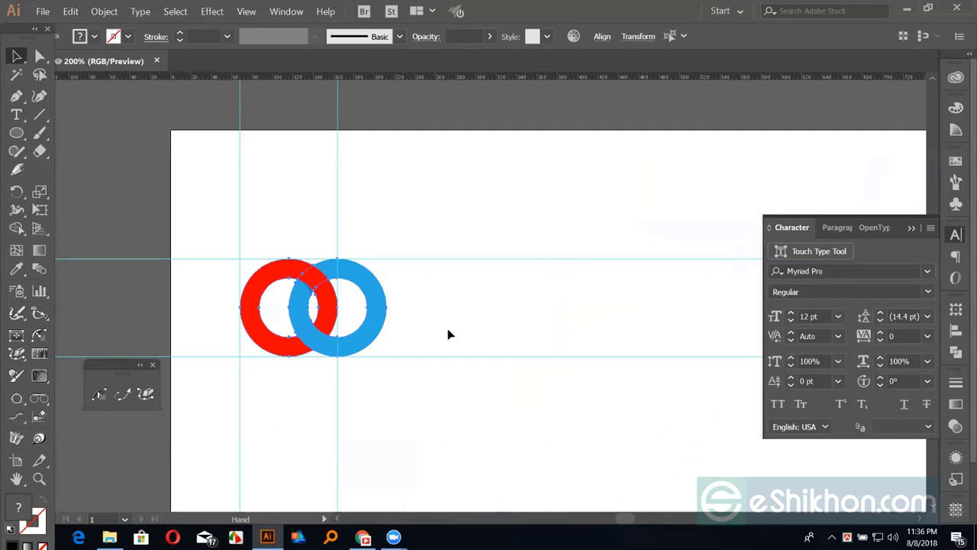
key("Delete")
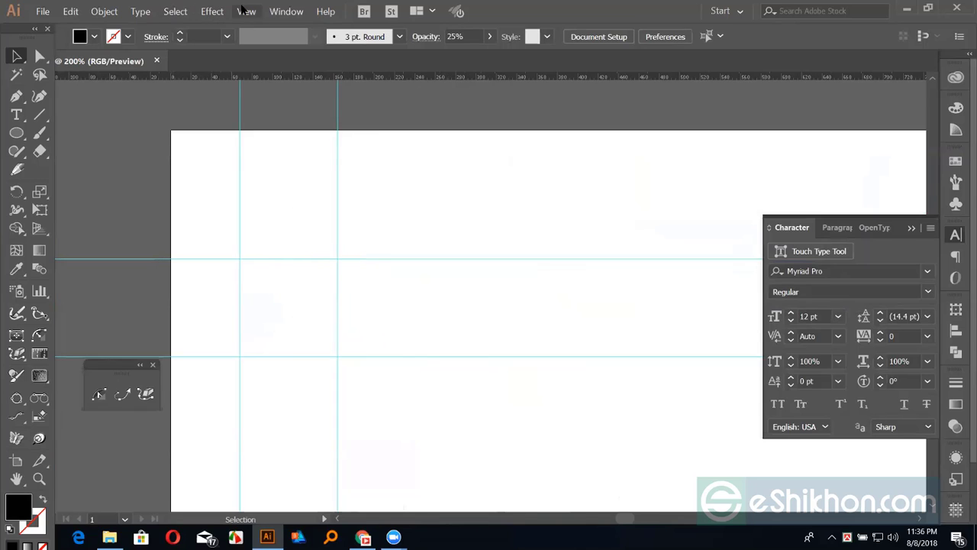
Clear all guides, bring the Lorem ipsum text into view and open the font list.
left_click(246, 11)
mouse_move(261, 351)
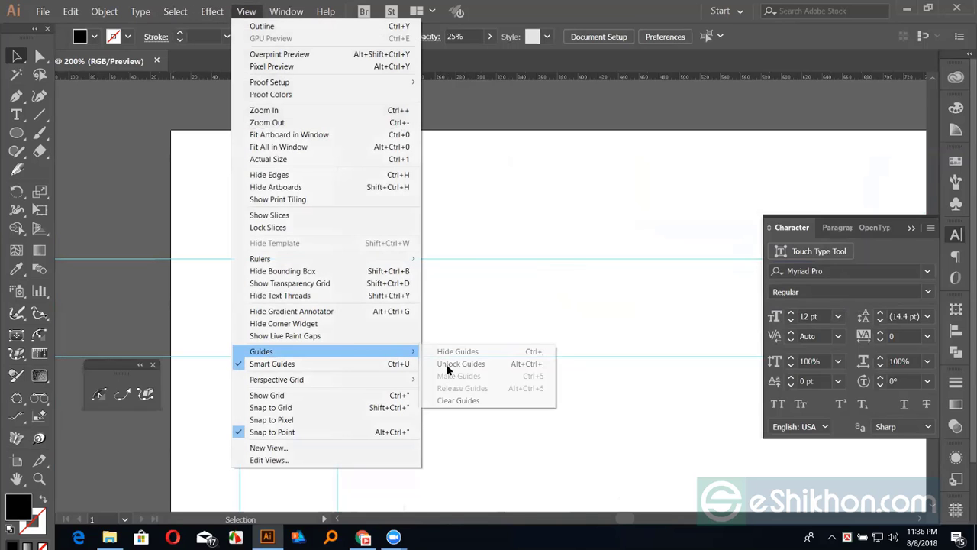
left_click(456, 401)
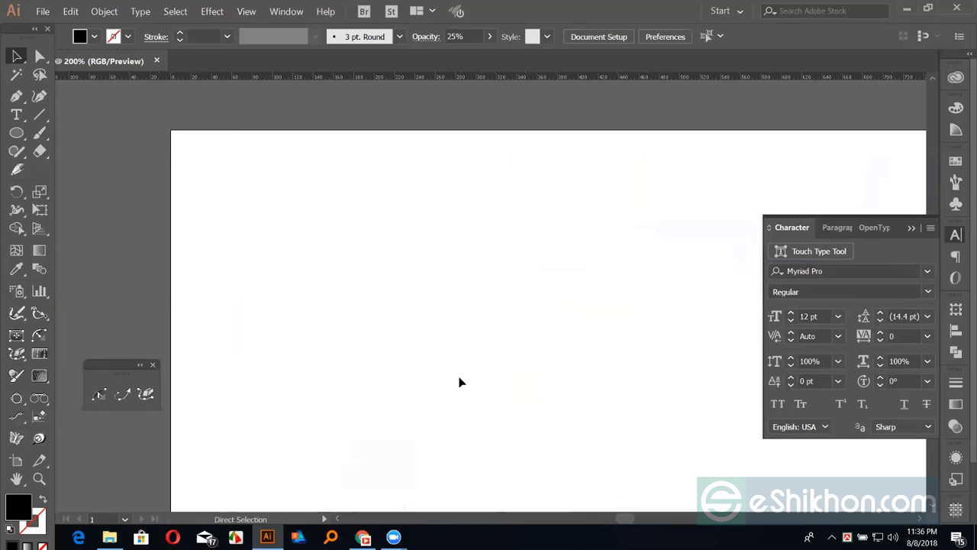
key("ctrl+v")
left_click_drag(527, 334, 456, 321)
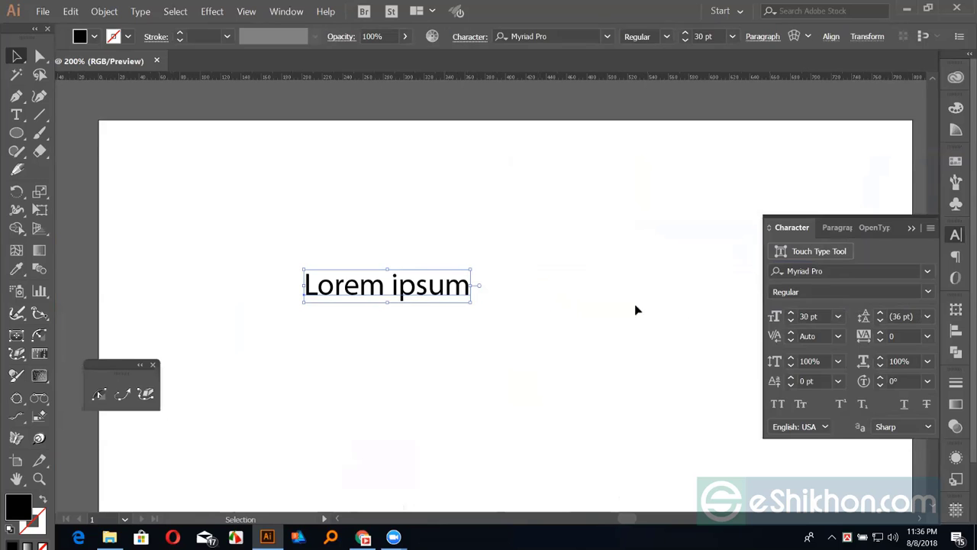
left_click(925, 271)
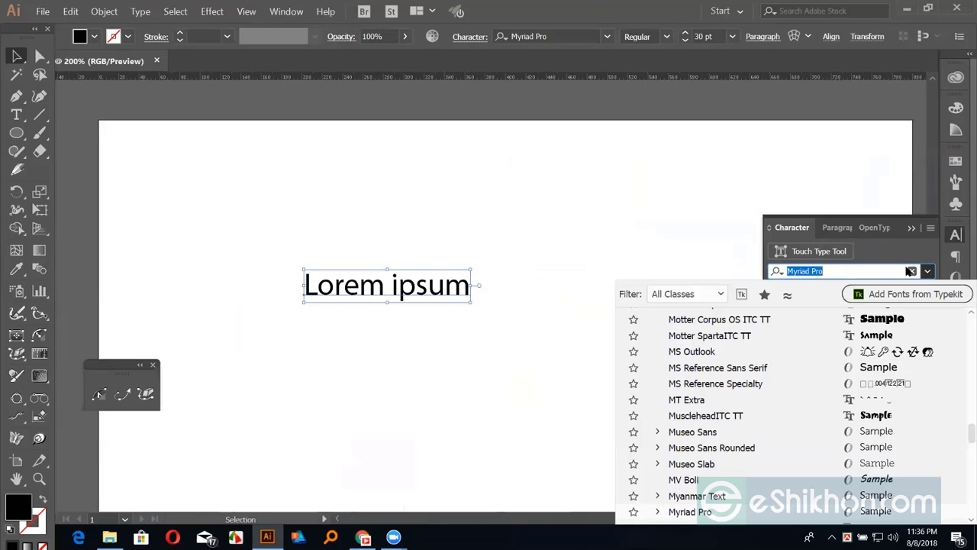
Scroll the font previews down to Samantha Italic BASIC and apply it to the 30 pt text.
scroll(893, 413, "down", 2)
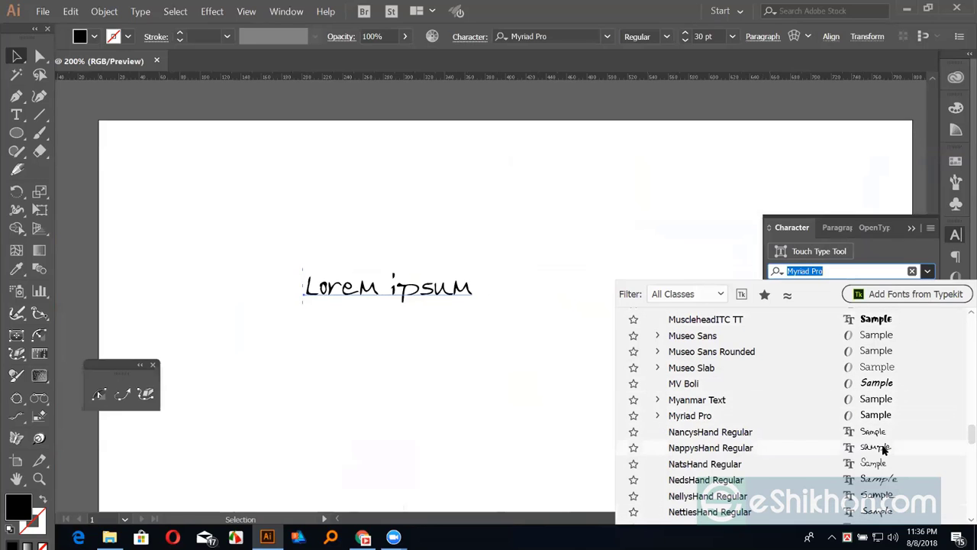
scroll(883, 446, "down", 3)
scroll(878, 423, "down", 4)
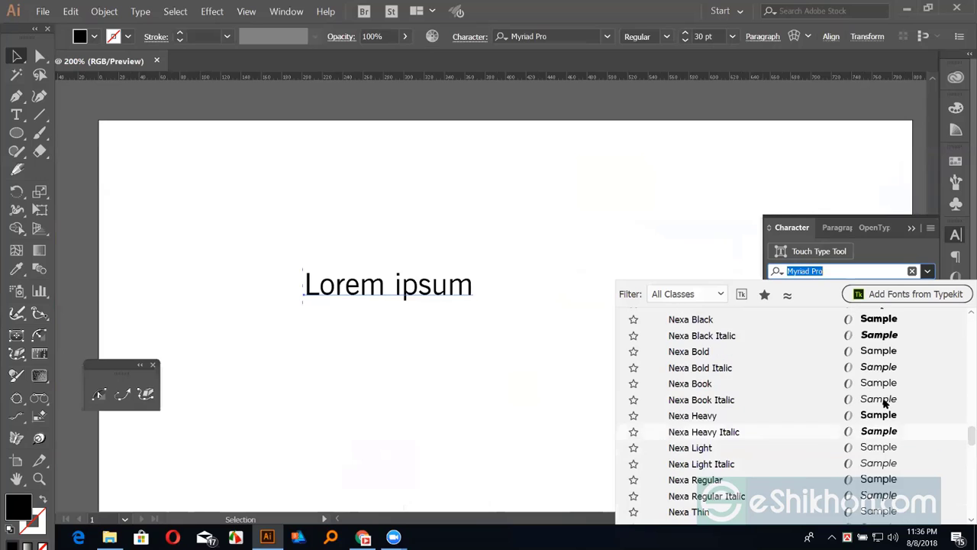
scroll(884, 401, "down", 4)
scroll(885, 416, "down", 4)
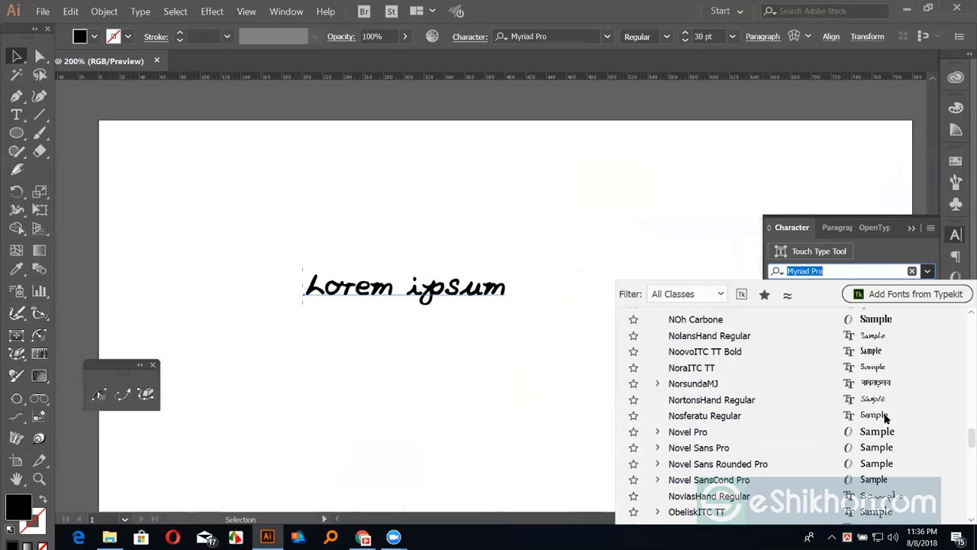
scroll(885, 416, "down", 4)
scroll(886, 419, "down", 2)
scroll(885, 420, "down", 2)
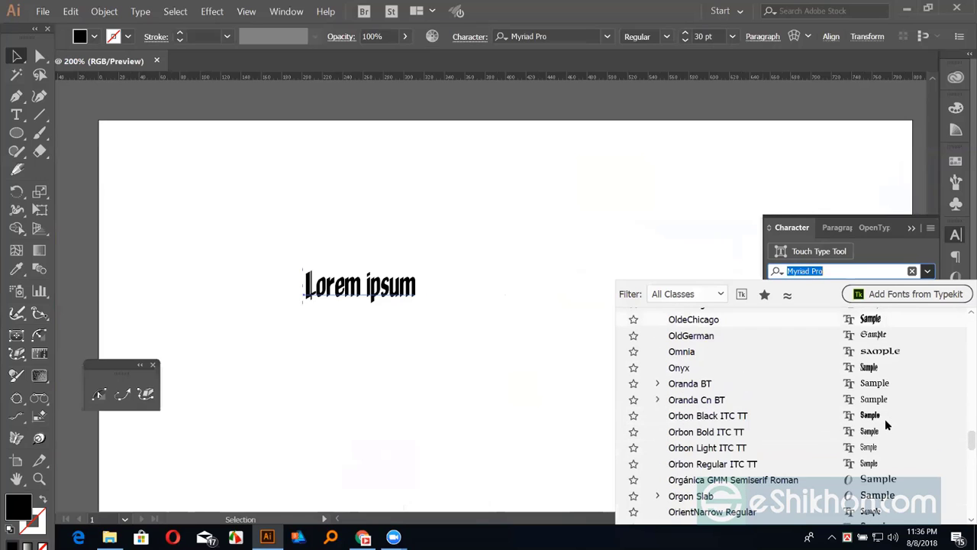
scroll(886, 418, "down", 4)
scroll(873, 478, "down", 2)
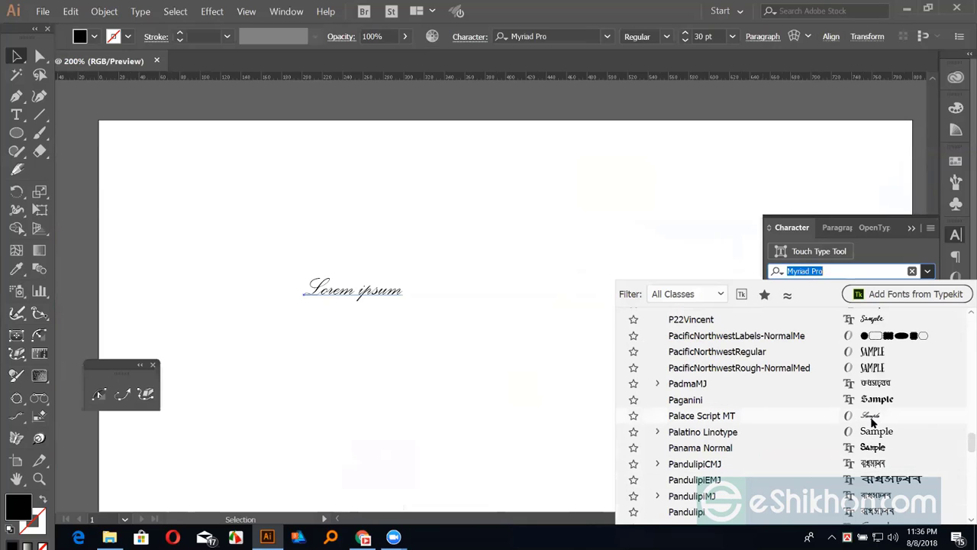
scroll(873, 422, "down", 4)
scroll(873, 423, "down", 2)
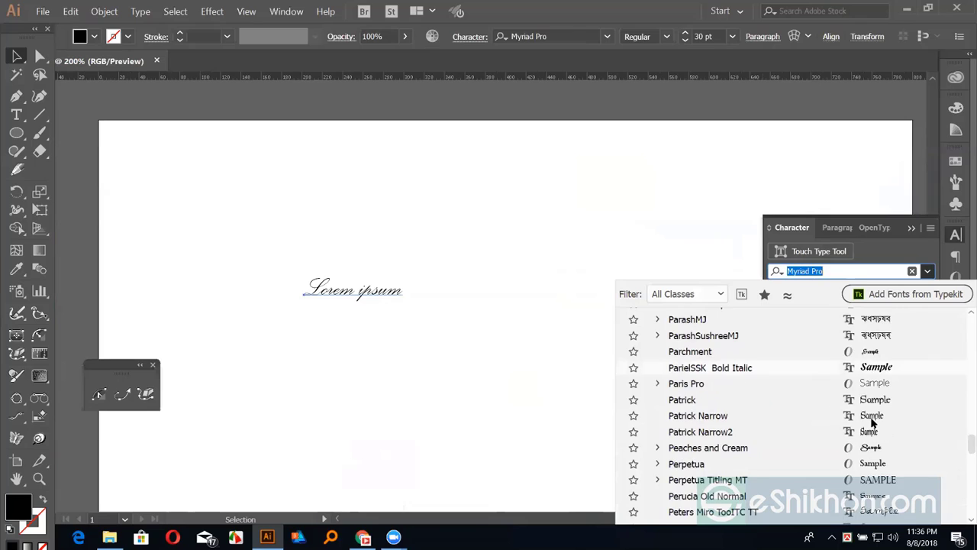
scroll(873, 423, "down", 5)
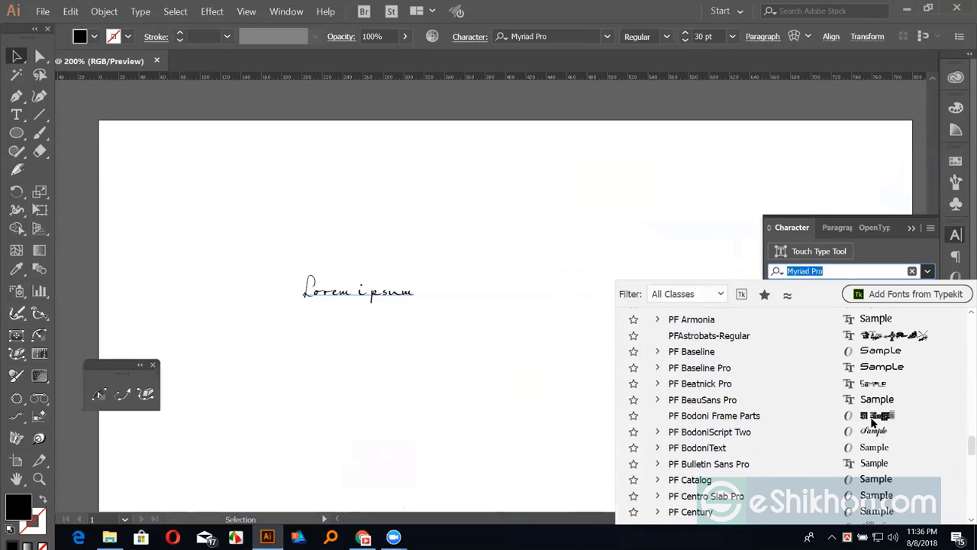
scroll(872, 422, "down", 5)
scroll(873, 423, "down", 3)
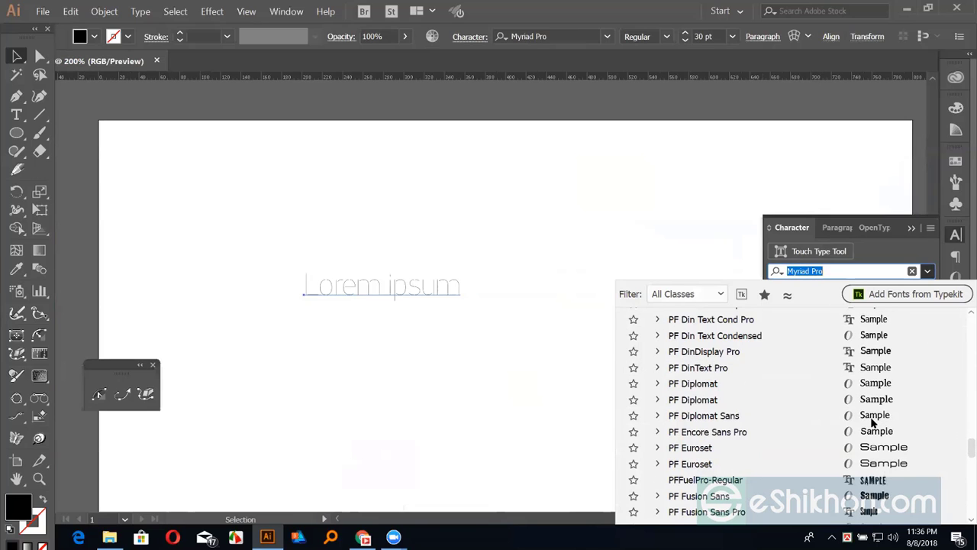
scroll(873, 423, "down", 5)
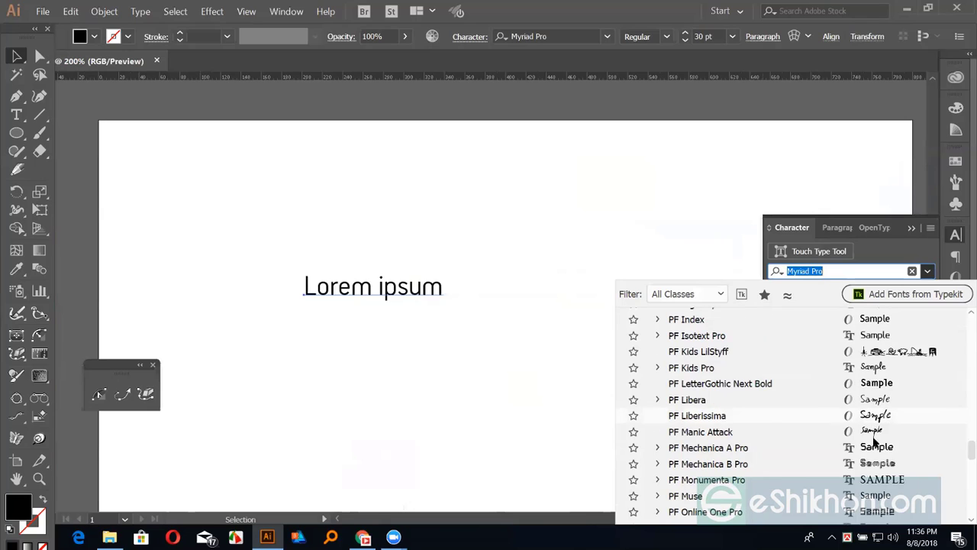
scroll(876, 437, "down", 3)
scroll(876, 437, "down", 3)
scroll(876, 438, "down", 4)
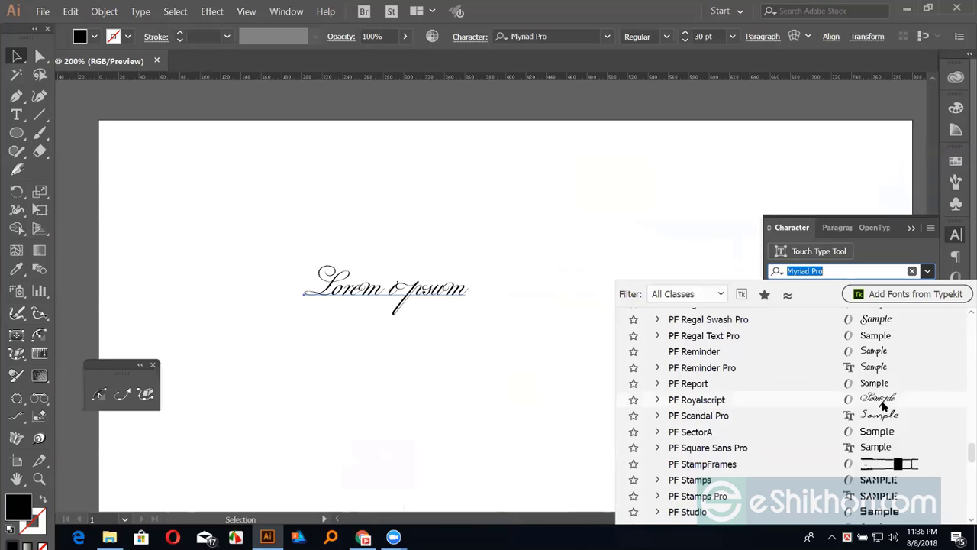
scroll(883, 405, "down", 3)
scroll(883, 406, "down", 4)
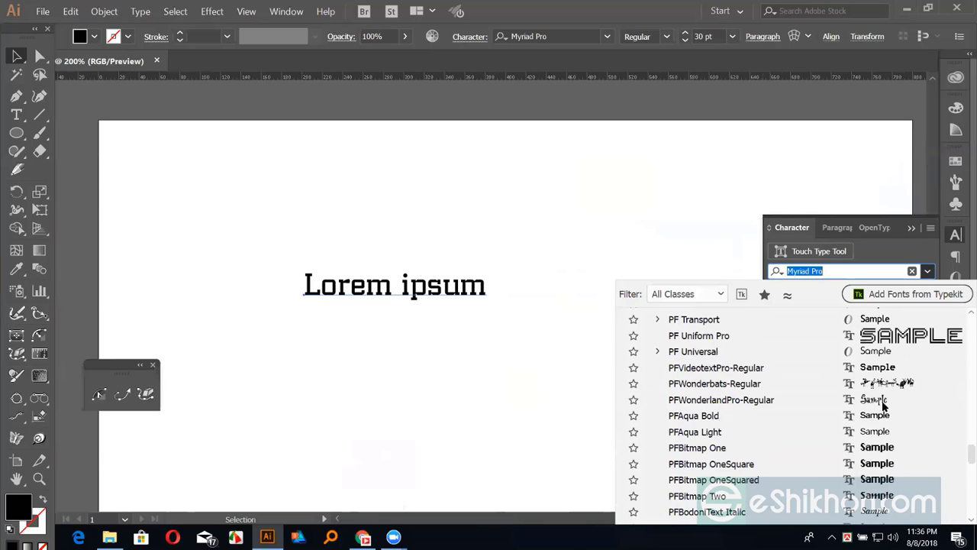
scroll(884, 405, "down", 2)
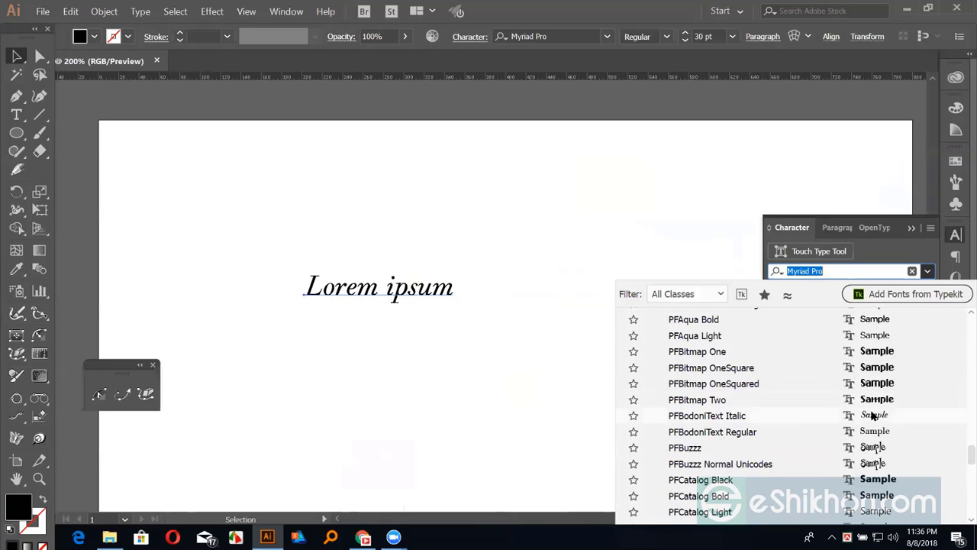
scroll(873, 414, "down", 3)
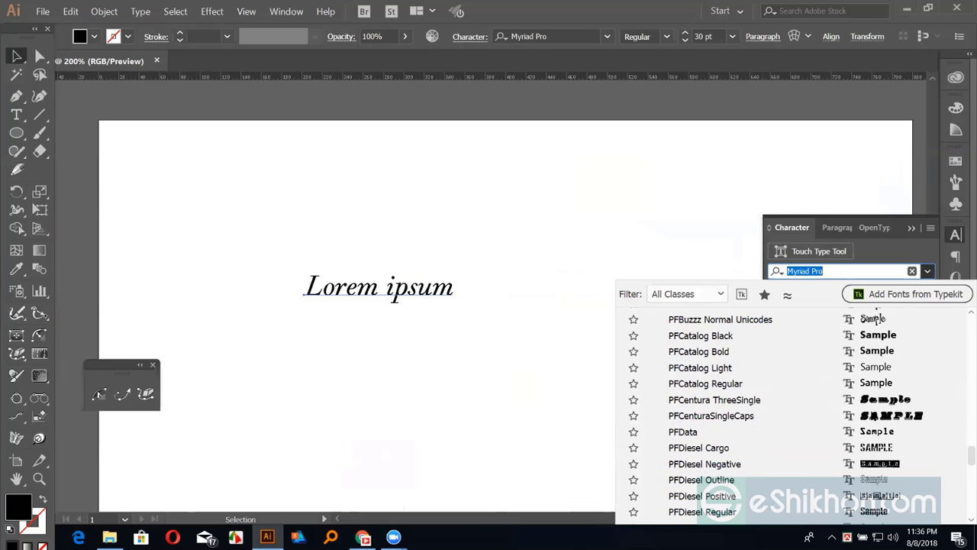
scroll(874, 413, "down", 3)
scroll(874, 413, "down", 1)
scroll(874, 413, "down", 2)
scroll(874, 413, "down", 1)
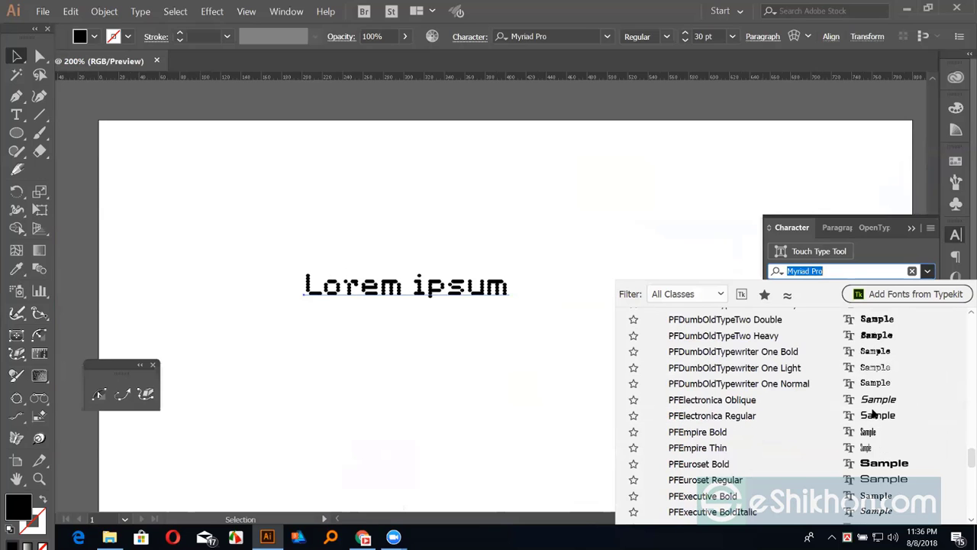
scroll(875, 413, "down", 5)
scroll(874, 413, "down", 4)
scroll(874, 413, "down", 3)
scroll(874, 413, "down", 4)
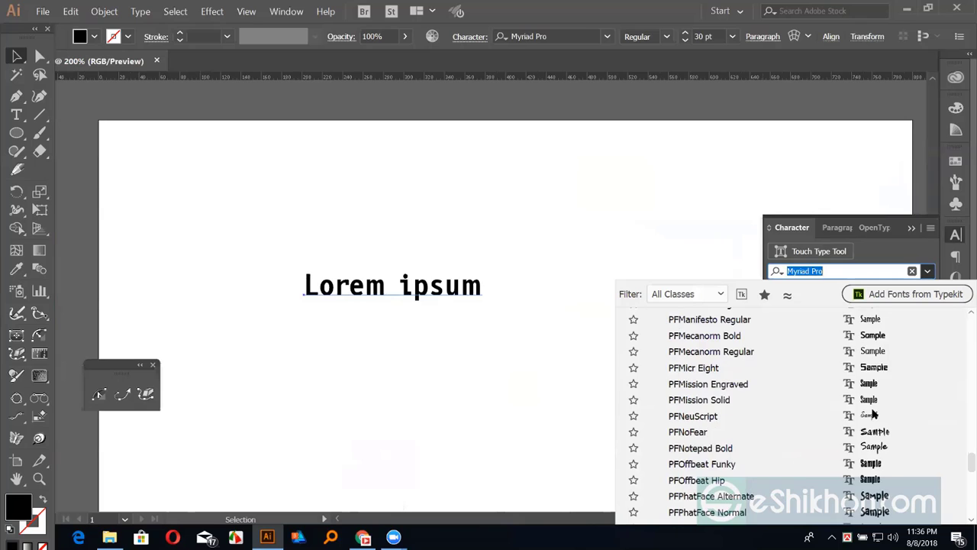
scroll(874, 413, "down", 4)
scroll(884, 395, "down", 1)
scroll(886, 393, "down", 4)
scroll(886, 389, "down", 4)
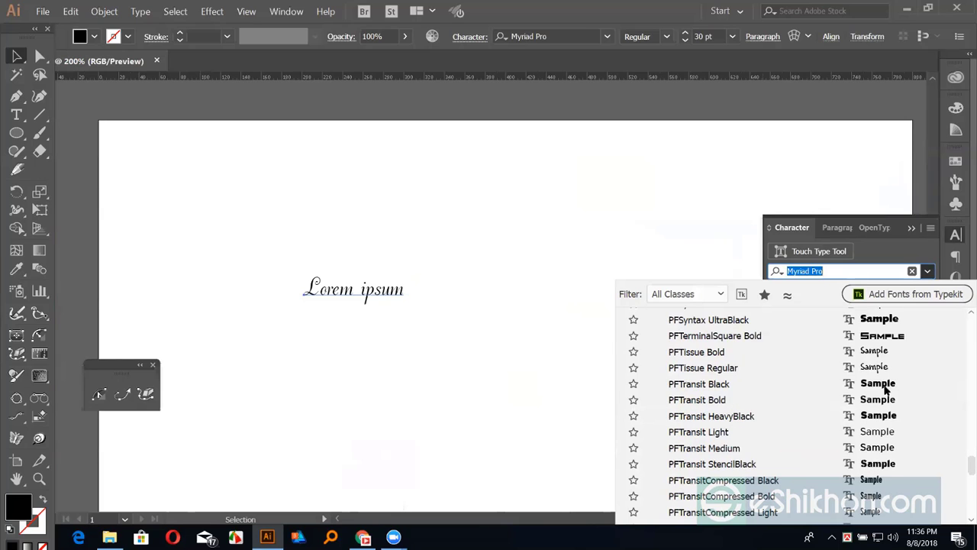
scroll(886, 390, "down", 1)
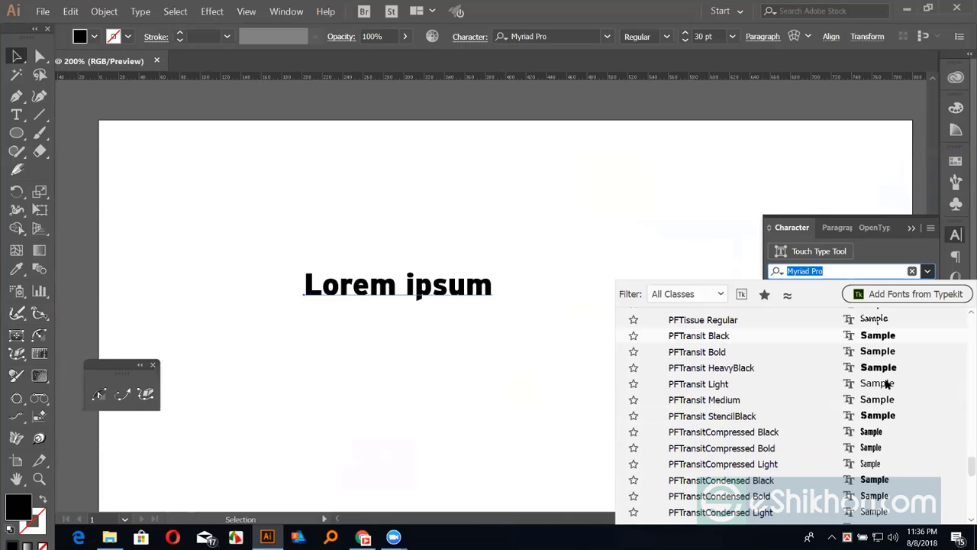
scroll(886, 382, "down", 4)
scroll(882, 382, "down", 5)
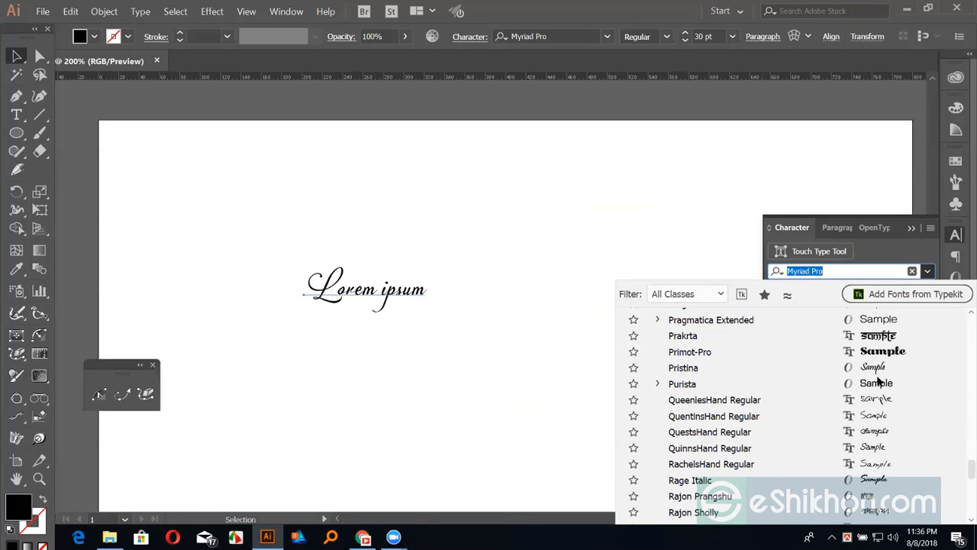
scroll(878, 382, "down", 1)
scroll(878, 386, "down", 3)
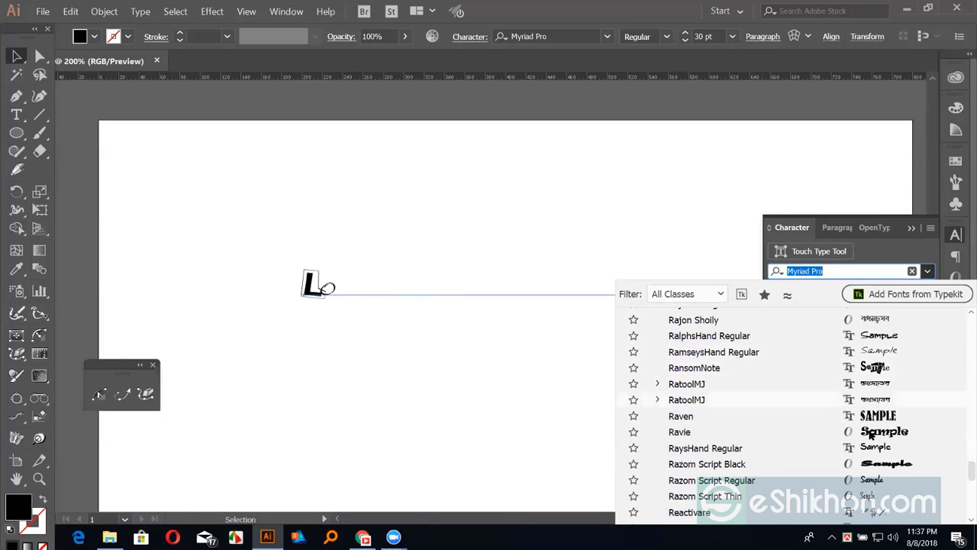
scroll(870, 442, "down", 2)
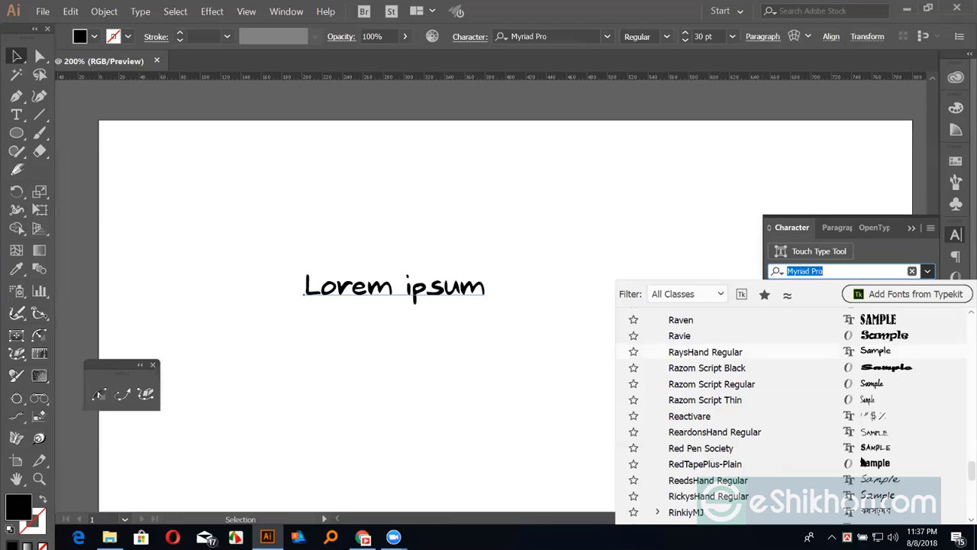
scroll(865, 436, "down", 5)
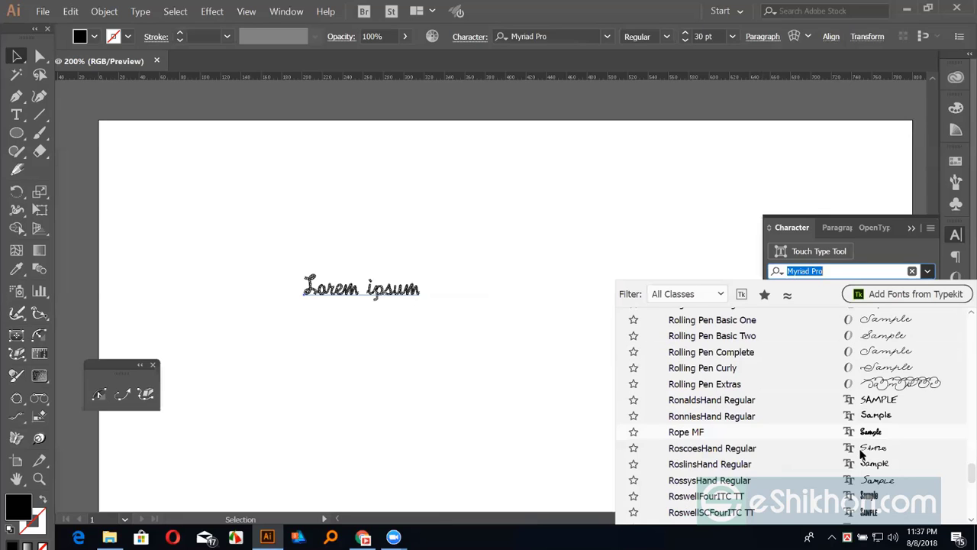
scroll(863, 450, "down", 5)
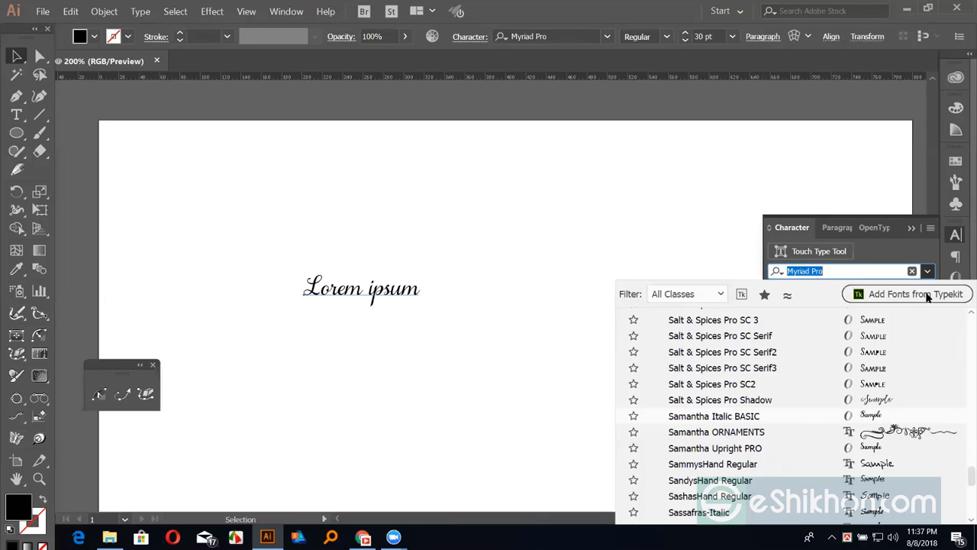
key("Return")
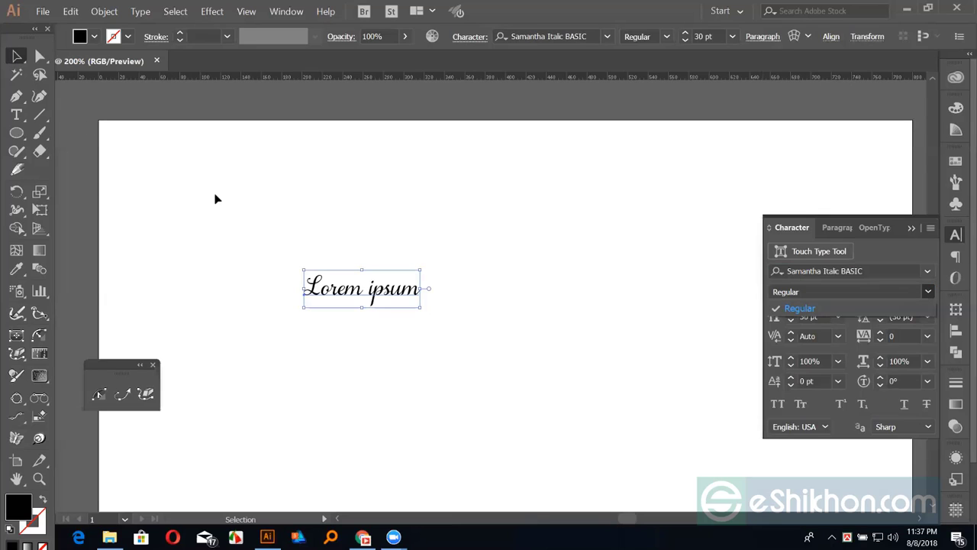
left_click(253, 219)
left_click(320, 290)
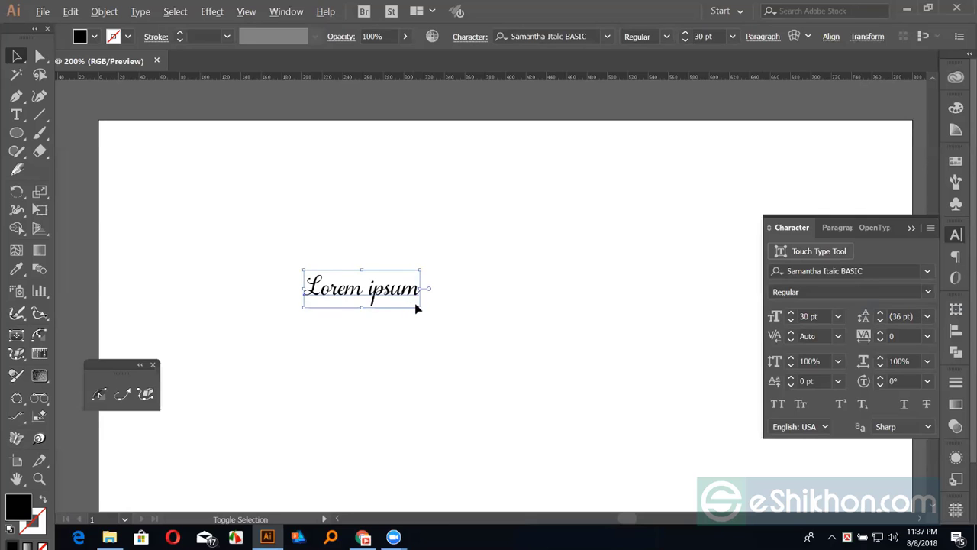
Scale the Lorem ipsum text proportionally to about 115.19 pt and nudge it right and down.
left_click_drag(419, 306, 585, 420)
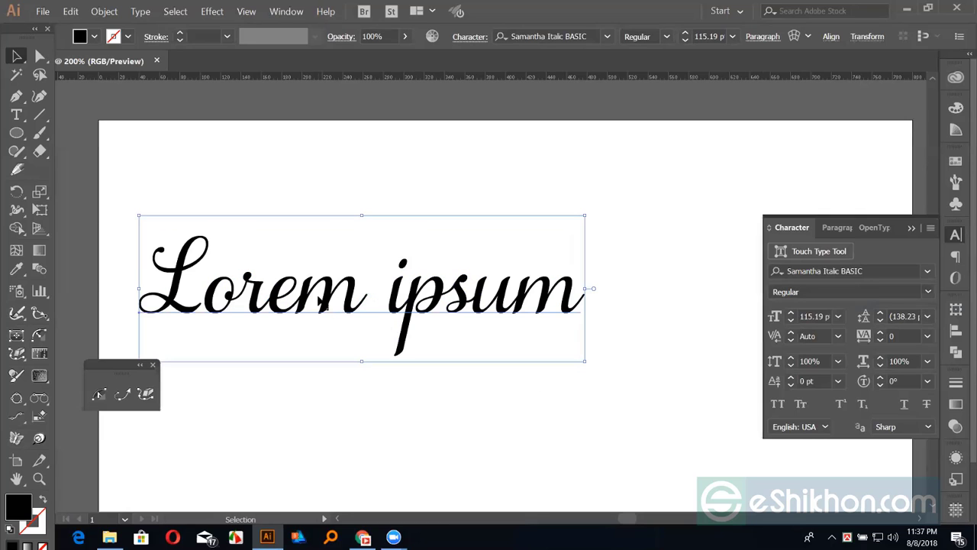
left_click_drag(326, 305, 365, 327)
left_click(360, 188)
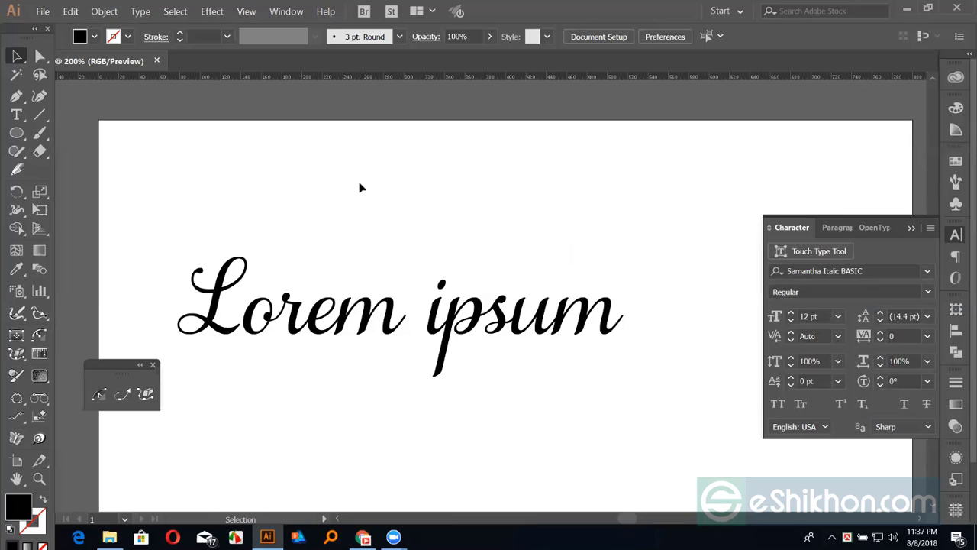
left_click(306, 313)
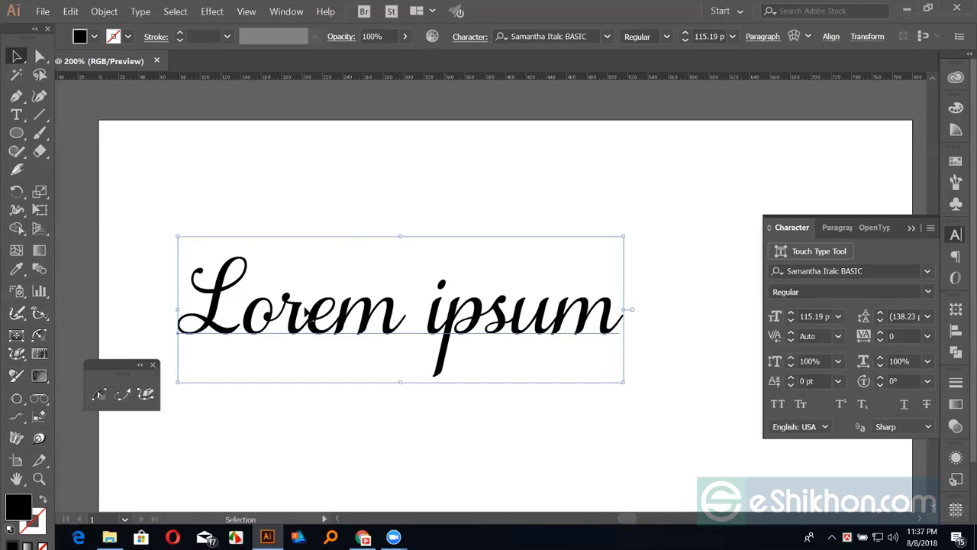
left_click(348, 197)
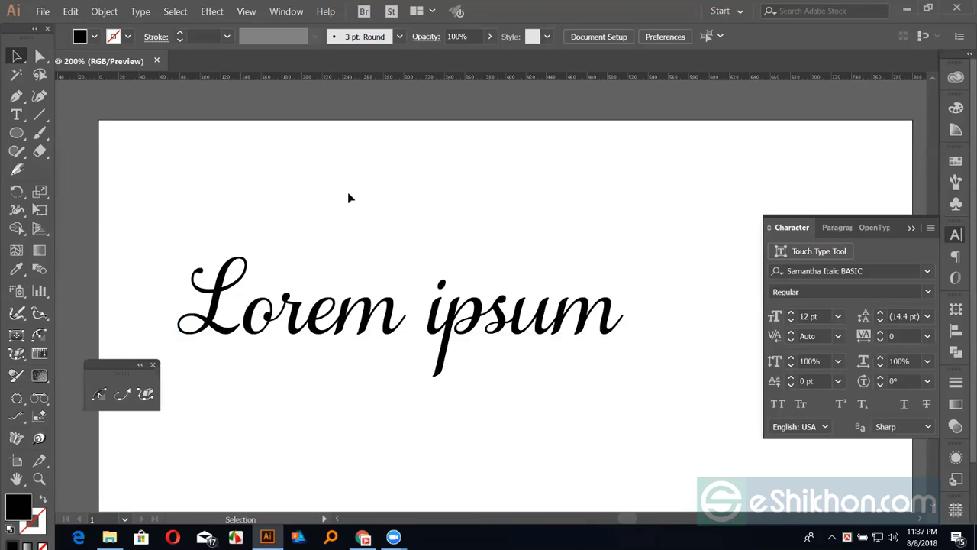
Collapse the Character panel, zoom to 400% and frame the selected text.
left_click(913, 227)
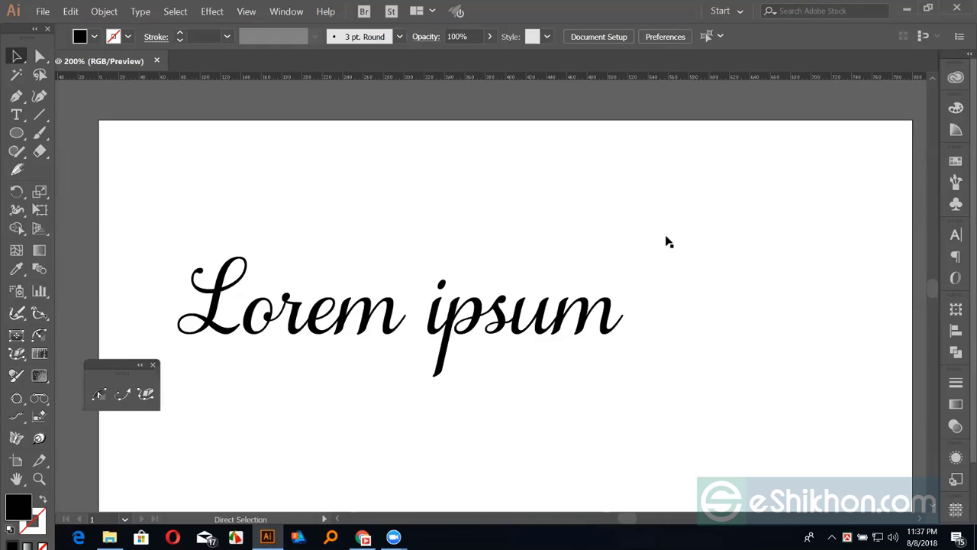
key("ctrl+plus")
left_click_drag(438, 172, 523, 178)
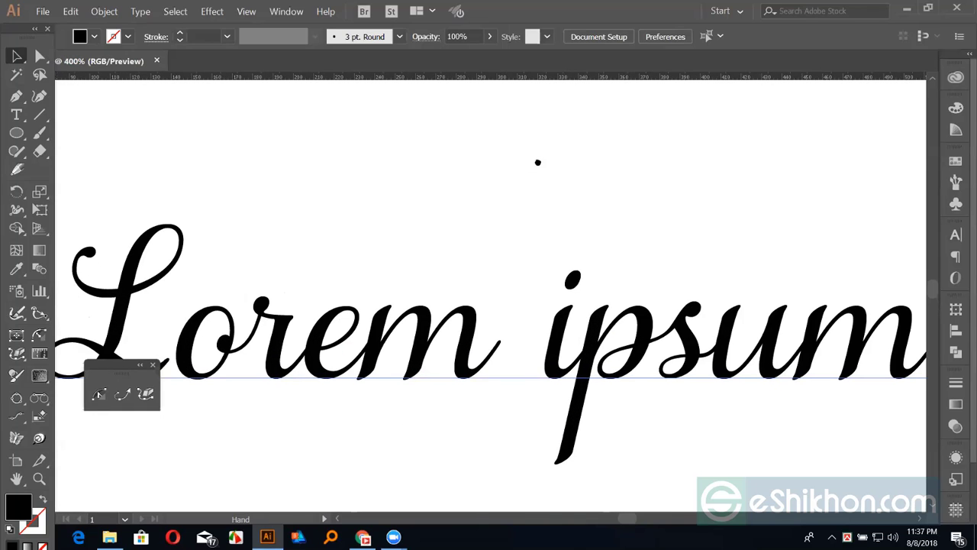
left_click_drag(313, 445, 348, 418)
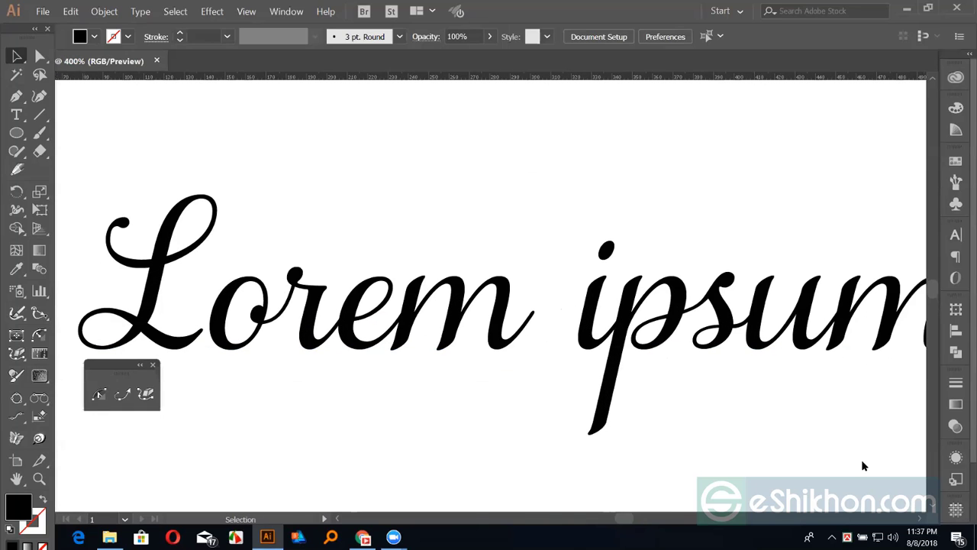
key("ctrl+a")
left_click_drag(463, 384, 493, 409)
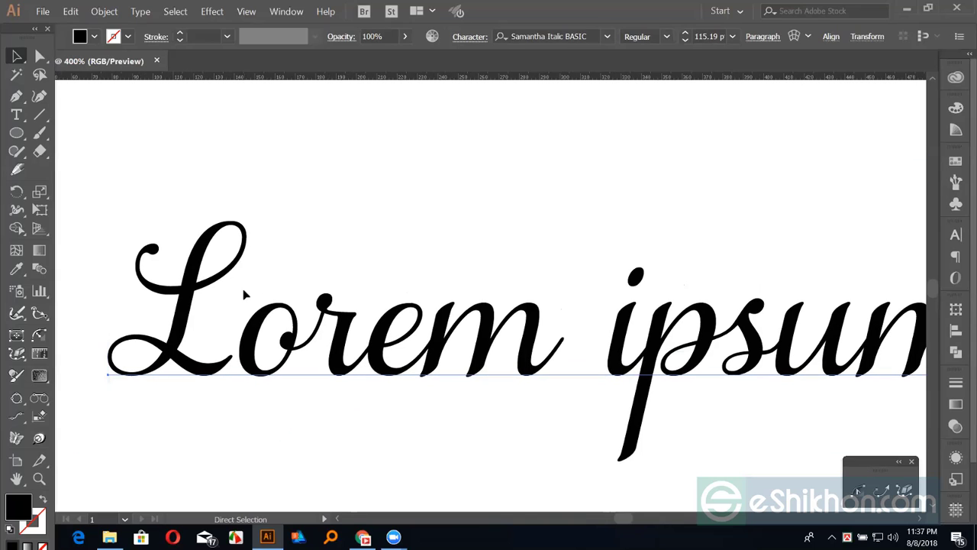
Convert the text to outlines and fill it green from the Swatches panel.
key("ctrl+shift+o")
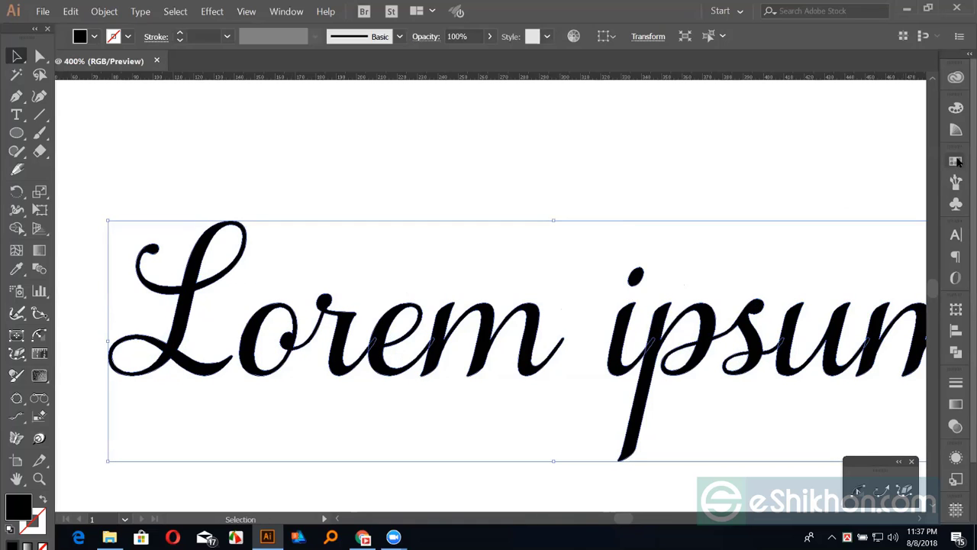
left_click(956, 161)
left_click(808, 201)
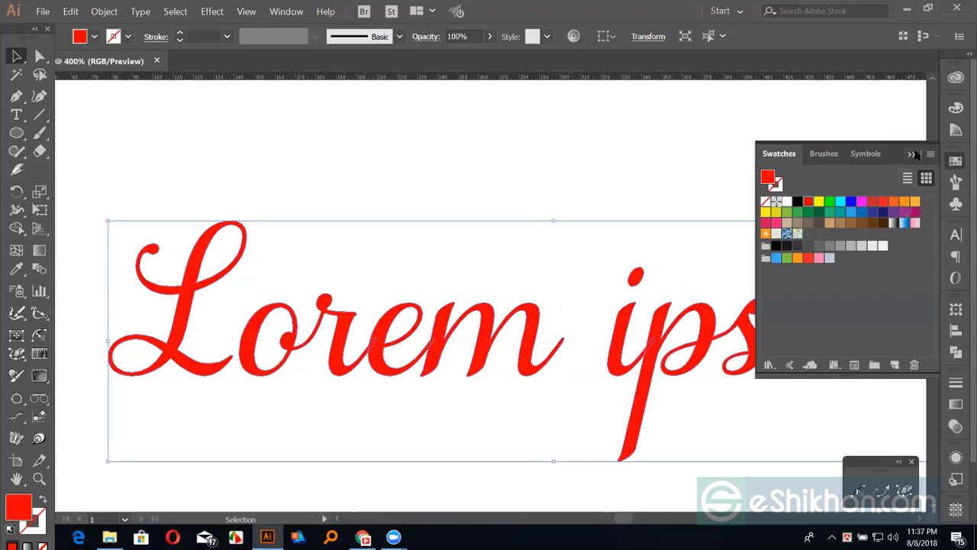
left_click(808, 213)
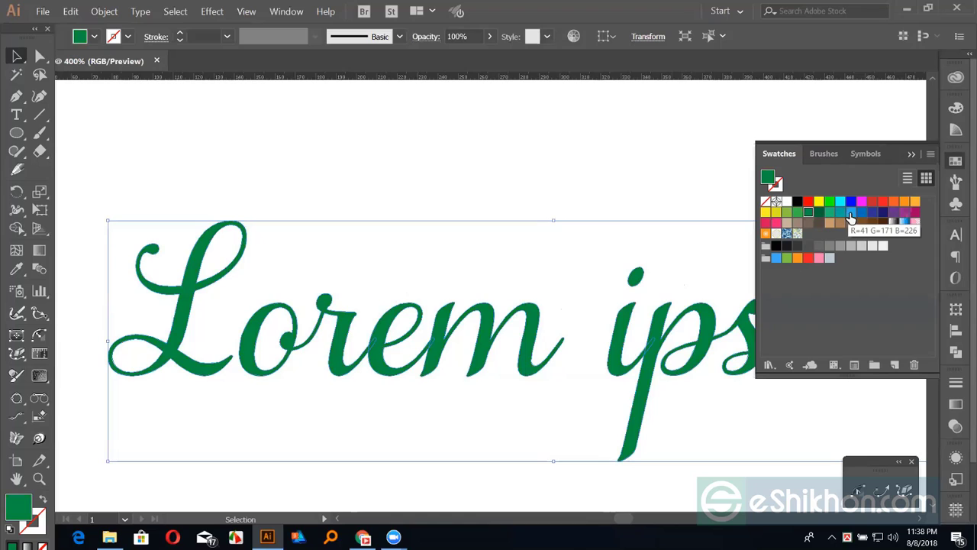
left_click(913, 154)
Reselect the outlined text and zoom out to about 150%.
left_click(725, 198)
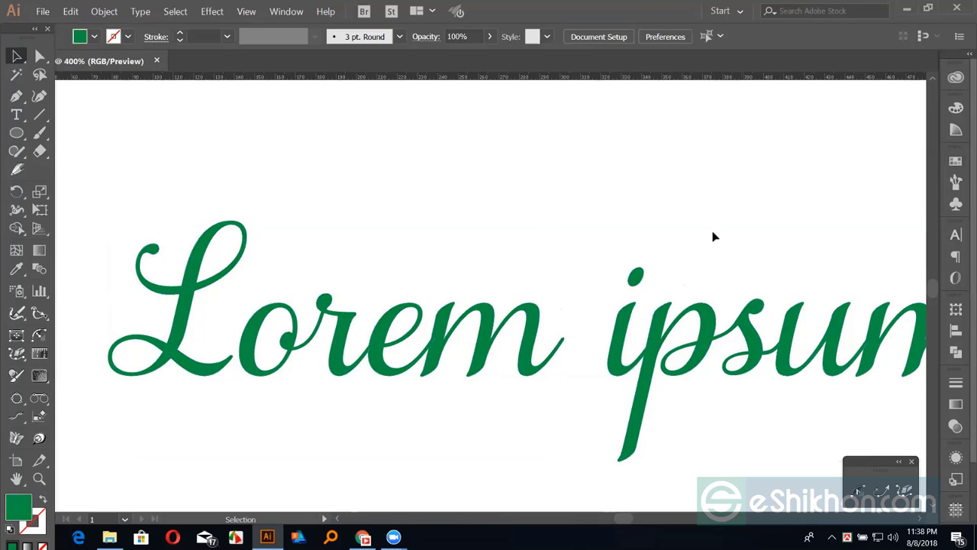
left_click(658, 322)
key("a")
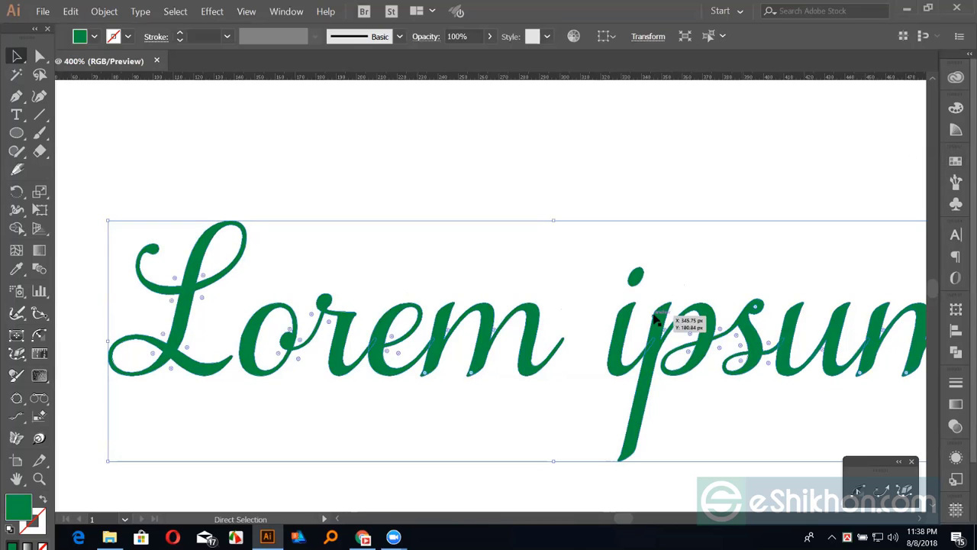
key("ctrl+minus")
key("v")
key("ctrl+minus")
key("ctrl+minus")
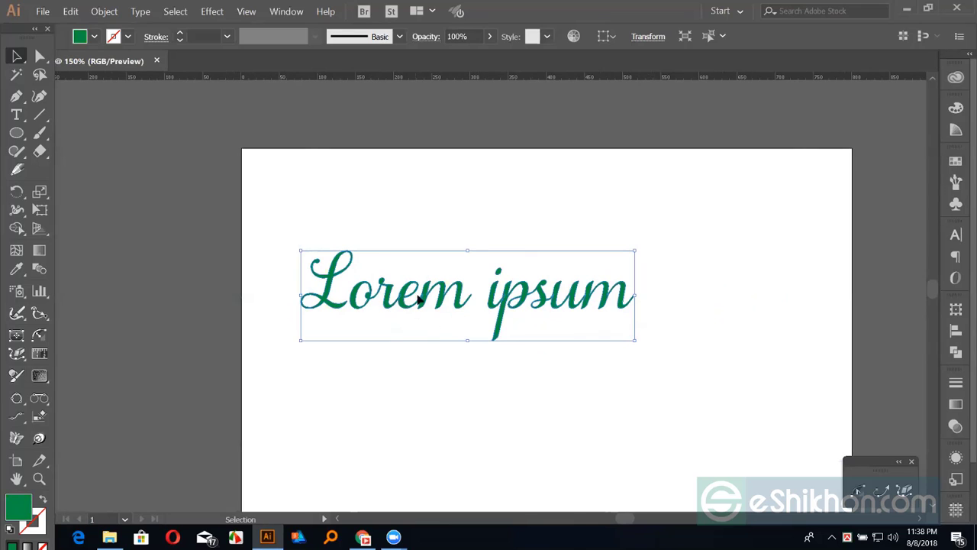
Undo back to live black text and reselect the text object.
key("a")
key("d")
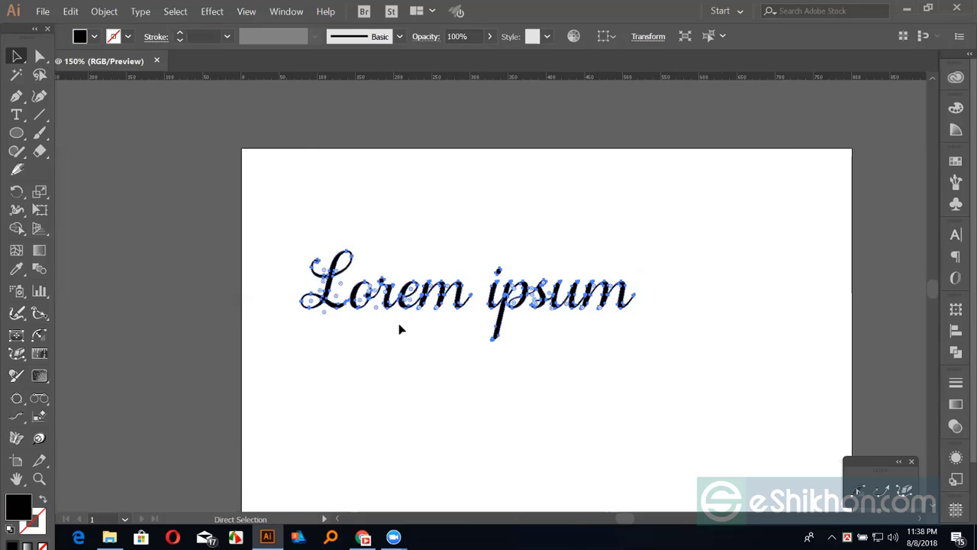
left_click(405, 328)
key("v")
left_click(396, 305)
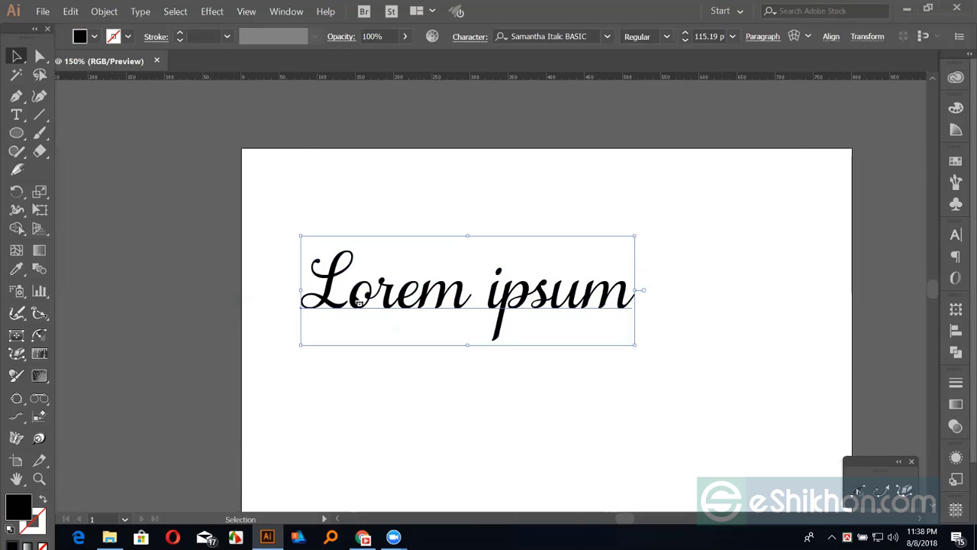
Try the white-to-black gradient, re-create outlines, then fill the text solid red.
left_click(956, 160)
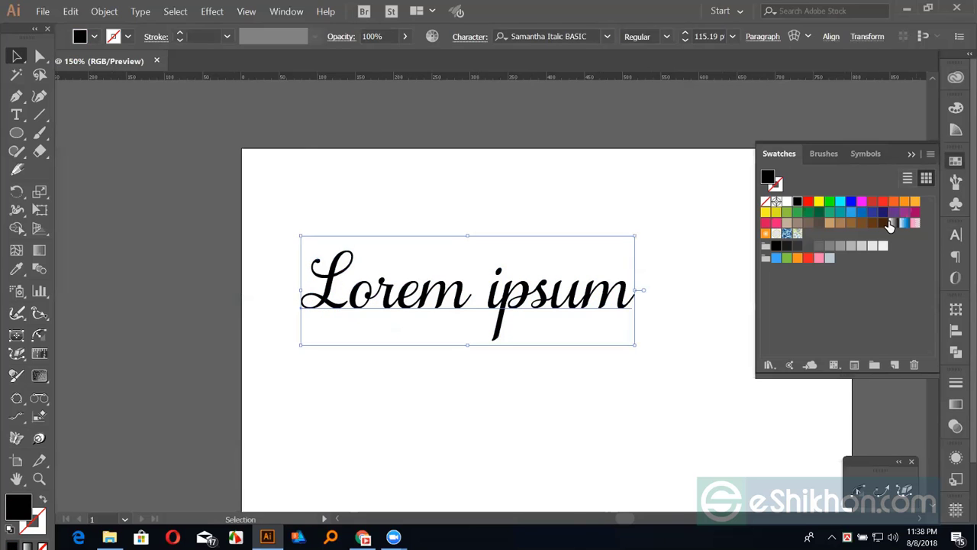
double_click(892, 222)
left_click(594, 290)
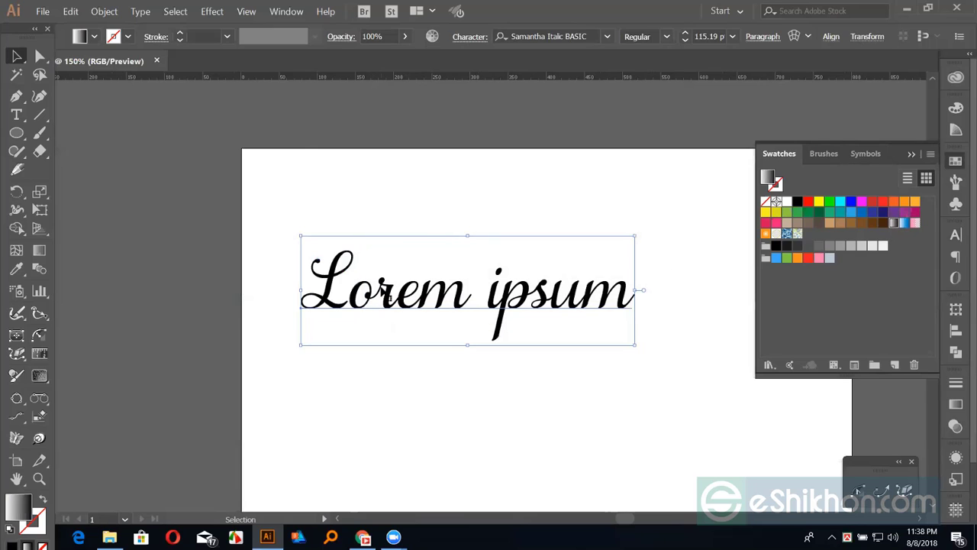
key("ctrl+shift+o")
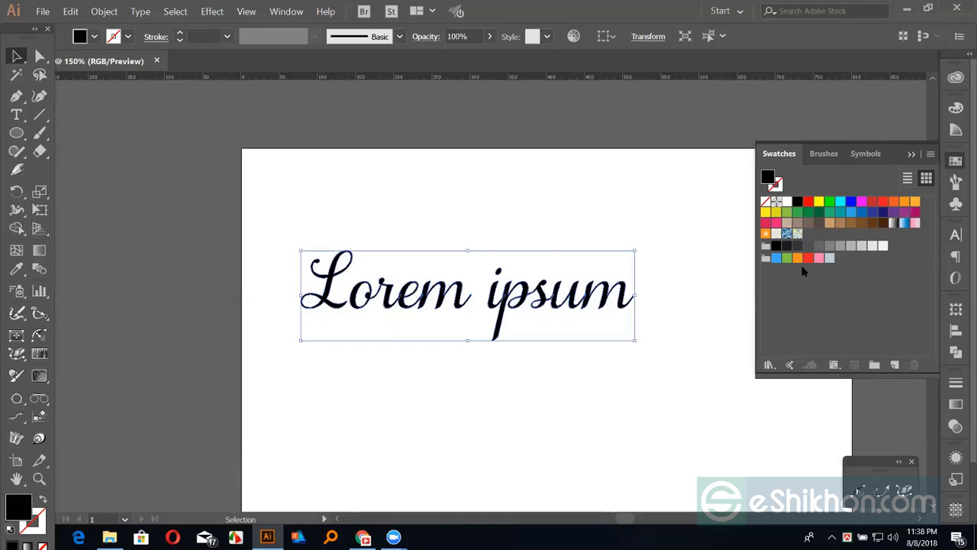
left_click(892, 222)
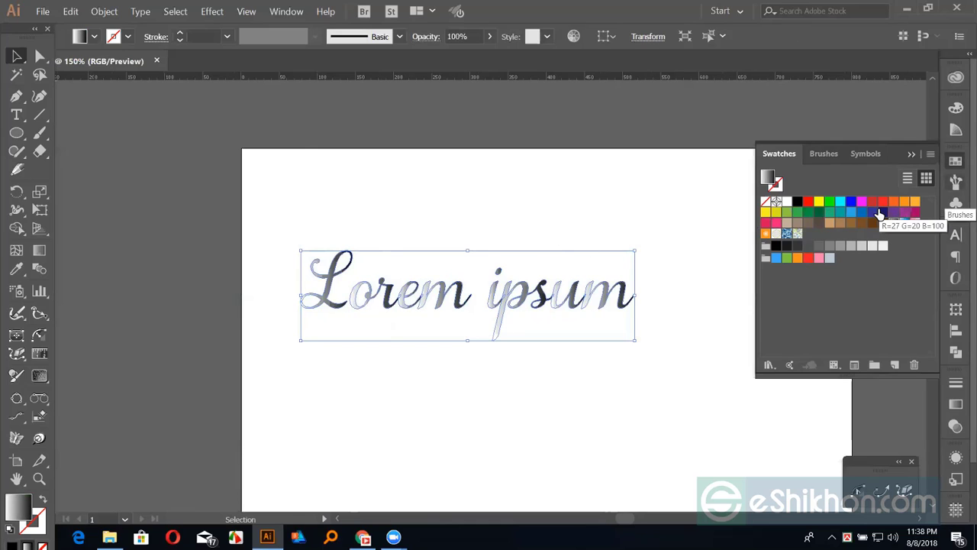
left_click(797, 202)
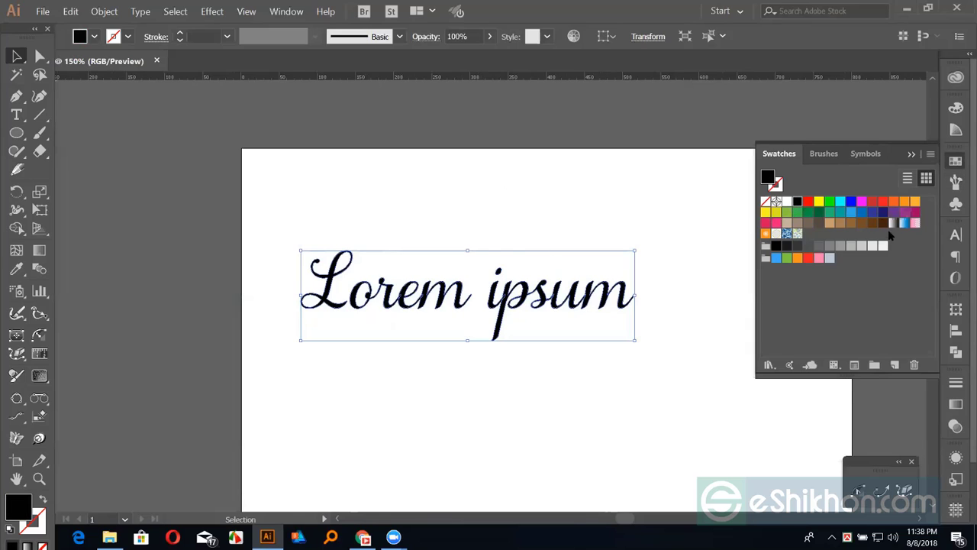
left_click(809, 201)
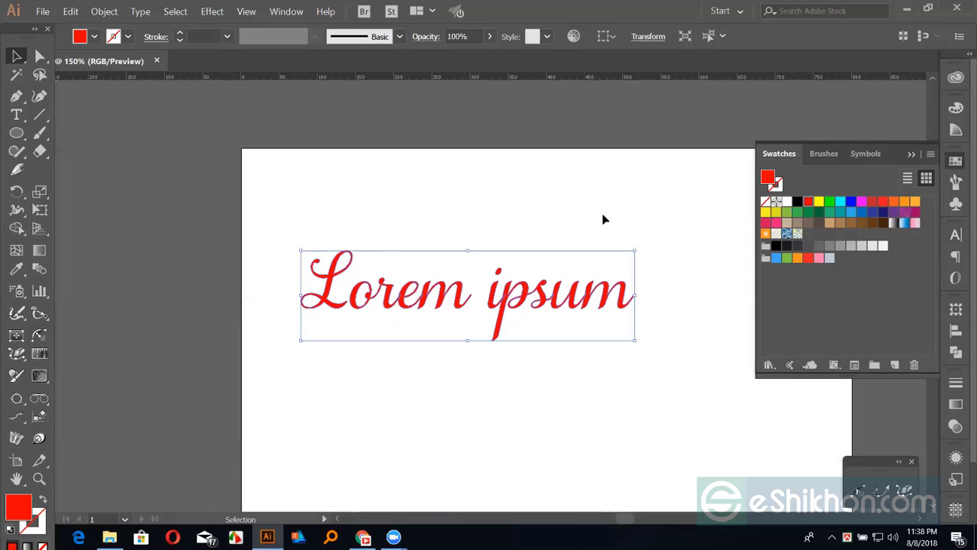
left_click(461, 211)
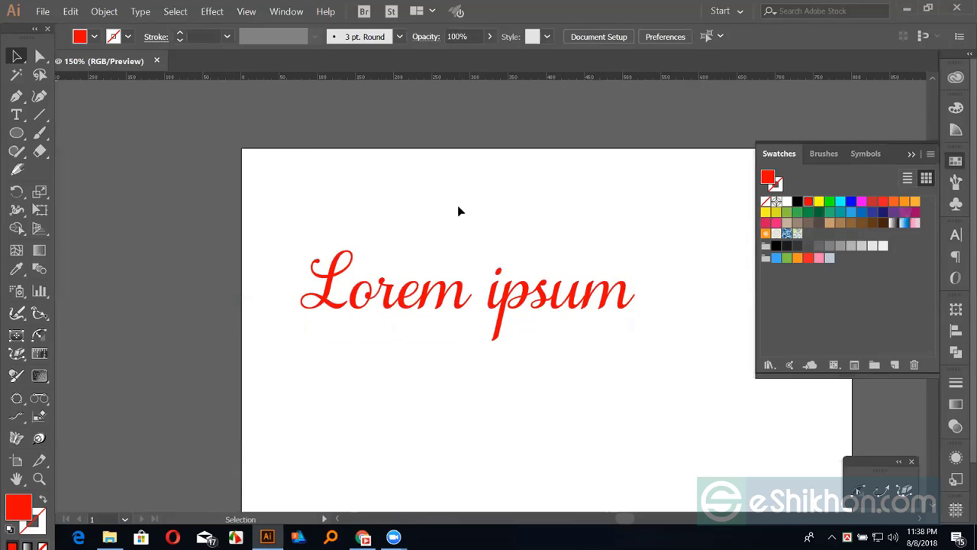
Zoom in on the L's loop crossing and start pen-drawing the flap's first anchors.
key("ctrl+equal")
key("ctrl+equal")
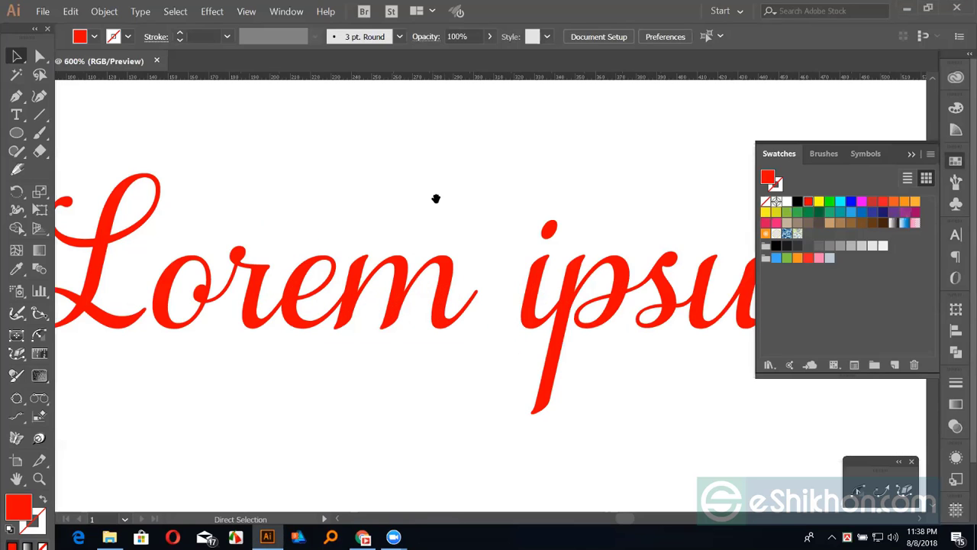
key("ctrl+equal")
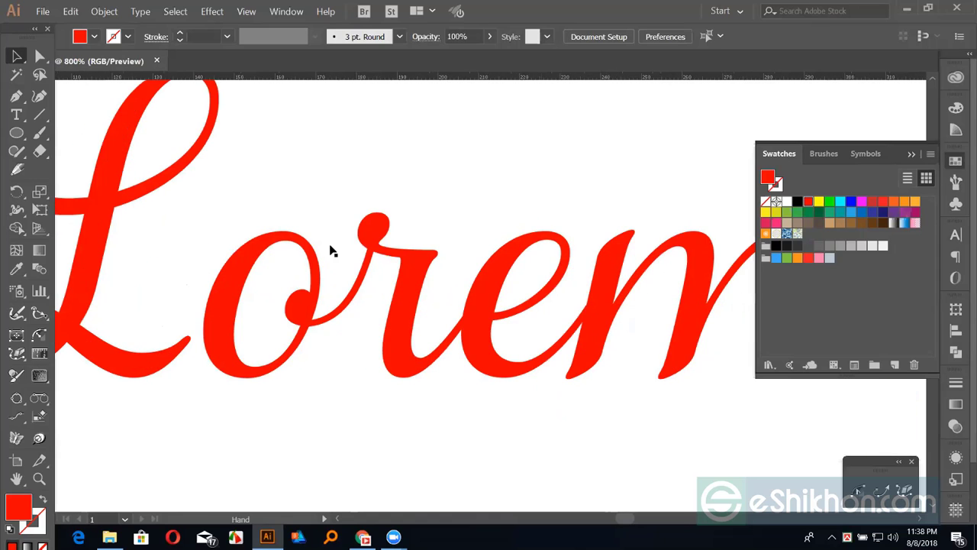
key("ctrl+equal")
key("ctrl+equal")
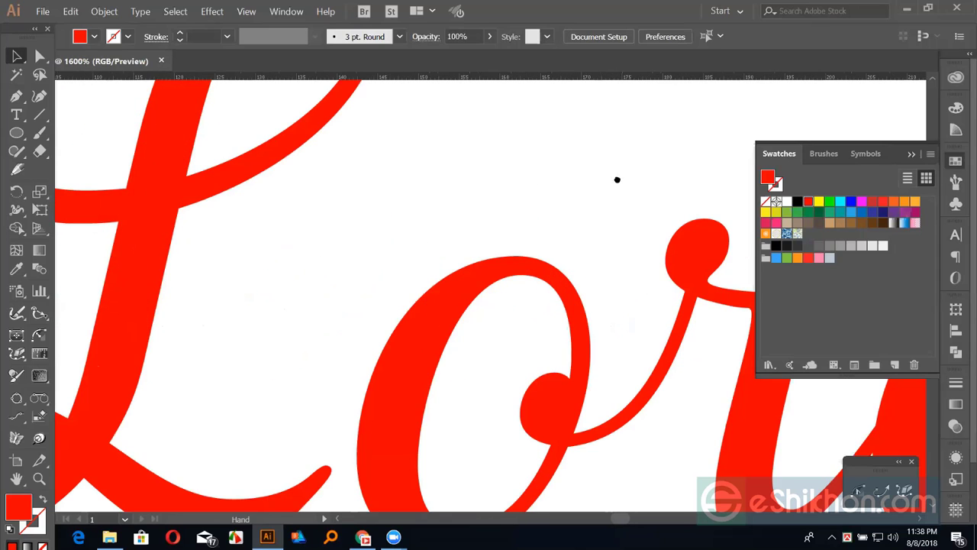
scroll(435, 375, "left", 5)
scroll(436, 375, "down", 1)
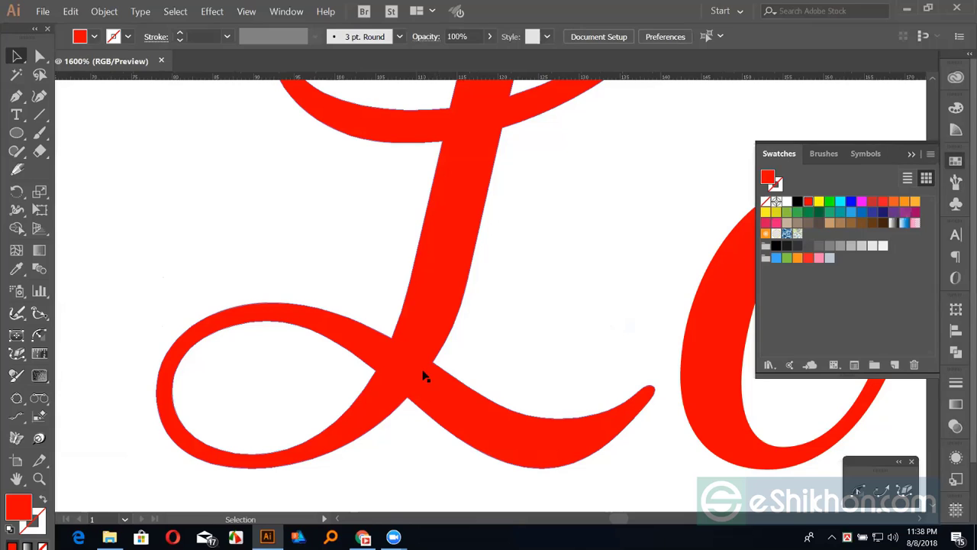
key("p")
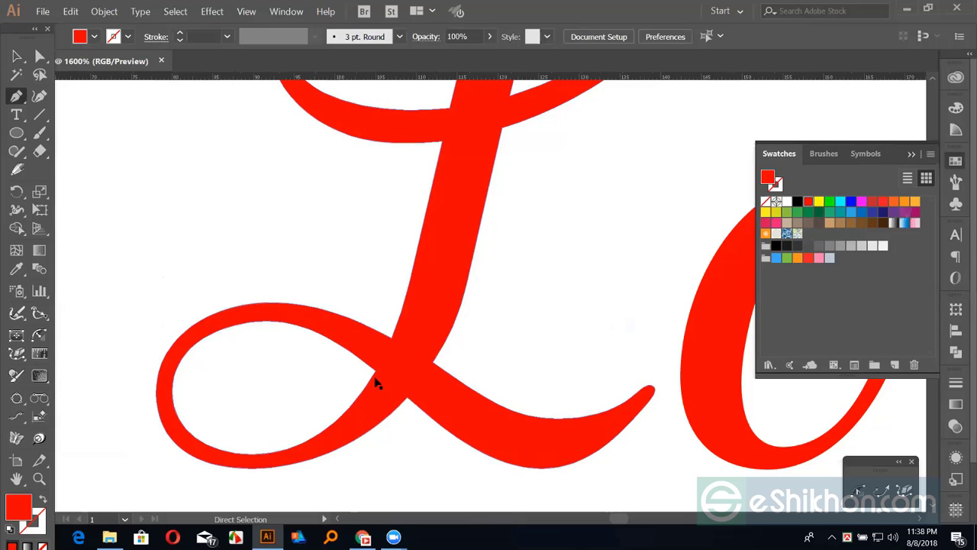
key("ctrl+equal")
left_click_drag(329, 377, 484, 294)
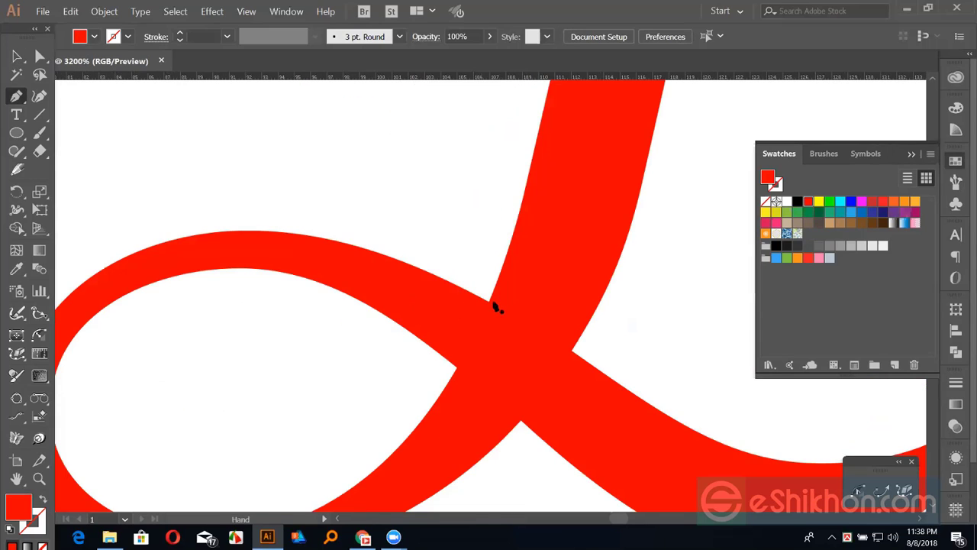
left_click_drag(458, 368, 440, 388)
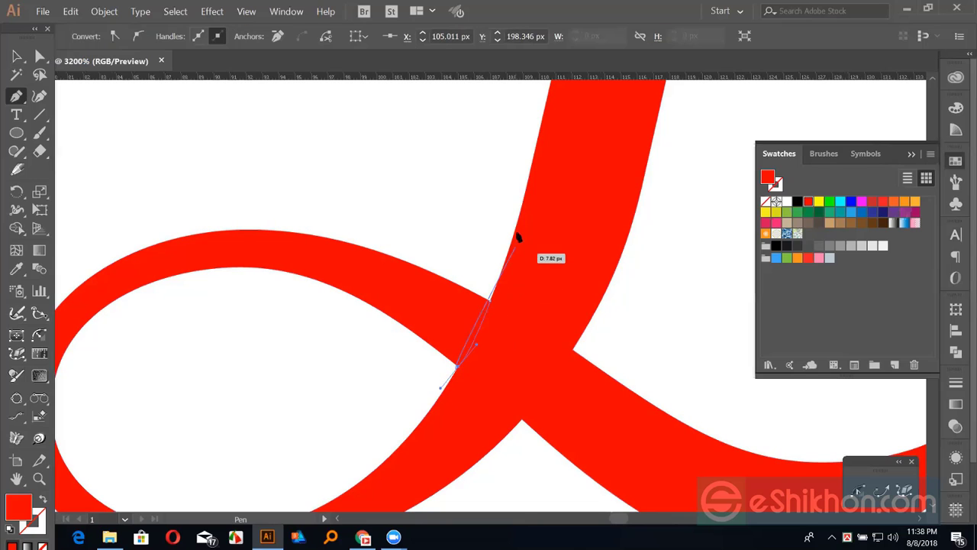
left_click(491, 299)
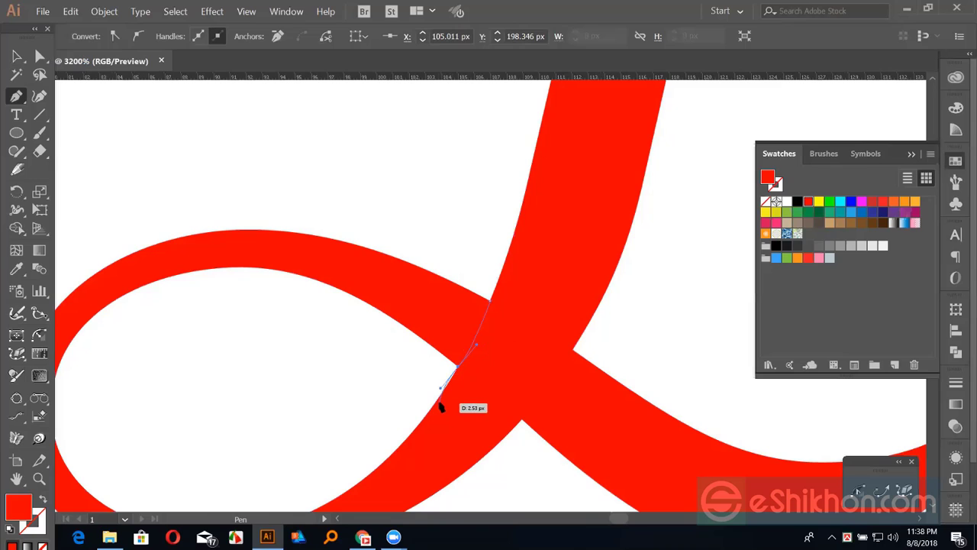
left_click(449, 386, "ctrl")
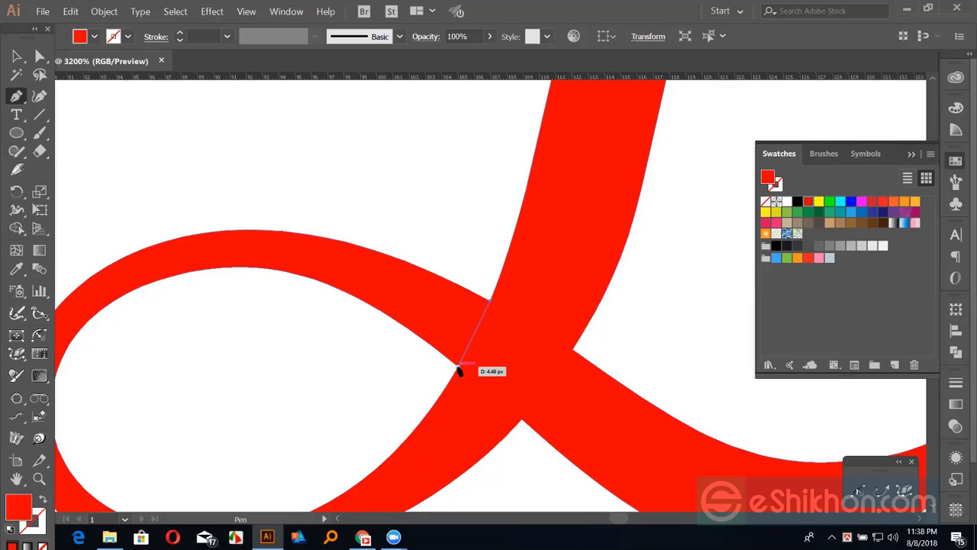
Finish the pointed flap outline and select it together with the overlapping stroke.
left_click_drag(460, 370, 454, 373)
left_click_drag(392, 372, 422, 349)
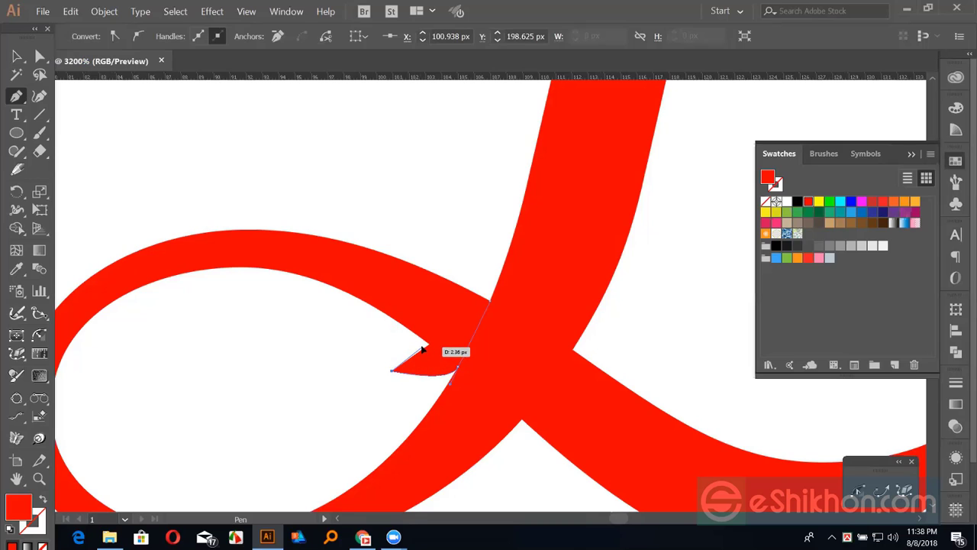
left_click(467, 262)
left_click(488, 301)
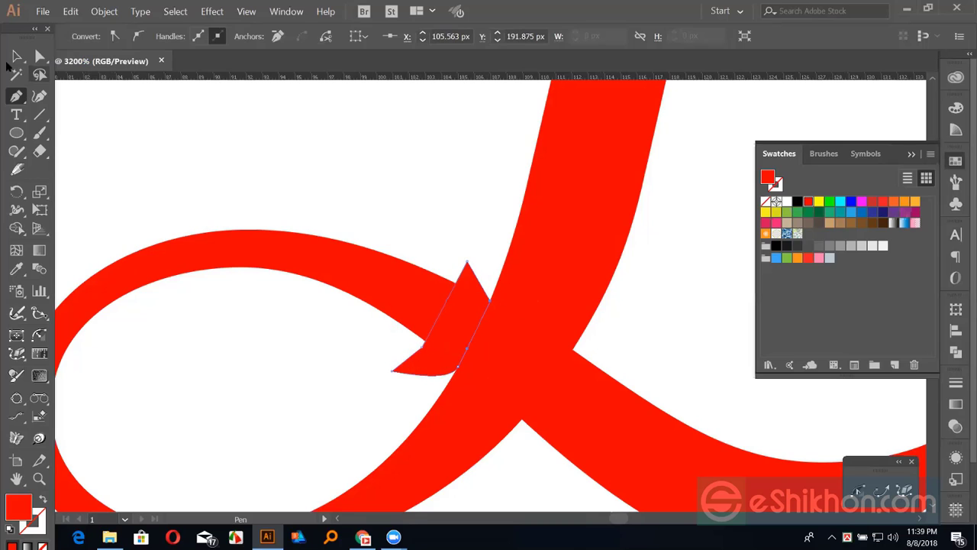
left_click(16, 56)
left_click_drag(364, 208, 498, 367)
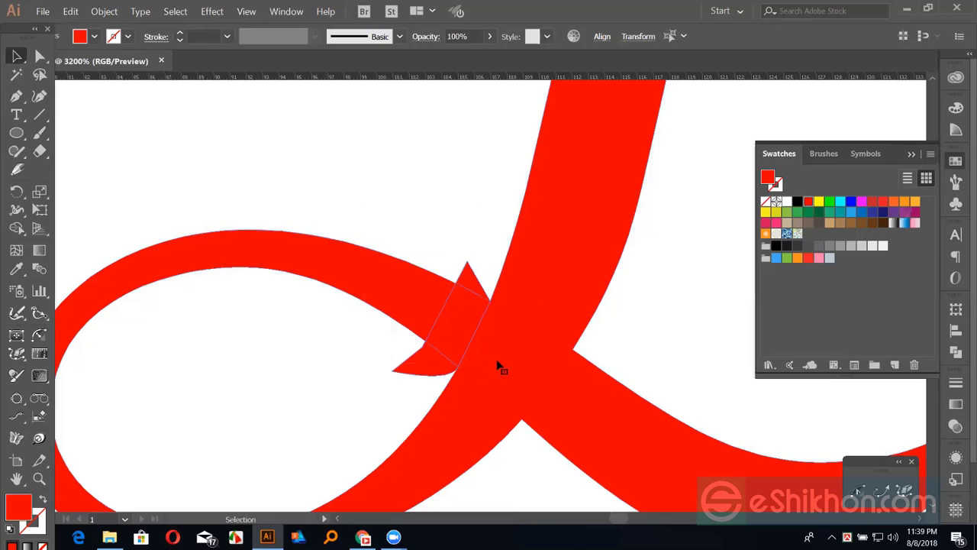
Remove the flap's outer tips with Shape Builder, keeping only the piece on the stroke.
key("shift+m")
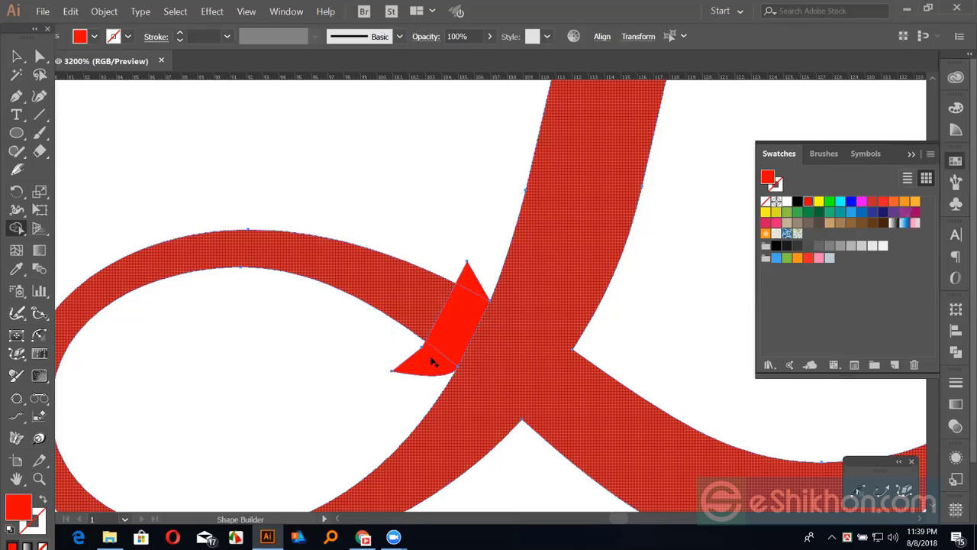
left_click(458, 321)
key("v")
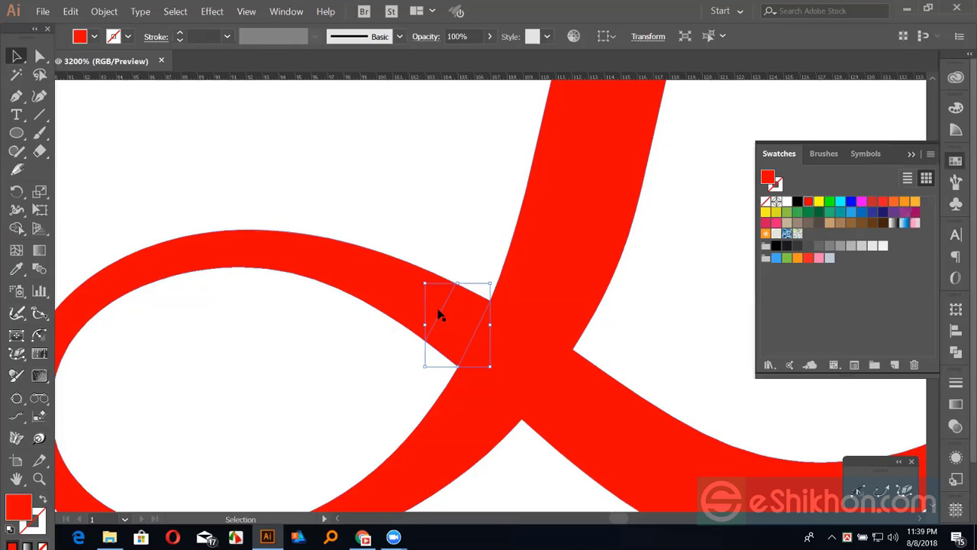
Fill the trimmed piece with a white-to-black gradient running across the stroke's width.
left_click(894, 222)
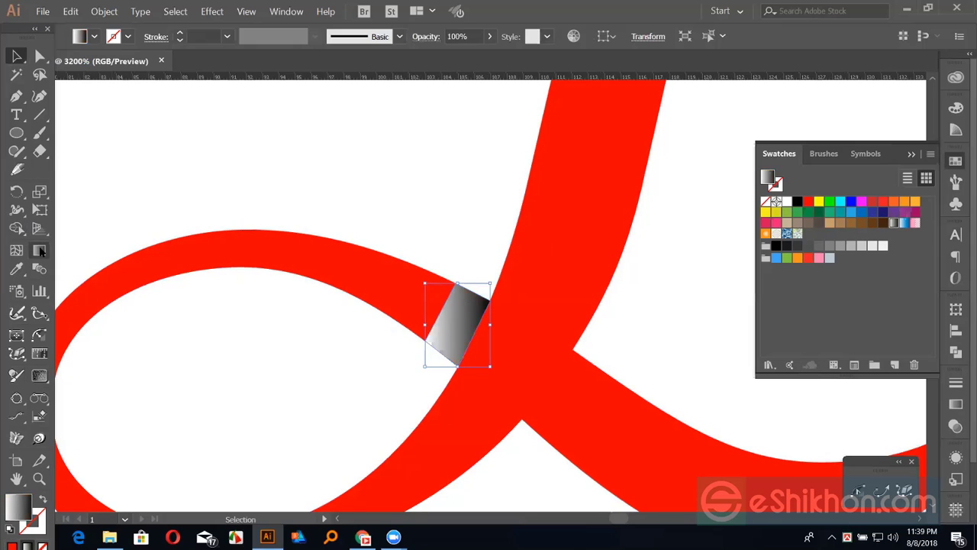
left_click(39, 249)
left_click_drag(444, 306, 473, 330)
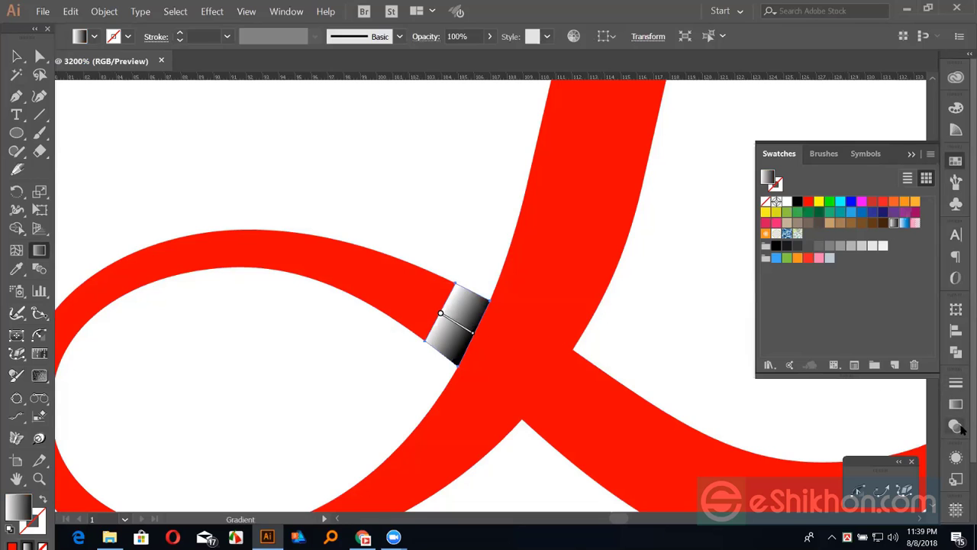
Set the gradient piece's blend mode to Multiply, then deselect it.
left_click(956, 426)
left_click(825, 399)
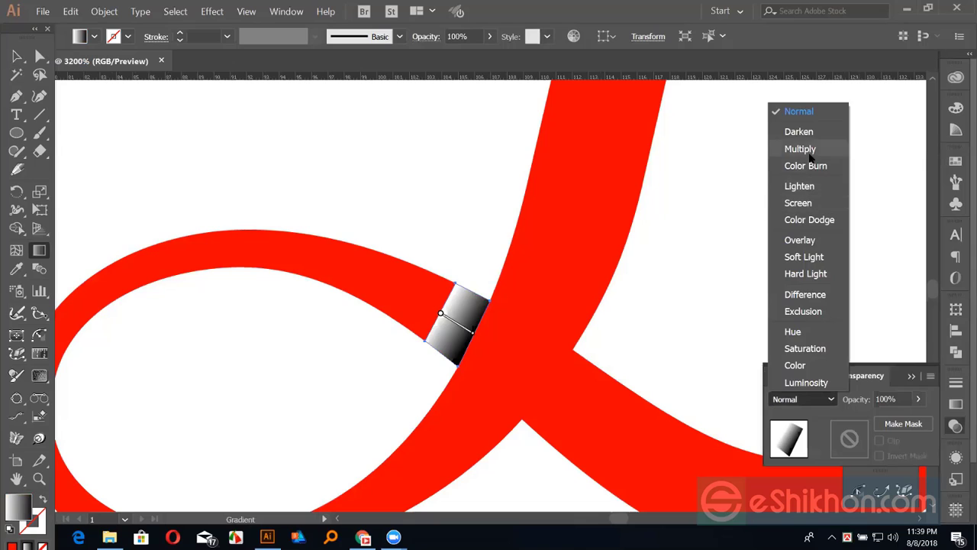
left_click(803, 146)
left_click(16, 56)
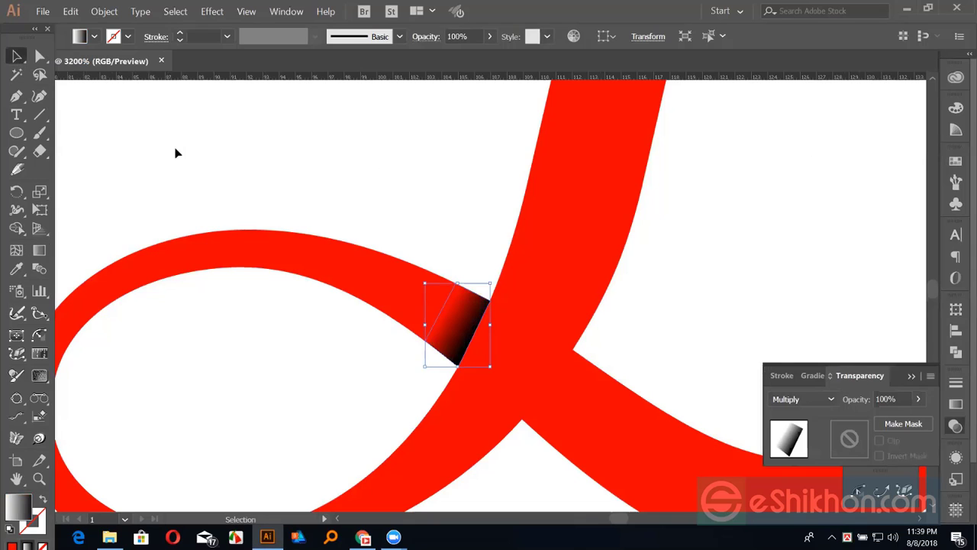
left_click(183, 153)
scroll(273, 213, "right", 2)
scroll(239, 194, "right", 2)
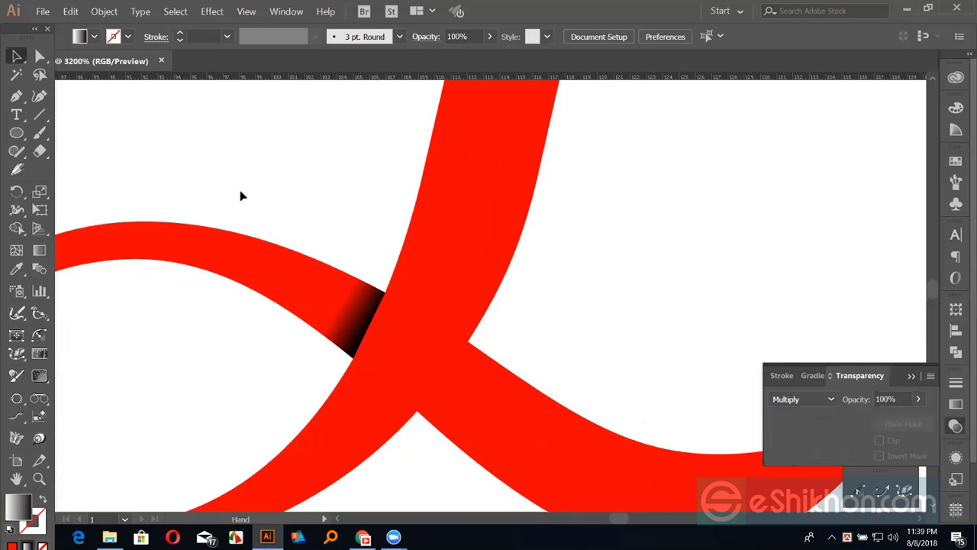
scroll(532, 283, "right", 1)
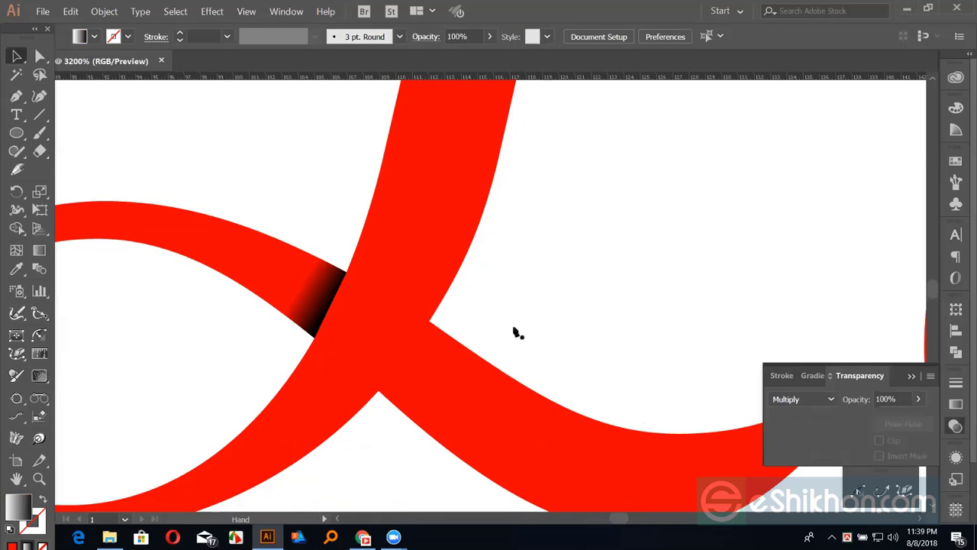
Pen-draw a closed shadow outline over the second loop crossing.
key("p")
left_click_drag(408, 338, 490, 290)
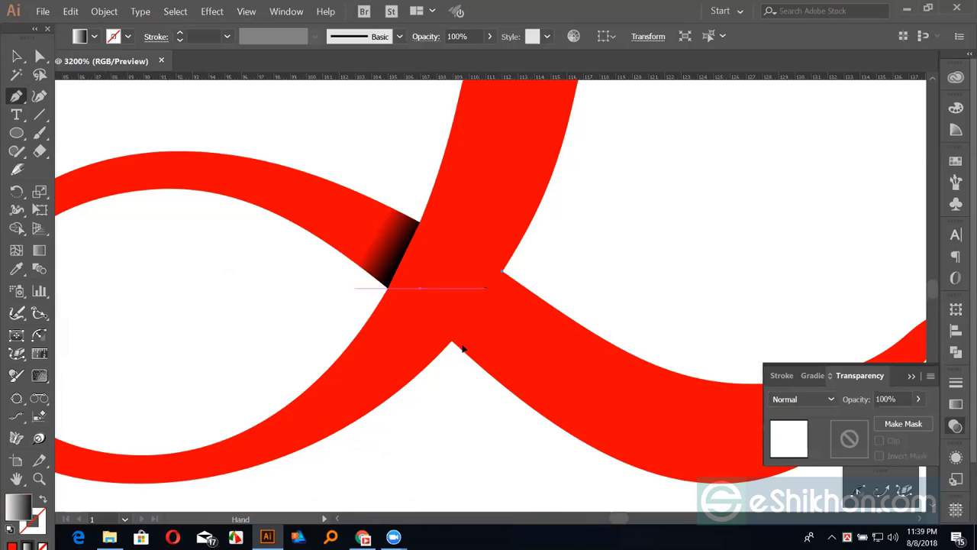
left_click(471, 332)
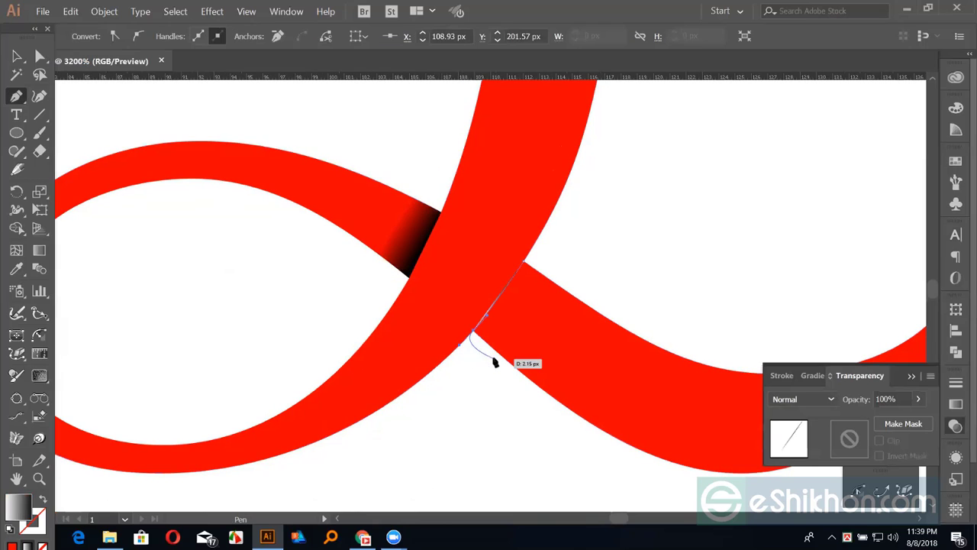
left_click(495, 362)
left_click(561, 273)
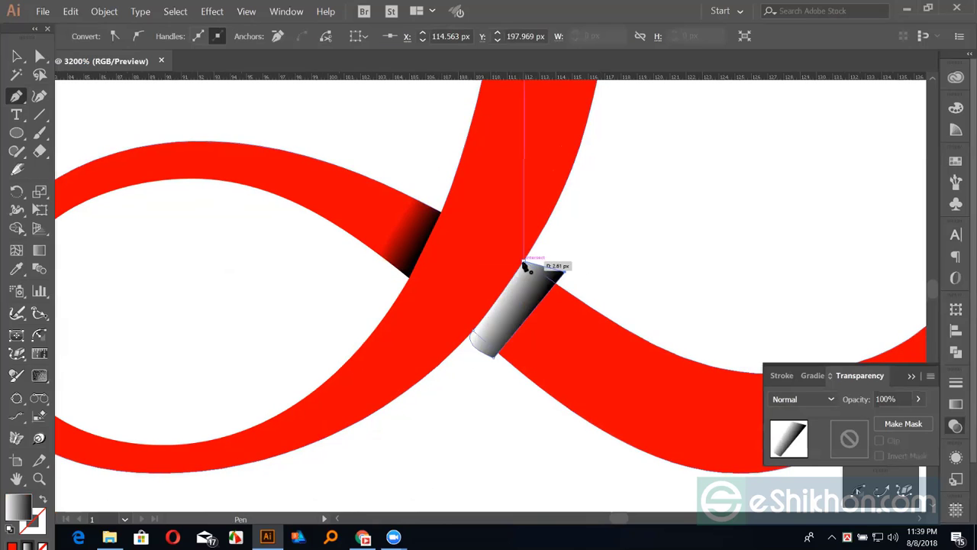
left_click(525, 267)
Trim the part of the new shadow sticking past the stroke with Shape Builder.
key("v")
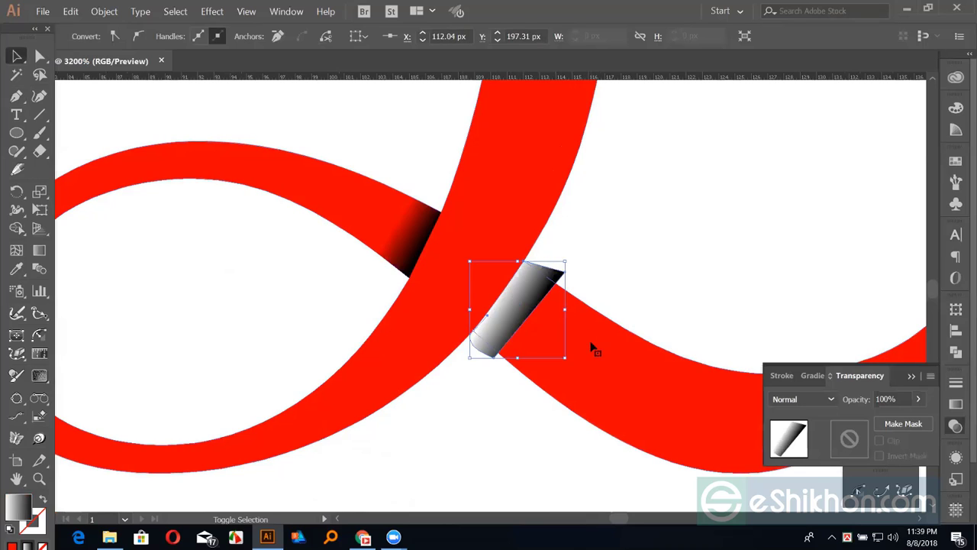
key("ctrl+a")
key("shift+m")
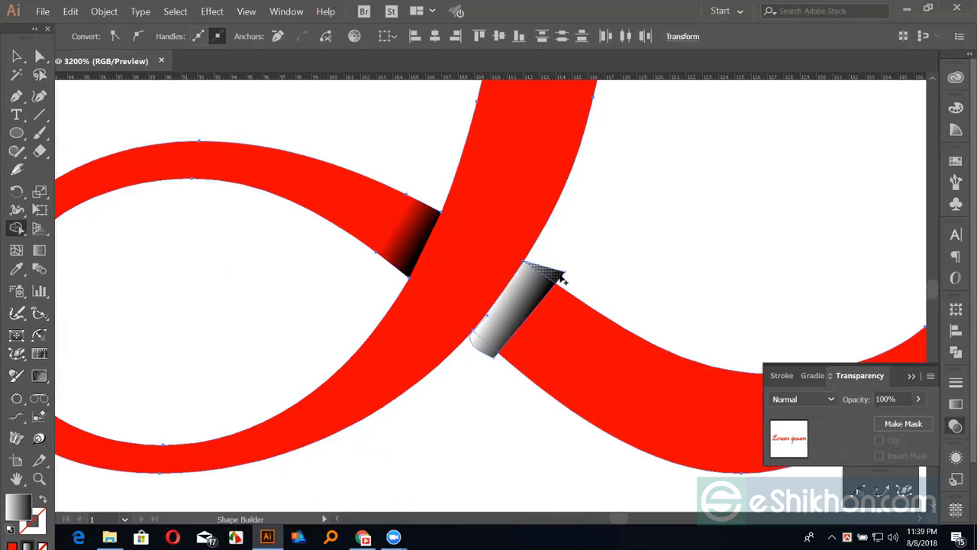
left_click(477, 351)
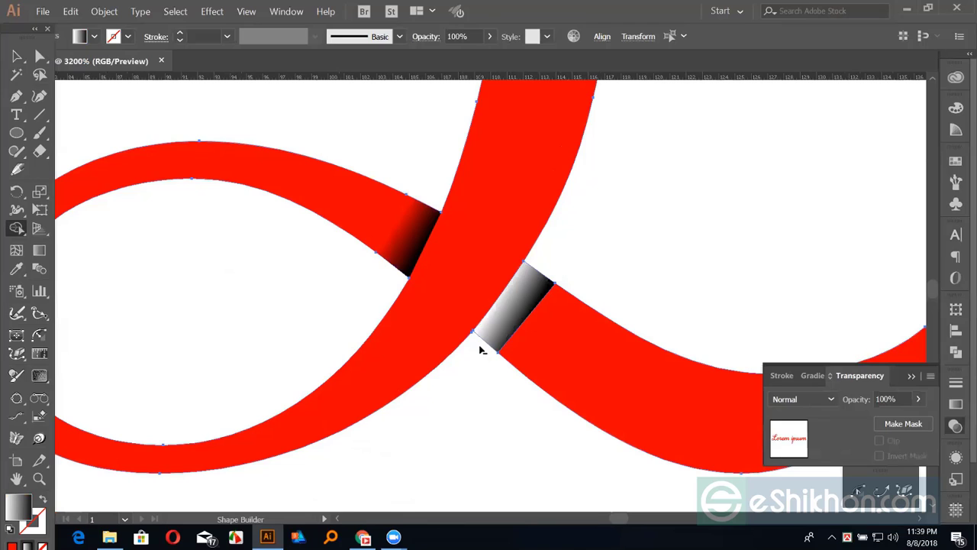
Give the second piece Multiply blending and re-aim its gradient to darken toward the crossing.
key("v")
left_click(513, 317)
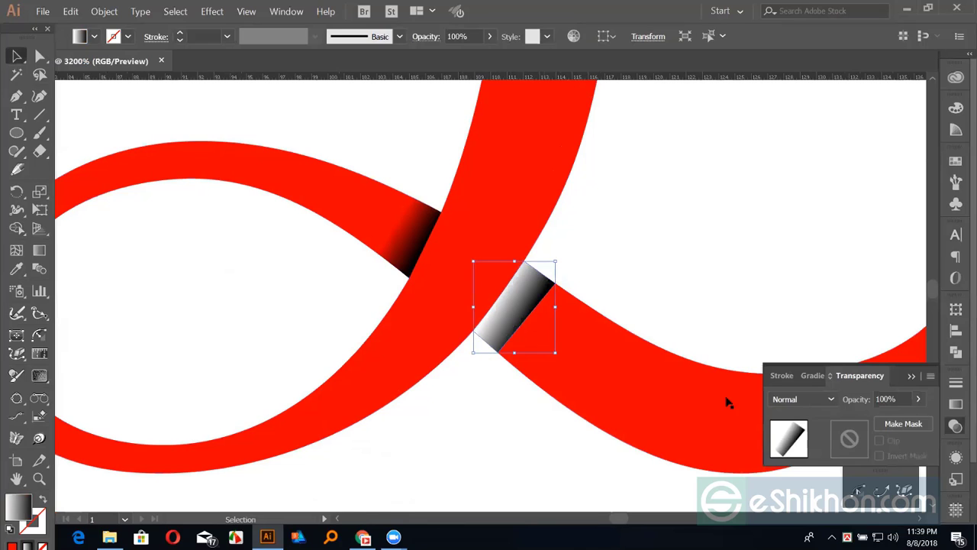
left_click(796, 400)
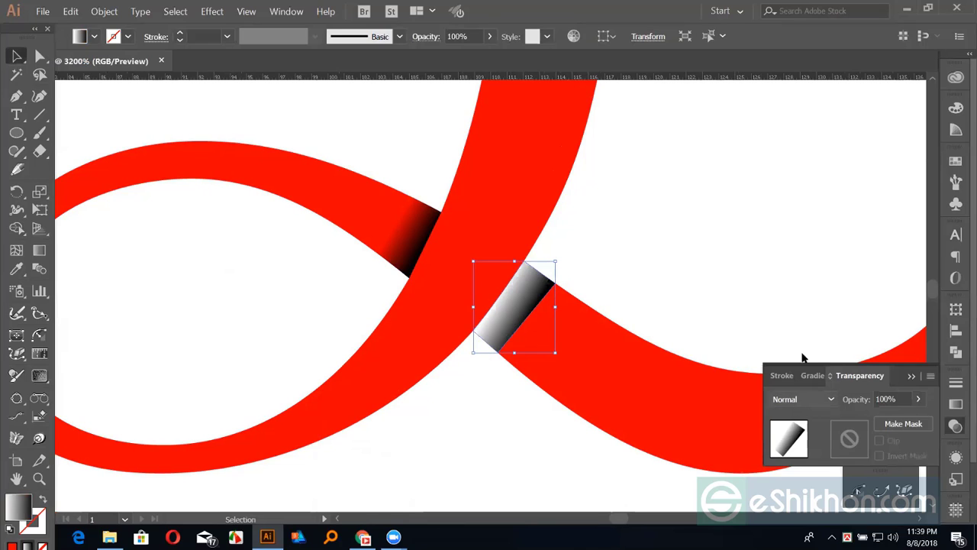
left_click(638, 204)
key("ctrl+z")
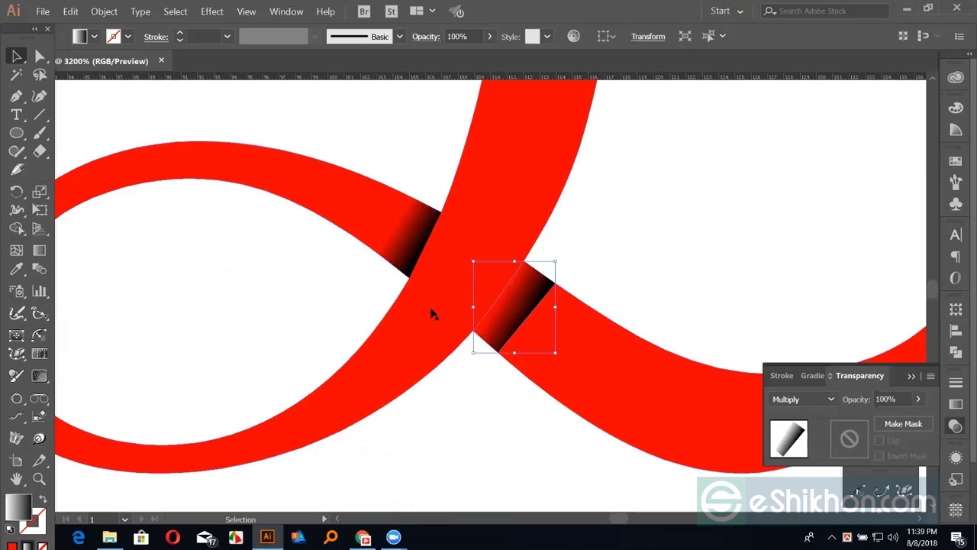
key("g")
mouse_move(504, 291)
left_mouse_down()
mouse_move(533, 313)
mouse_move(499, 294)
left_mouse_up()
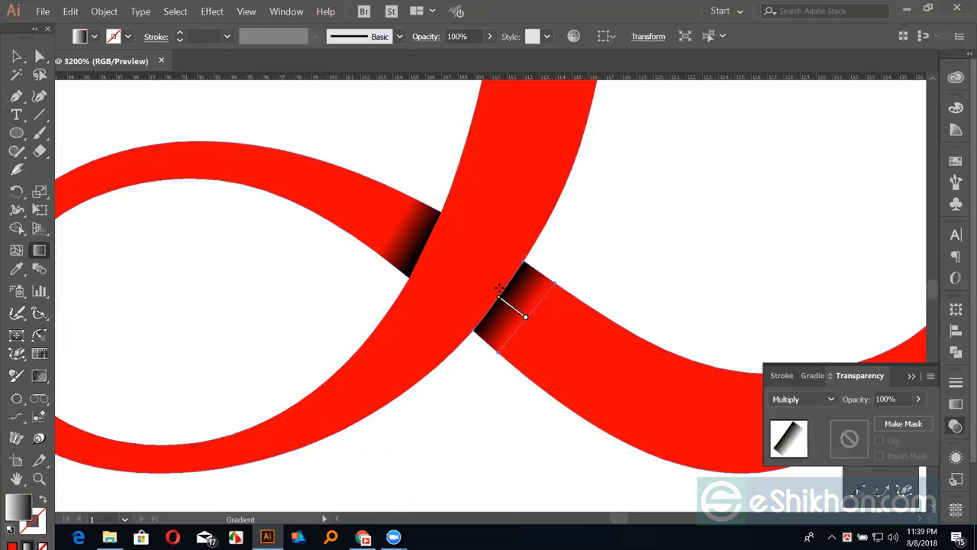
Set both shadow pieces to 50% opacity.
key("v")
left_click(639, 227)
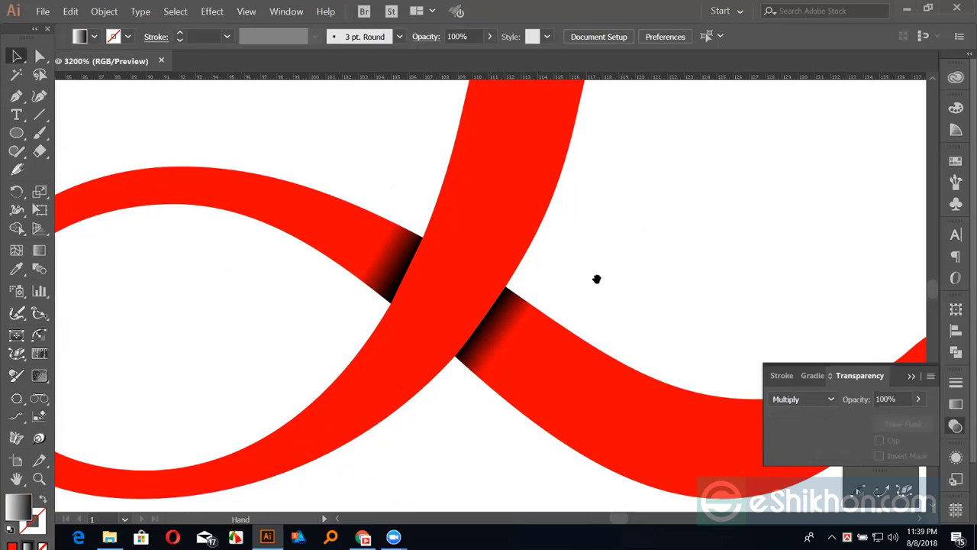
left_click_drag(675, 252, 657, 278)
left_click_drag(502, 325, 497, 330)
left_click(497, 330)
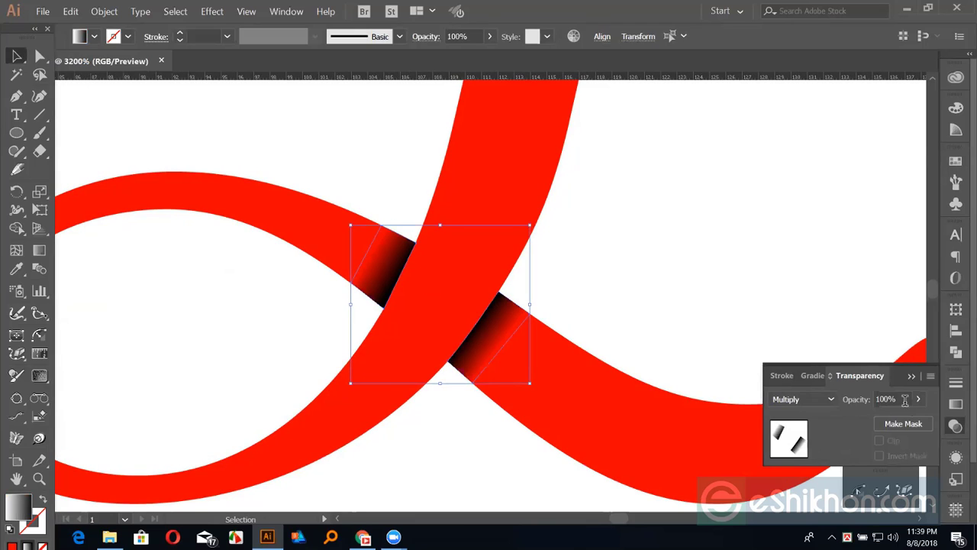
type("50")
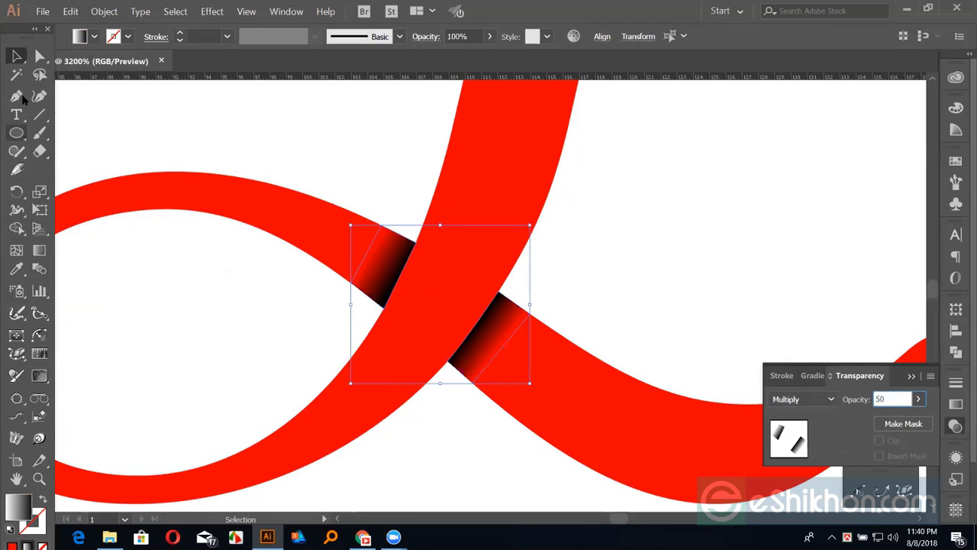
key("Return")
left_click(226, 128)
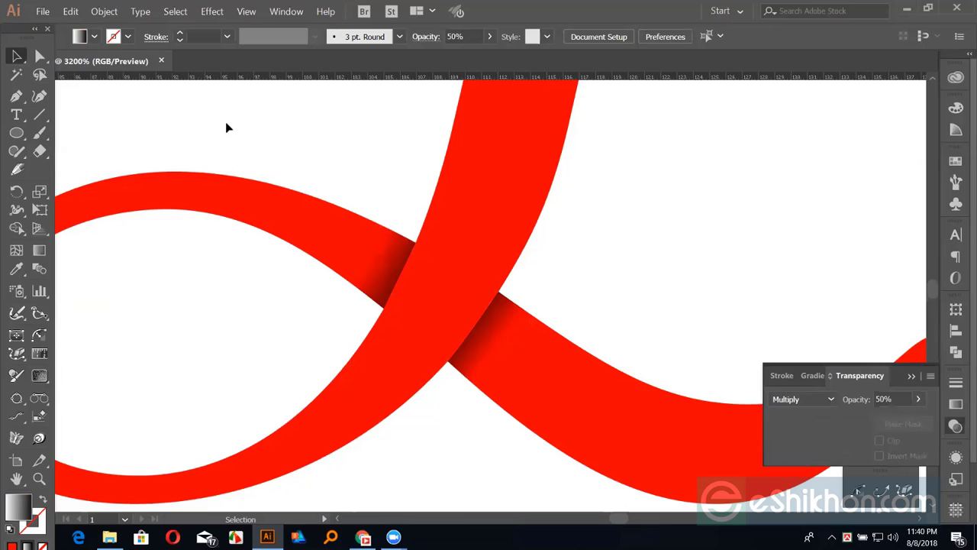
key("ctrl+minus")
key("ctrl+minus")
key("ctrl+minus")
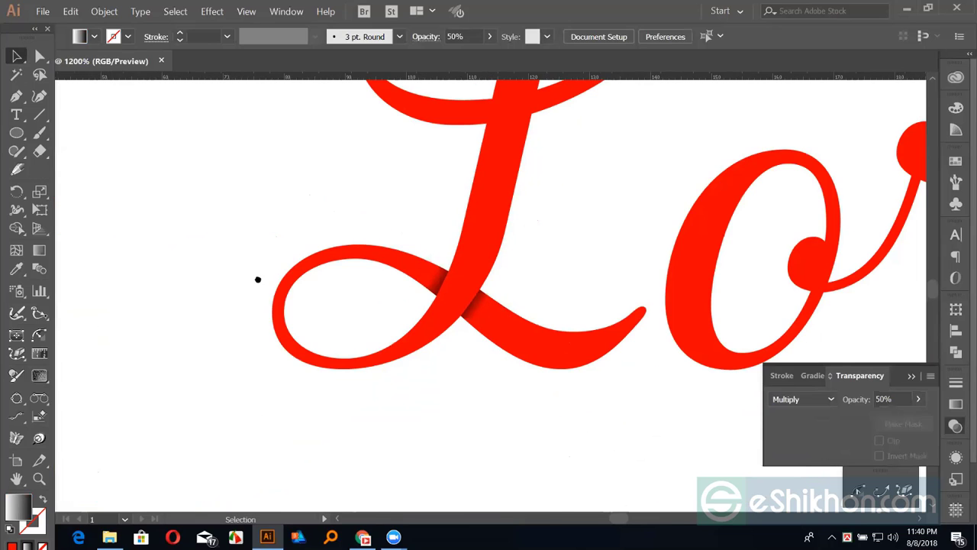
scroll(258, 279, "up", 5)
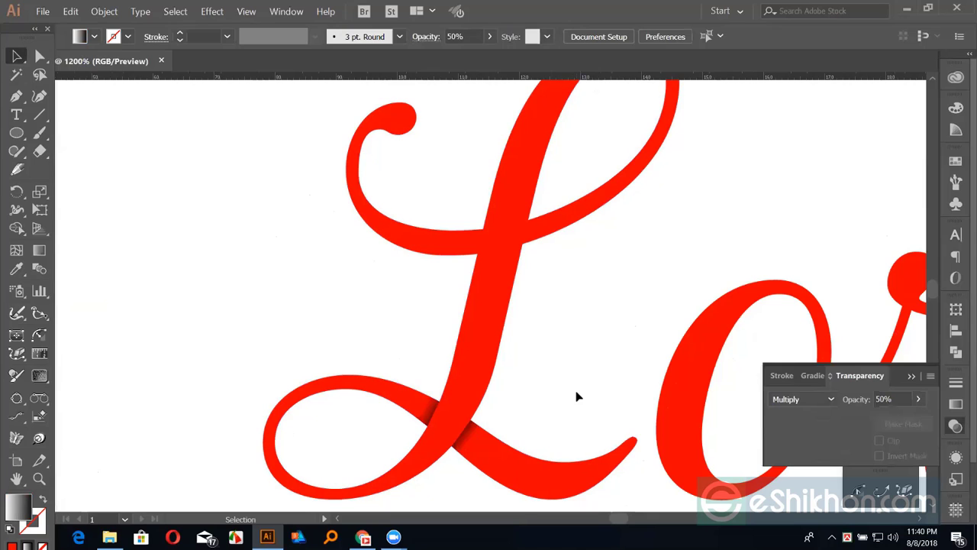
left_click_drag(569, 390, 494, 371)
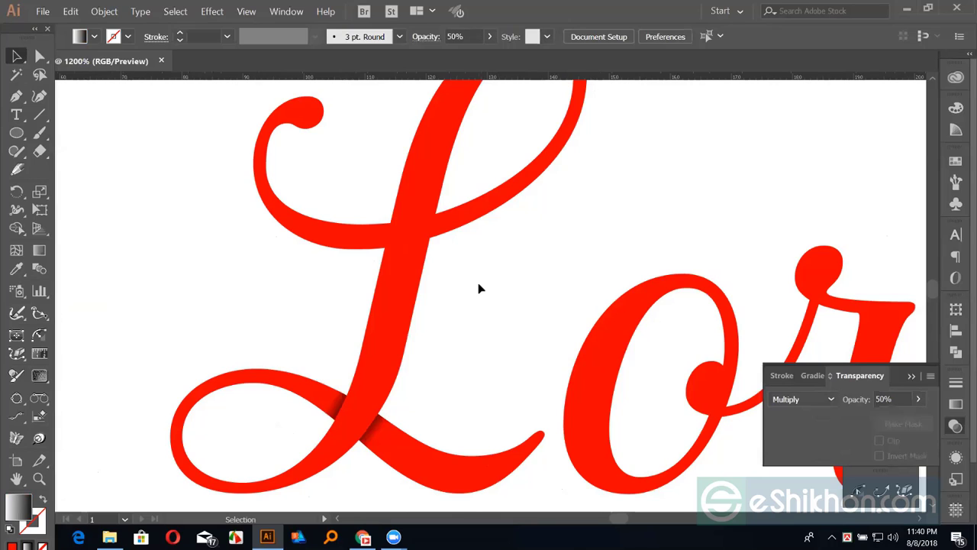
scroll(478, 287, "up", 1)
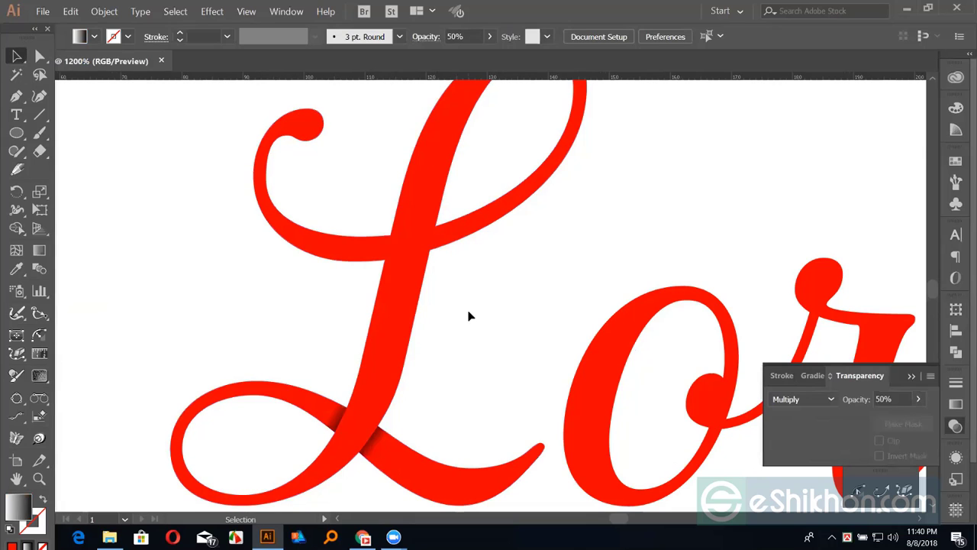
scroll(469, 313, "up", 1)
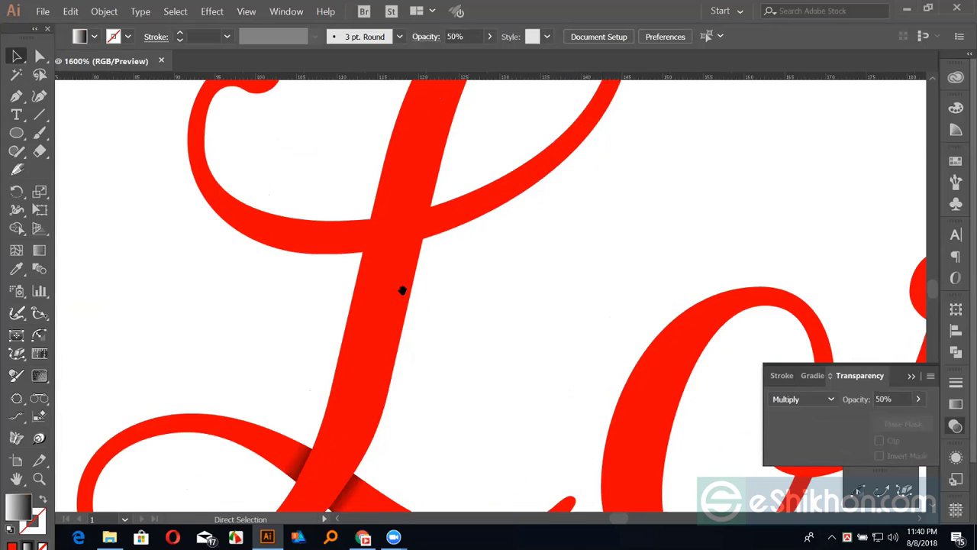
scroll(471, 356, "up", 1)
Pen-draw a closed sliver over the L's upper loop crossing, curving along the red stroke.
left_click_drag(471, 357, 539, 421)
key("p")
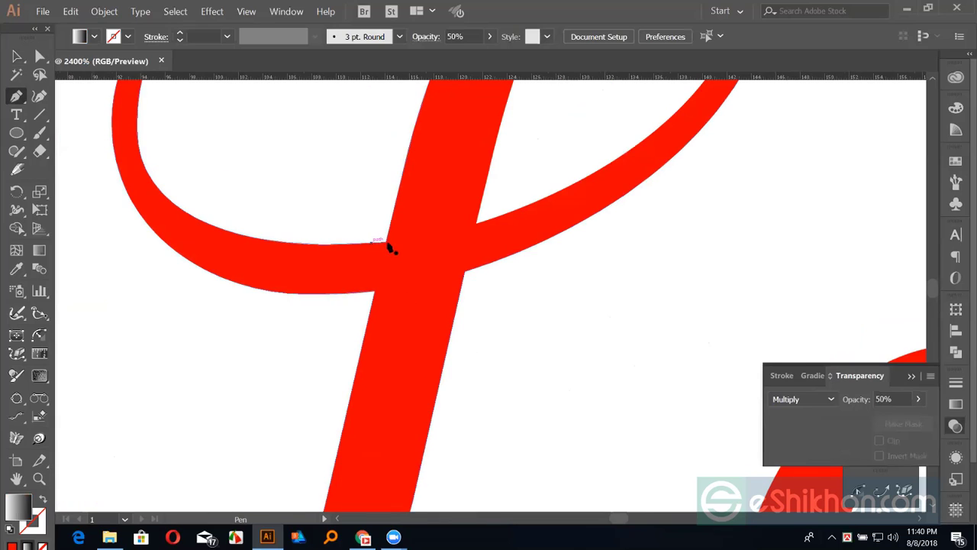
left_click(388, 242)
left_click(481, 221)
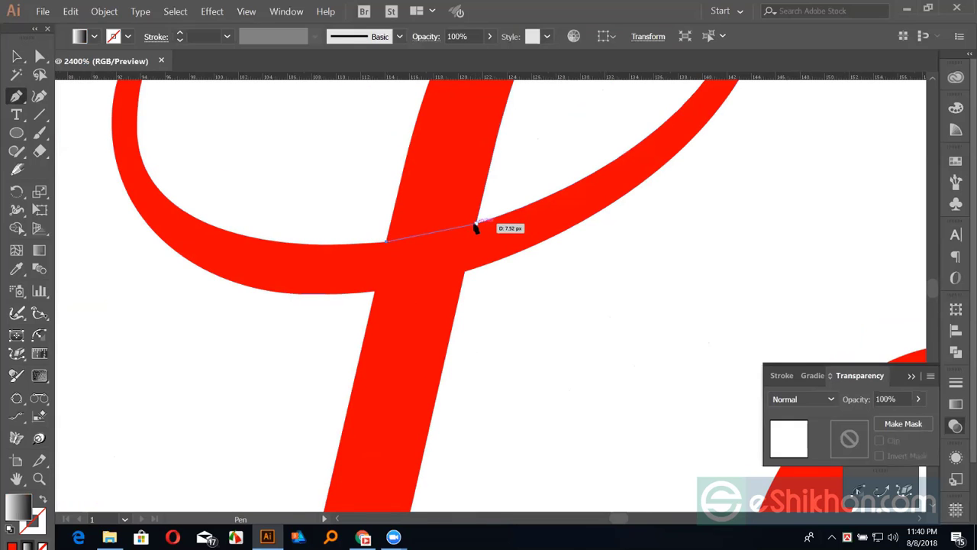
mouse_move(493, 219)
left_mouse_down()
mouse_move(504, 213)
mouse_move(397, 225)
left_mouse_up()
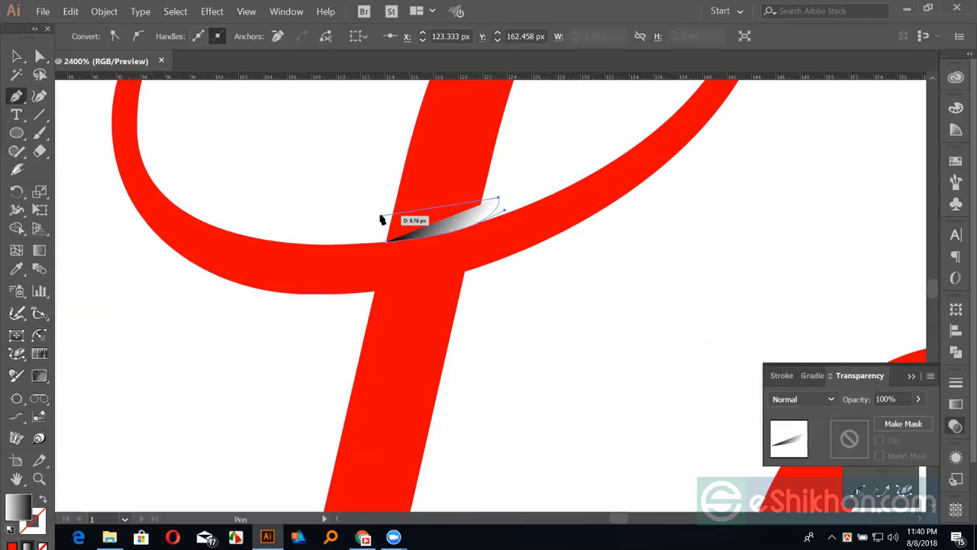
left_click(380, 216)
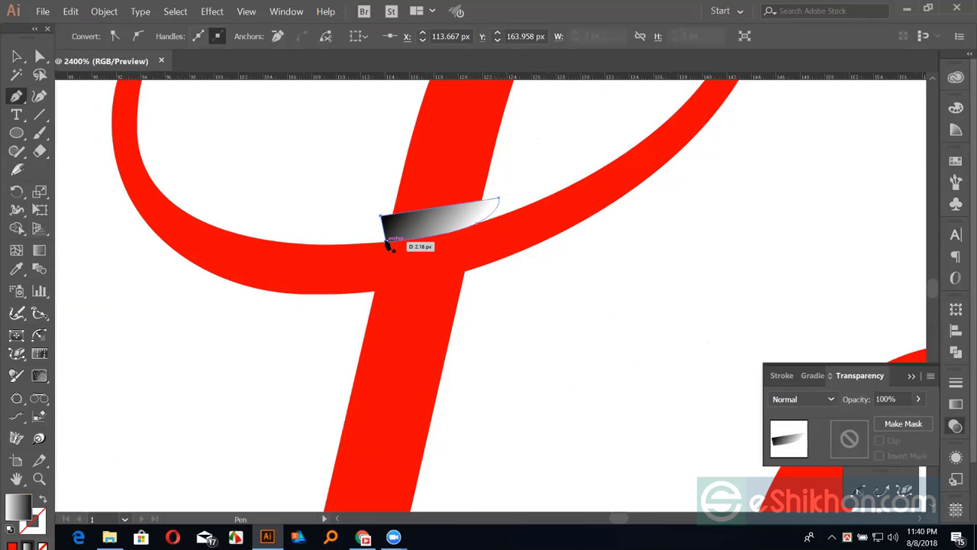
left_click(388, 243)
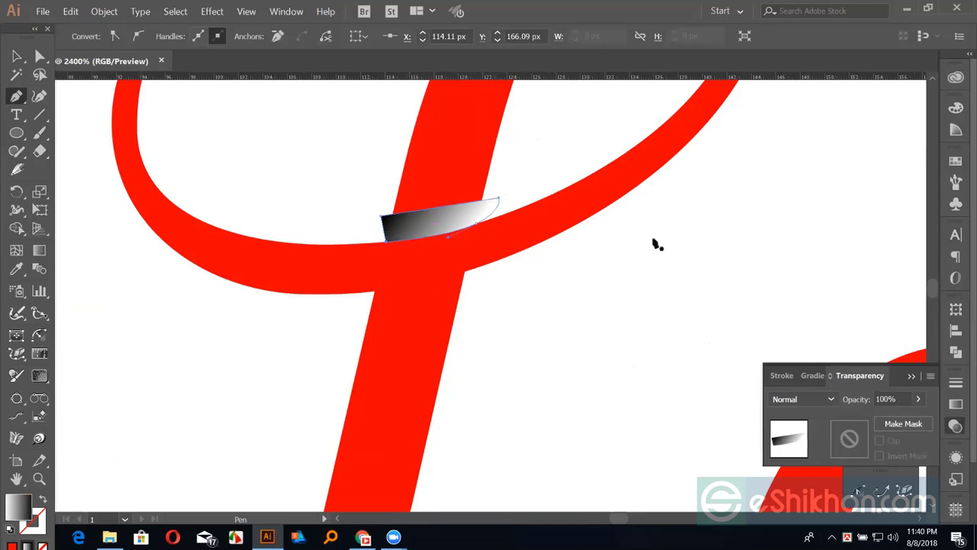
Aim the sliver's gradient to run light at the top to black at the bottom.
key("g")
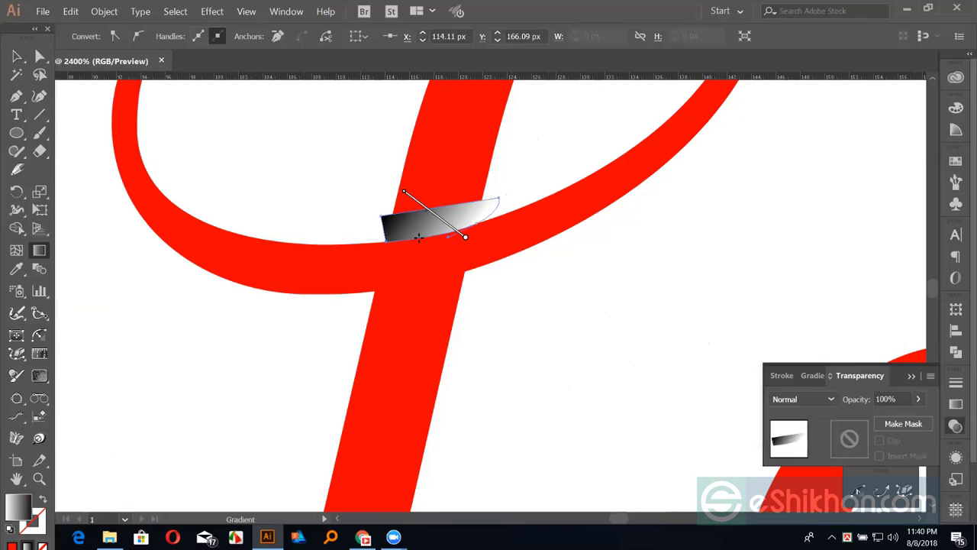
mouse_move(433, 239)
left_mouse_down()
mouse_move(437, 211)
mouse_move(426, 239)
left_mouse_up()
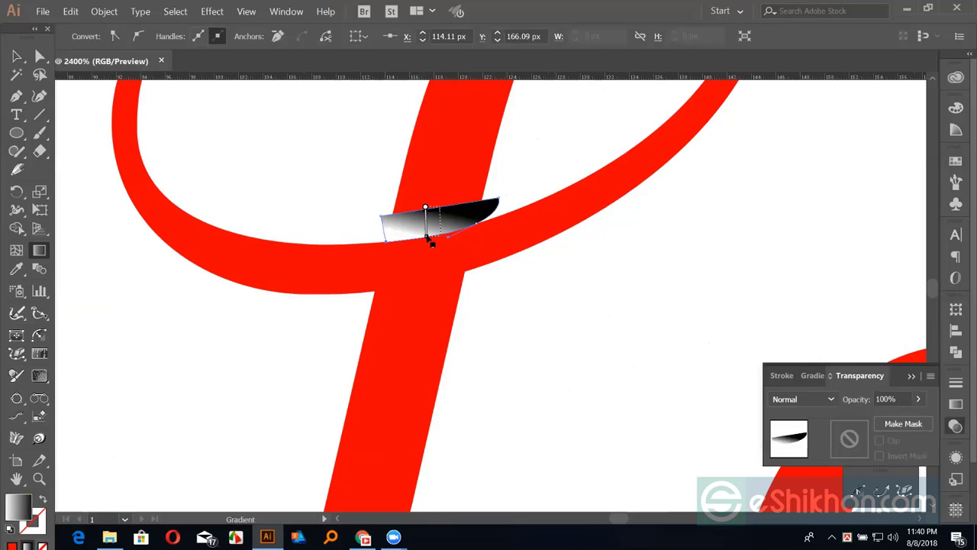
left_click_drag(440, 207, 442, 240)
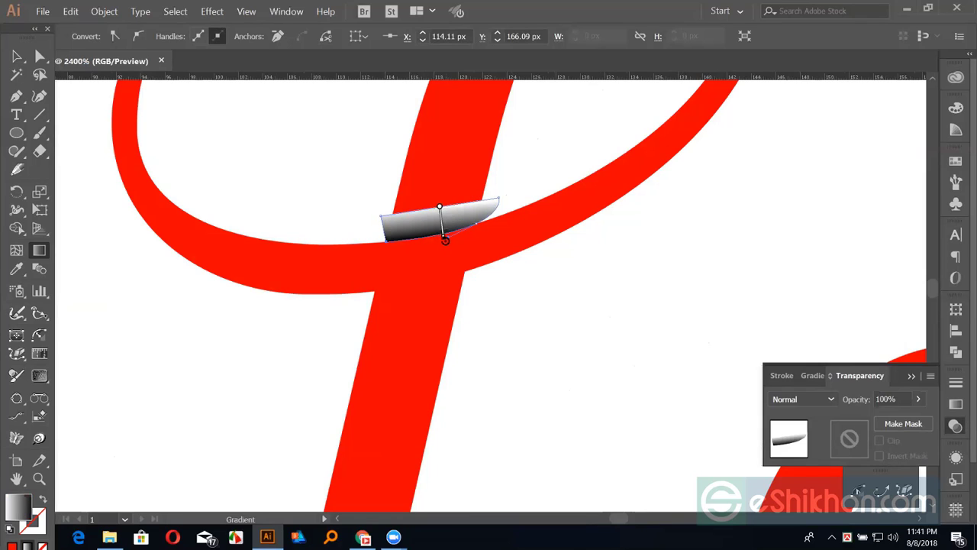
left_click(16, 56)
left_click(294, 165)
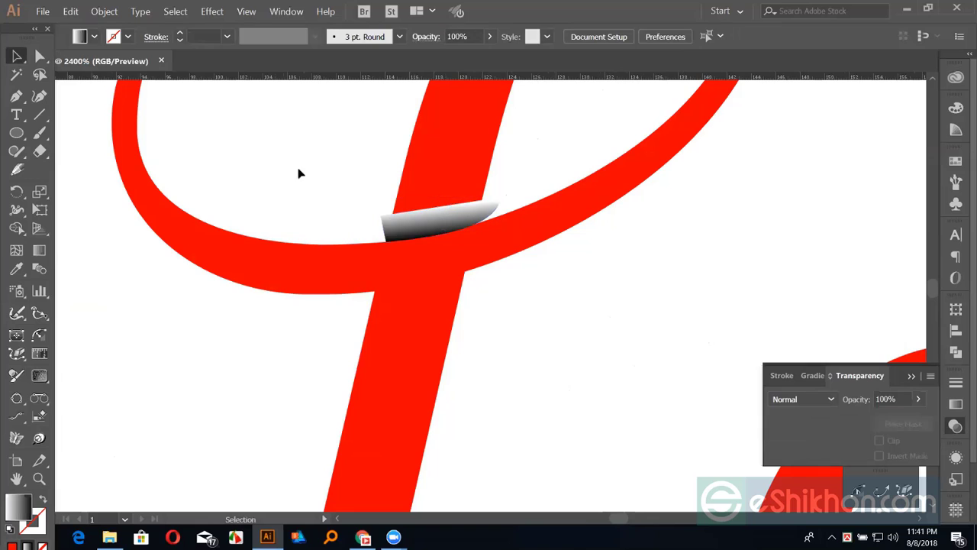
left_click(430, 226)
key("a")
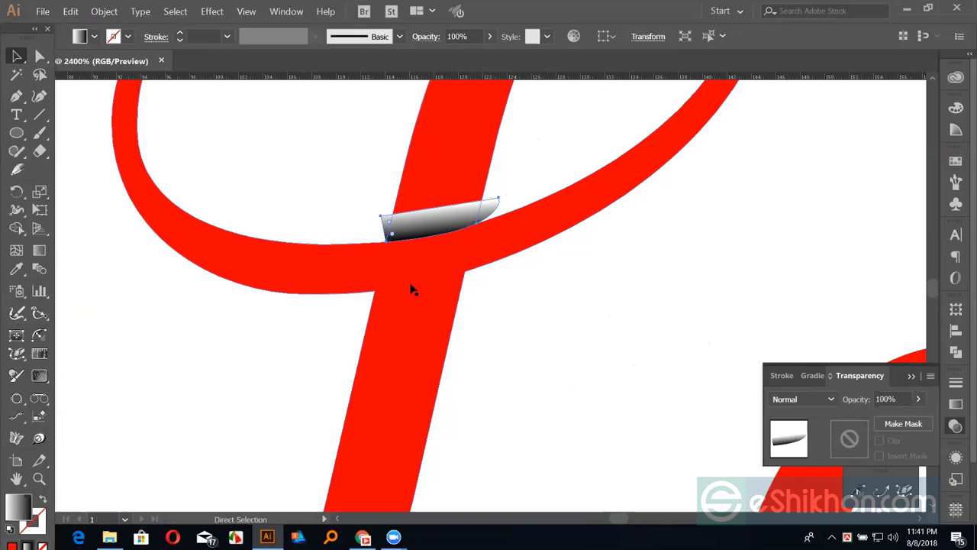
key("ctrl+minus")
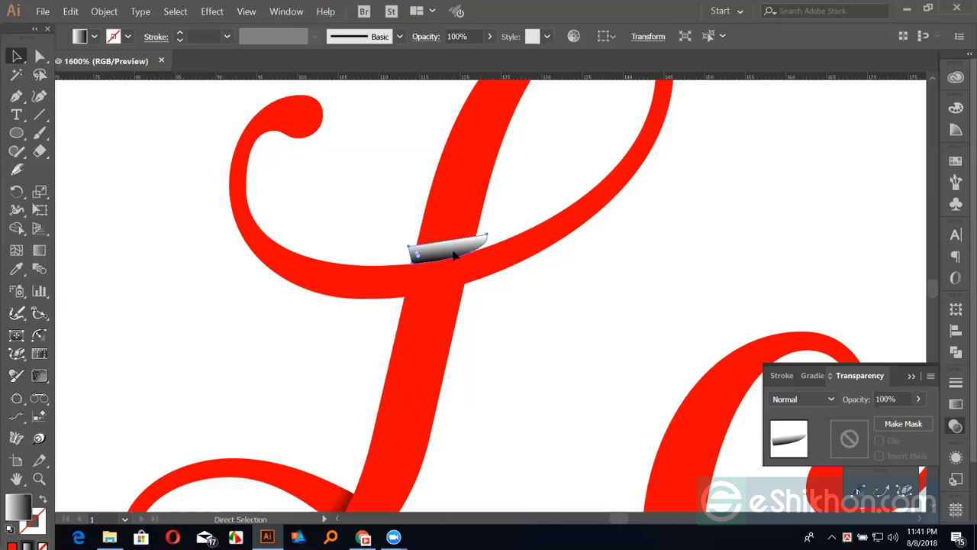
Remove the sliver's tip outside the red stroke using Shape Builder.
scroll(453, 255, "up", 2)
scroll(455, 257, "up", 2)
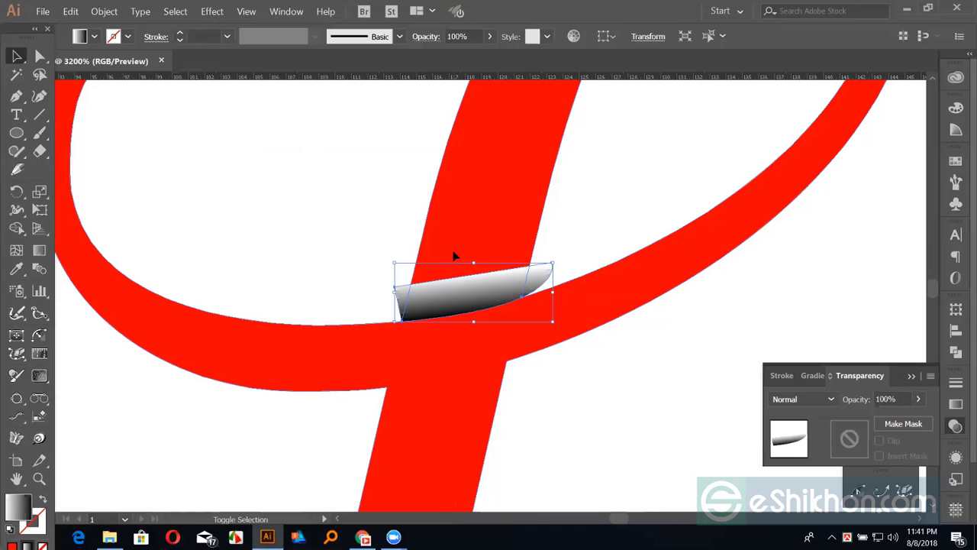
key("ctrl+a")
key("shift+m")
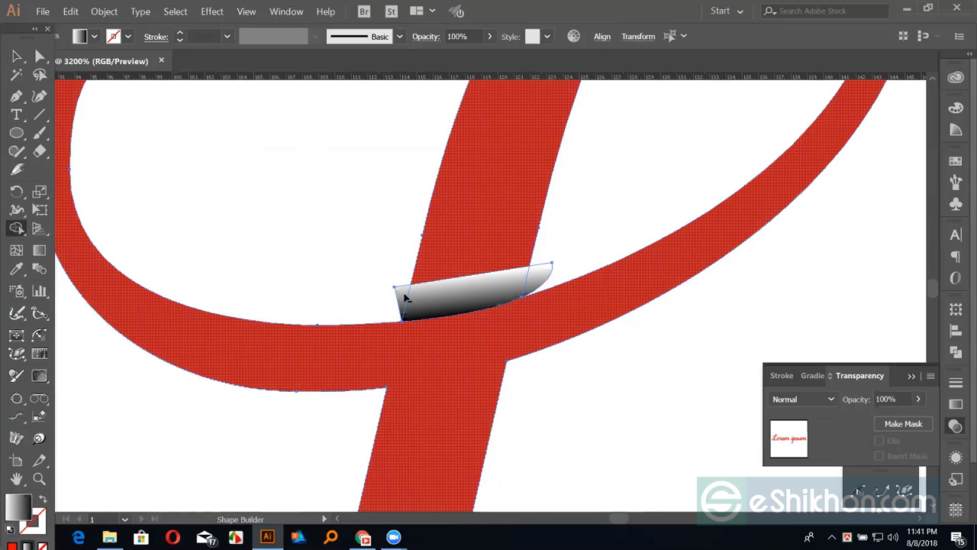
left_click(543, 284, "alt")
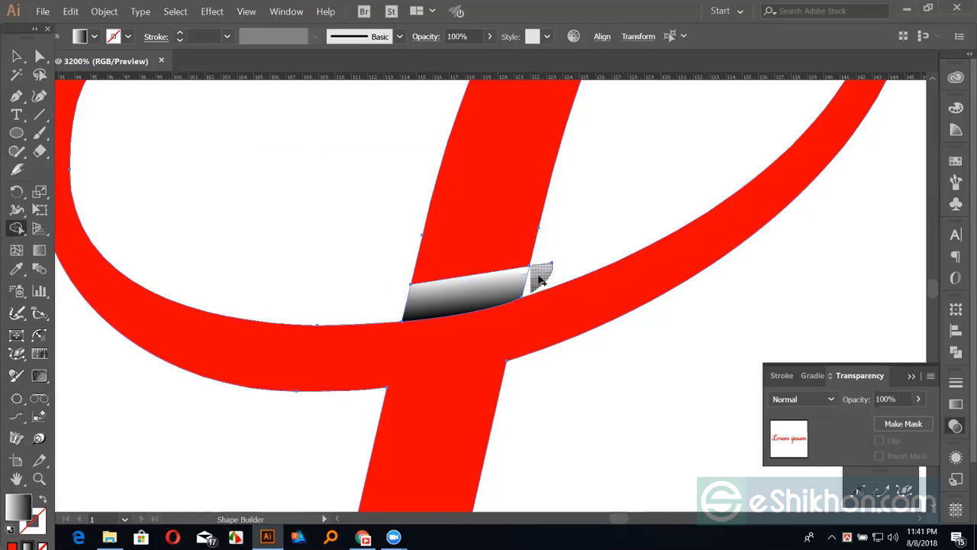
Set the gradient sliver's blend mode to Multiply.
key("v")
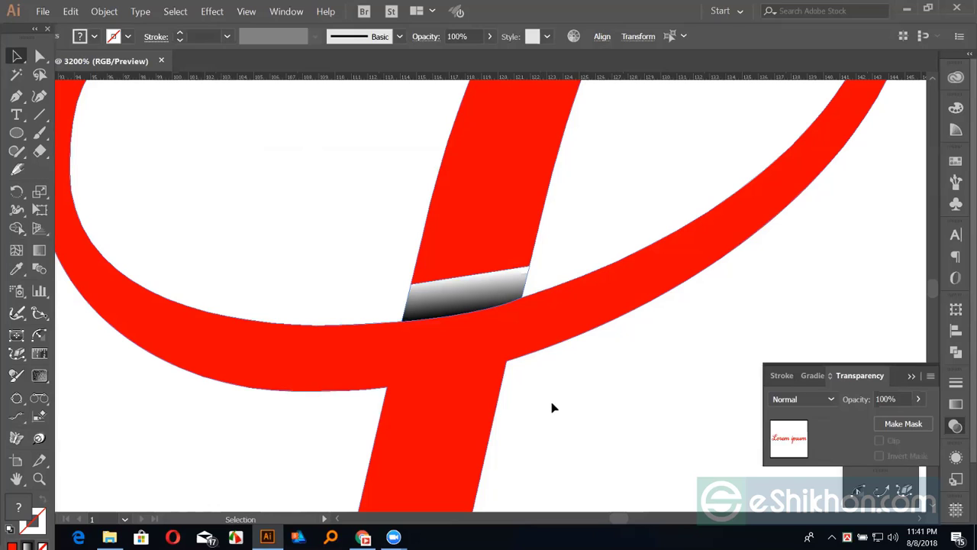
left_click(552, 405)
left_click_drag(552, 406, 589, 380)
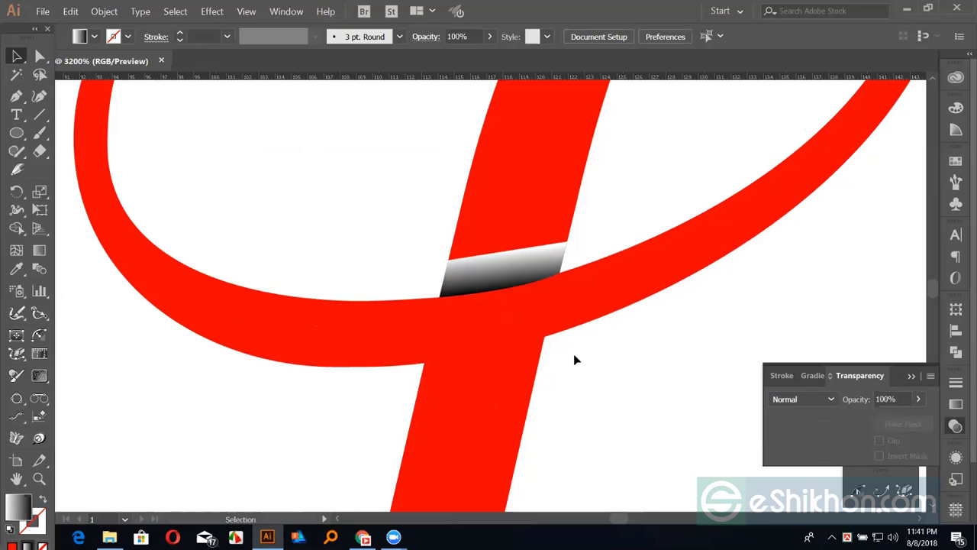
left_click(506, 263)
left_click(786, 399)
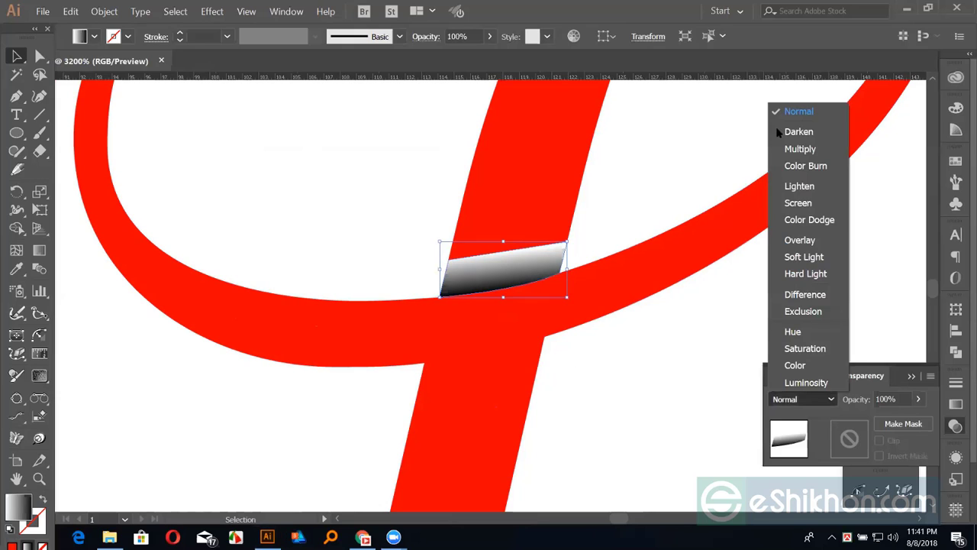
left_click(794, 149)
left_click(710, 144)
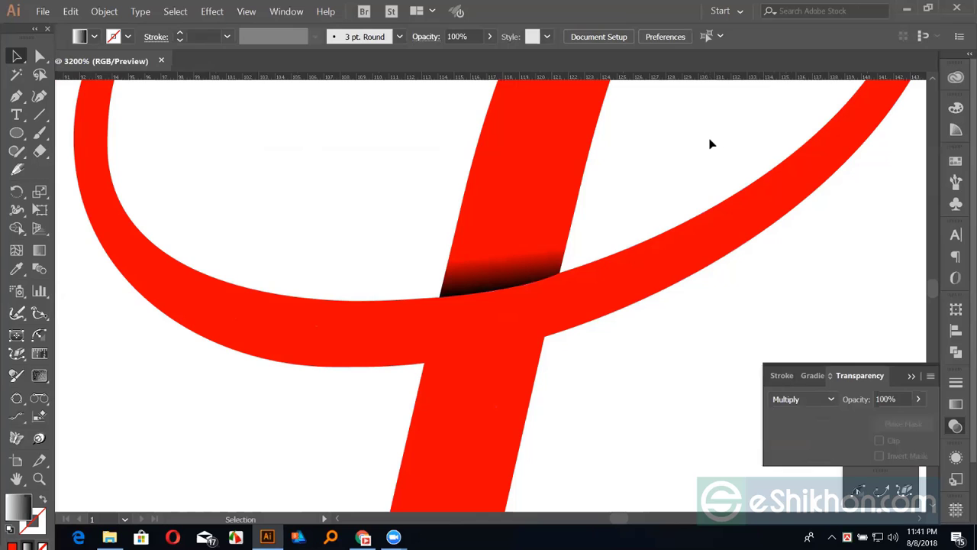
key("ctrl+minus")
key("ctrl+minus")
key("ctrl+minus")
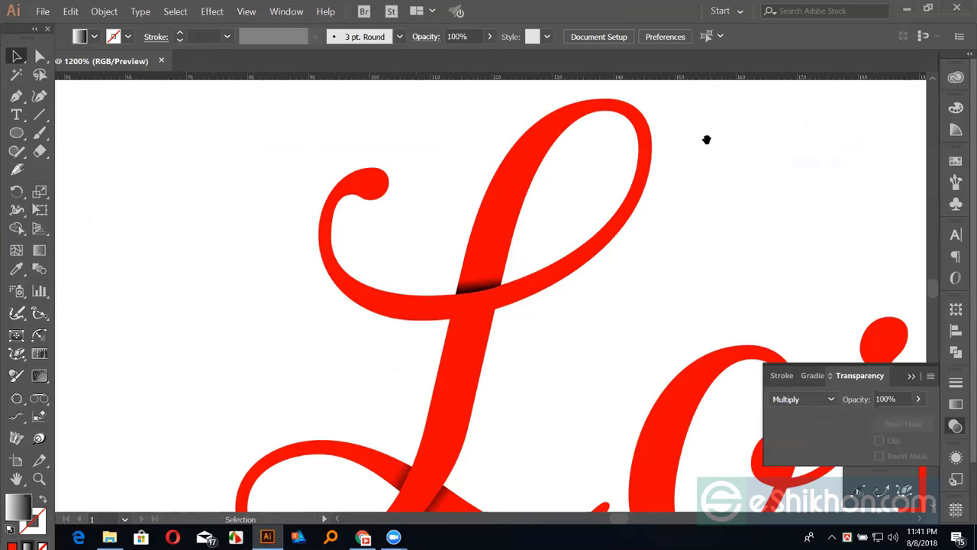
Zoom out to view the whole Lorem word, then switch to Chrome and show the desktop.
left_click_drag(517, 180, 362, 244)
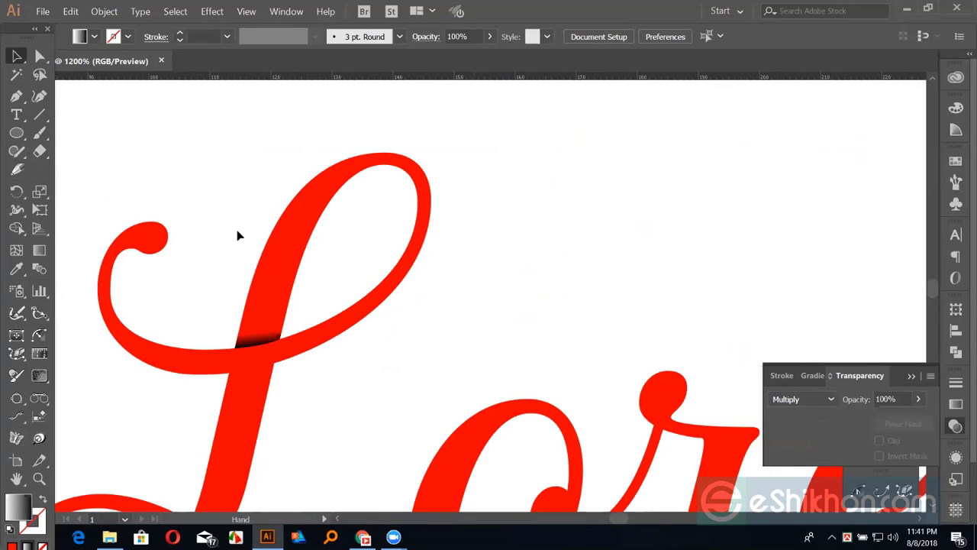
left_click_drag(238, 236, 191, 297)
left_click_drag(305, 193, 347, 169)
left_click_drag(405, 138, 450, 109)
key("ctrl+minus")
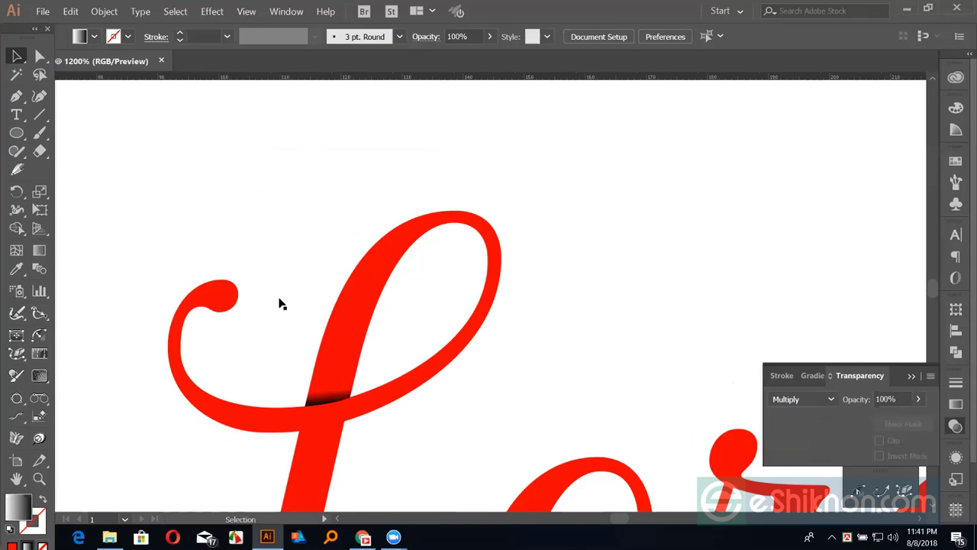
key("ctrl+minus")
key("ctrl+minus")
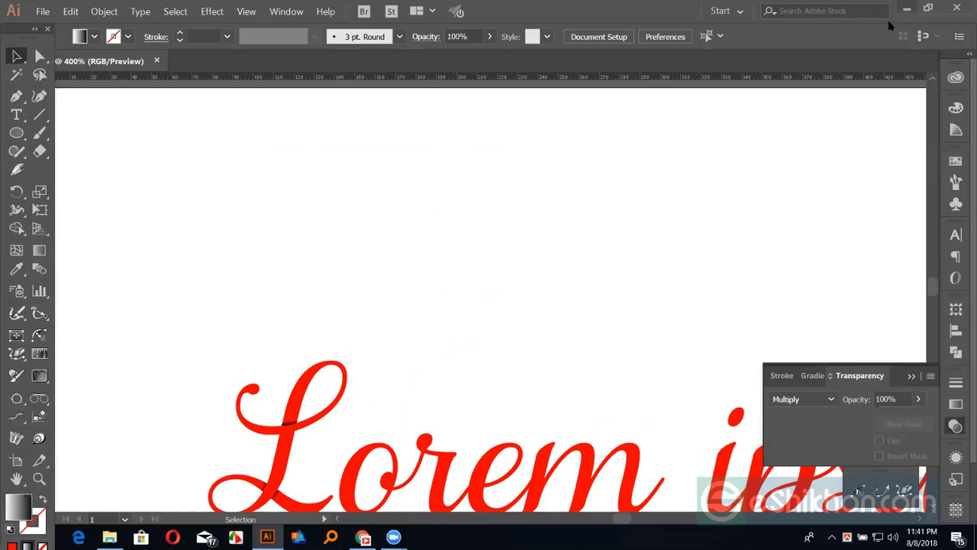
left_click(907, 10)
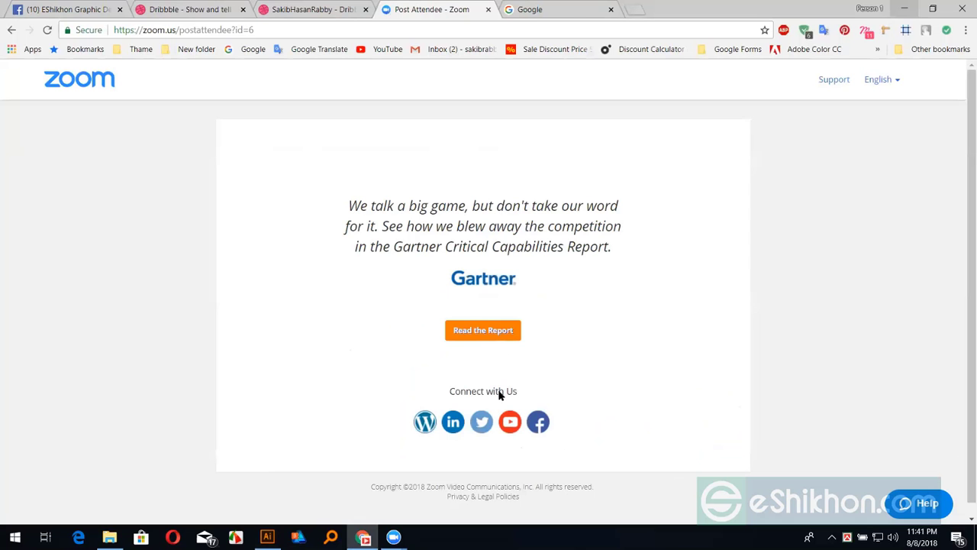
key("super+d")
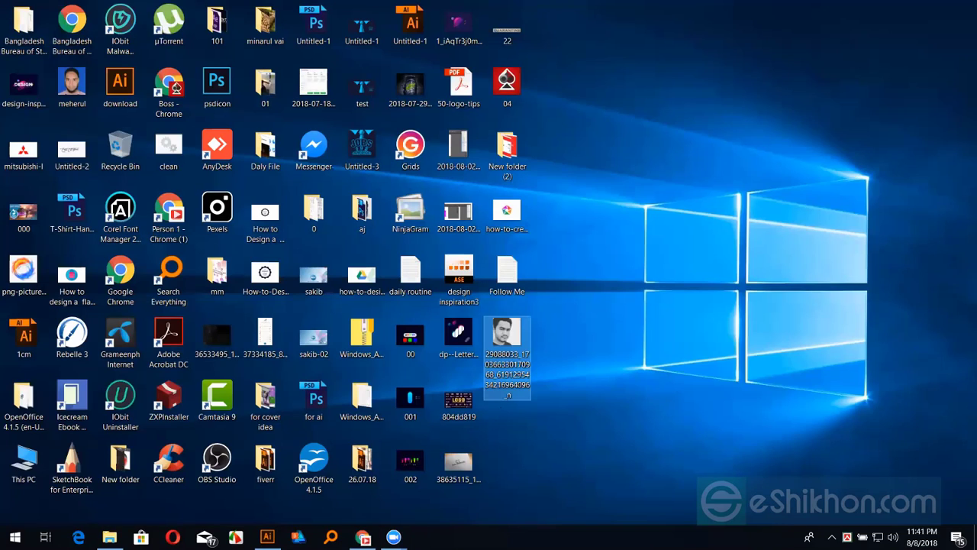
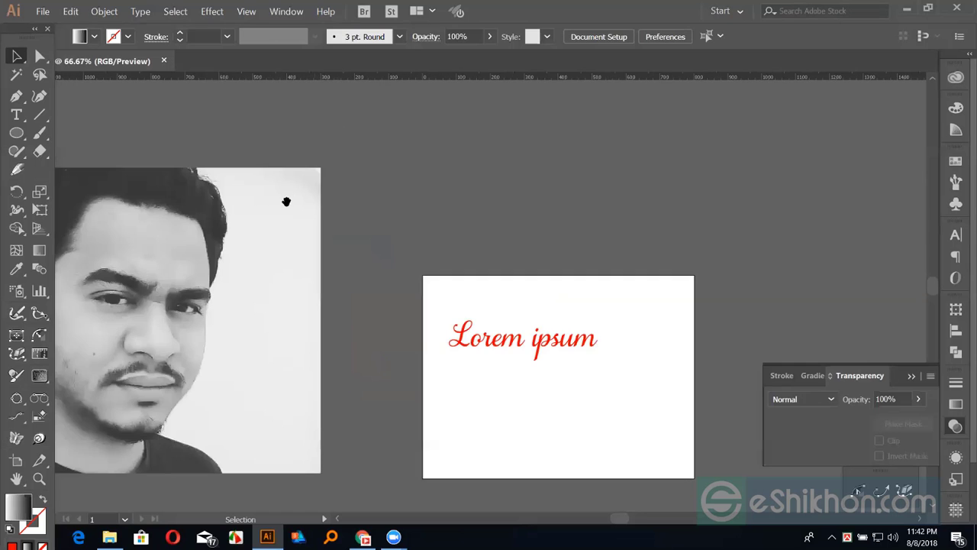
Draw an ellipse over the portrait's face and remove its fill, leaving only an outline.
scroll(458, 202, "left", 3)
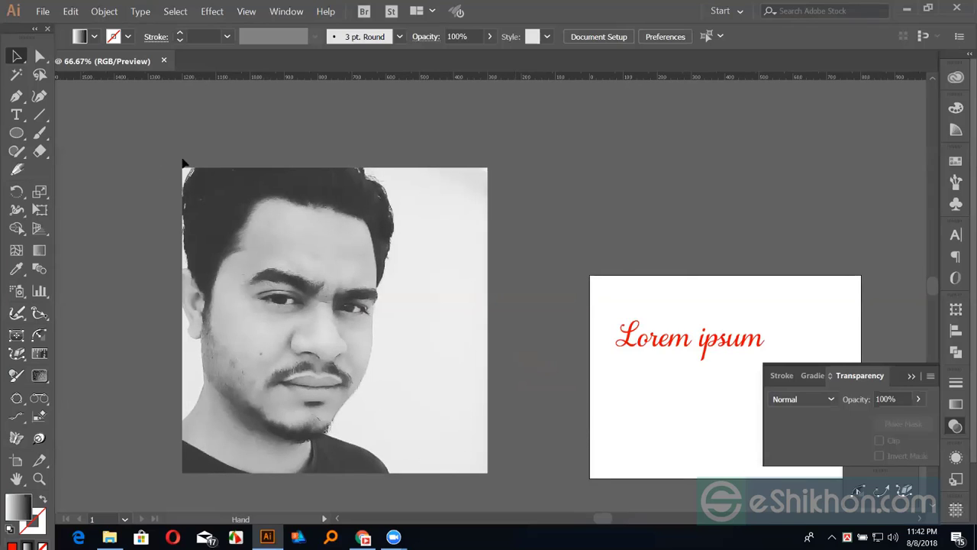
scroll(134, 177, "left", 1)
left_click(445, 282)
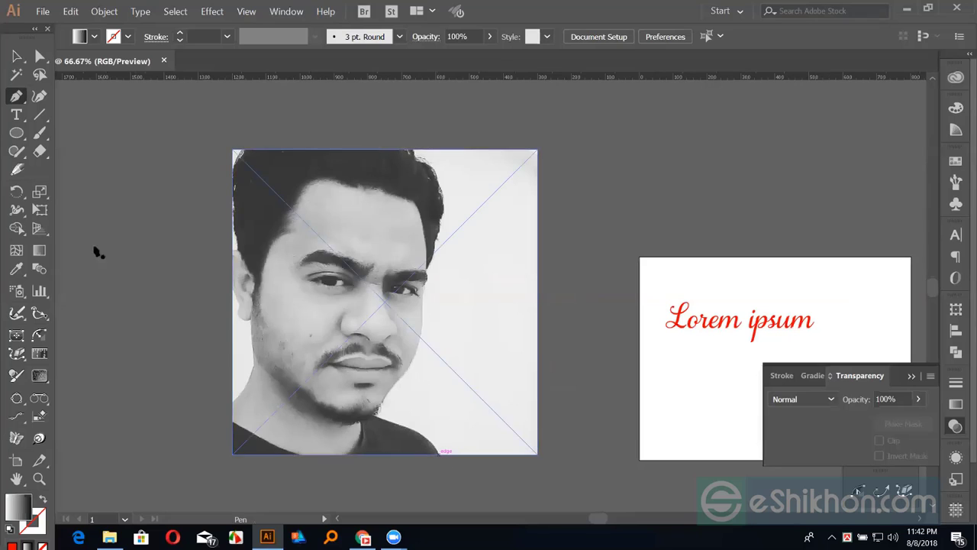
key("p")
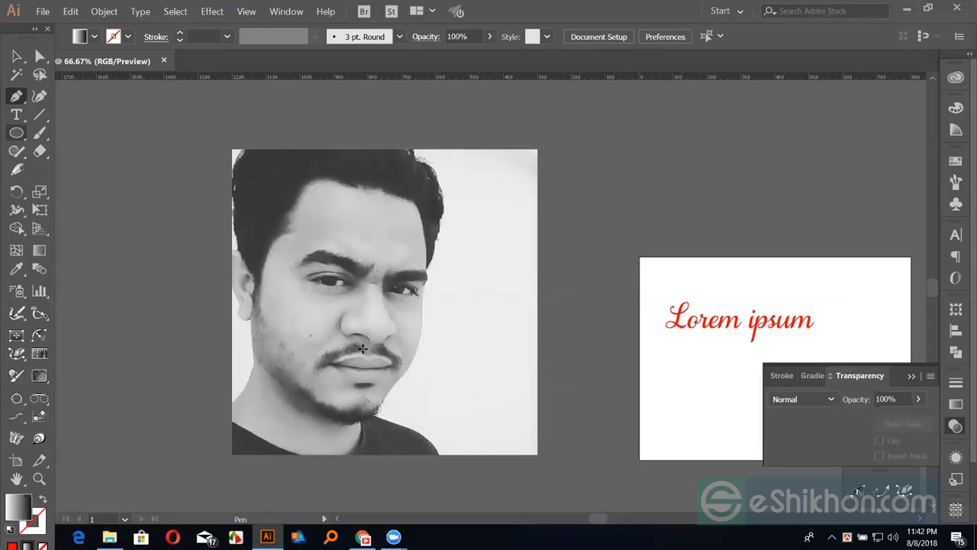
left_click_drag(411, 400, 237, 172)
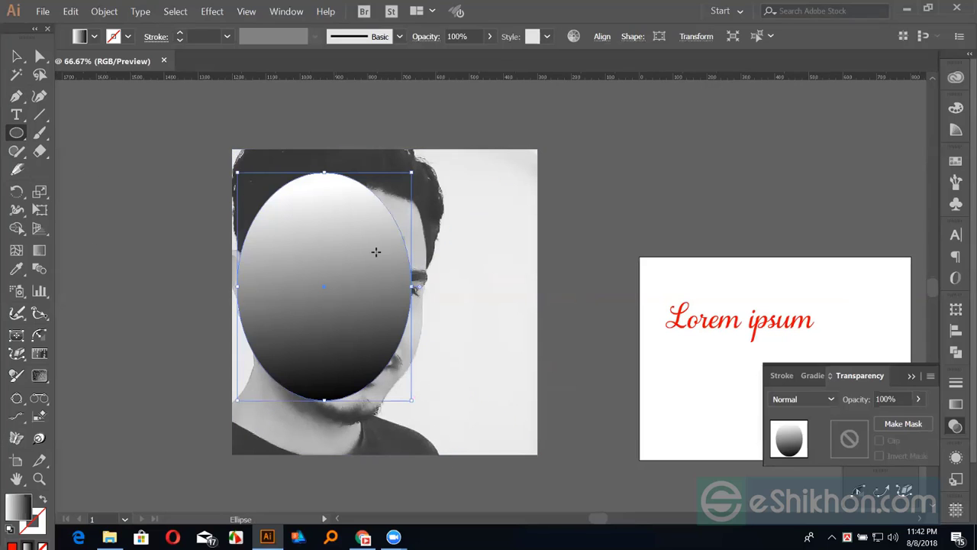
left_click(956, 161)
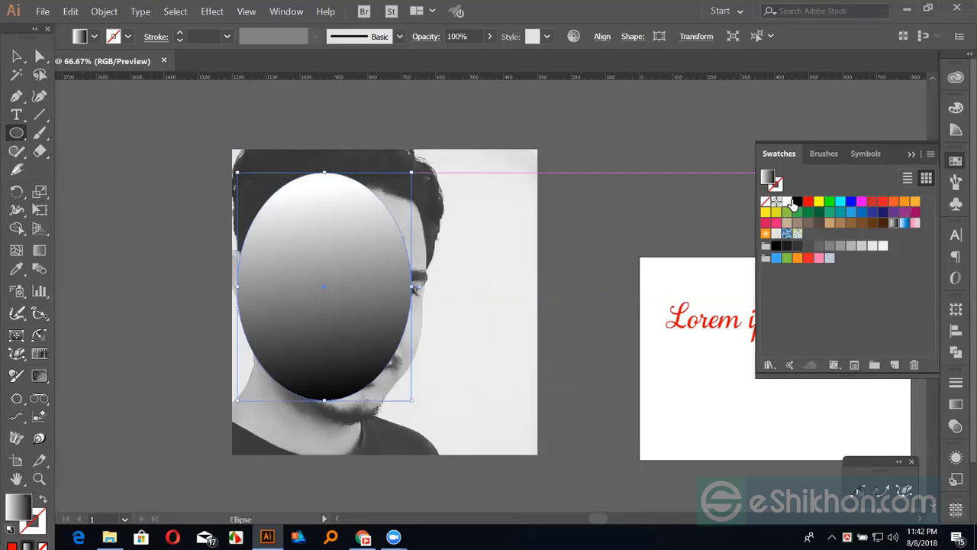
left_click(791, 203)
key("slash")
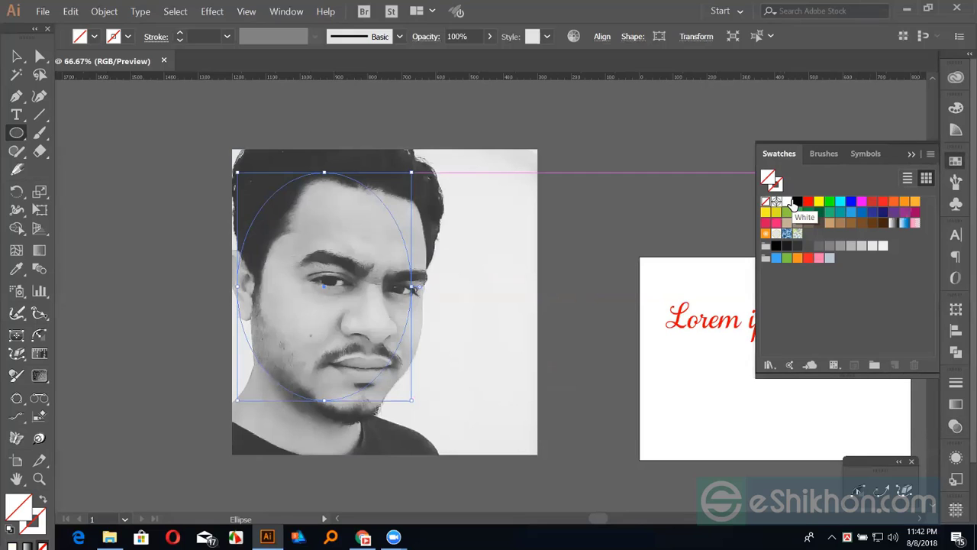
Clip the photo to the ellipse, then undo the clipping mask.
left_click(17, 57)
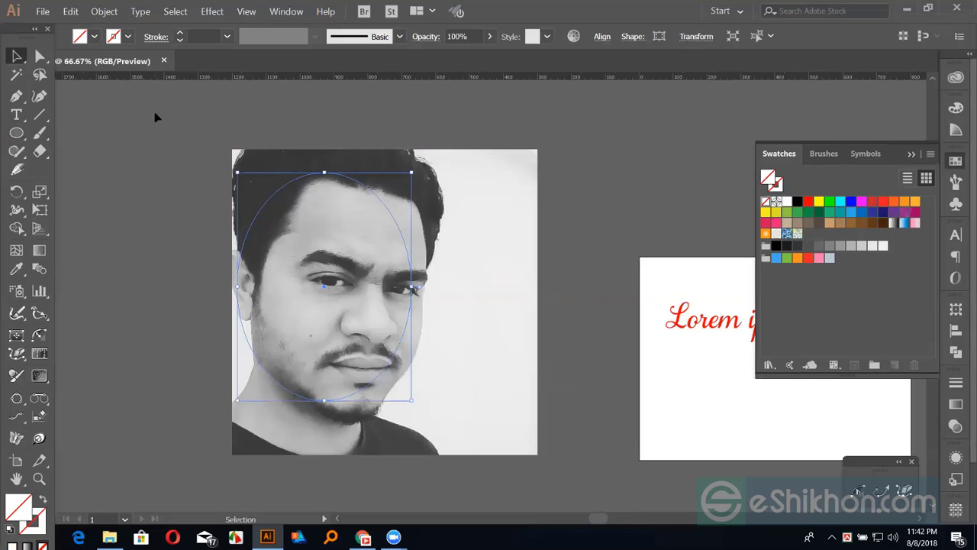
left_click(431, 344)
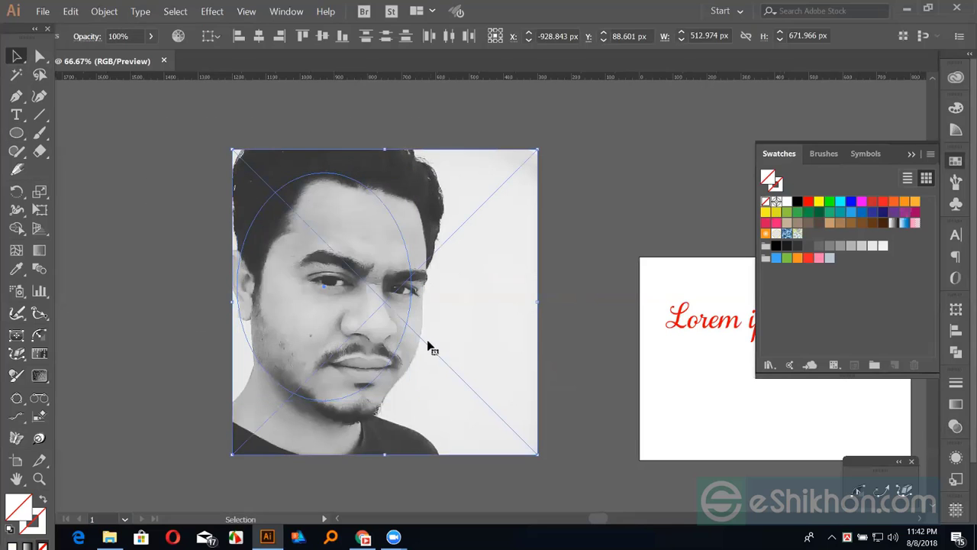
right_click(386, 297)
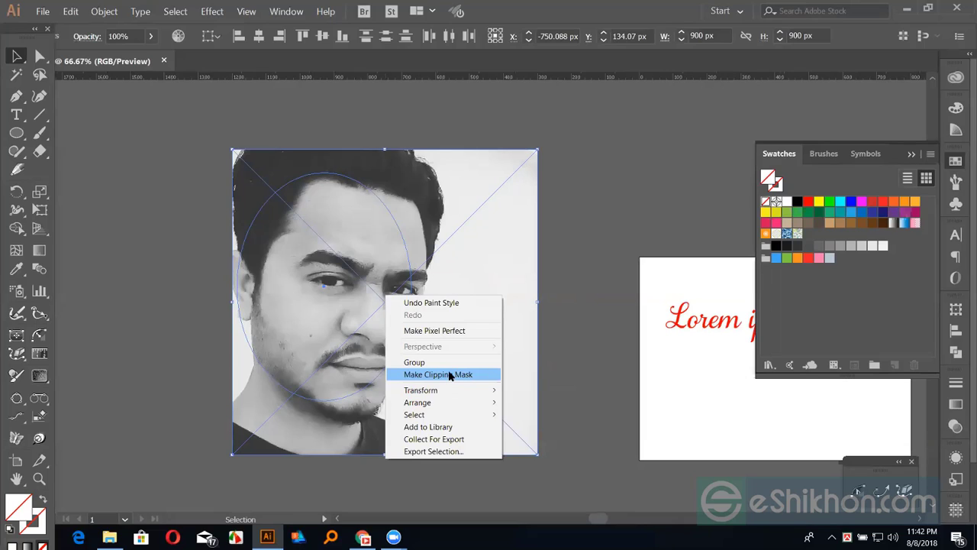
left_click(451, 374)
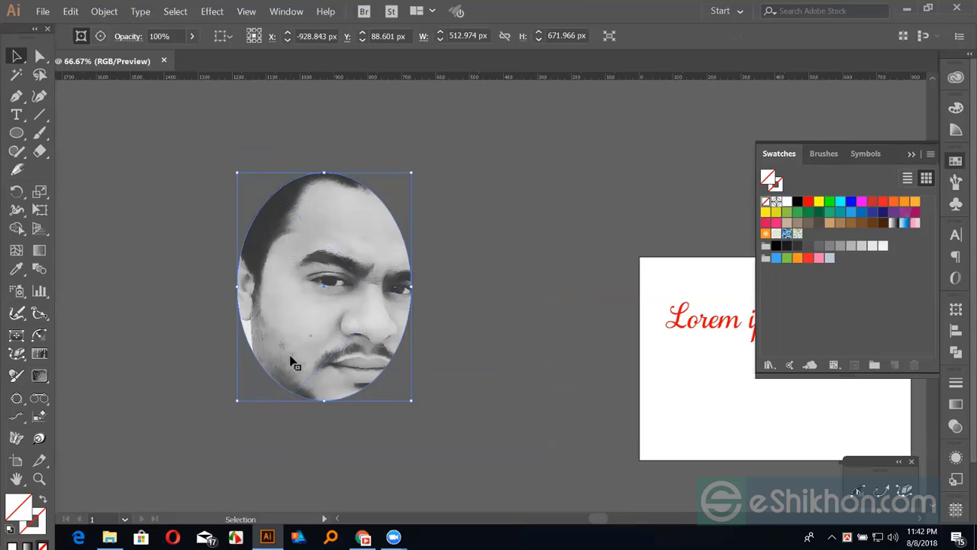
key("a")
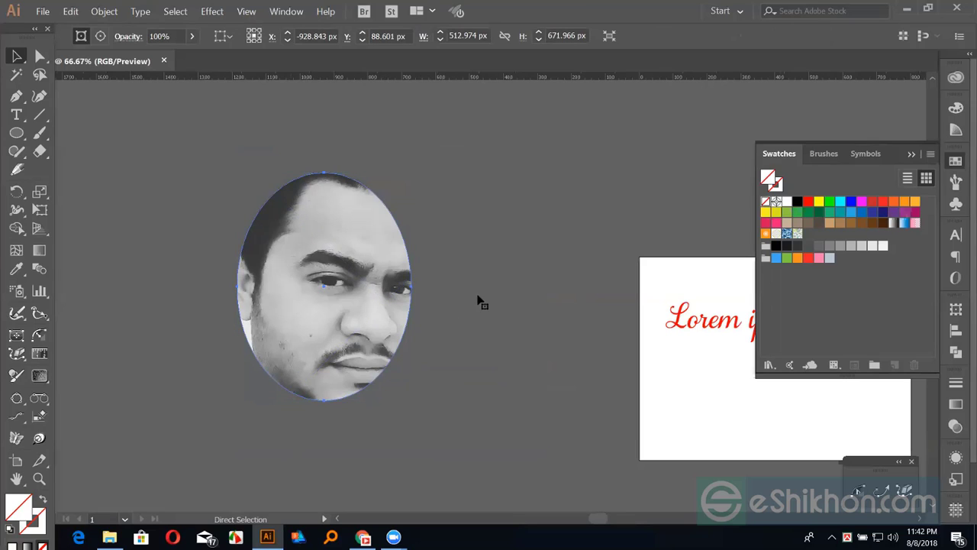
key("ctrl+z")
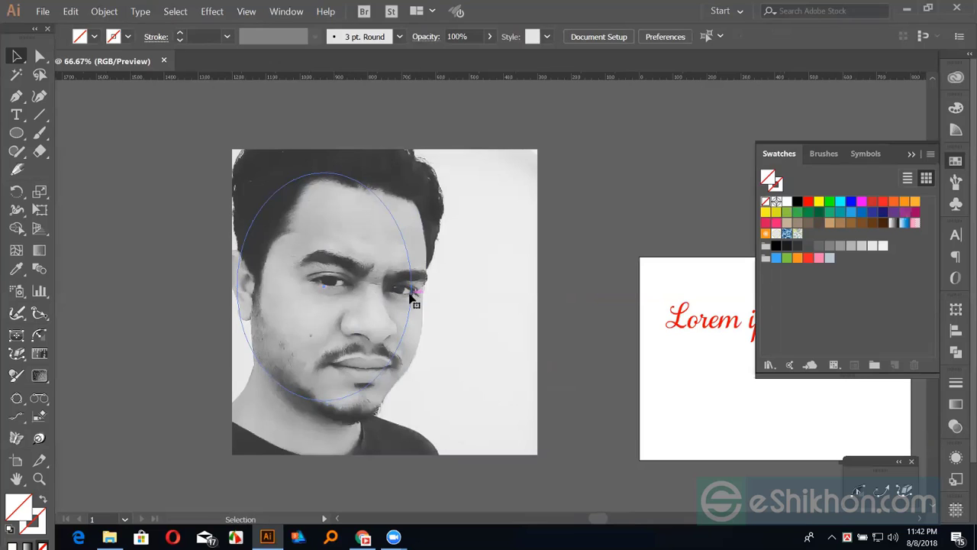
Undo the ellipse and trace a closed pen path around the head.
key("ctrl+z")
key("p")
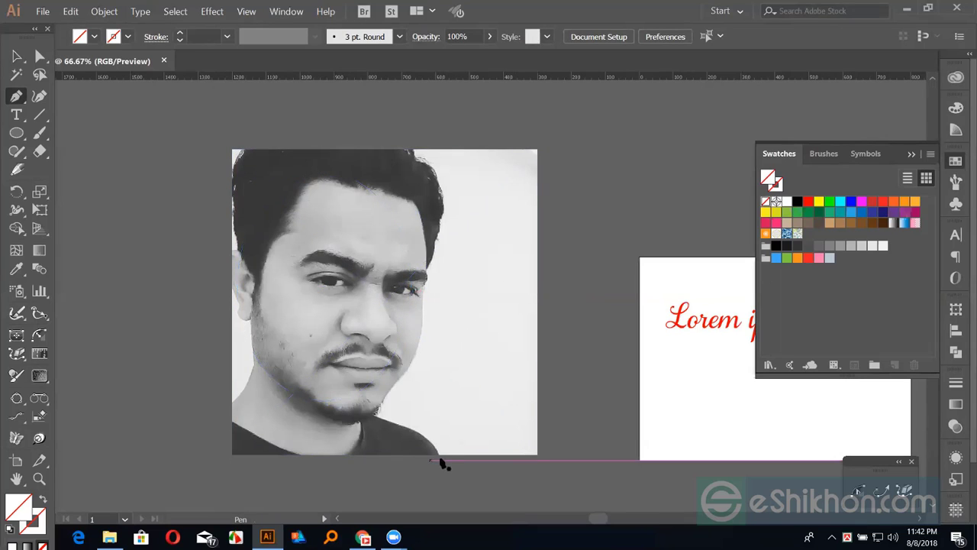
left_click(437, 456)
left_click_drag(379, 415, 431, 343)
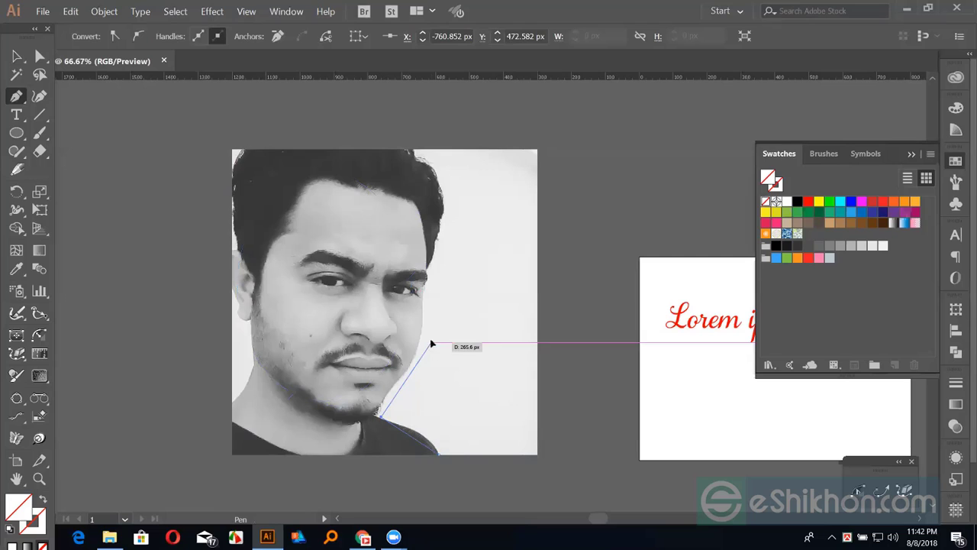
left_click(441, 239)
left_click(435, 174)
left_click(302, 162)
left_click(233, 281)
left_click(245, 376)
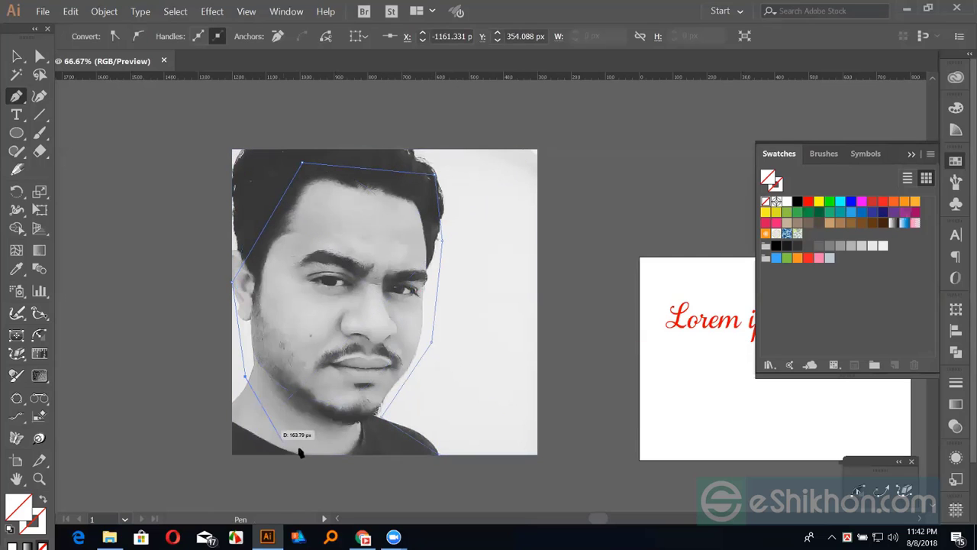
left_click(254, 448)
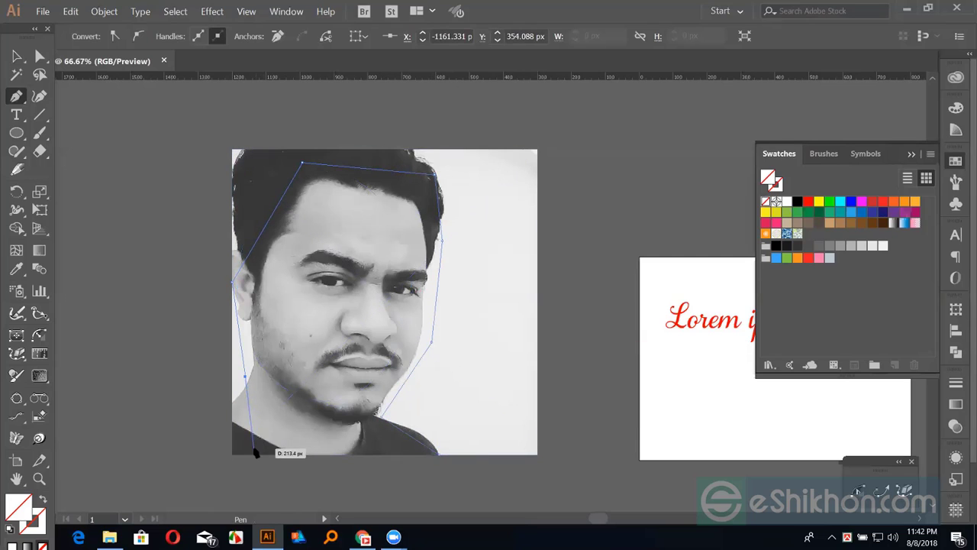
left_click(438, 455)
Clip the photo to the traced head path, undo it, and delete the path.
key("v")
left_click(351, 294, "shift")
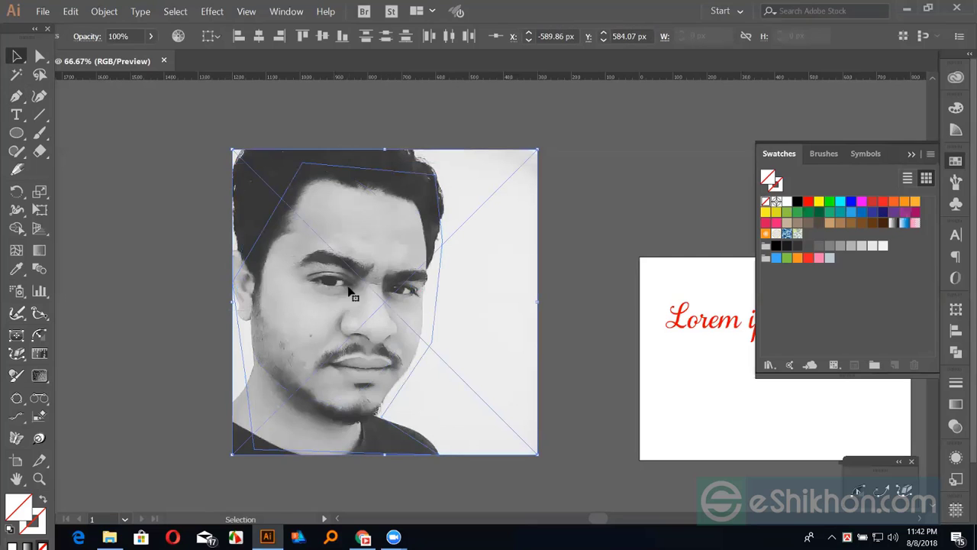
right_click(403, 383)
left_click(404, 369)
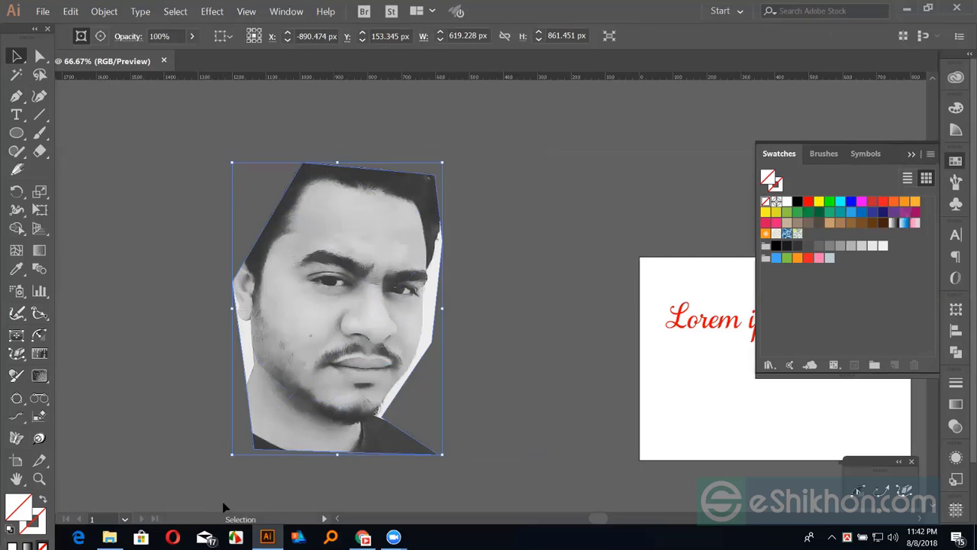
key("ctrl+z")
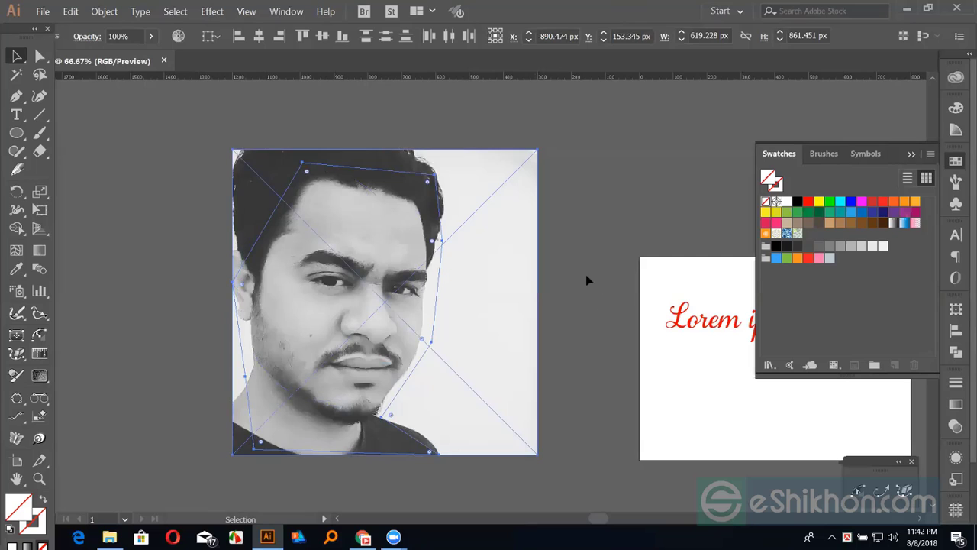
key("ctrl+shift+a")
left_click(440, 262)
key("Delete")
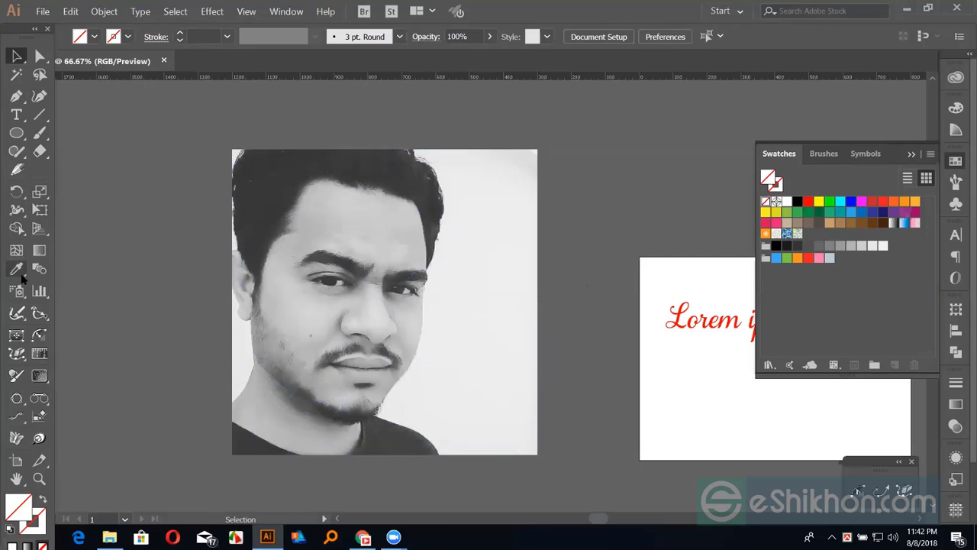
Draw a large five-point star over the portrait photo with the Star tool.
left_click(20, 133)
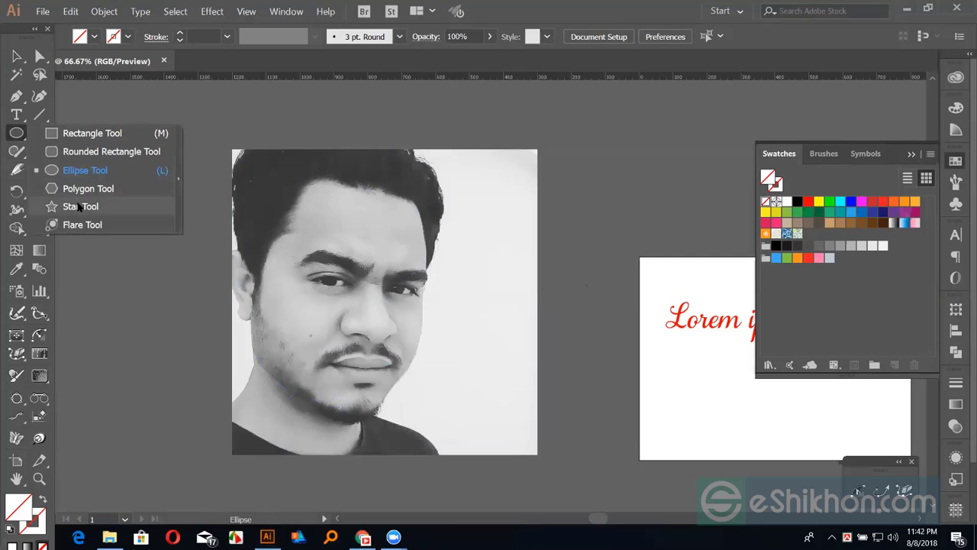
left_click(79, 208)
mouse_move(336, 305)
left_mouse_down()
mouse_move(365, 407)
mouse_move(420, 508)
left_mouse_up()
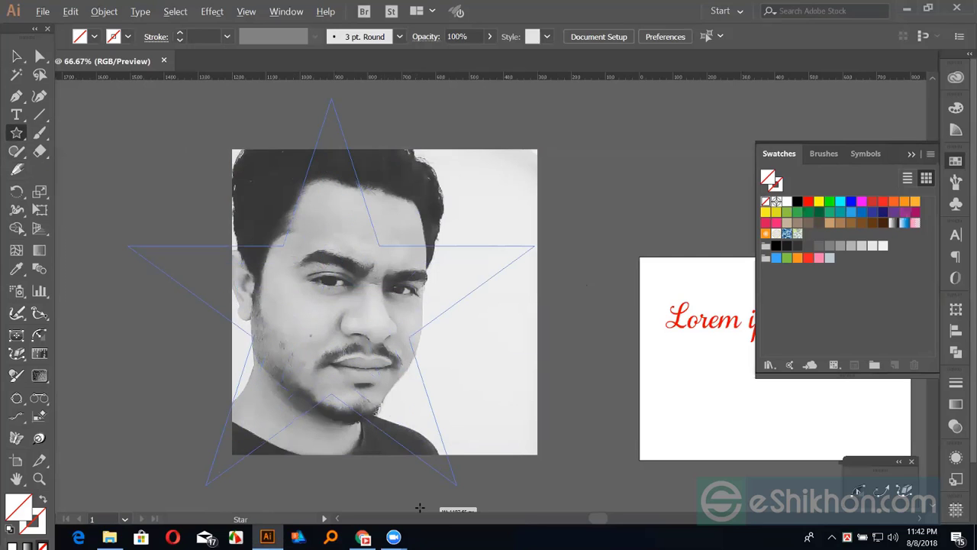
left_click(419, 506)
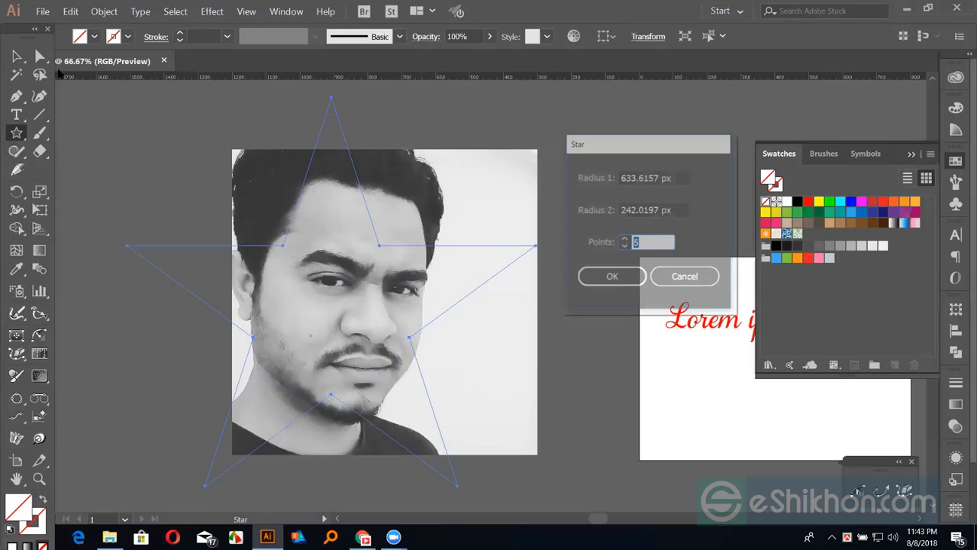
key("Escape")
left_click(19, 58)
Clip the photo to the star, then undo the clipping mask.
left_click(303, 275, "shift")
right_click(303, 275)
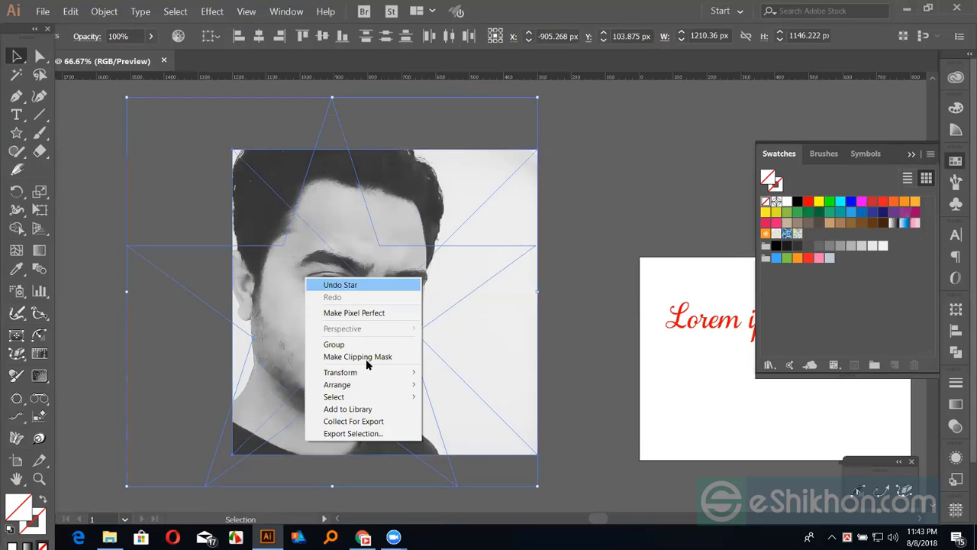
left_click(366, 359)
left_click(565, 339)
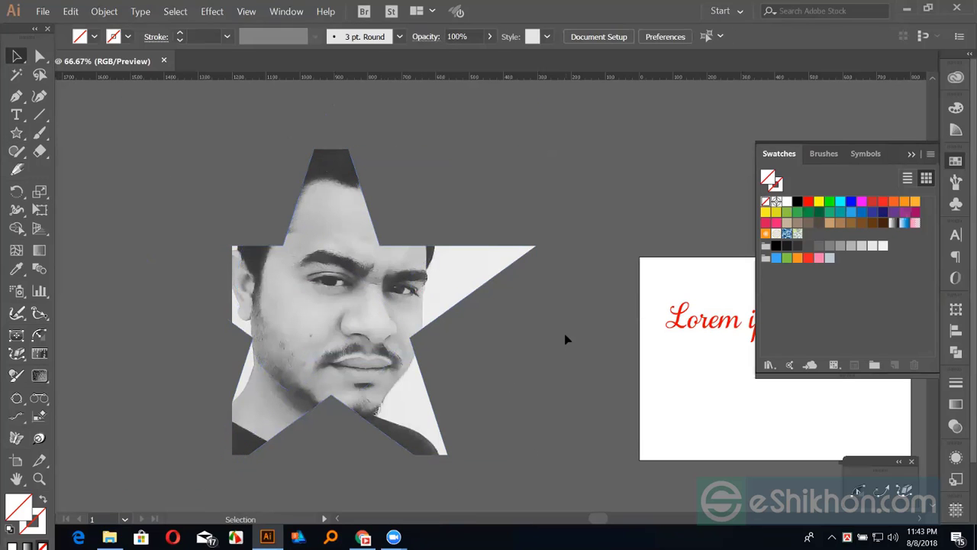
key("ctrl+z")
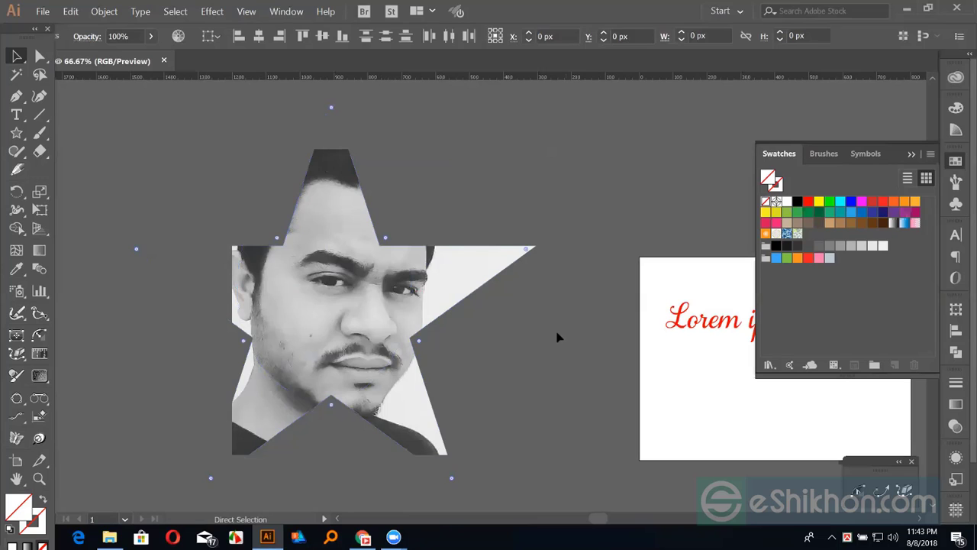
key("ctrl+z")
Select the star over the photo, trying and undoing a resize along the way.
left_click(169, 224)
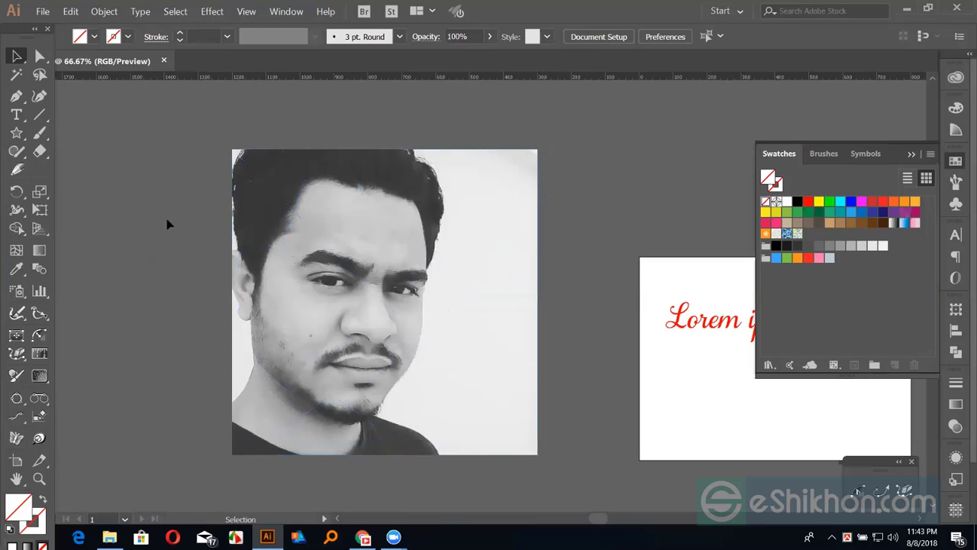
left_click_drag(198, 331, 198, 321)
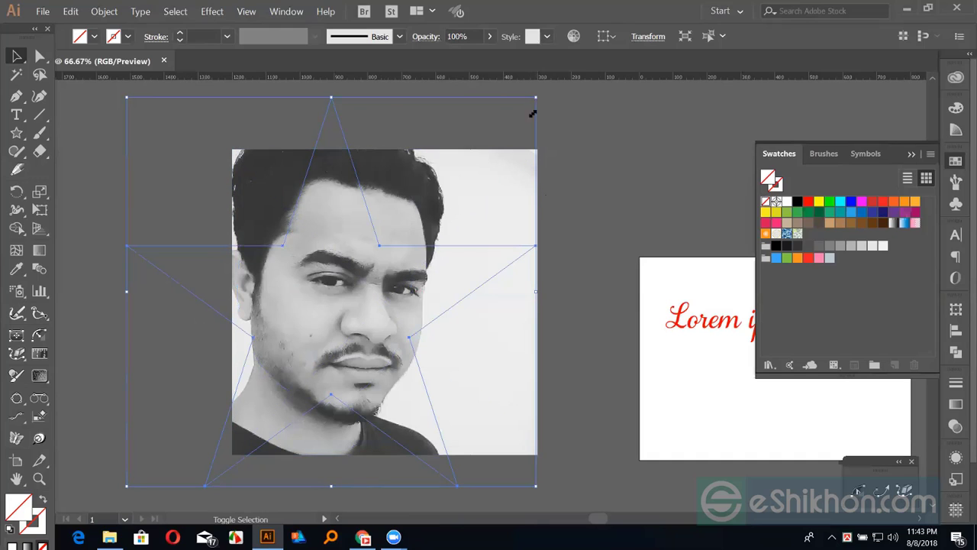
left_click_drag(532, 114, 490, 197)
key("ctrl+z")
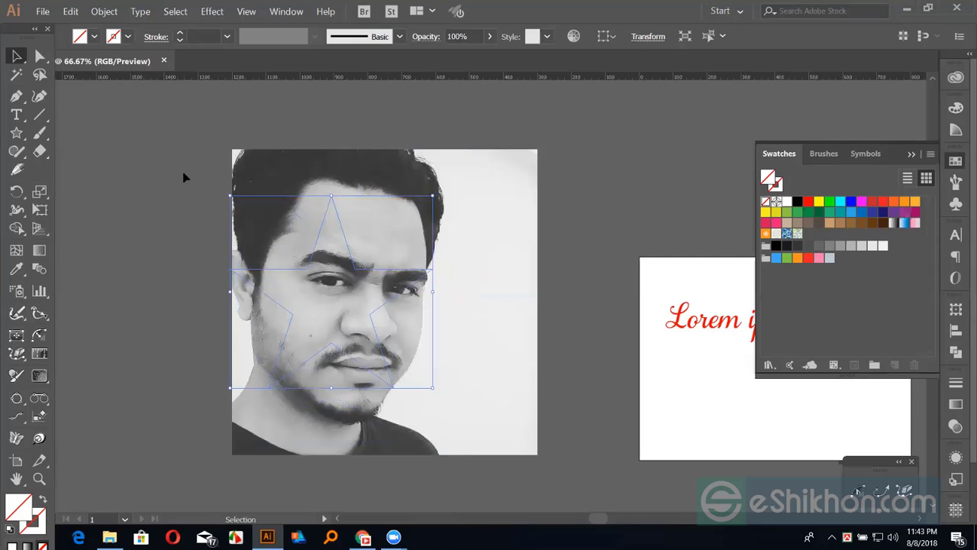
left_click_drag(155, 180, 412, 367)
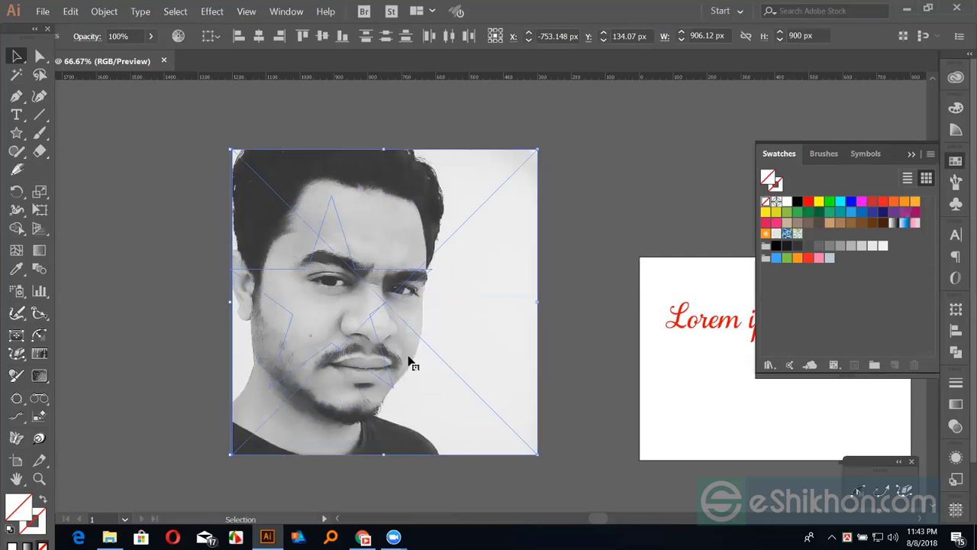
left_click(200, 321)
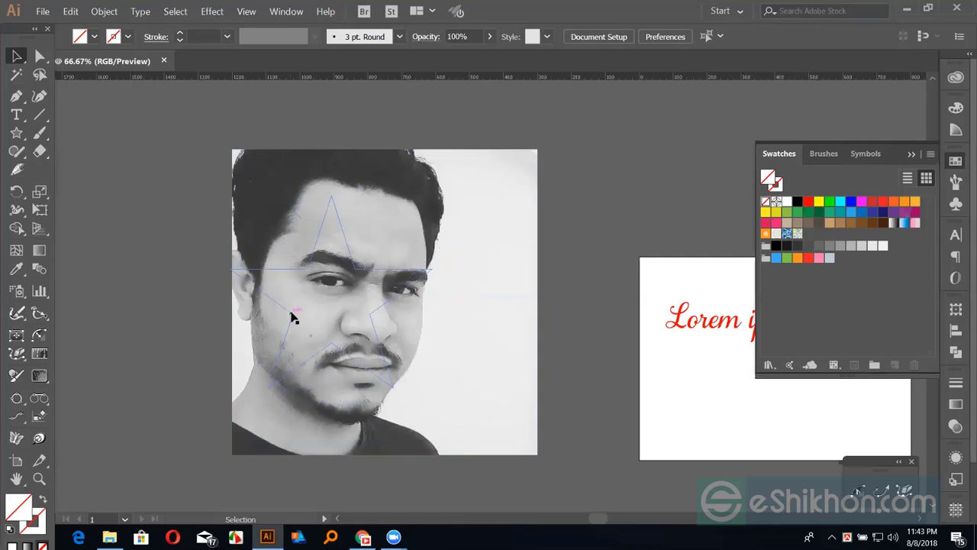
left_click(293, 317)
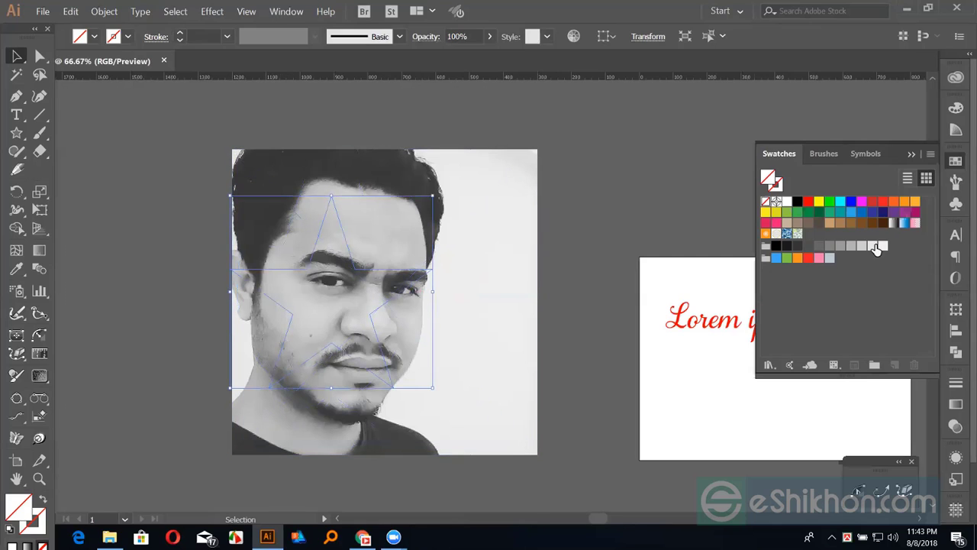
Fill the star with a reversed vertical black-white gradient, then select it with the photo.
left_click(893, 222)
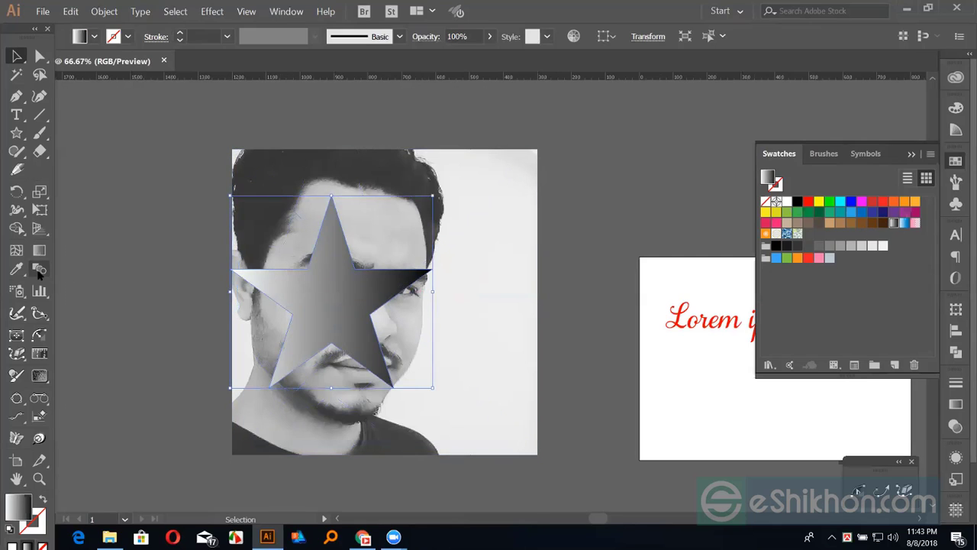
left_click(39, 250)
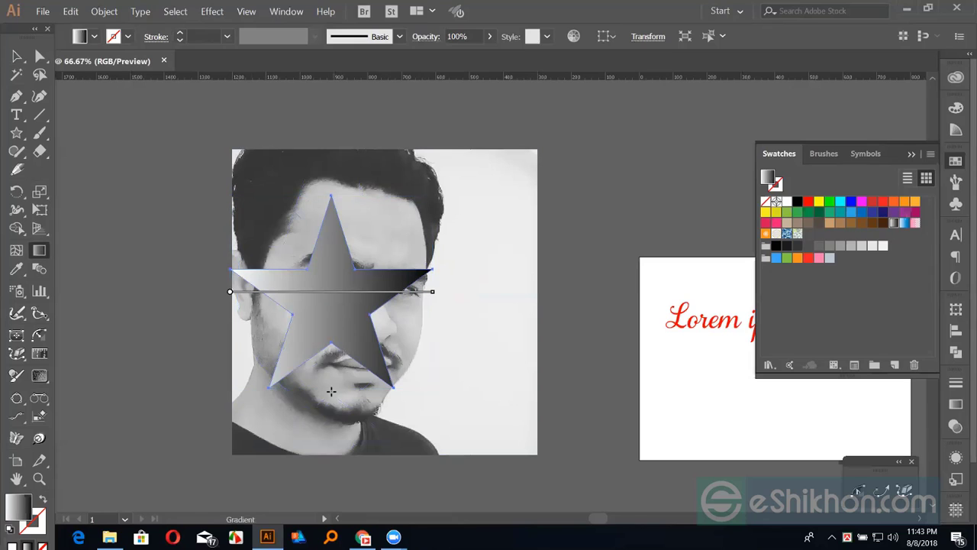
left_click_drag(332, 391, 331, 198)
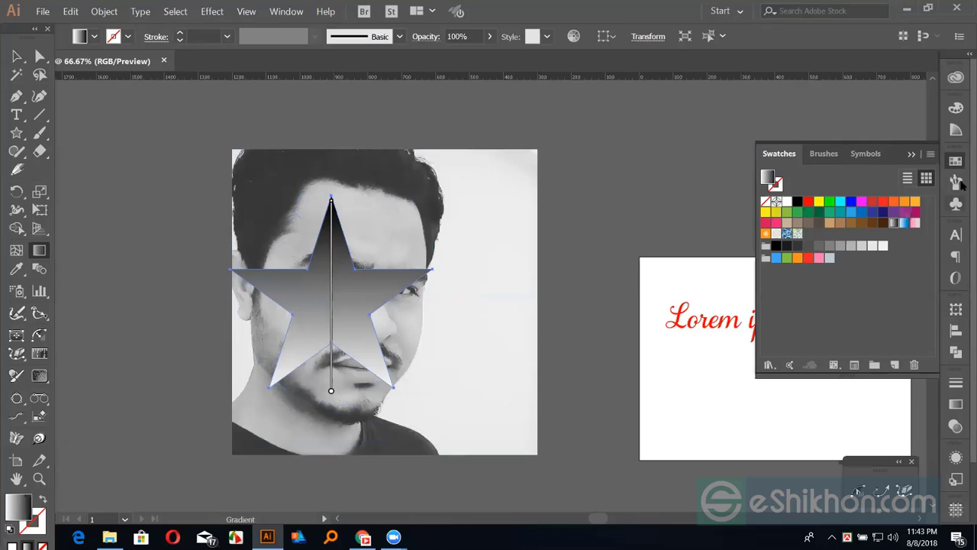
left_click(955, 404)
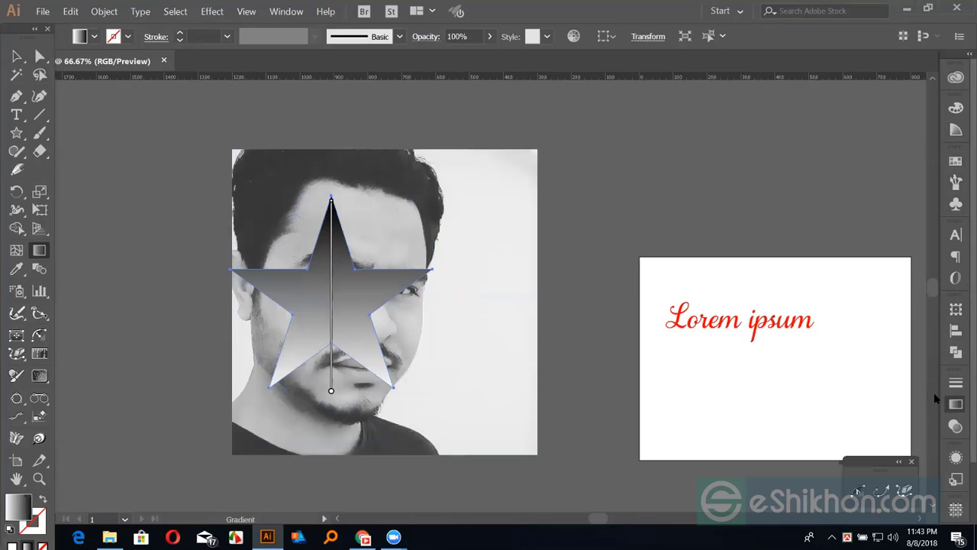
left_click(779, 339)
left_click(17, 57)
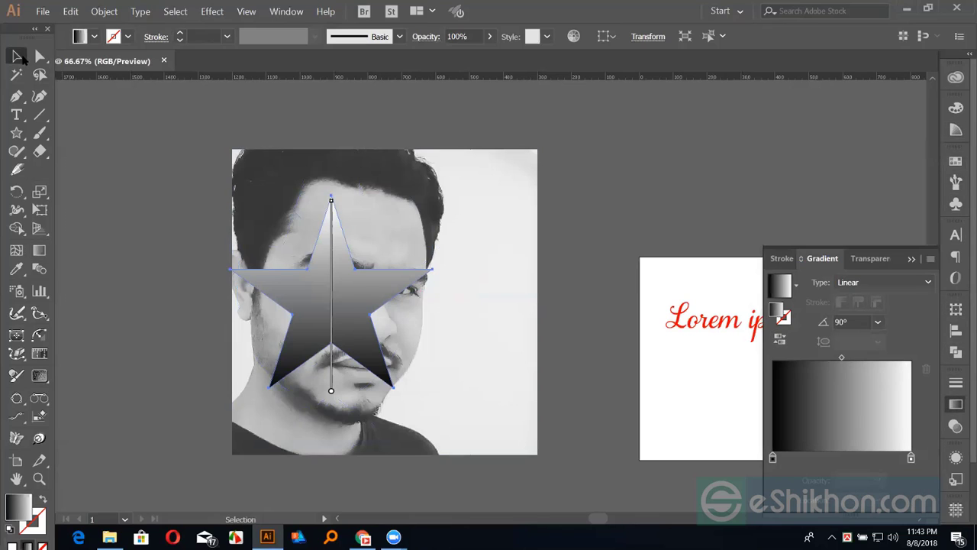
left_click(426, 368, "shift")
Clip the photo into the gradient star, then undo the clipping mask.
right_click(416, 373)
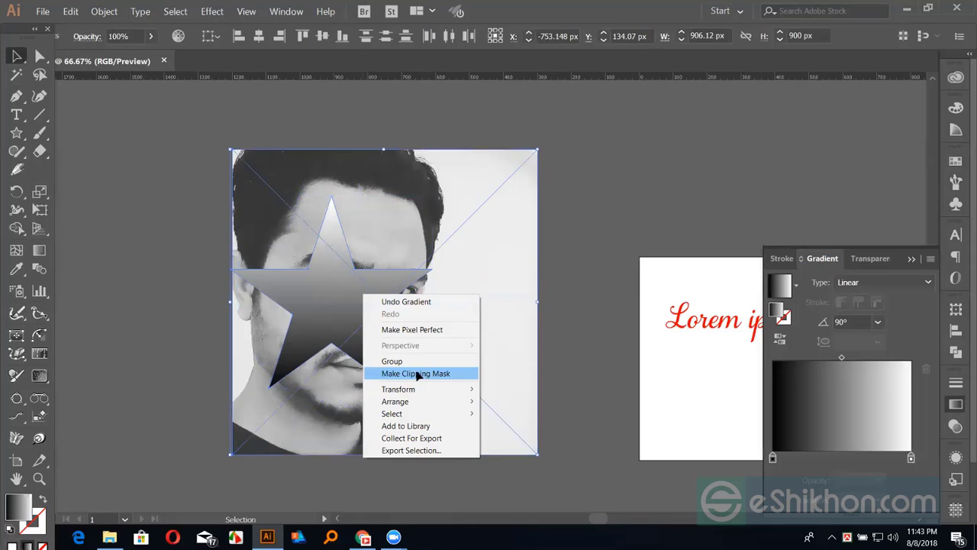
left_click(482, 373)
left_click(558, 285)
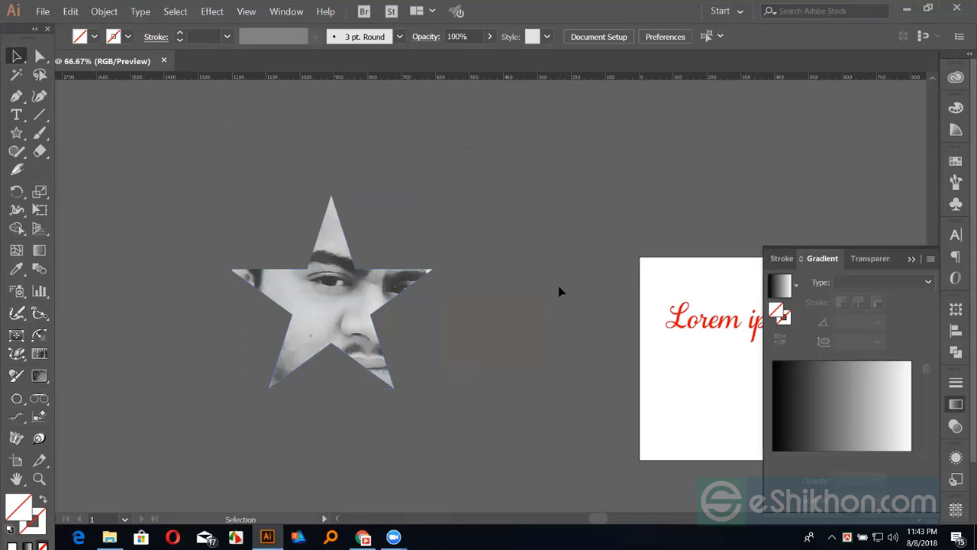
key("ctrl+z")
key("ctrl+z")
Remove the star's fill and clip the photo to the star outline.
left_click(558, 288)
left_click(343, 288)
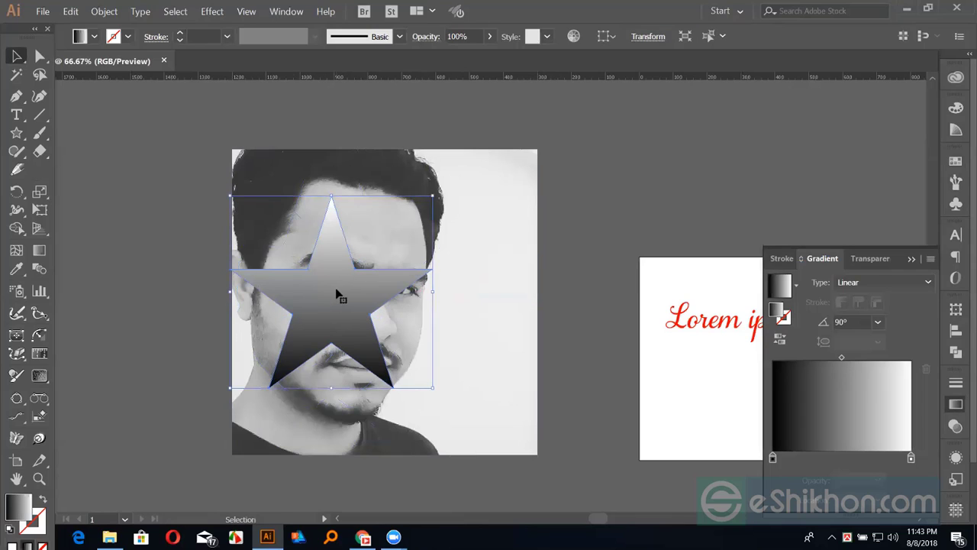
key("slash")
left_click(382, 311, "shift")
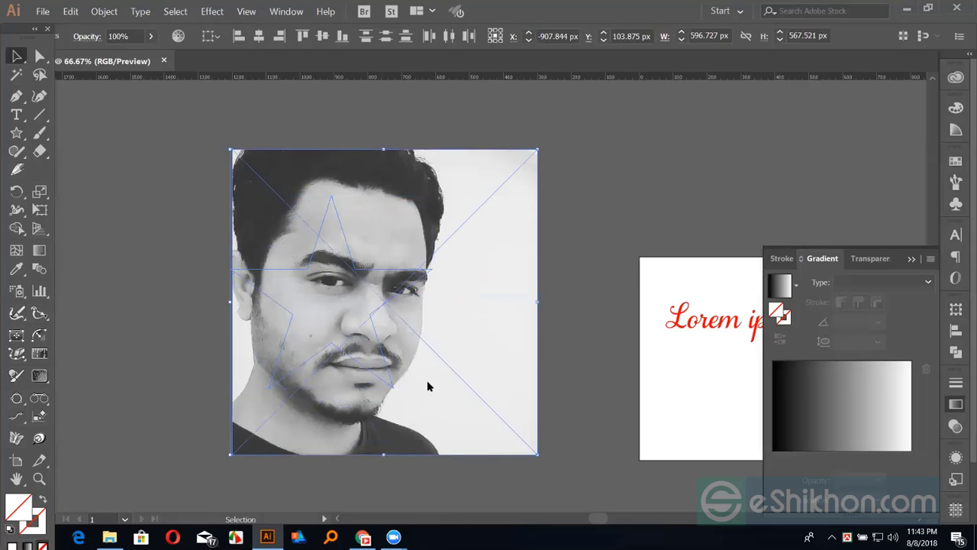
right_click(428, 386)
left_click(432, 389)
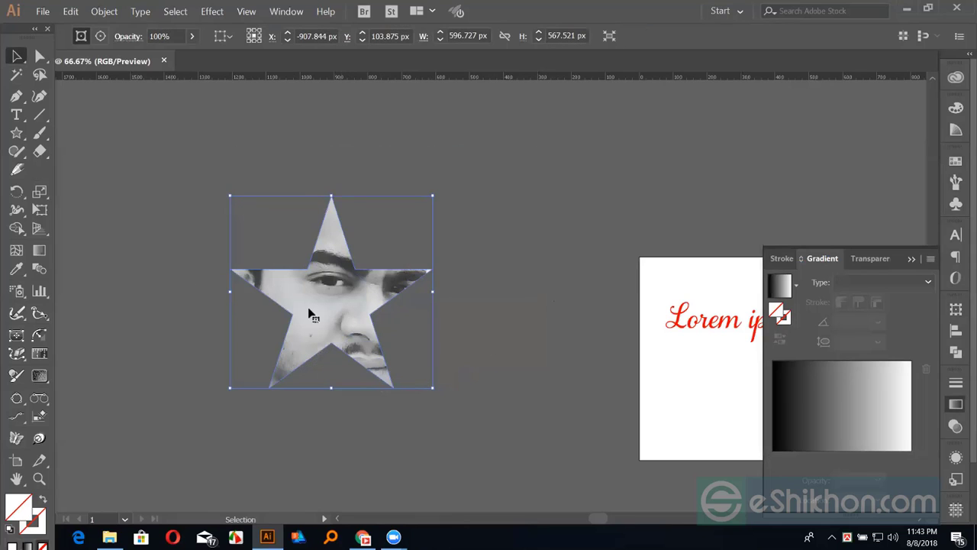
Apply the star as an opacity mask from the Transparency panel, then undo it.
left_click(955, 428)
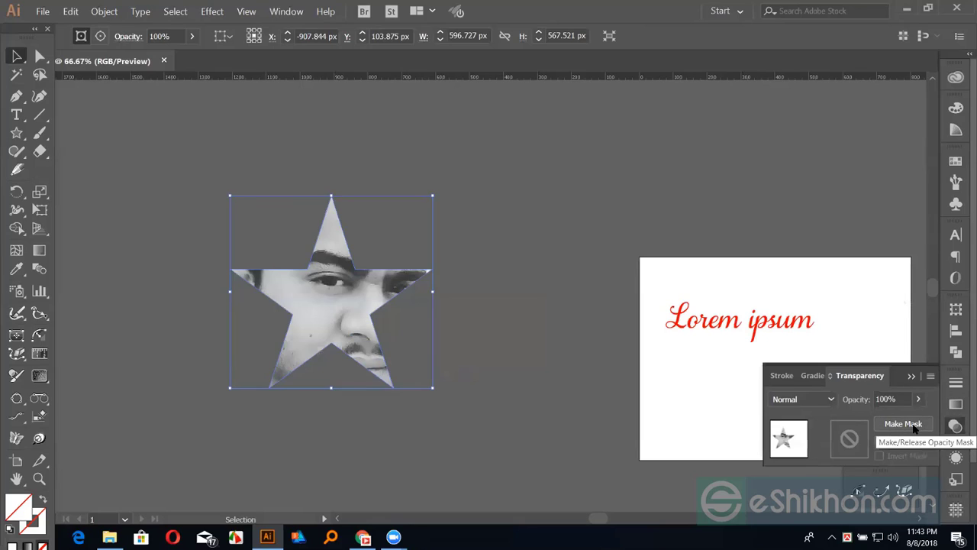
left_click(904, 424)
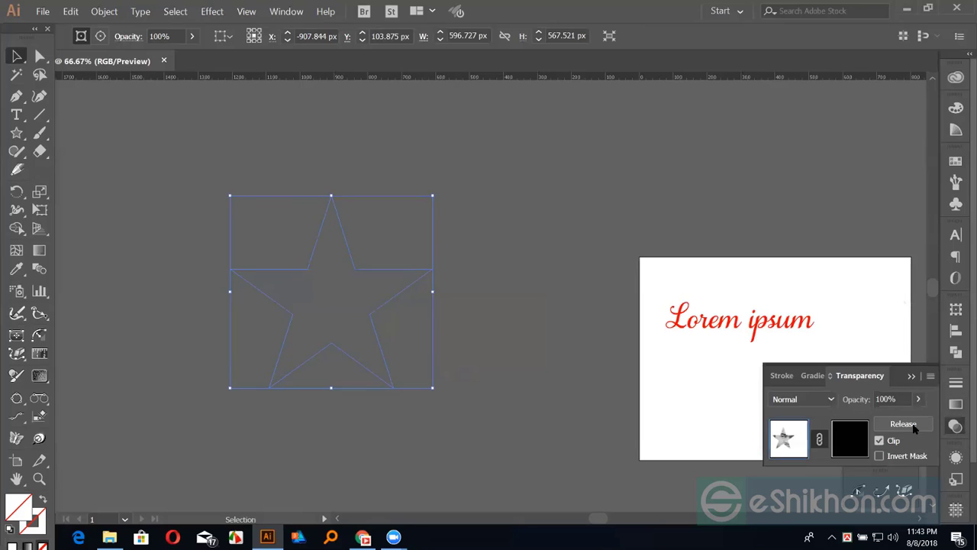
key("a")
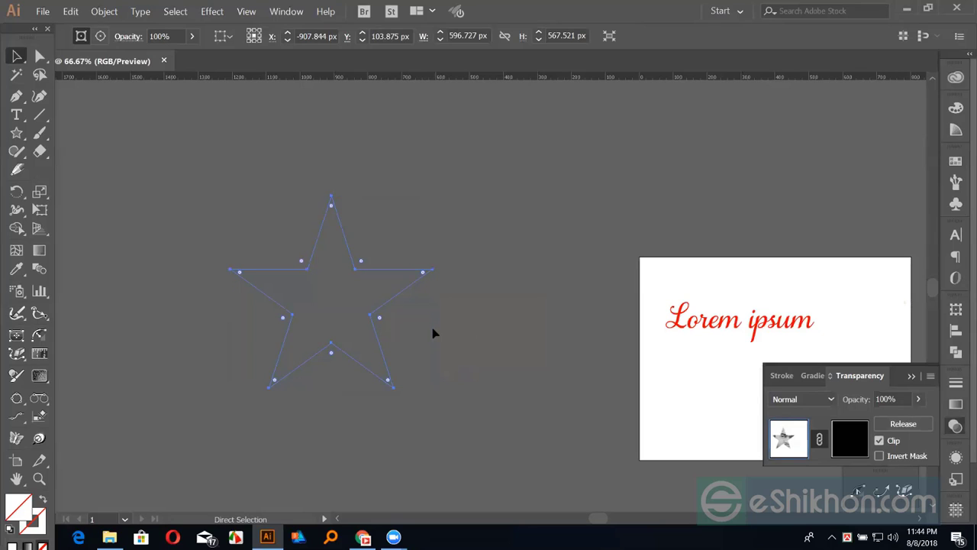
key("ctrl+z")
key("v")
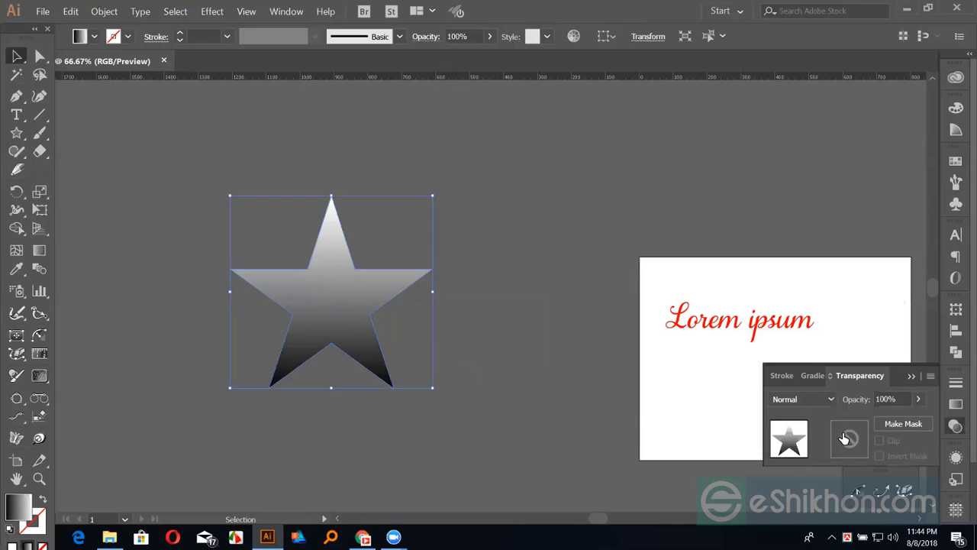
Reapply the opacity mask, enter and exit the clipped group, then undo back.
double_click(846, 436)
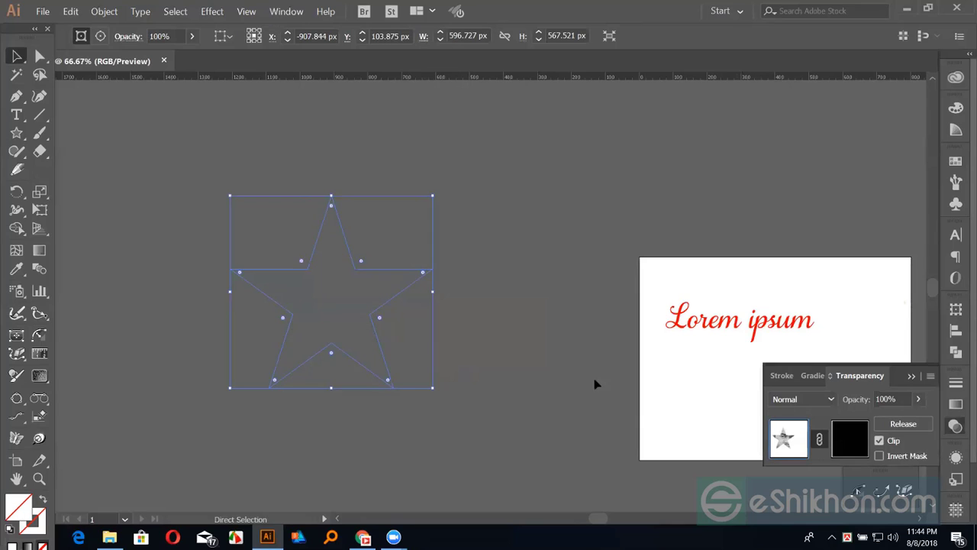
double_click(363, 297)
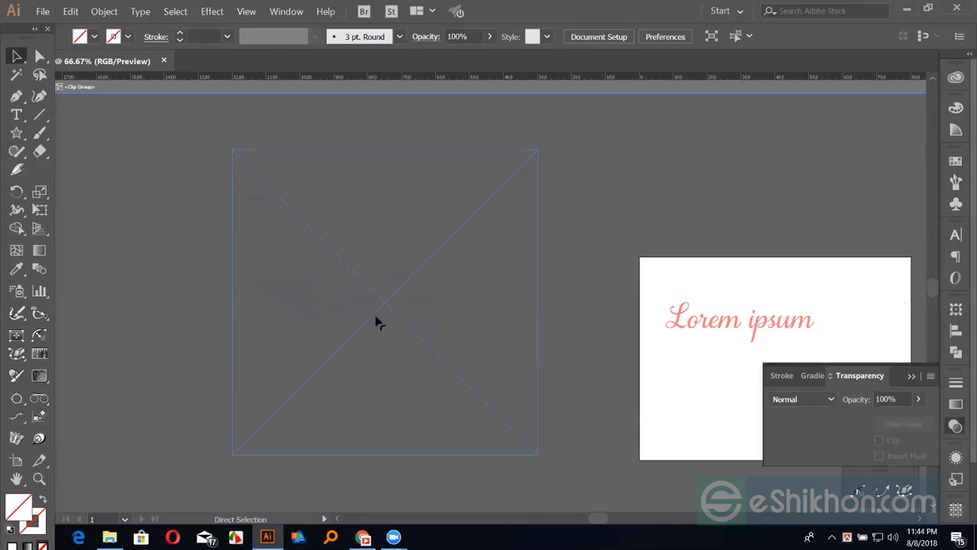
left_click(378, 322)
double_click(589, 318)
left_click(366, 308)
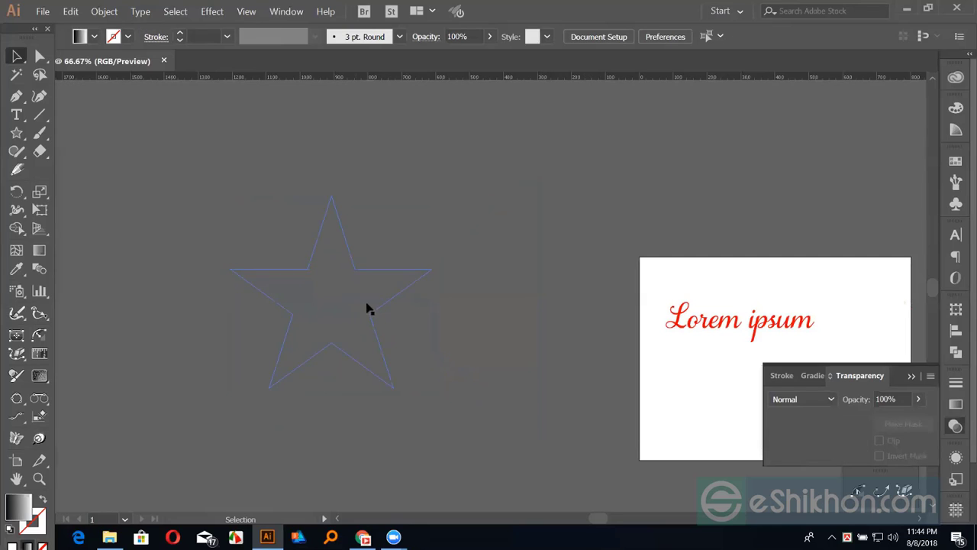
key("ctrl+z")
key("ctrl+z")
key("ctrl+z")
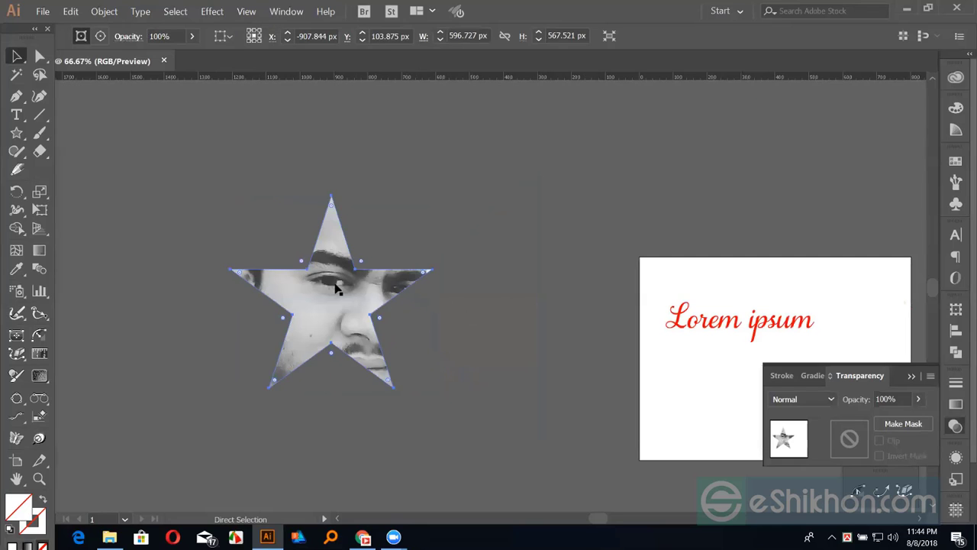
key("ctrl+z")
key("ctrl+z")
key("ctrl+z")
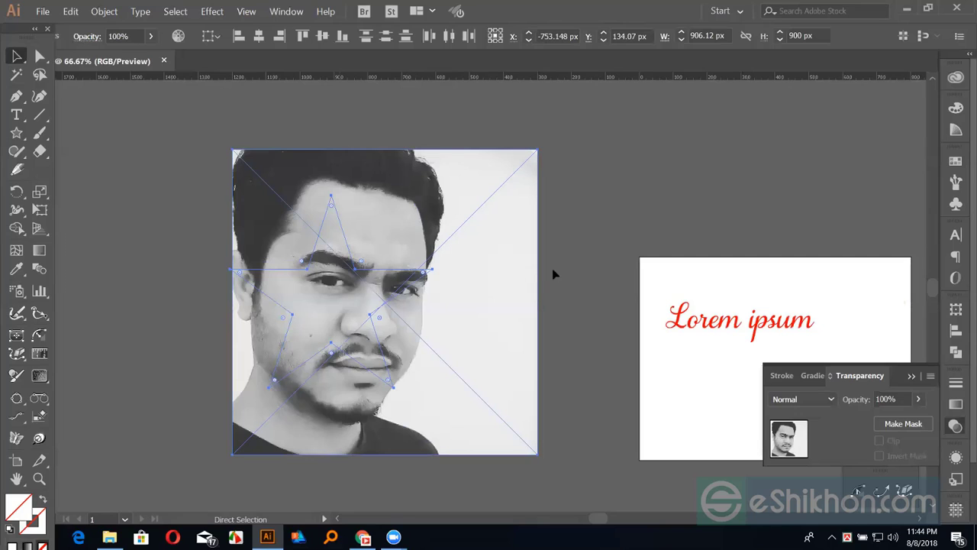
Undo back to the gradient star and use it with Make Mask on the photo.
left_click(554, 274)
left_click(429, 275)
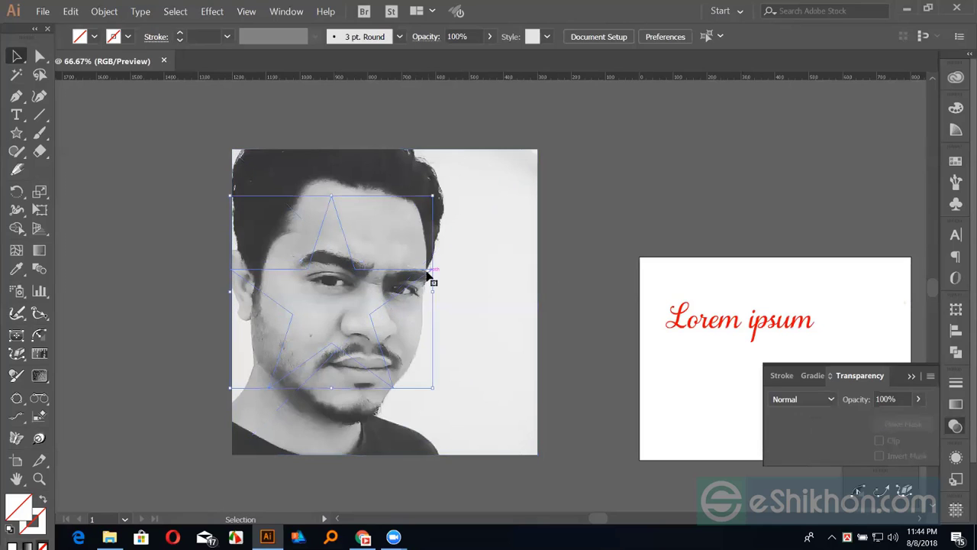
key("ctrl+z")
key("ctrl+z")
key("ctrl+z")
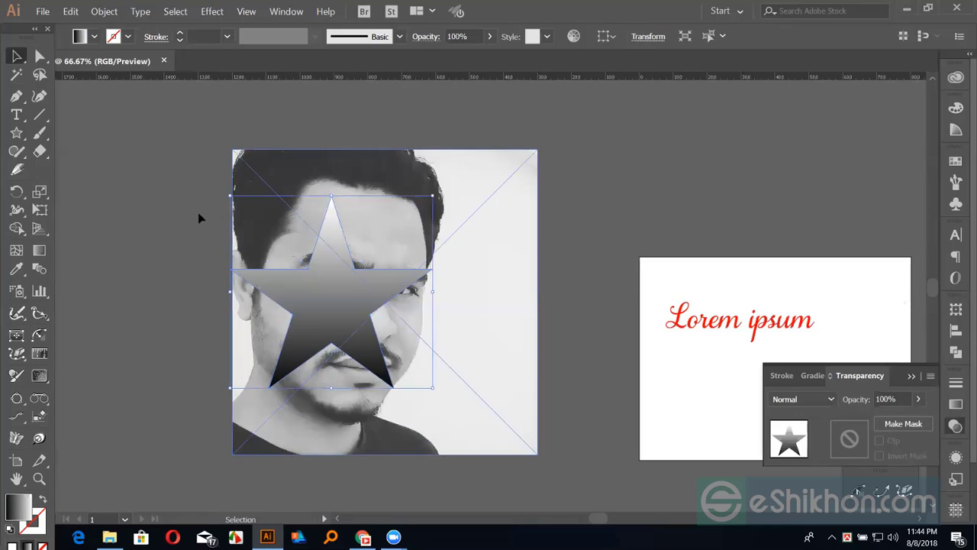
left_click(454, 361)
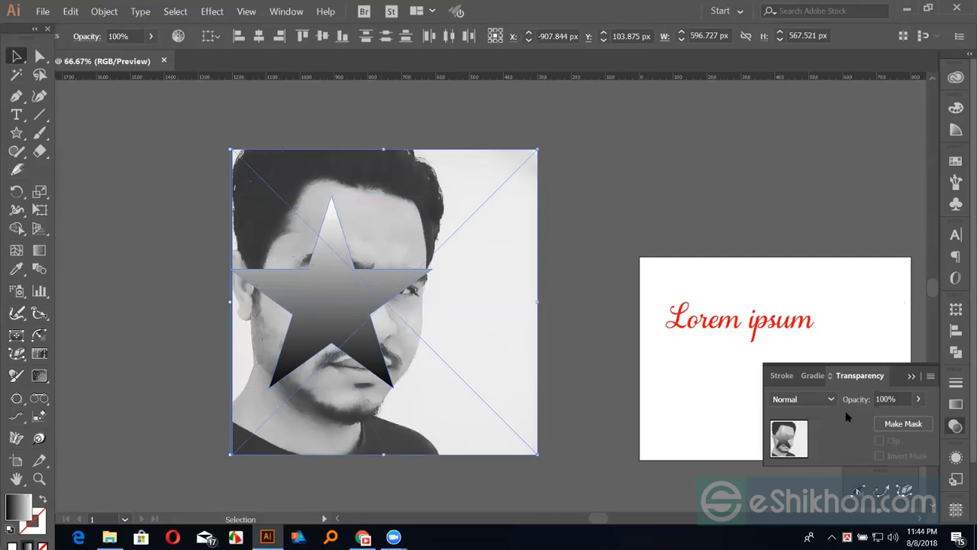
left_click(904, 424)
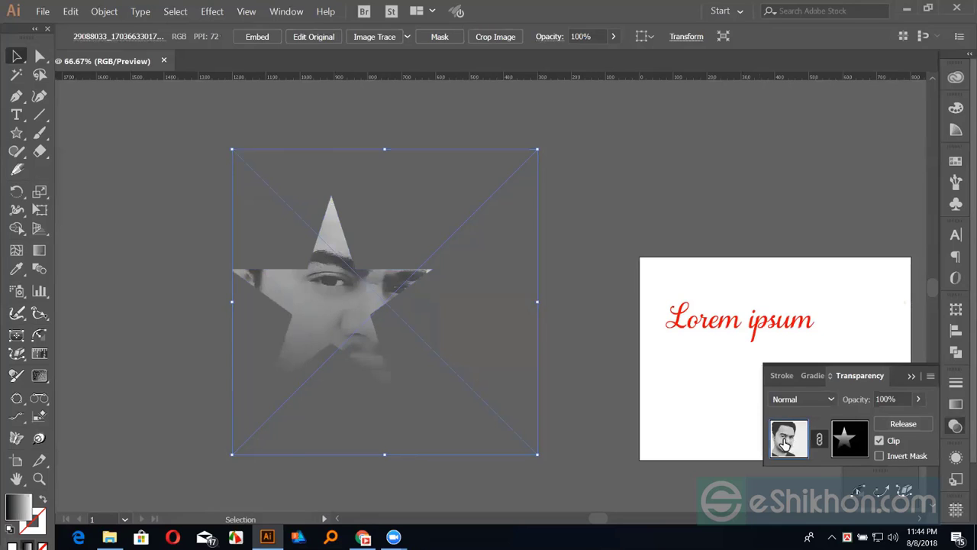
Edit the opacity mask, dragging the star's gradient vertically to tune the fade.
left_click(844, 443)
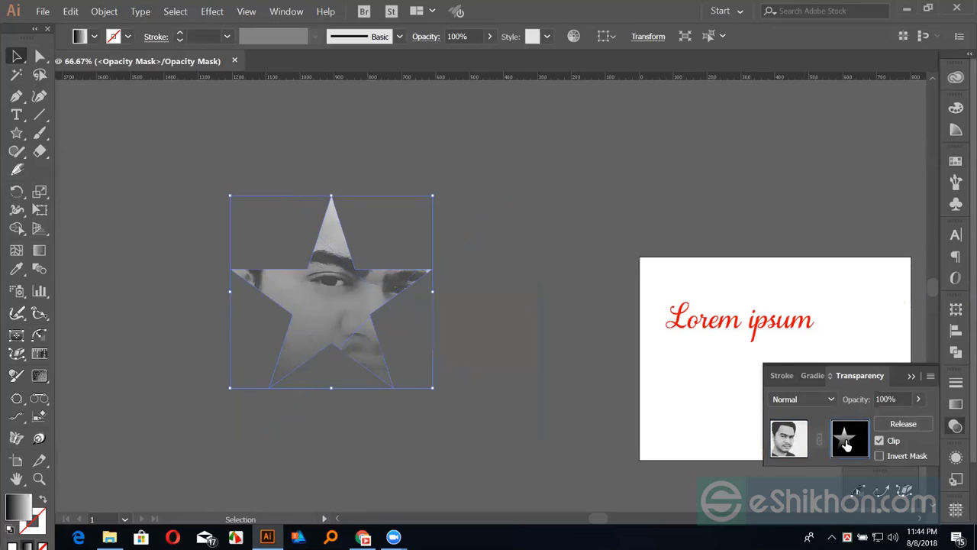
left_click(39, 249)
left_click_drag(332, 200, 332, 391)
mouse_move(331, 297)
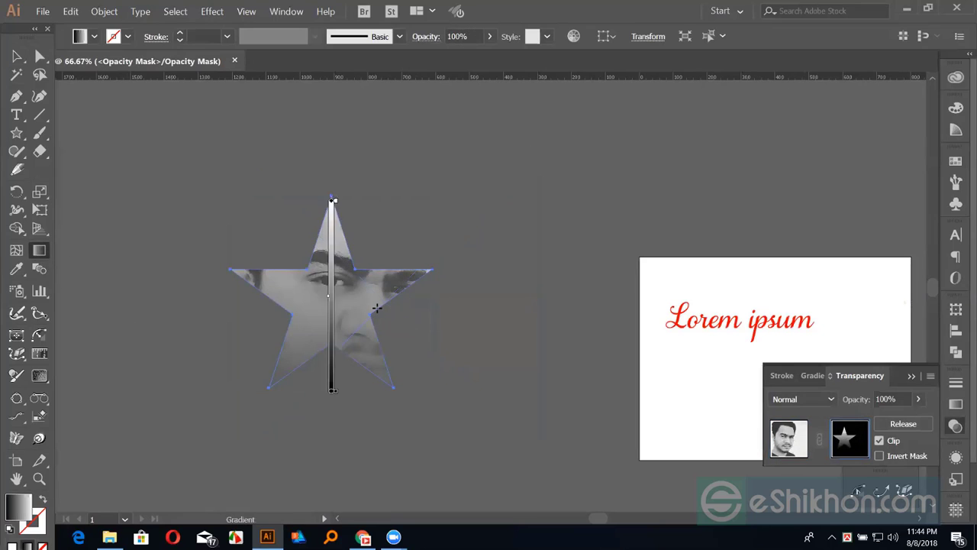
left_click_drag(331, 312, 331, 273)
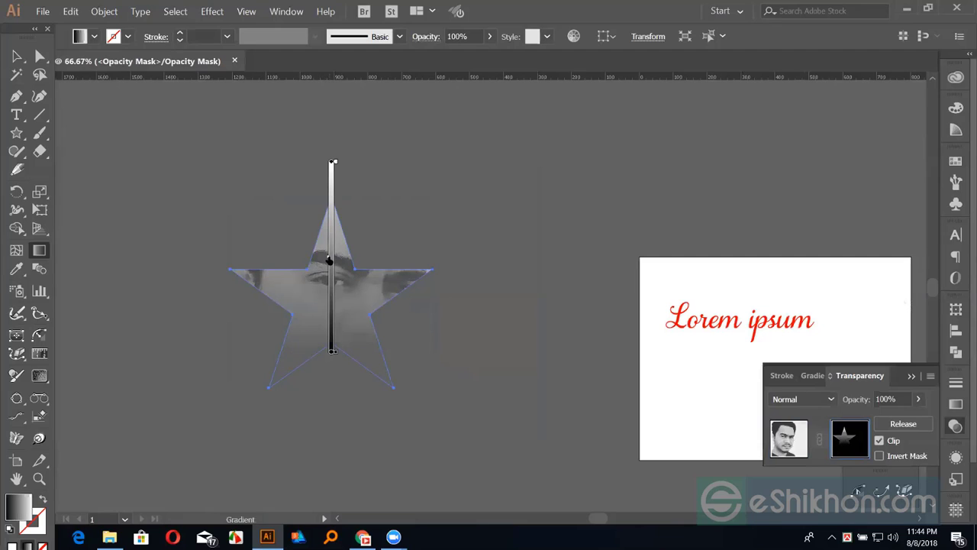
left_click_drag(329, 260, 327, 336)
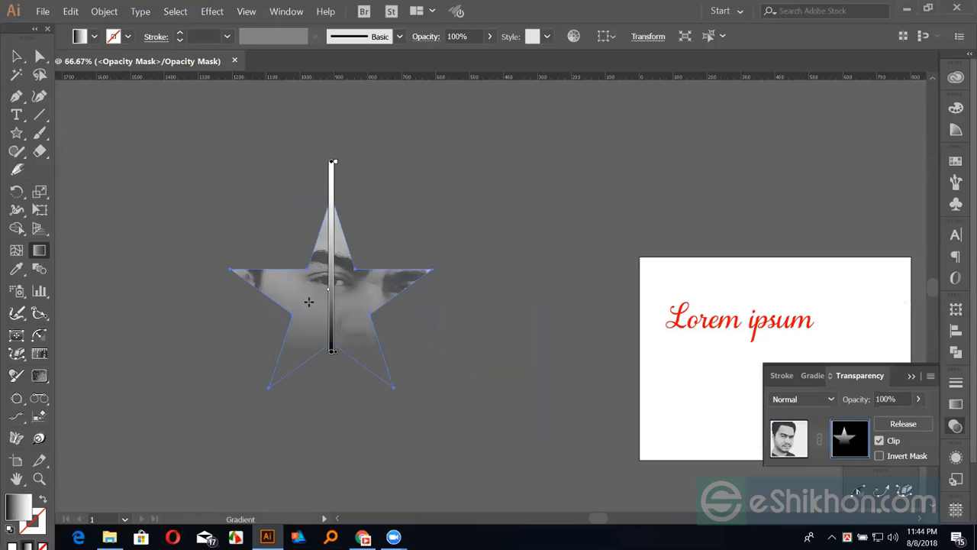
Marquee-select the star inside the mask and delete it.
left_click(15, 57)
left_click_drag(153, 157, 440, 393)
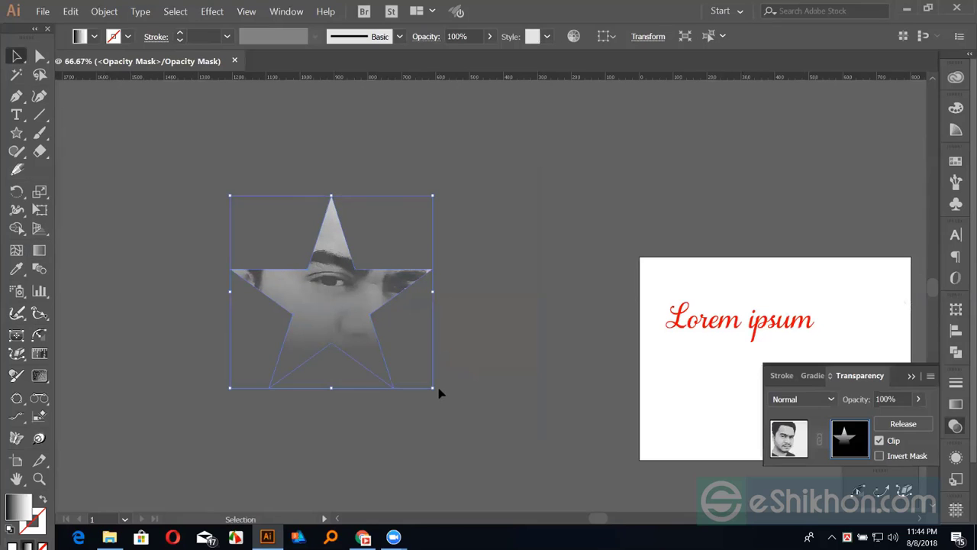
key("Delete")
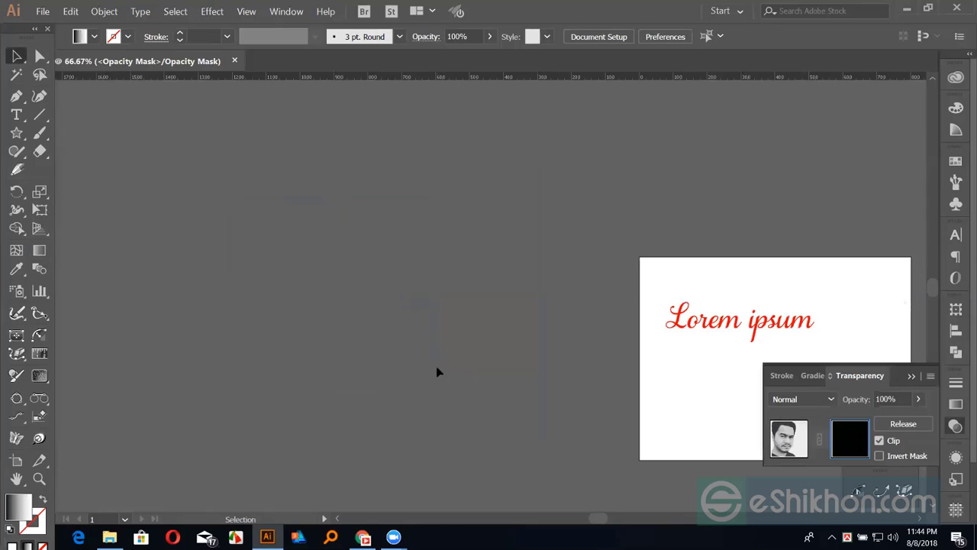
Leave mask editing and delete the Lorem ipsum text.
left_click(786, 439)
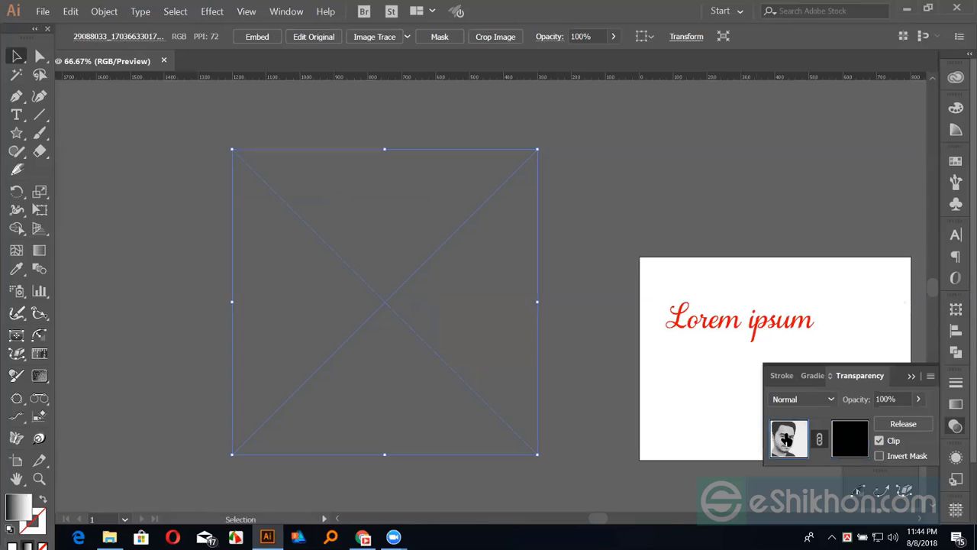
left_click(425, 339)
left_click_drag(679, 283, 769, 357)
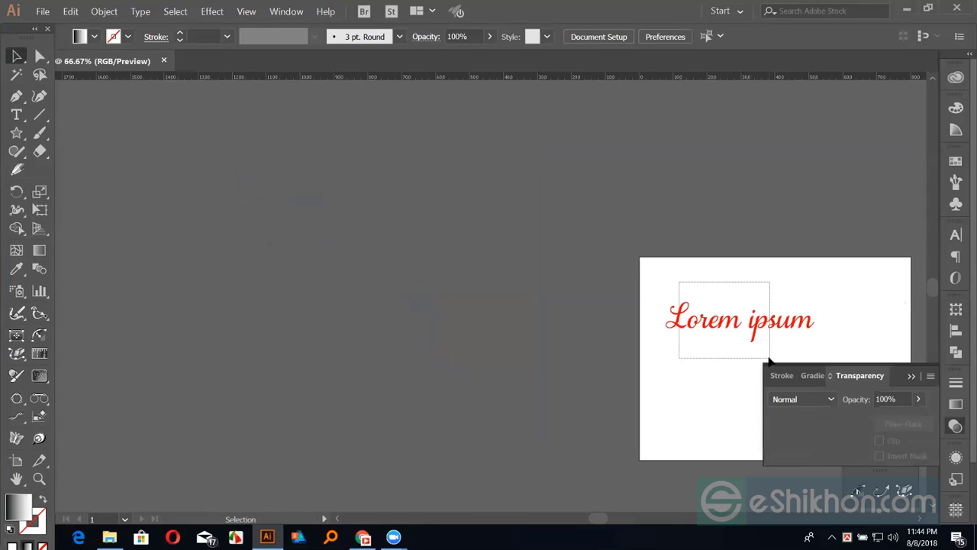
key("Delete")
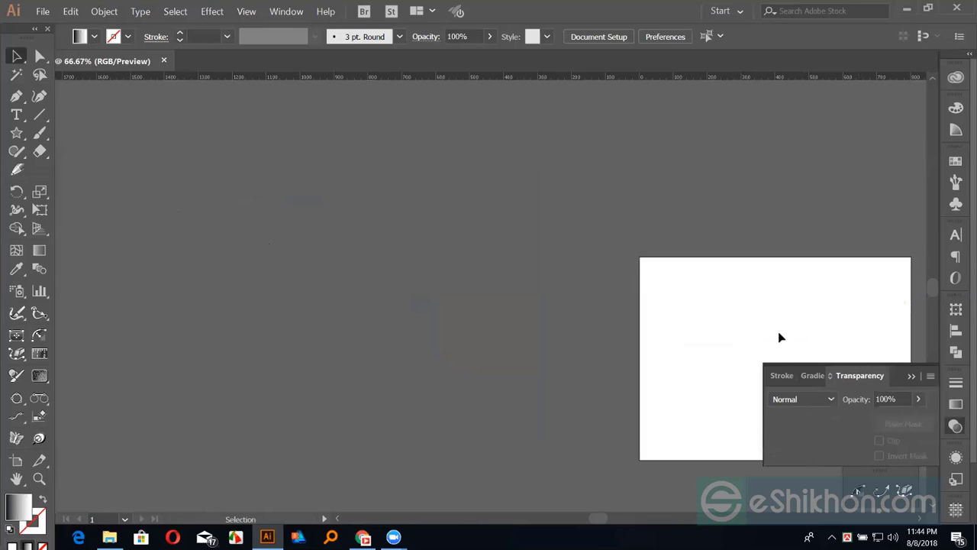
Drag the portrait photo file from the desktop into the document.
left_click_drag(508, 308, 610, 411)
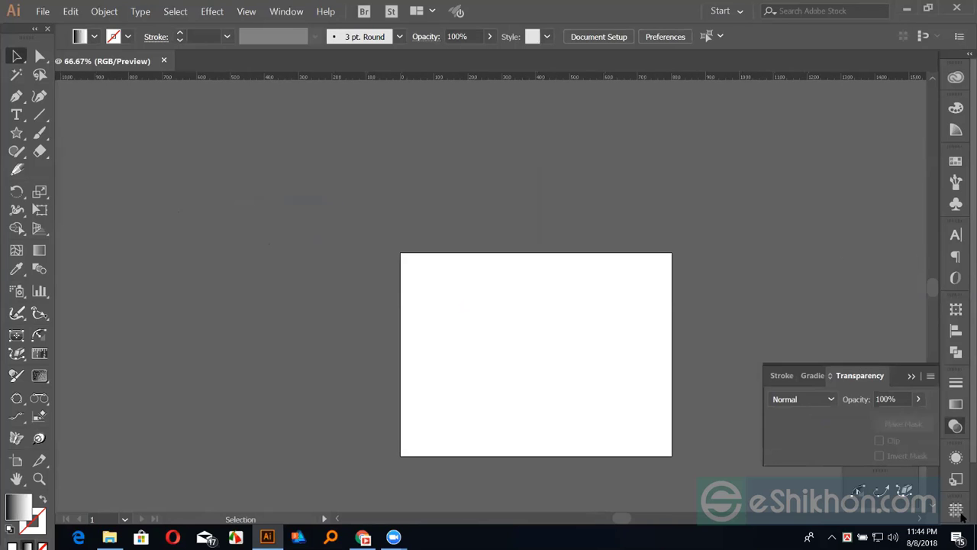
left_click(975, 536)
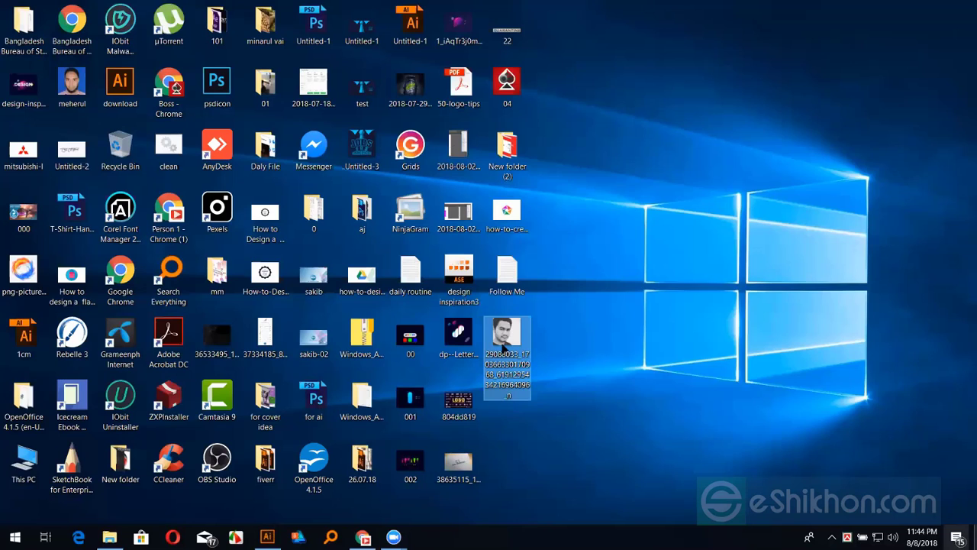
left_click_drag(503, 346, 712, 242)
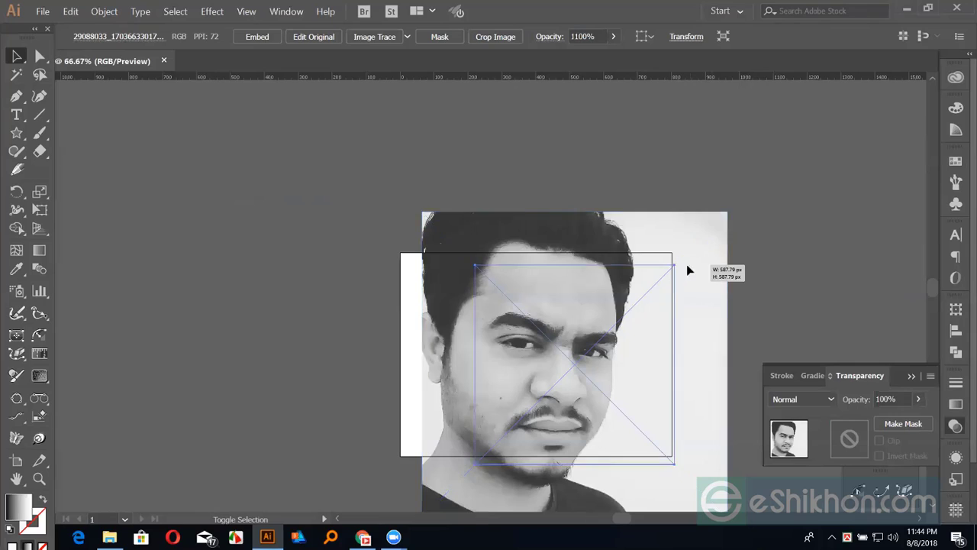
Shrink the photo to about 260 by 260, move it up on the artboard, and zoom to 150%.
left_click_drag(694, 260, 672, 265)
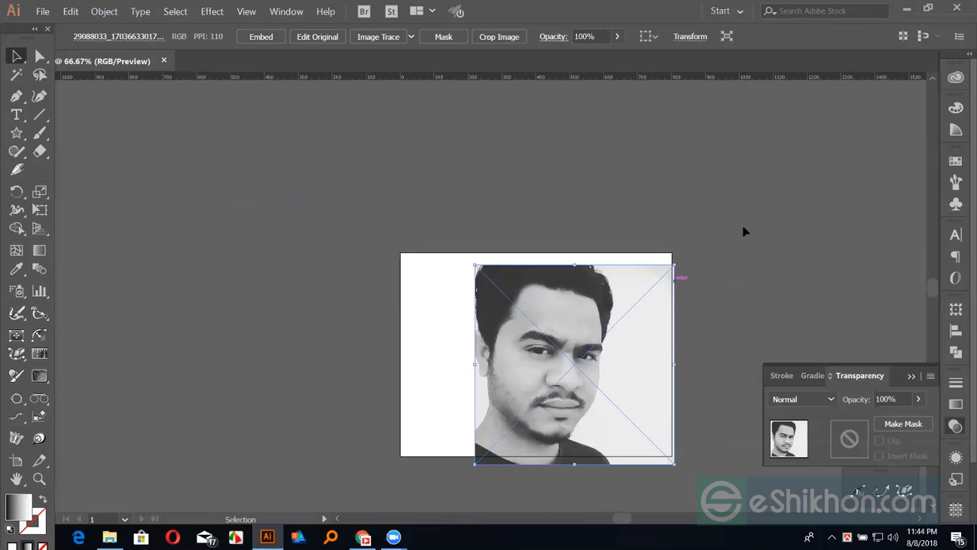
left_click(742, 227)
left_click(656, 349)
left_click_drag(656, 349, 633, 339)
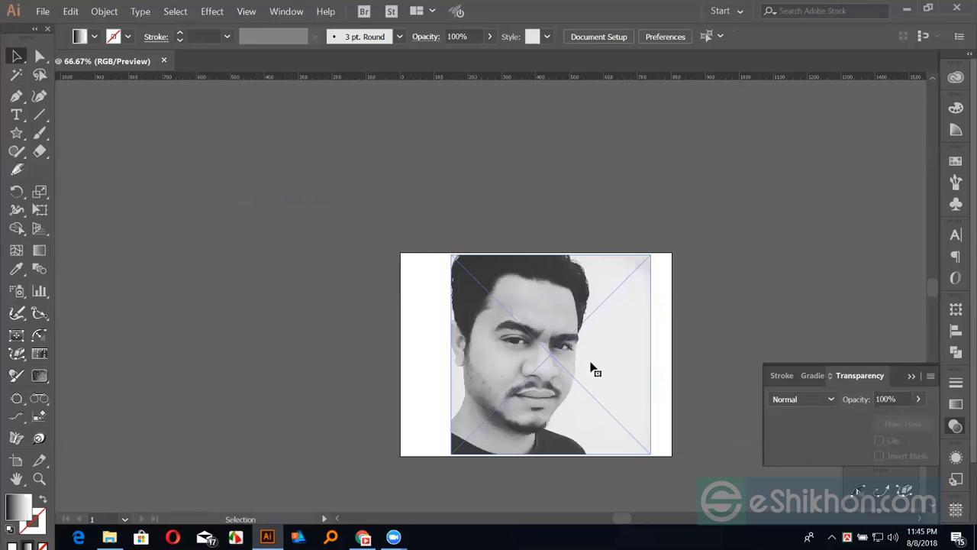
left_click(671, 327)
key("ctrl+equal")
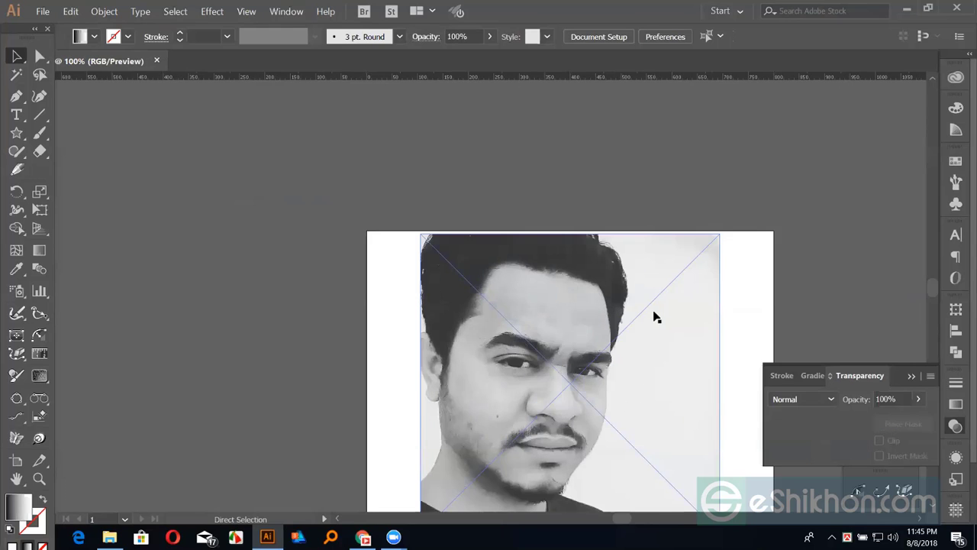
key("ctrl+equal")
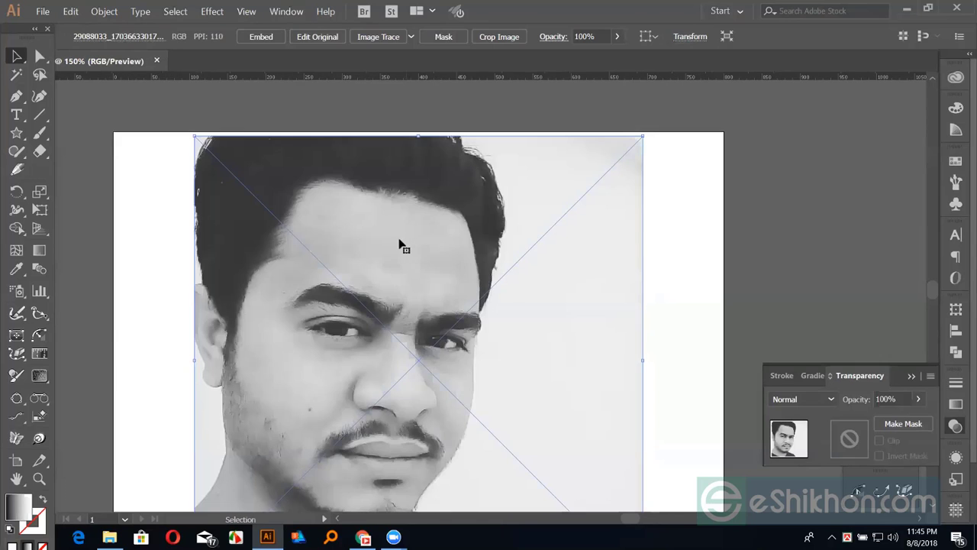
left_click_drag(170, 152, 226, 178)
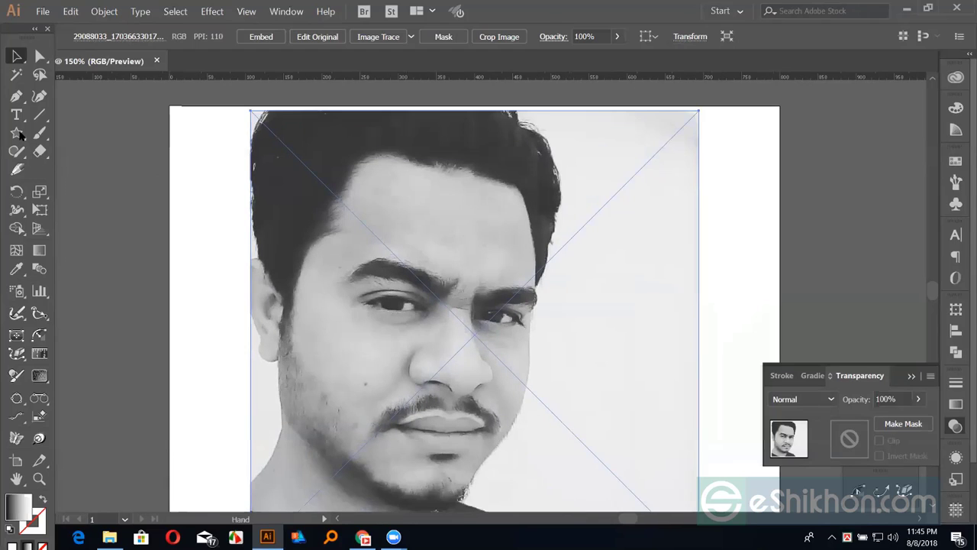
key("m")
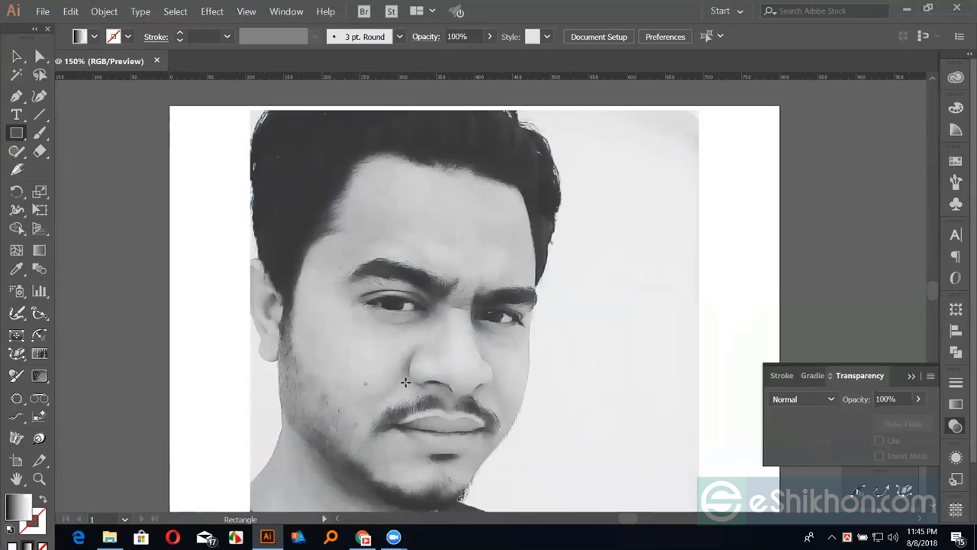
Draw a large circle over the face, nudge it slightly down, and select it with the photo.
key("l")
mouse_move(438, 349)
left_mouse_down()
mouse_move(510, 498)
mouse_move(504, 491)
left_mouse_up()
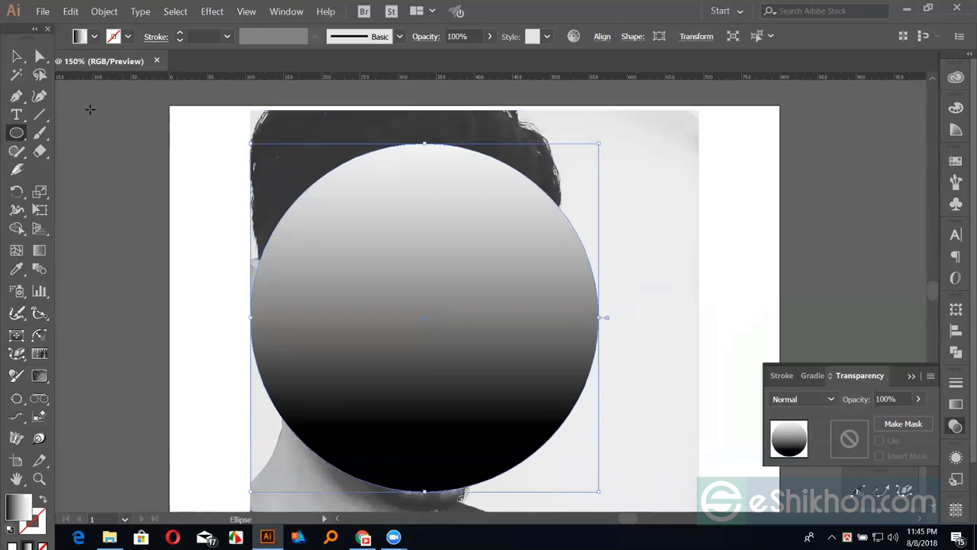
left_click(17, 55)
left_click_drag(389, 242, 391, 257)
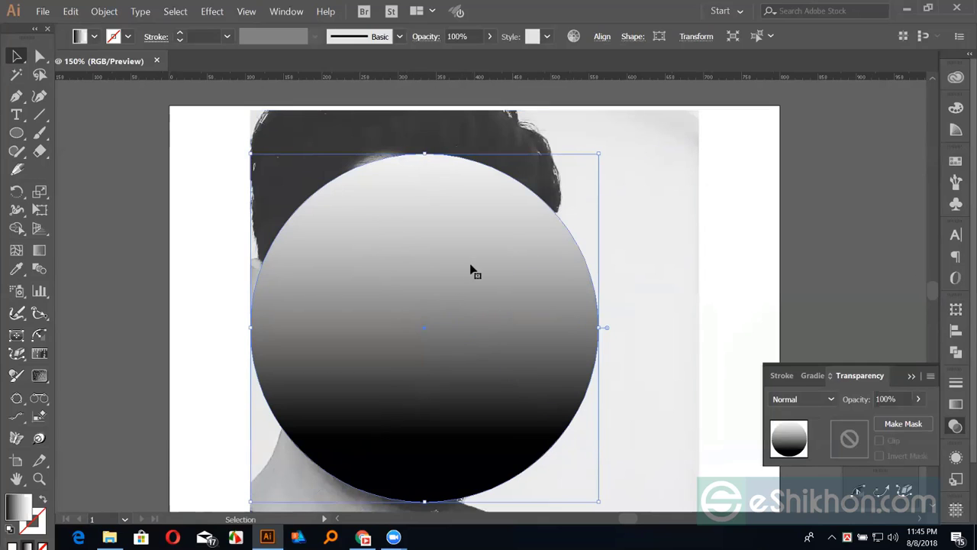
left_click_drag(215, 165, 374, 294)
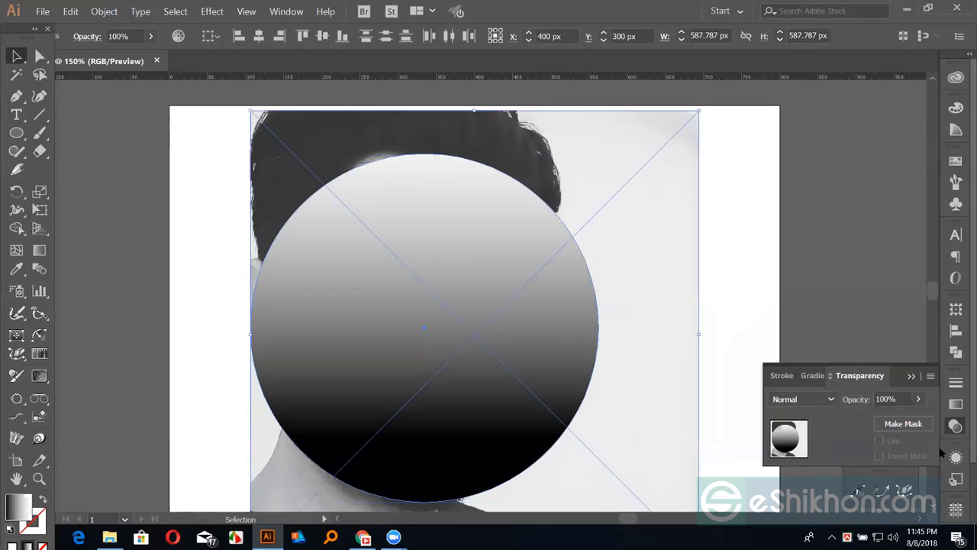
left_click(955, 426)
Turn the gradient circle into an opacity mask for the portrait.
left_click(924, 423)
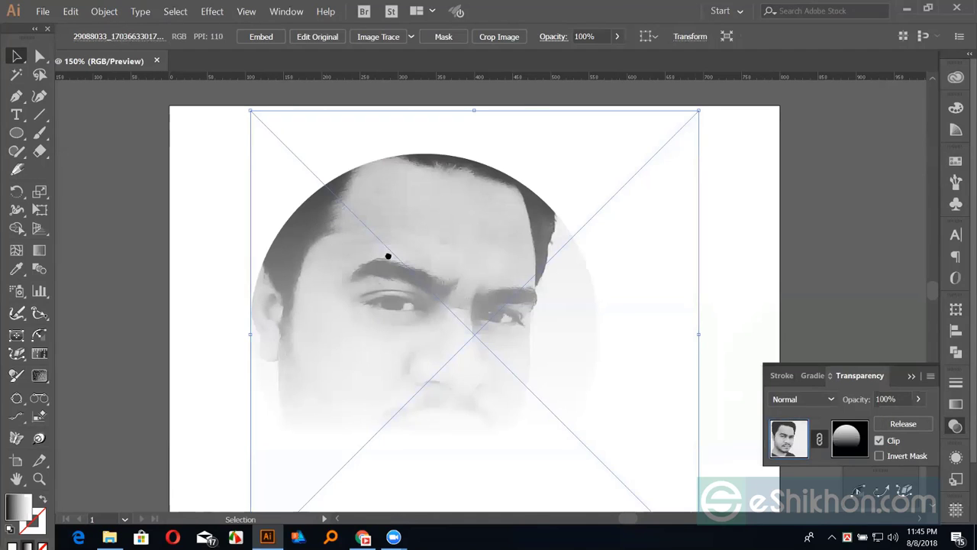
scroll(388, 256, "down", 2)
scroll(278, 157, "right", 2)
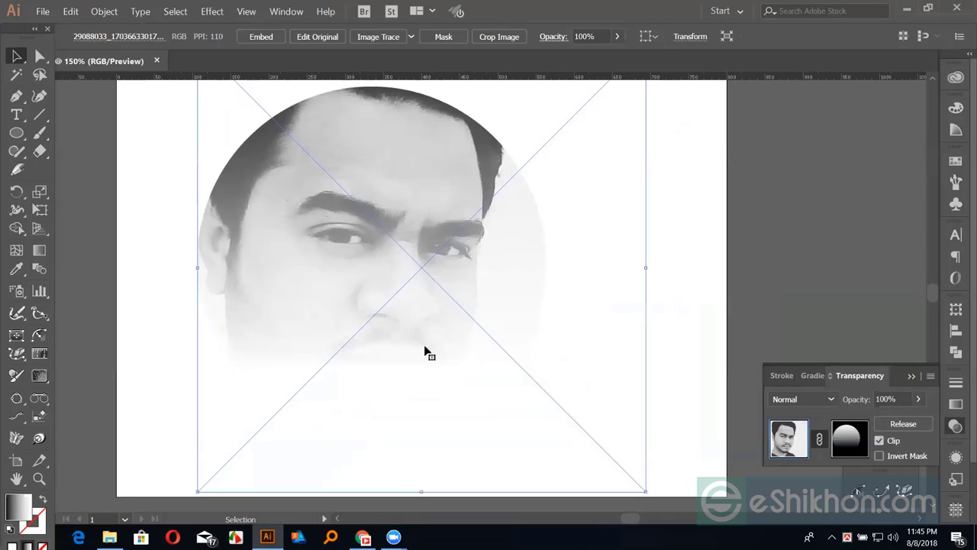
Inside the mask, drag the gradient diagonally from upper right to lower left across the face.
left_click(852, 446)
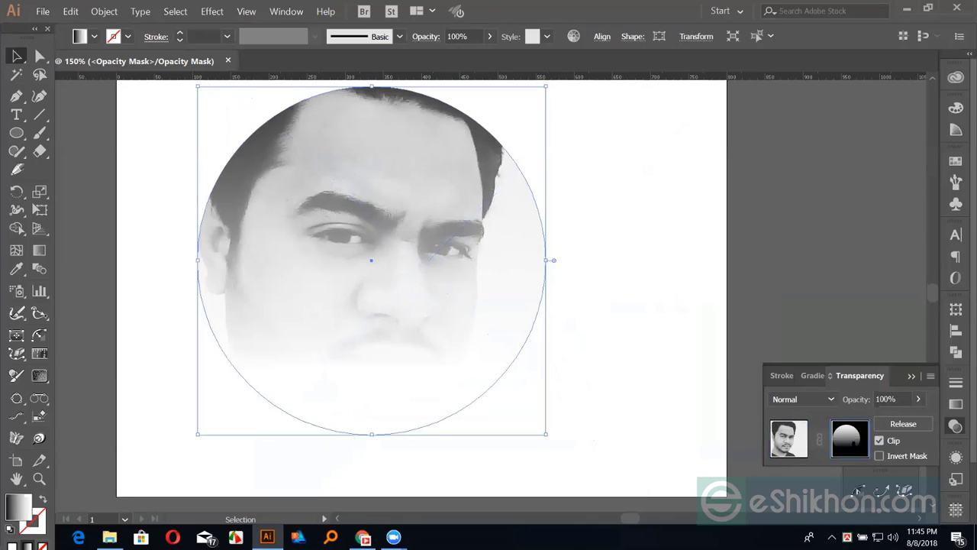
left_click(38, 250)
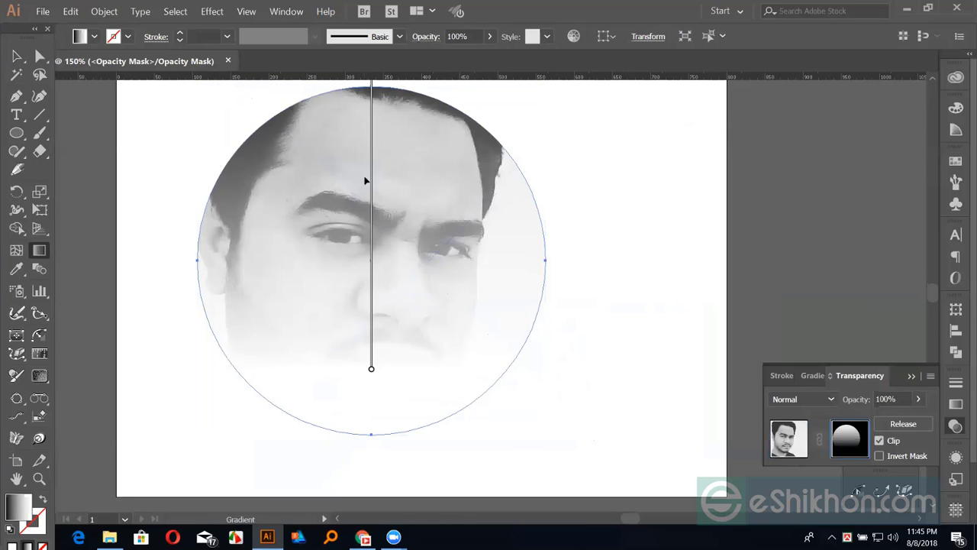
mouse_move(371, 229)
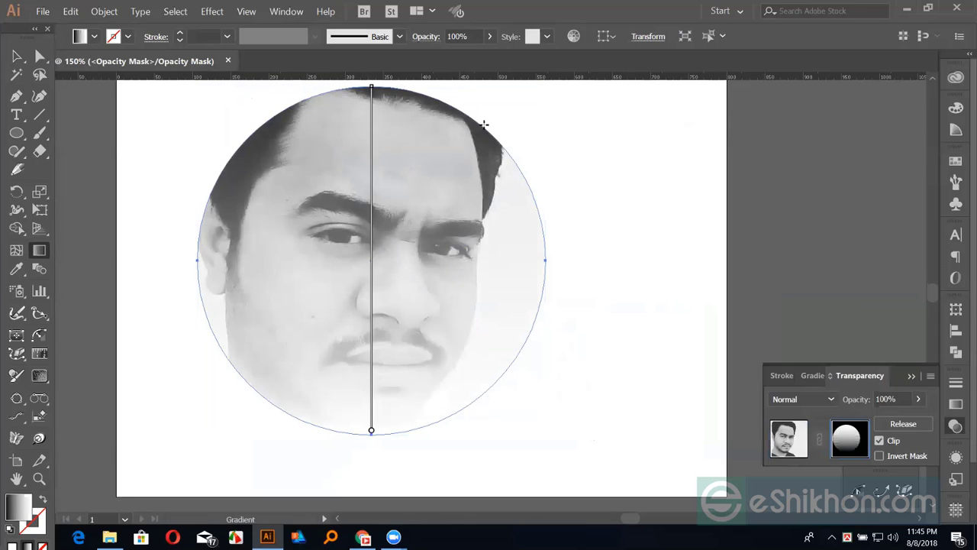
left_click_drag(489, 121, 252, 395)
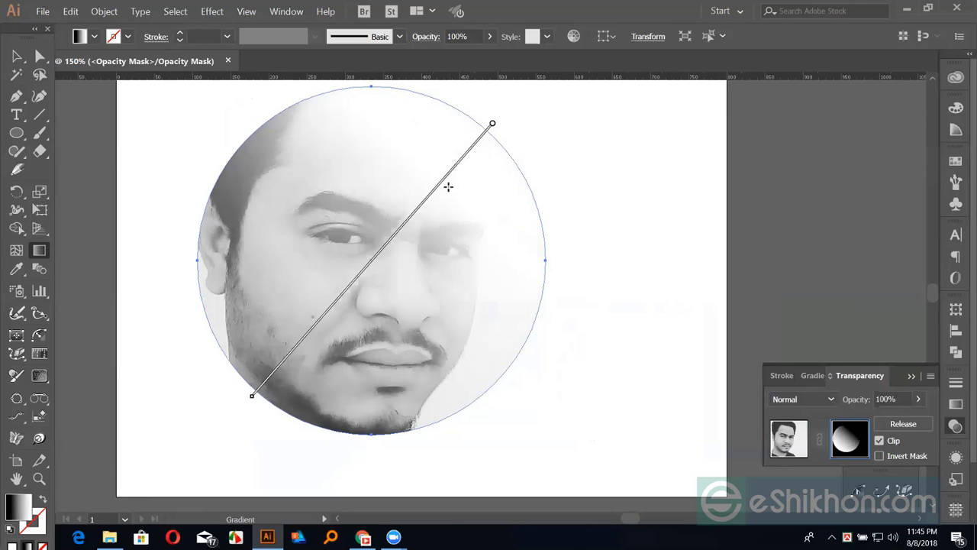
key("v")
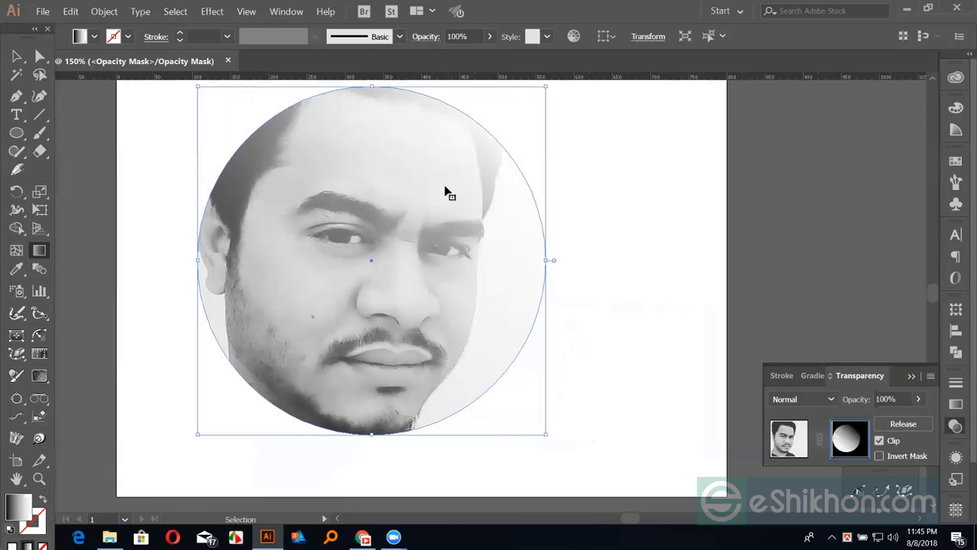
key("g")
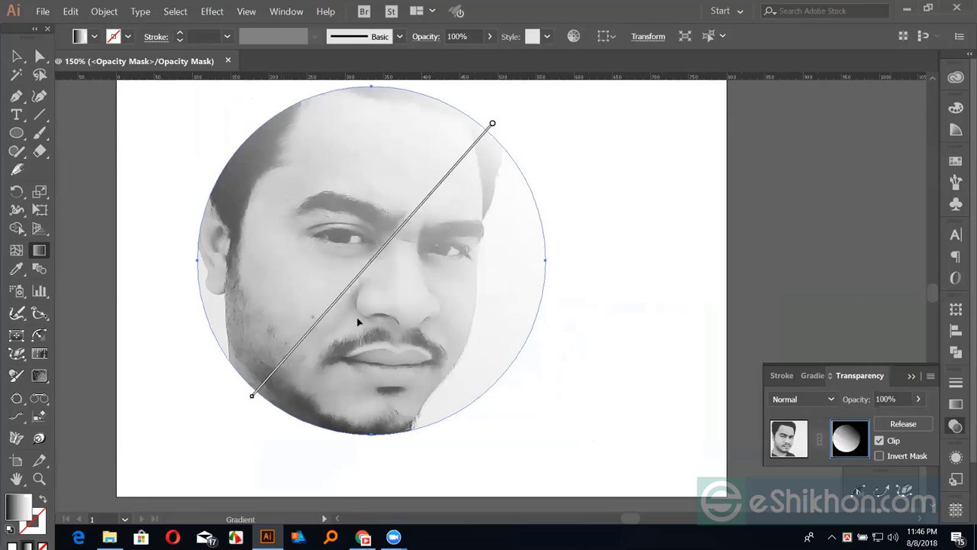
Make the mask gradient radial, reverse it, and move its midpoint toward the circle's edge.
left_click(956, 404)
left_click(887, 361)
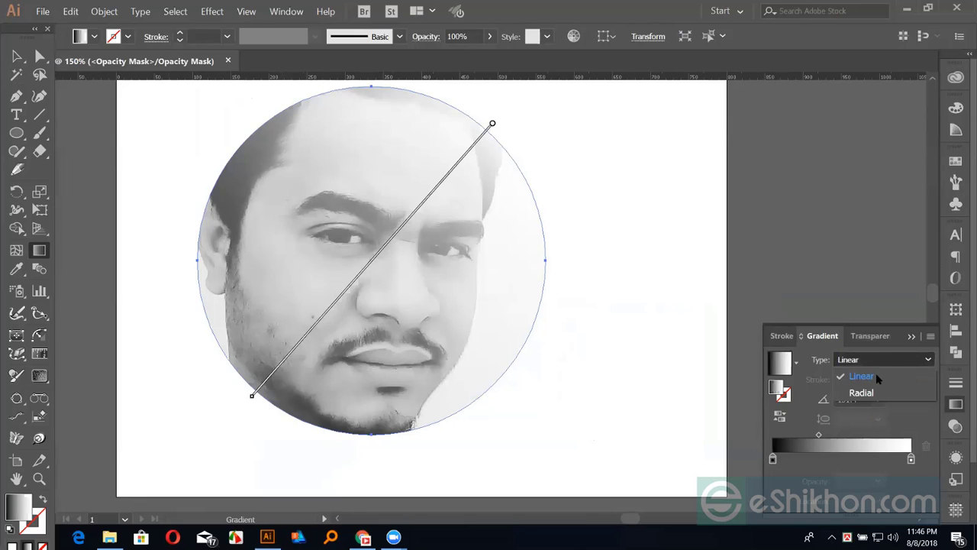
left_click(855, 391)
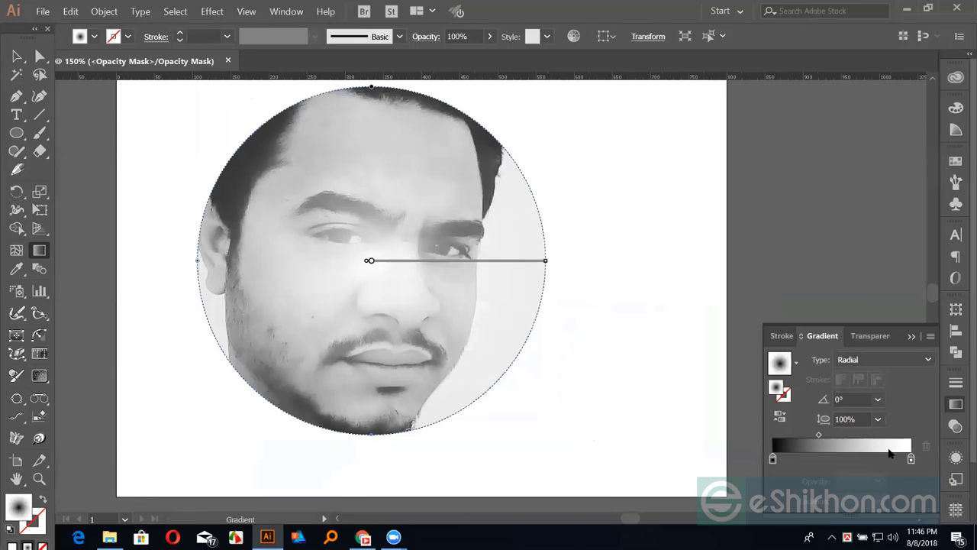
left_click(779, 416)
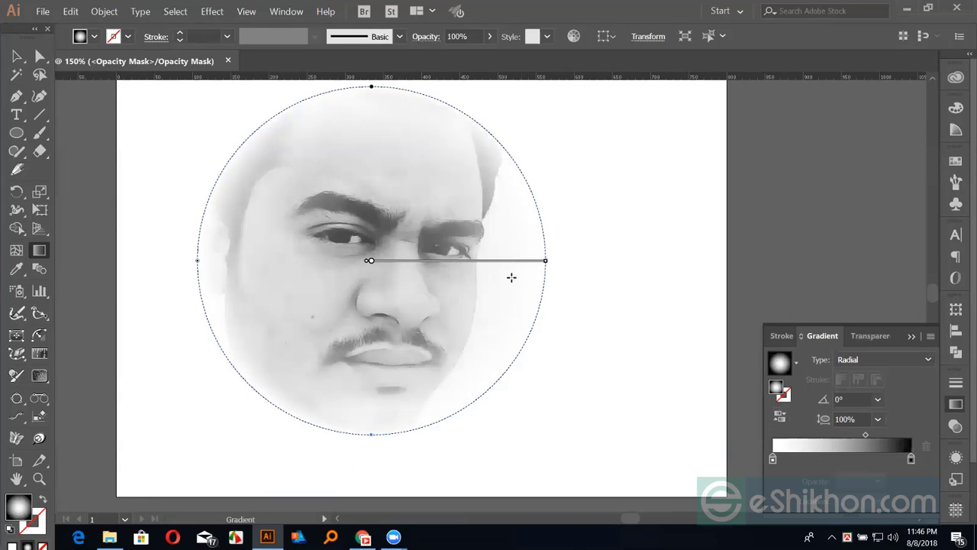
mouse_move(457, 260)
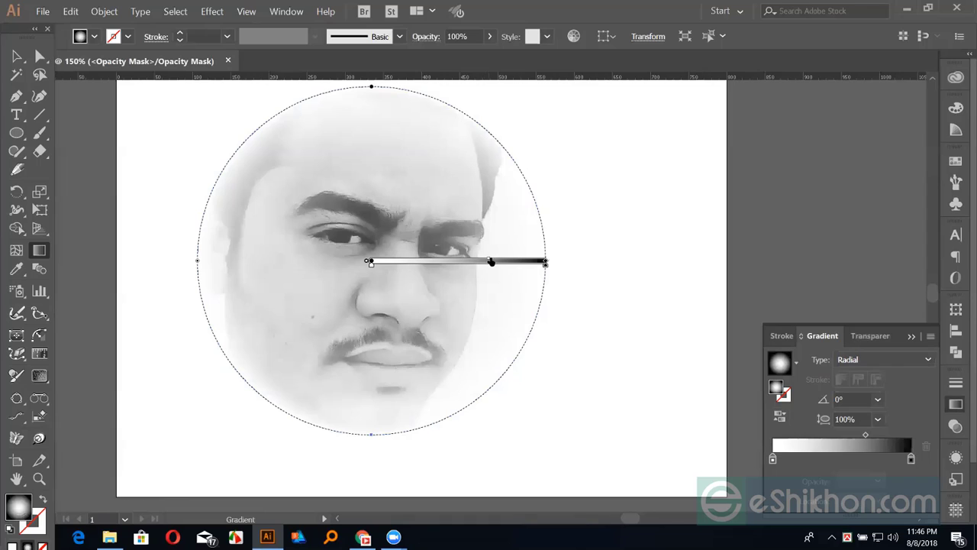
left_click_drag(491, 262, 527, 262)
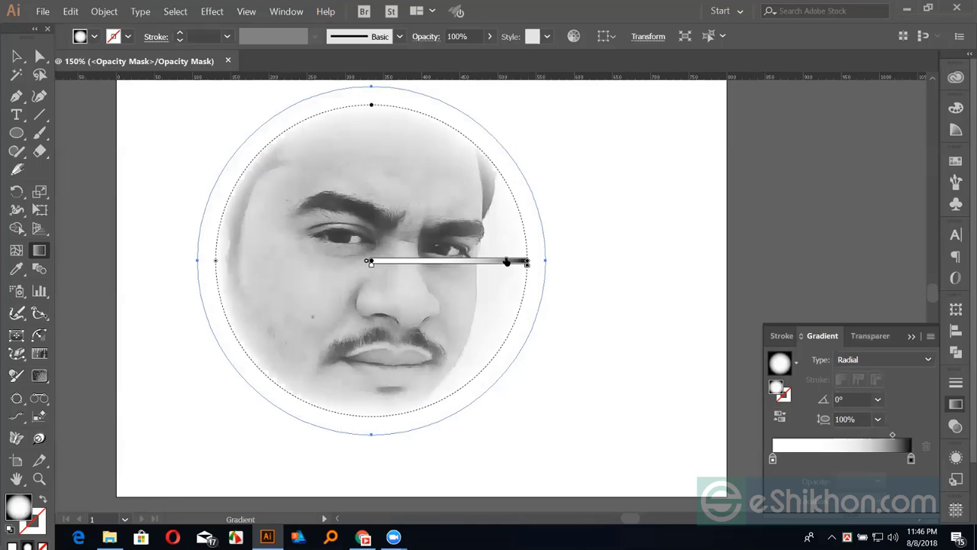
key("v")
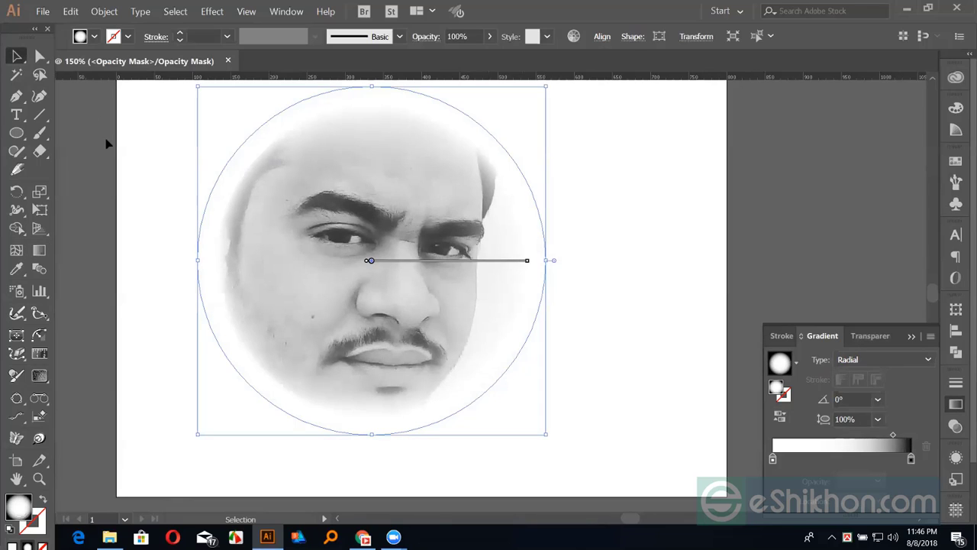
left_click(109, 143)
View the artboard at 100% and exit mask editing back to the artwork.
key("ctrl+1")
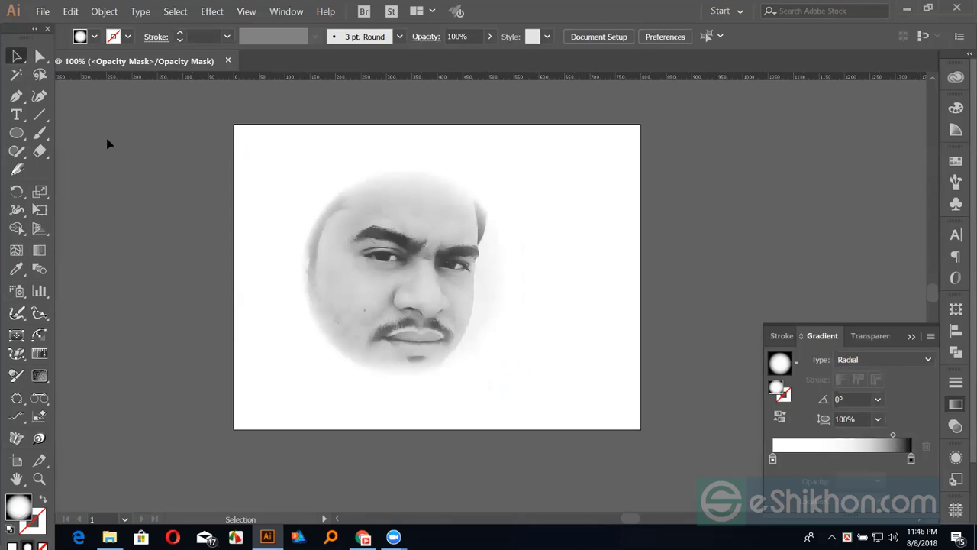
left_click(956, 426)
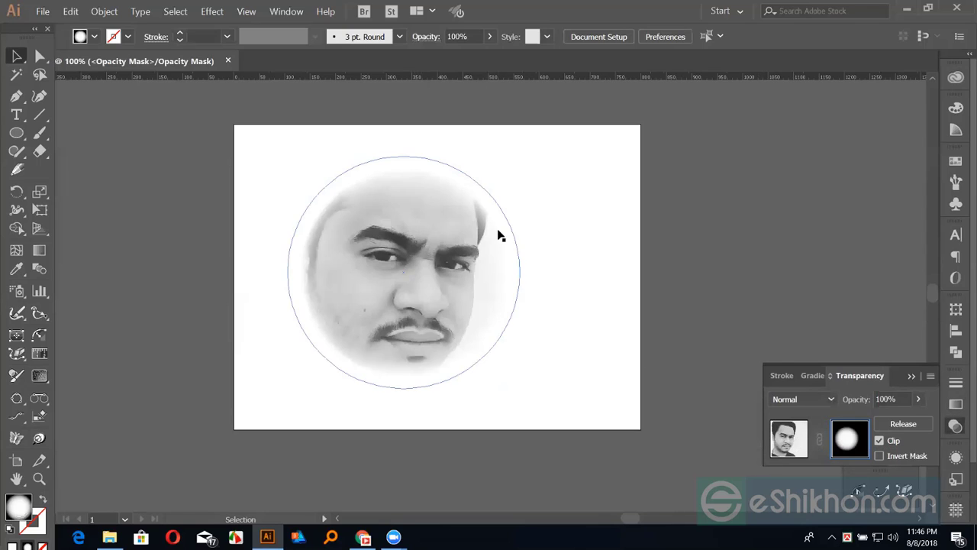
left_click(790, 436)
Draw a rectangle over most of the artboard and fill it red from Swatches.
left_click(648, 194)
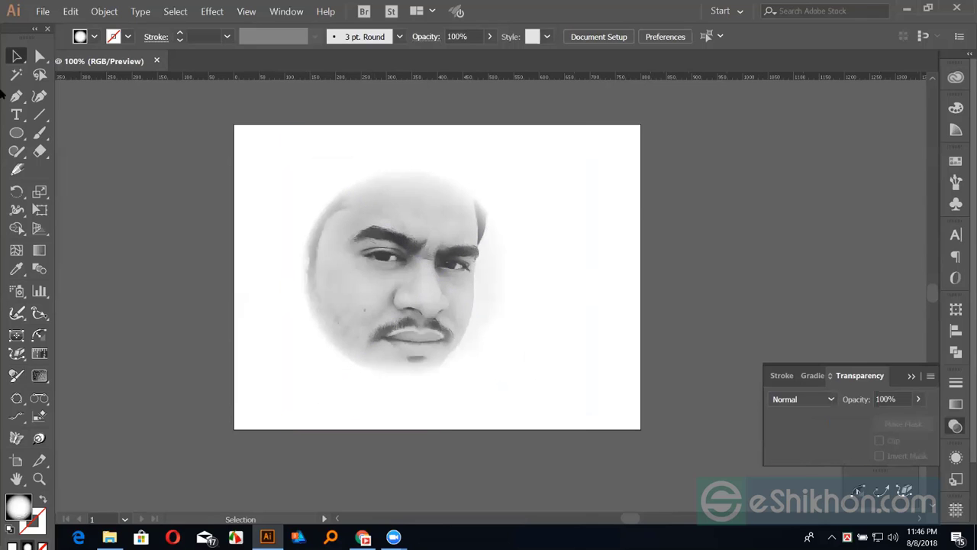
left_click_drag(16, 132, 82, 133)
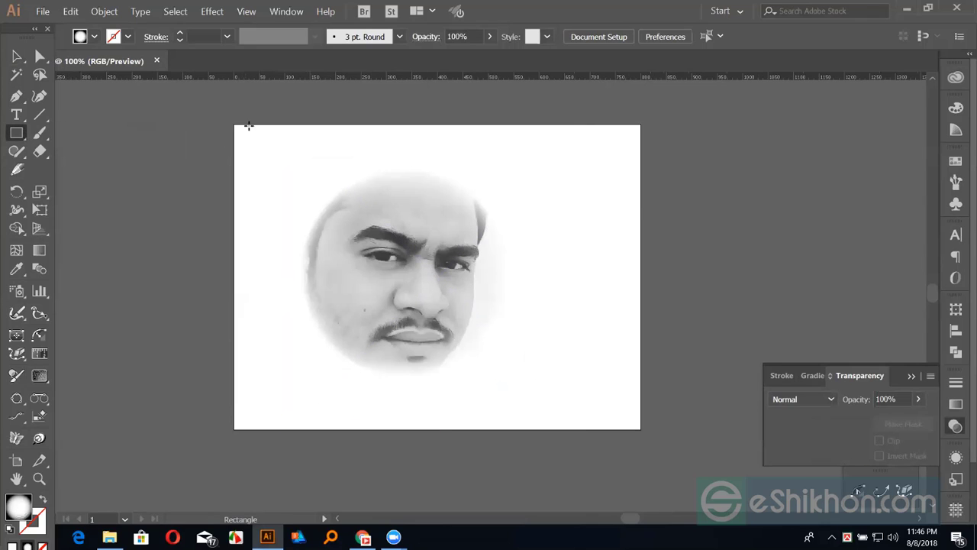
left_click_drag(249, 126, 595, 426)
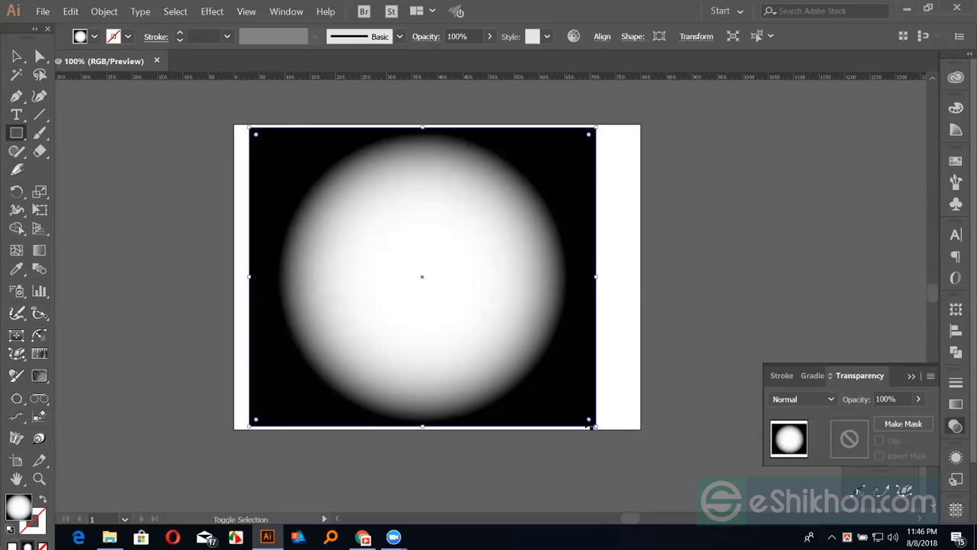
left_click(956, 160)
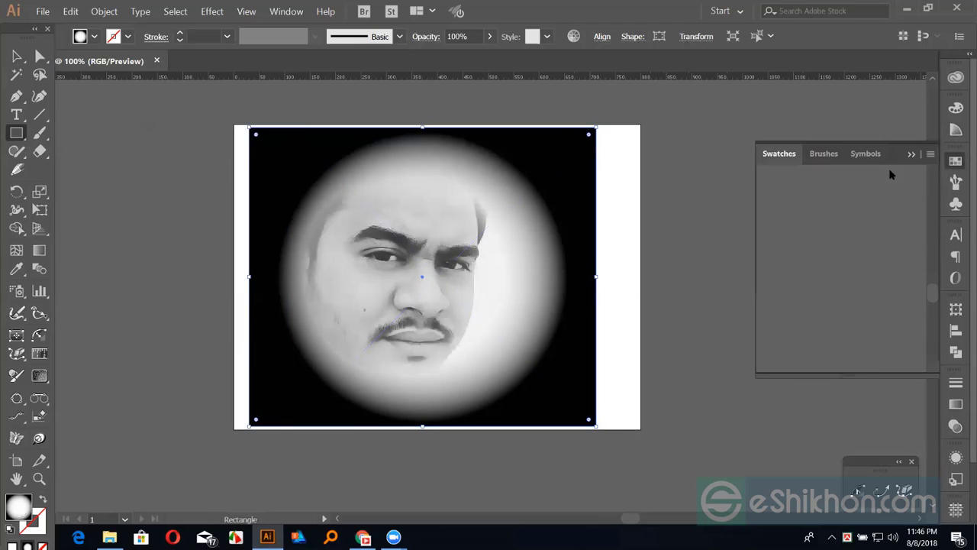
left_click(809, 200)
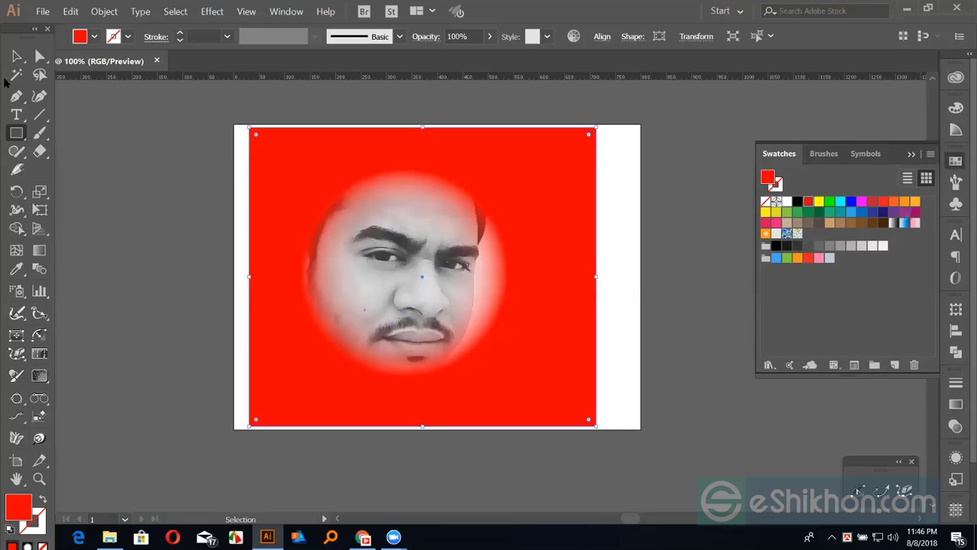
left_click(16, 56)
left_click(107, 130)
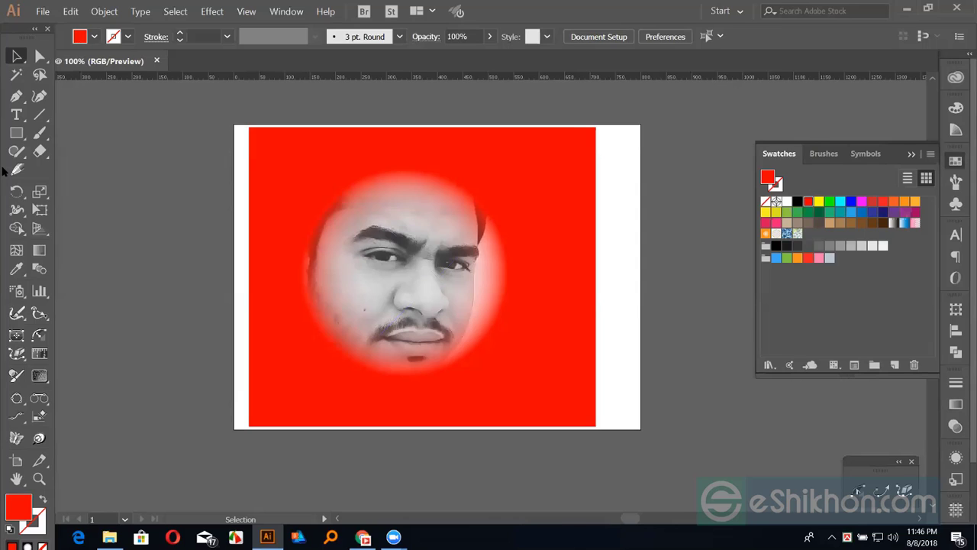
Delete the red rectangle, then the masked portrait photo, and confirm nothing remains.
left_click(405, 233)
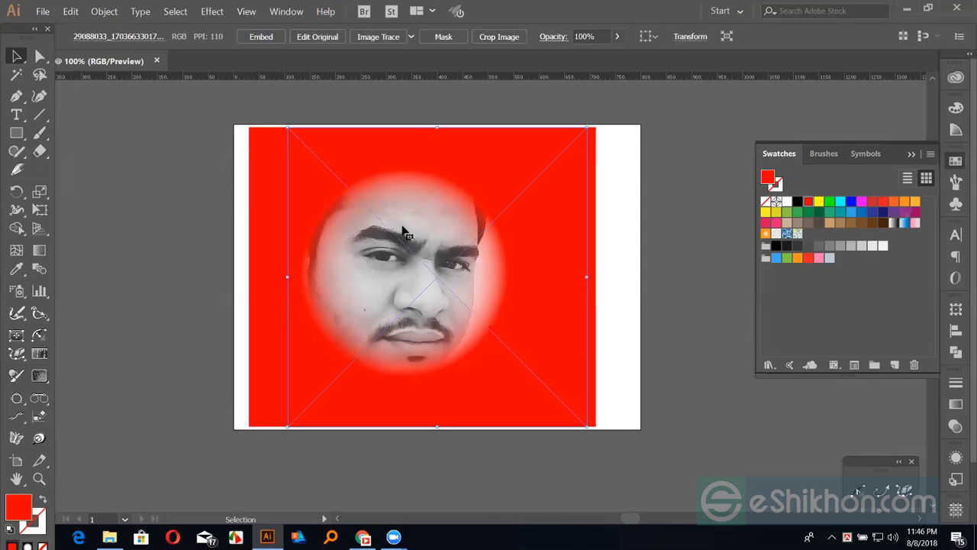
left_click(260, 206)
key("Delete")
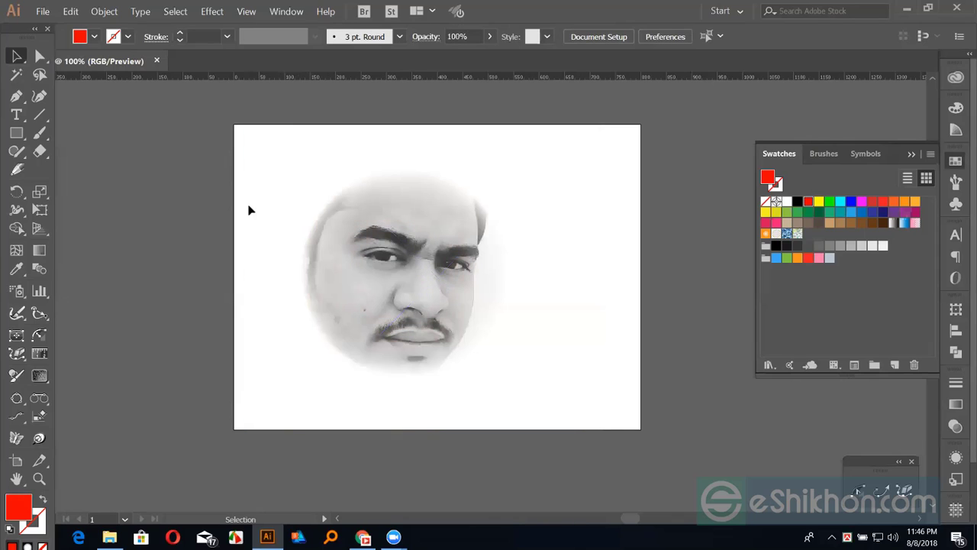
left_click(432, 289)
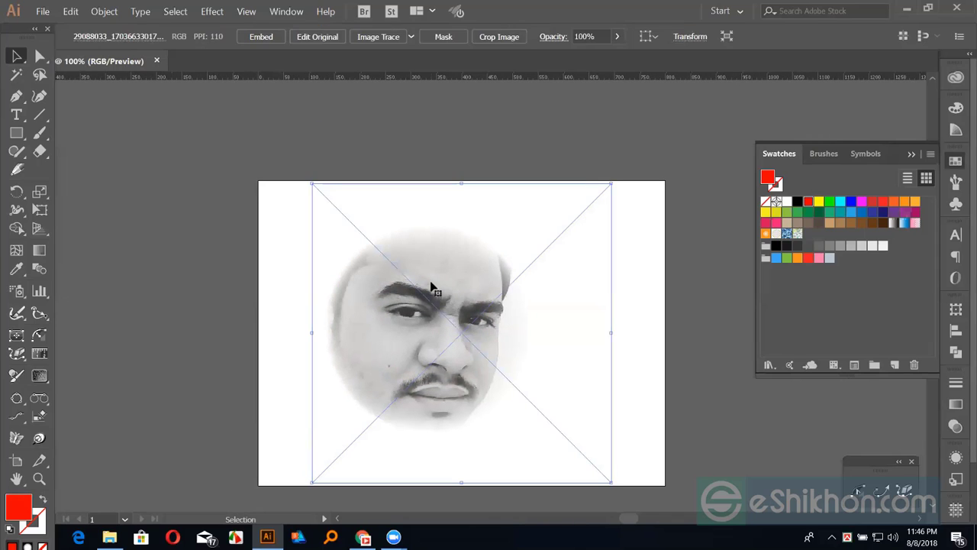
key("Delete")
left_click_drag(248, 199, 540, 460)
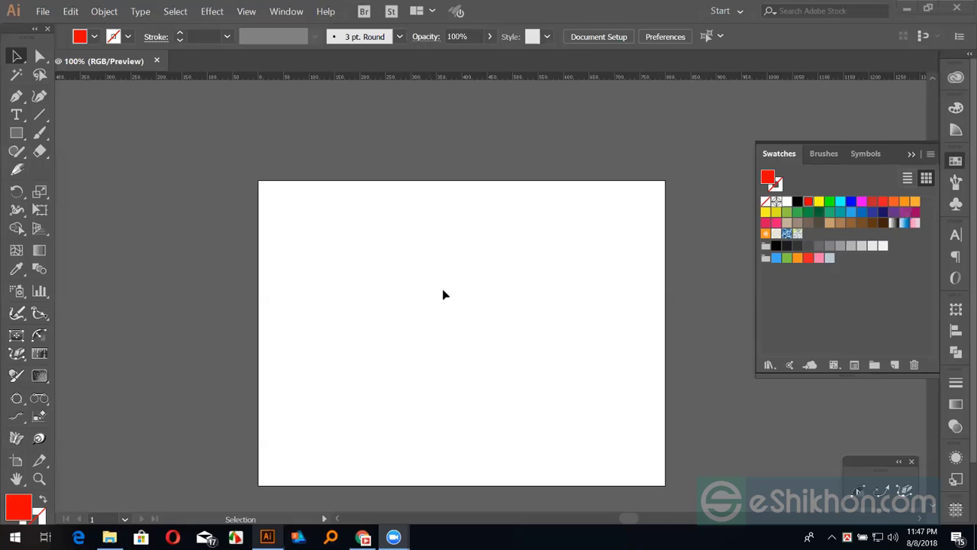
Draw a small red circle and place a copy further right in line with it.
left_click(18, 134)
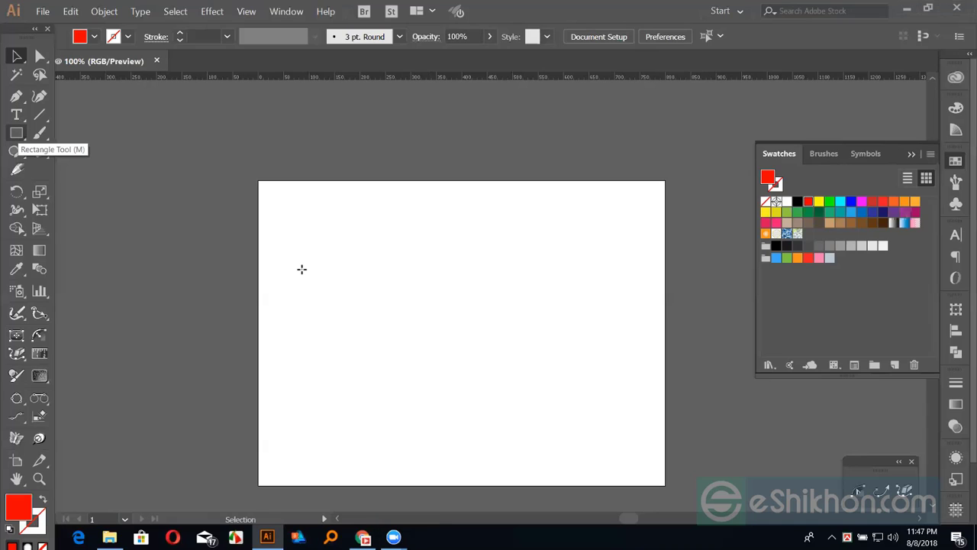
key("l")
mouse_move(305, 229)
left_mouse_down()
mouse_move(325, 251)
mouse_move(495, 241)
left_mouse_up()
key("v")
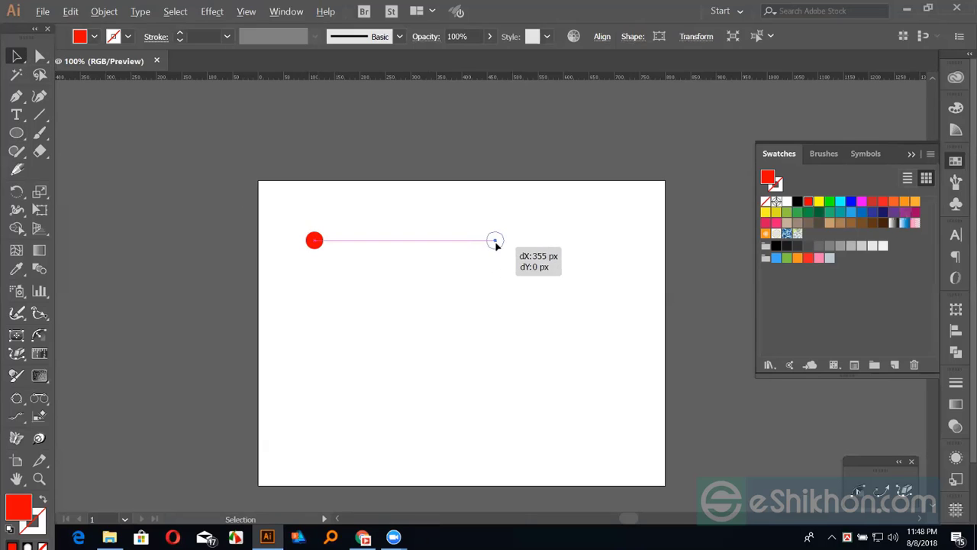
left_click_drag(426, 262, 495, 241)
Blend the two circles and set the blend to 6 specified steps.
left_click(39, 269)
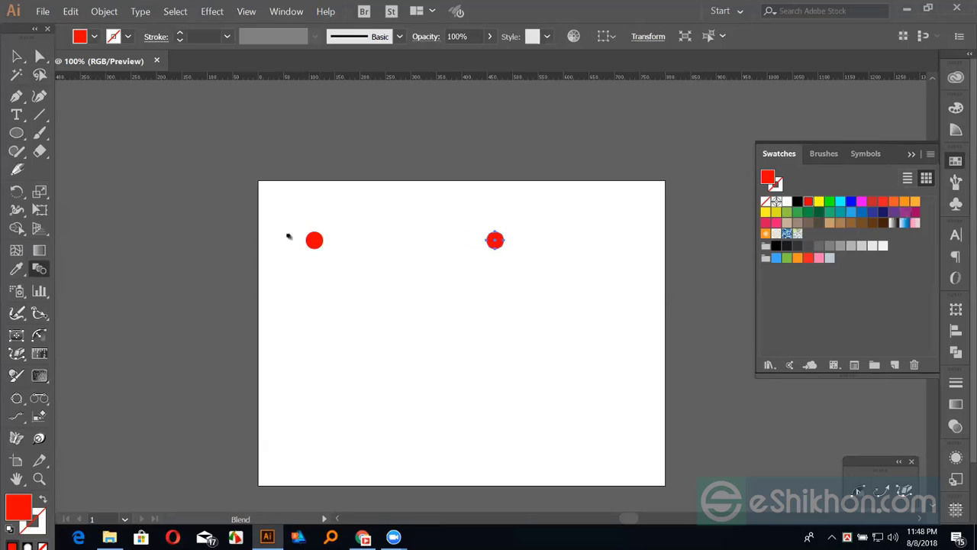
left_click(315, 243)
left_click(496, 242)
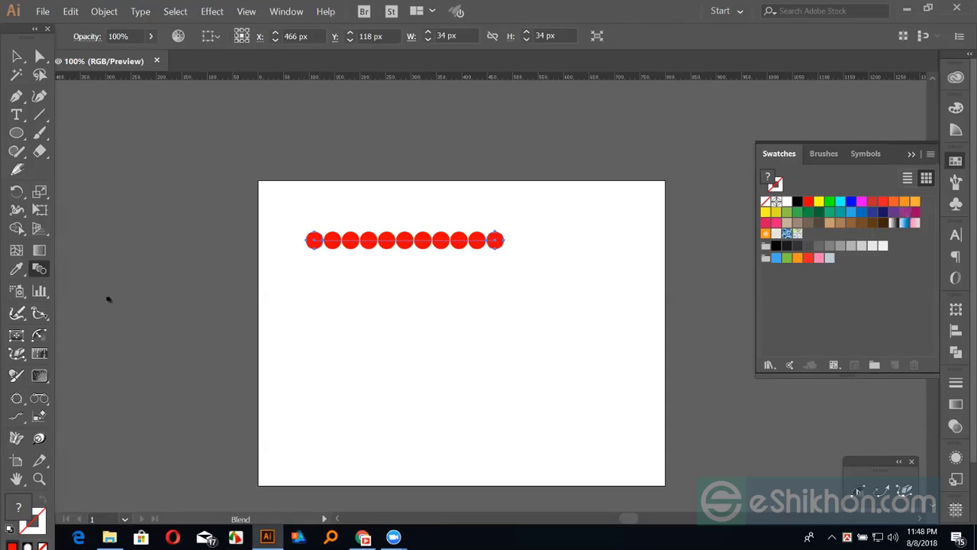
double_click(41, 271)
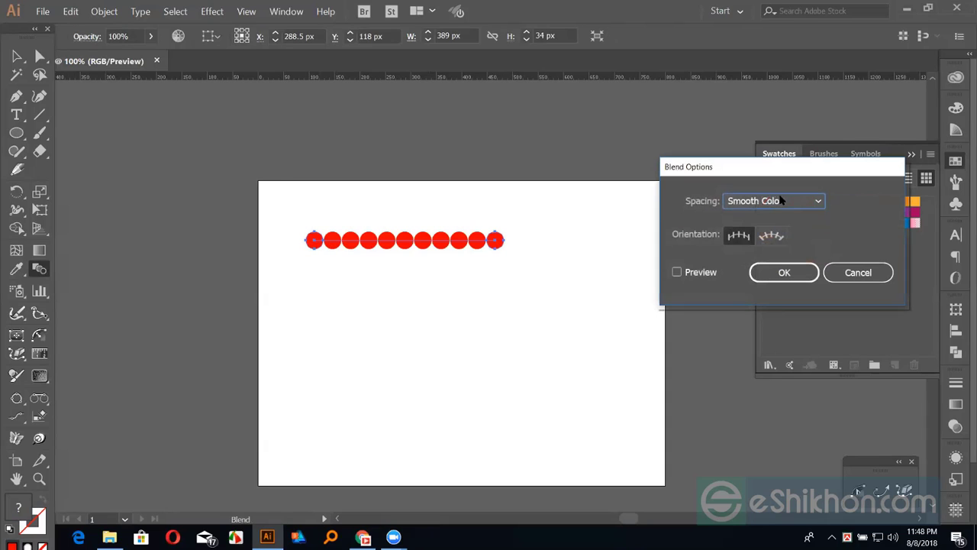
left_click(775, 201)
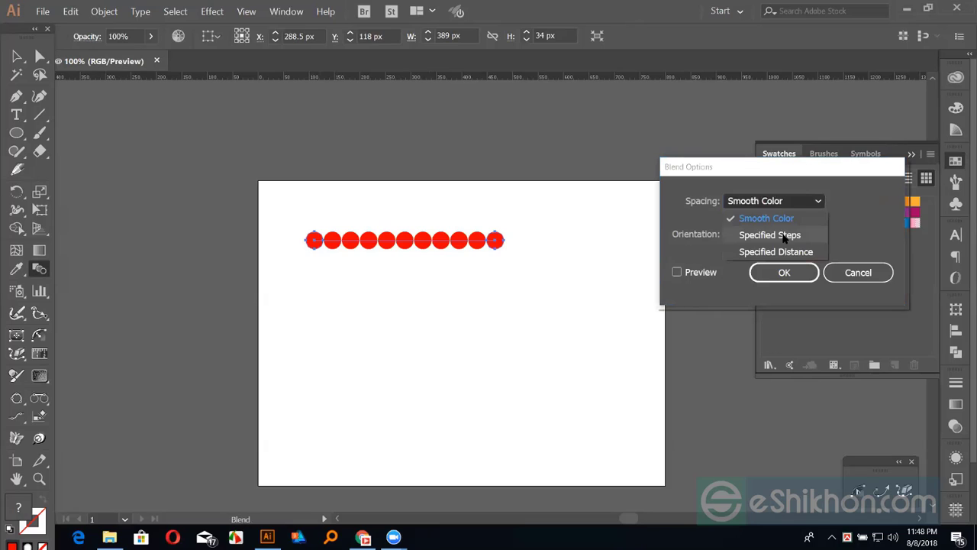
left_click(784, 236)
type("6")
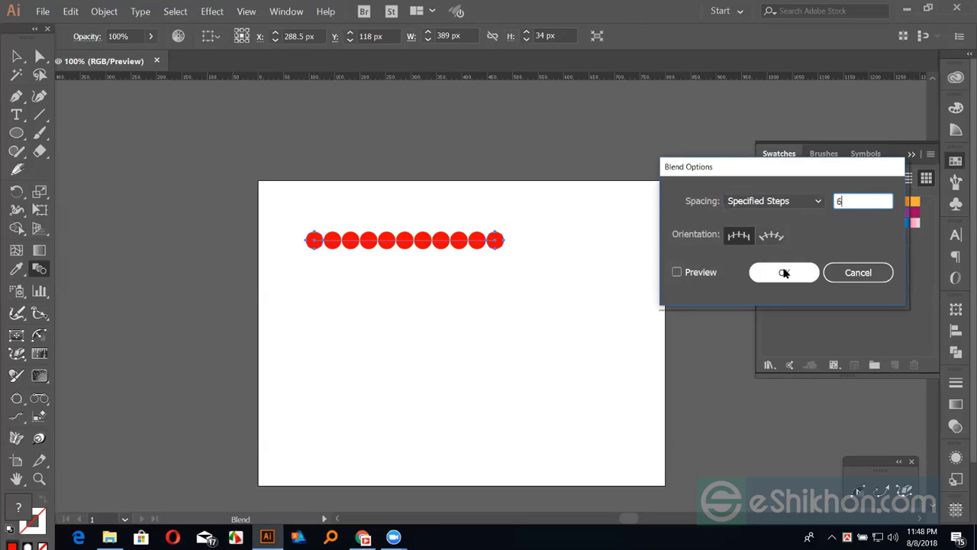
left_click(784, 273)
left_click(17, 56)
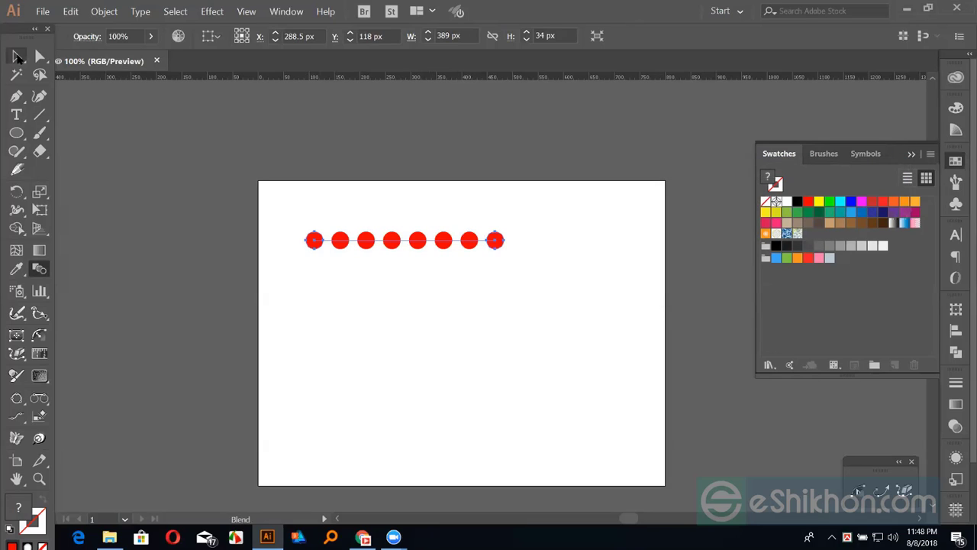
left_click(279, 303)
Draw a large circle below the row, delete its left anchor, and swap fill to stroke.
key("l")
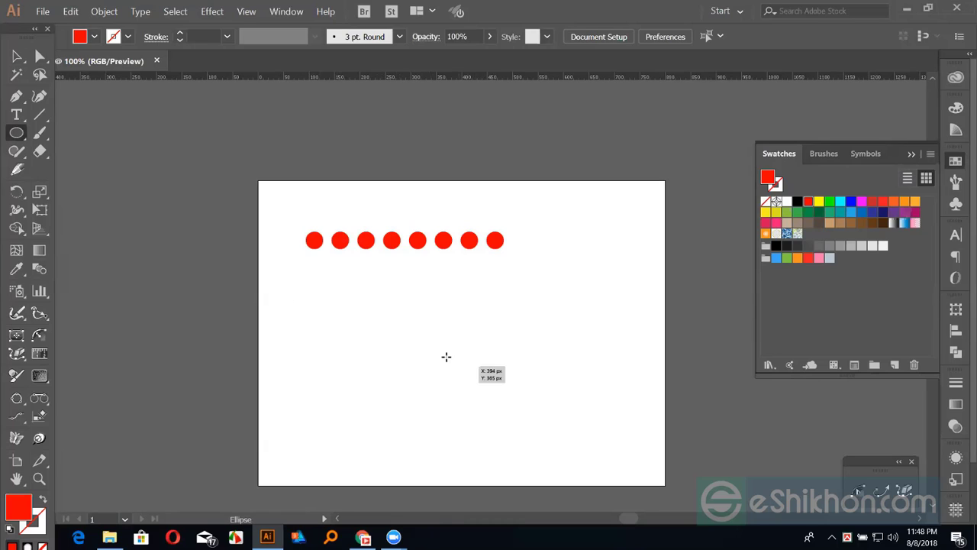
left_click_drag(444, 357, 469, 415)
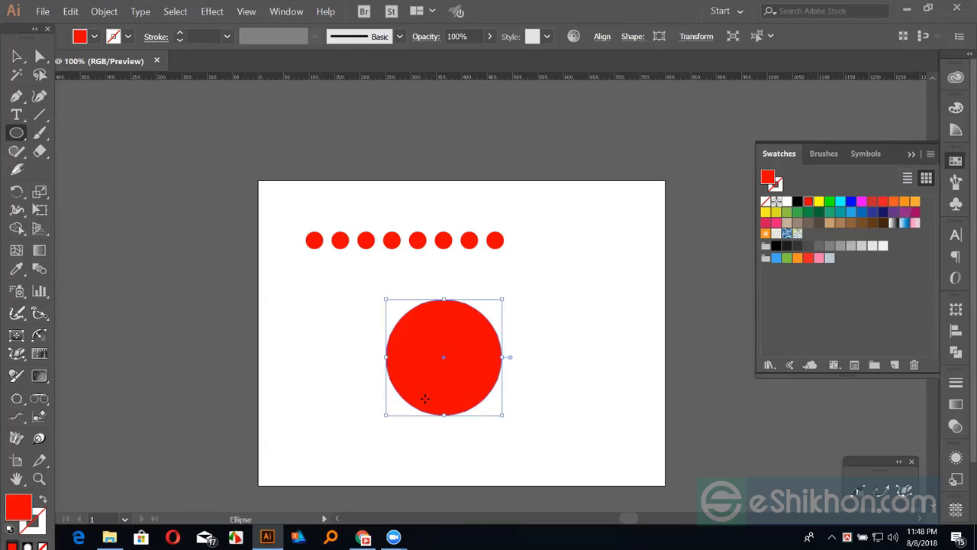
key("a")
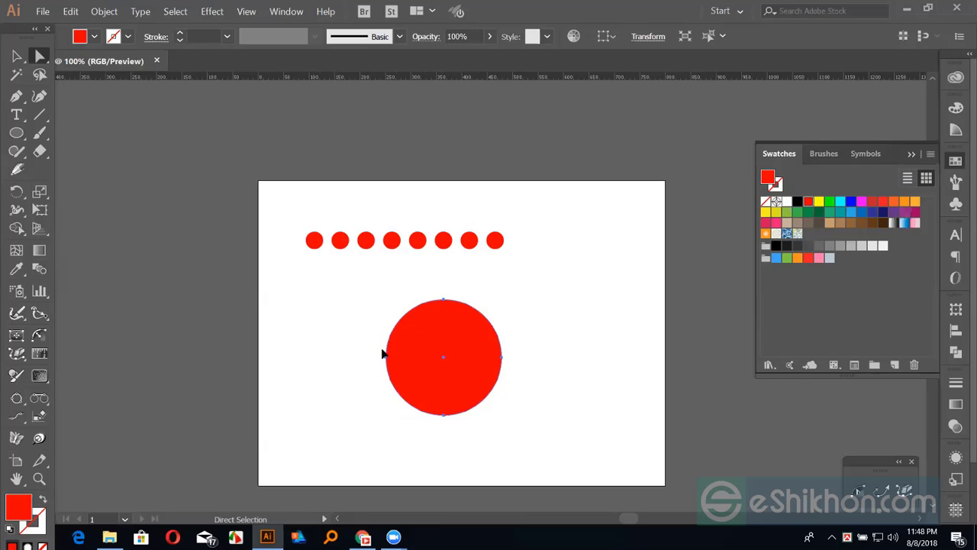
left_click(386, 357)
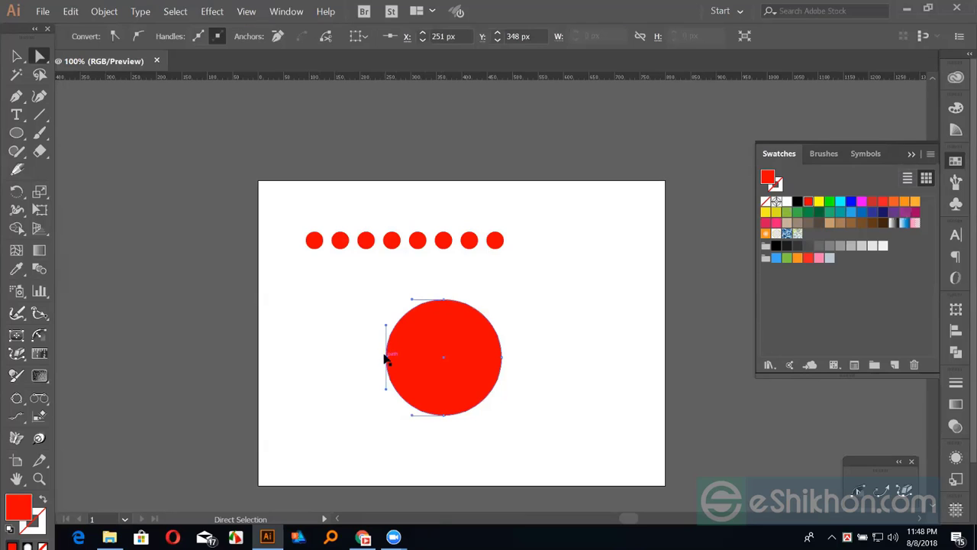
key("Delete")
key("shift+x")
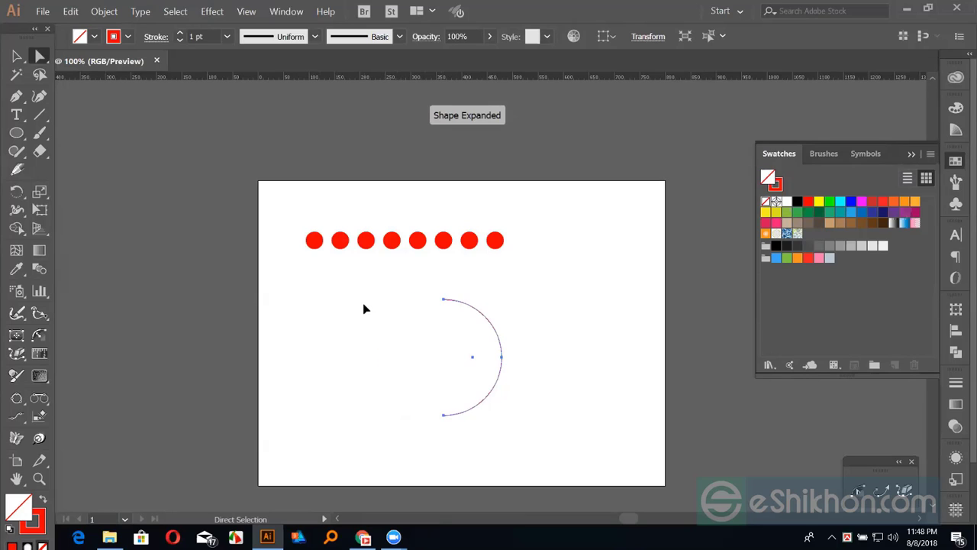
left_click(365, 309)
left_click(16, 56)
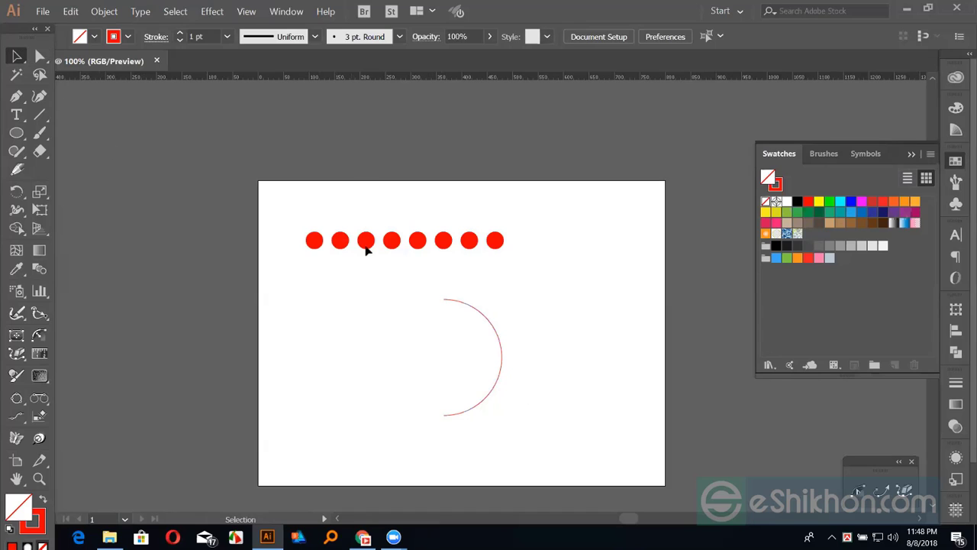